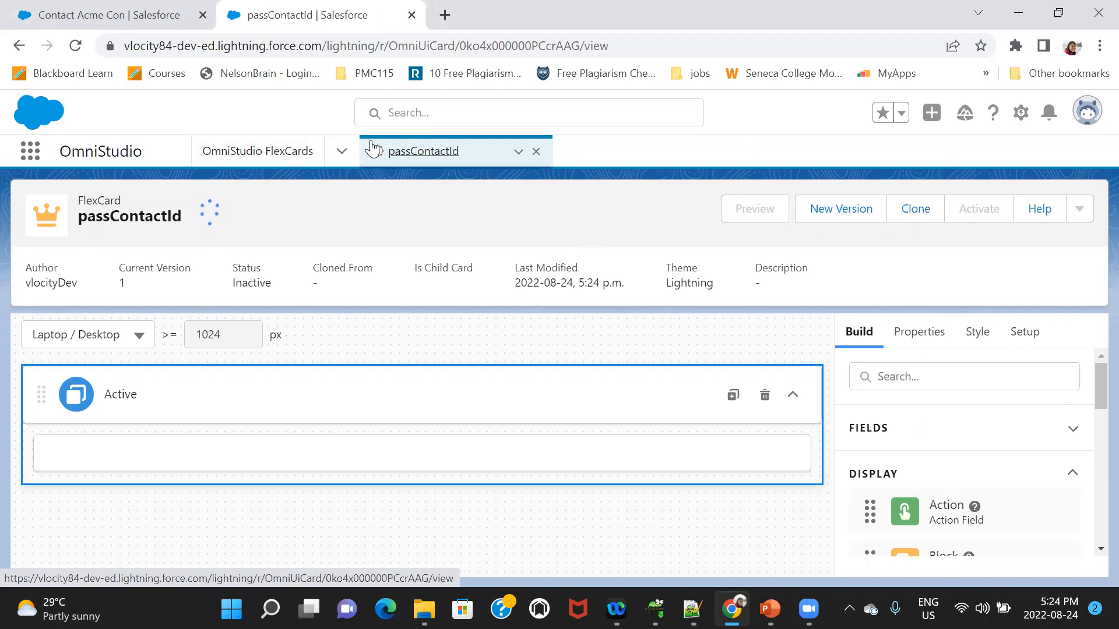
# Step: Create a new English OmniScript named AccountOperations with type Account and subtype Operations
pyautogui.click(341, 155)
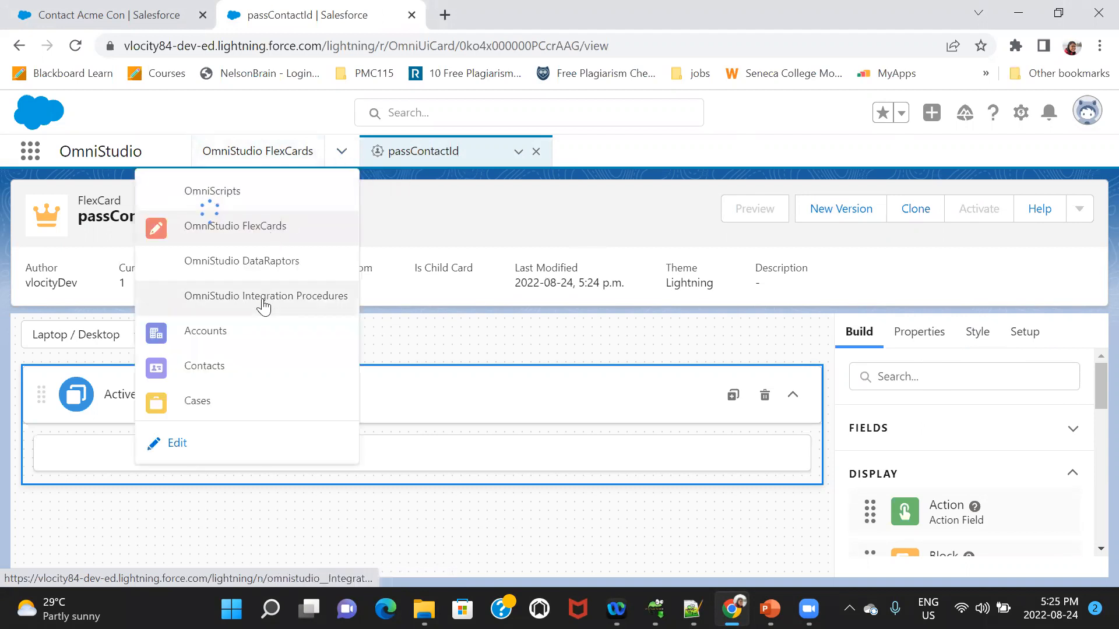
pyautogui.click(254, 198)
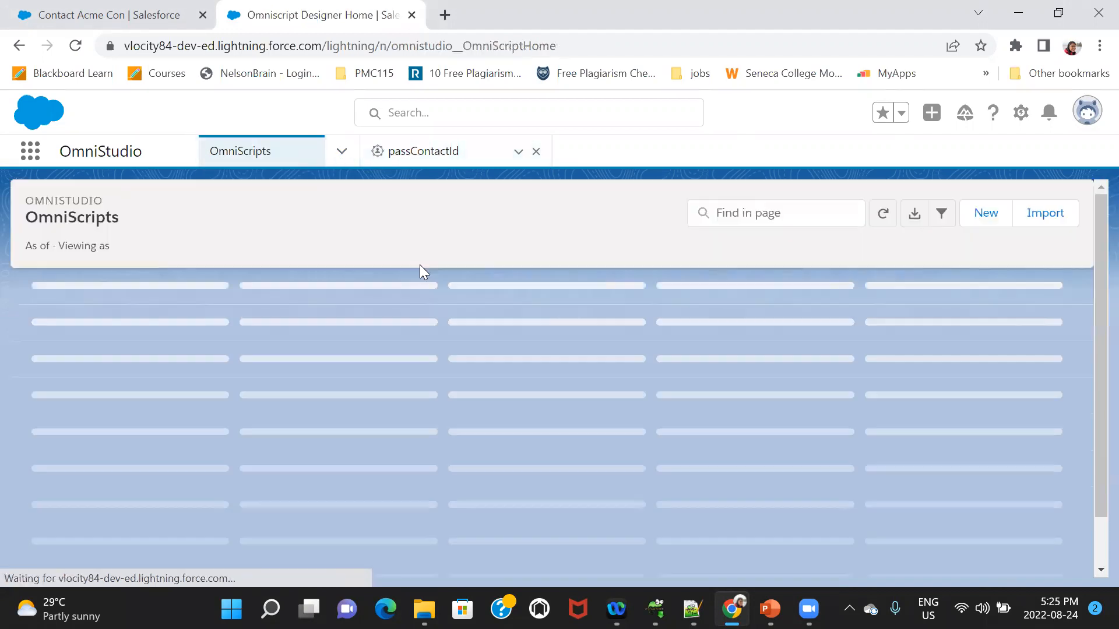
pyautogui.click(998, 215)
pyautogui.click(528, 306)
pyautogui.write('AccountOperations')
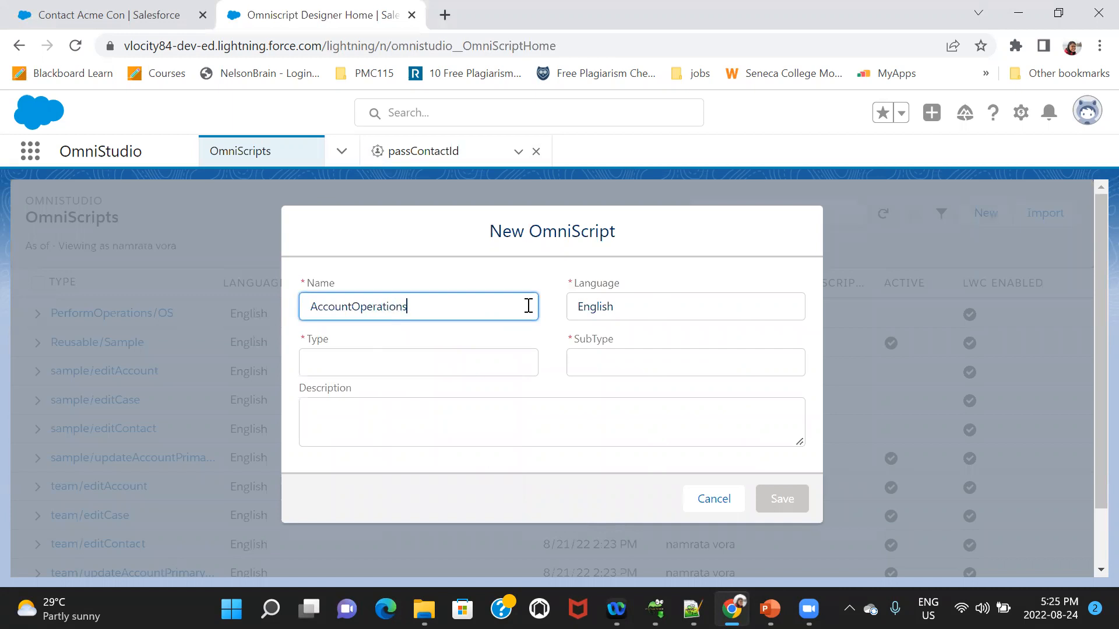
pyautogui.click(489, 357)
pyautogui.write('Account')
pyautogui.click(612, 356)
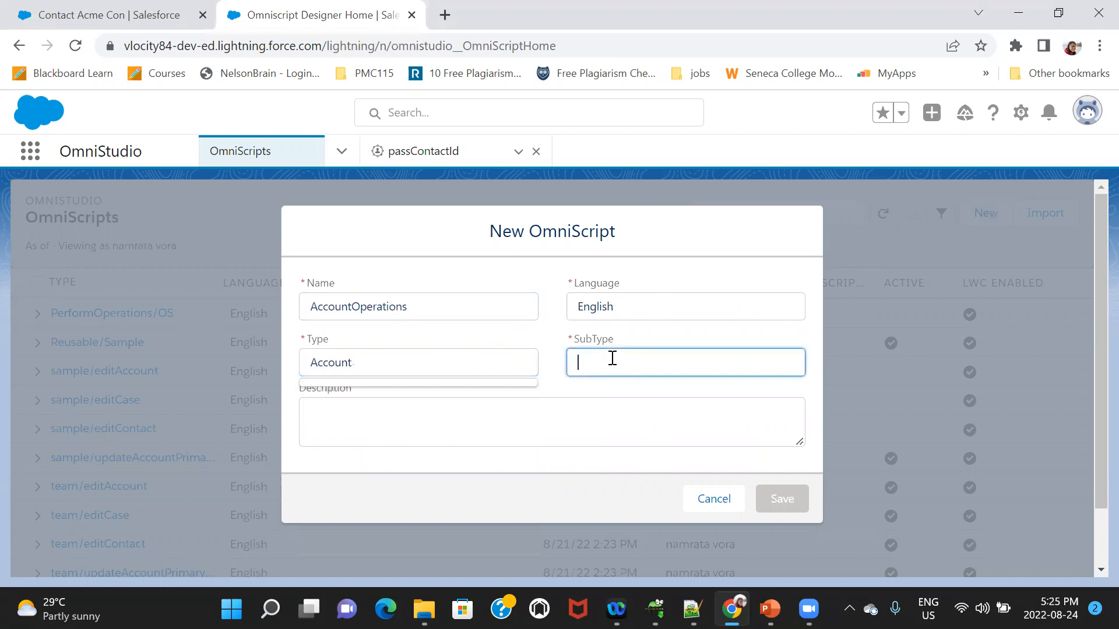
pyautogui.write('Opa')
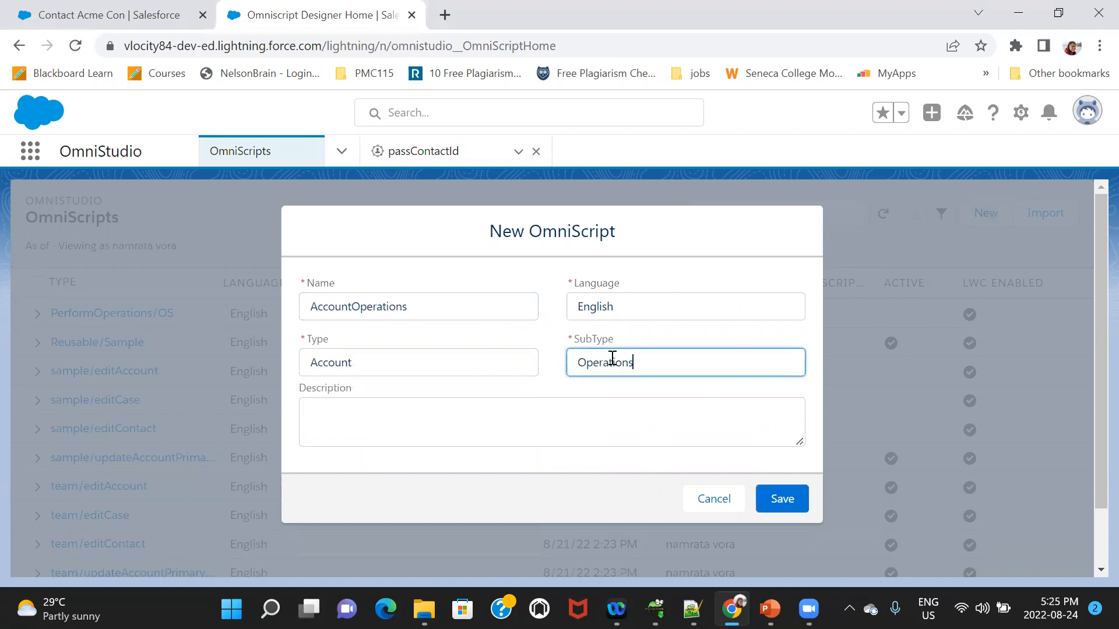
pyautogui.click(792, 505)
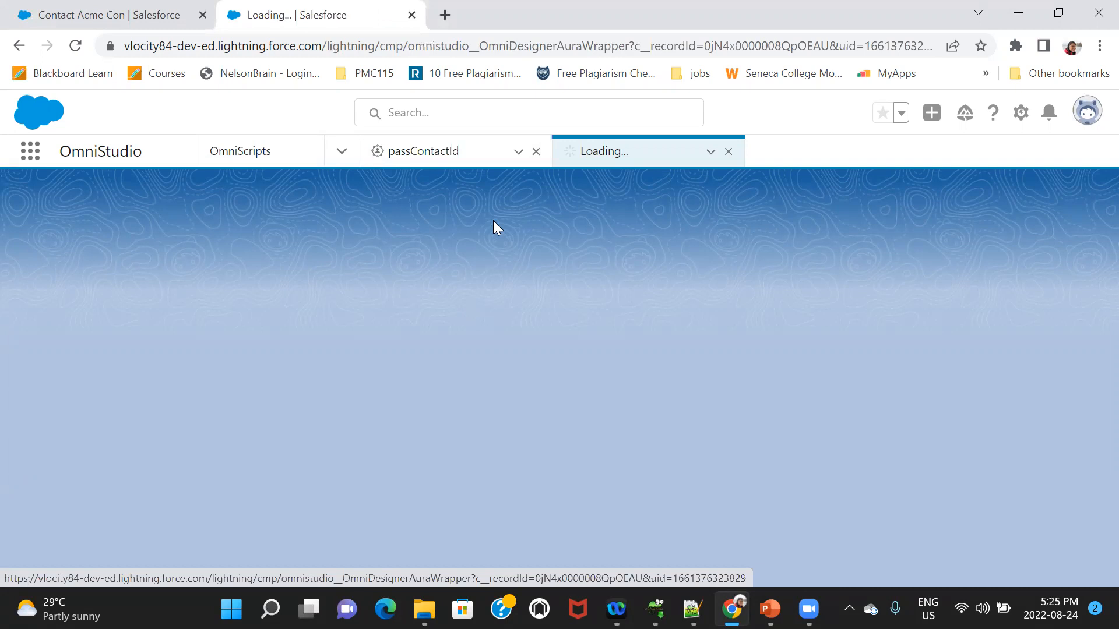
# Step: Activate the passContactId FlexCard
pyautogui.click(452, 157)
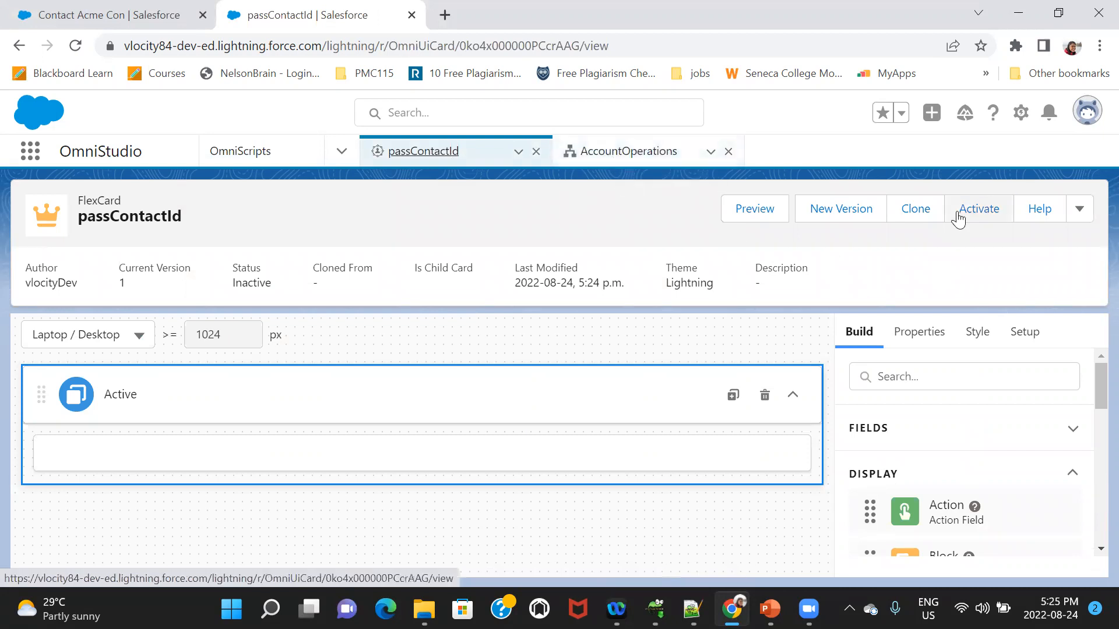
pyautogui.click(961, 214)
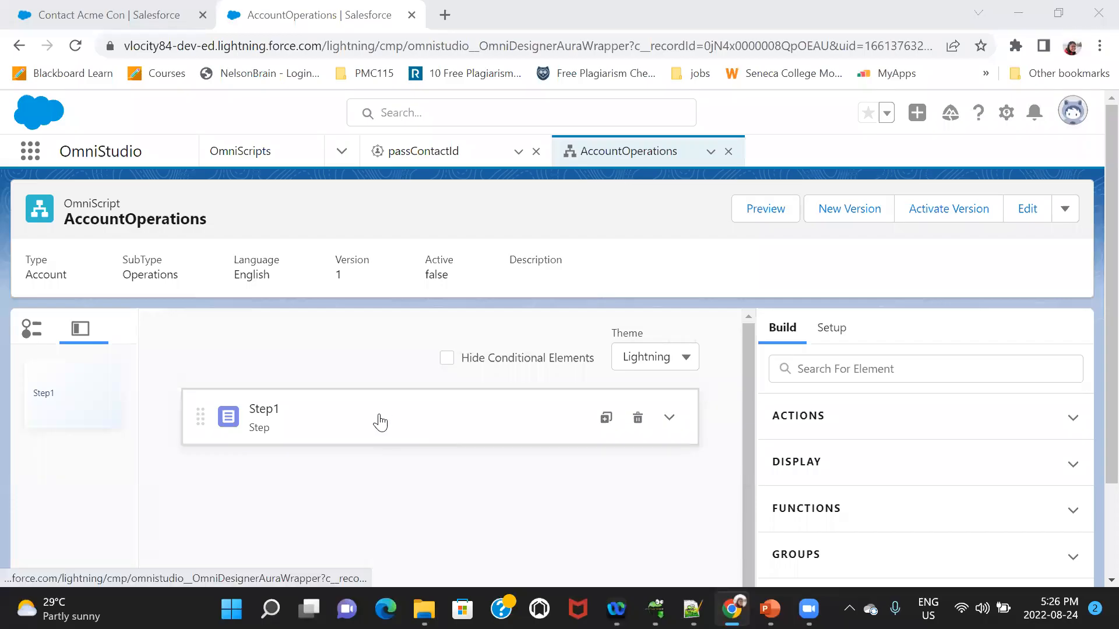
# Step: Add a Text Block element to Step1 of the AccountOperations OmniScript
pyautogui.click(377, 412)
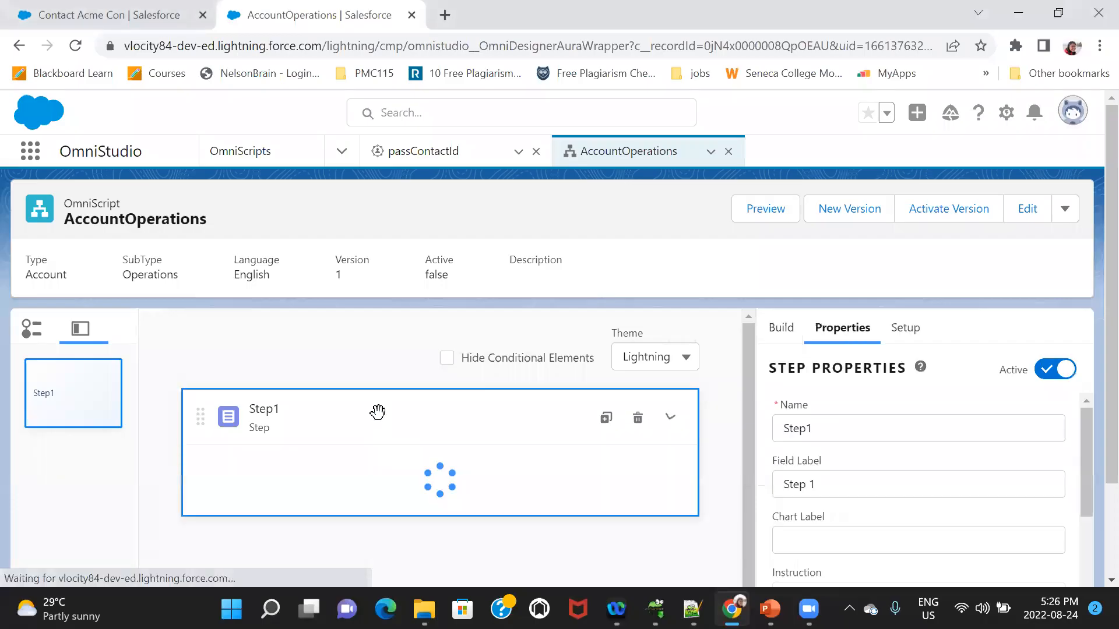
pyautogui.click(778, 329)
pyautogui.click(829, 360)
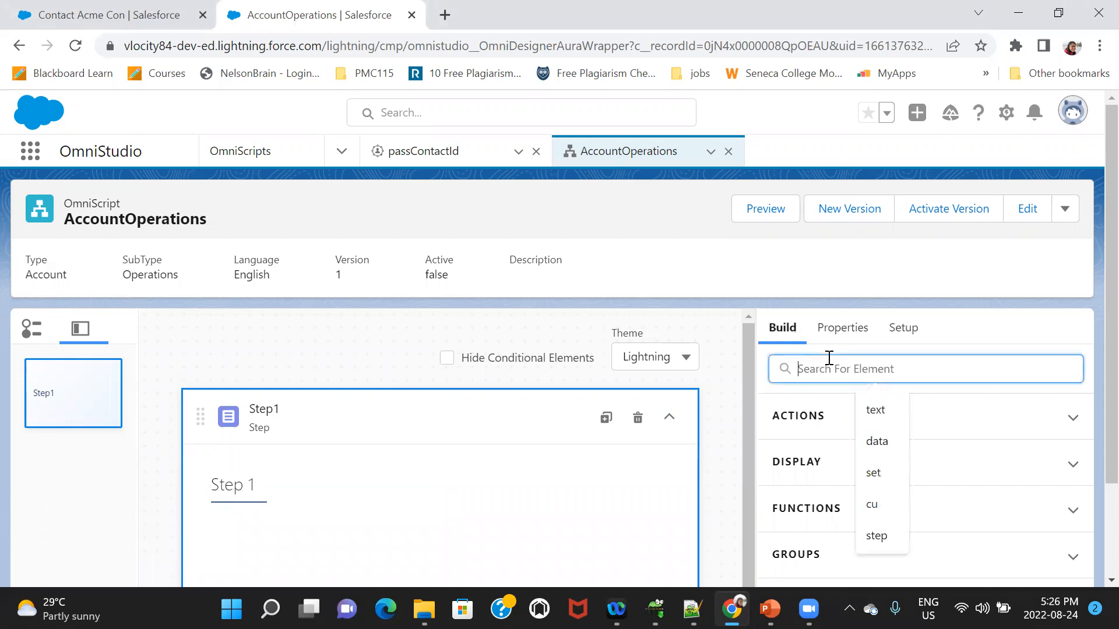
pyautogui.write('text')
pyautogui.moveTo(879, 510); pyautogui.dragTo(295, 522)
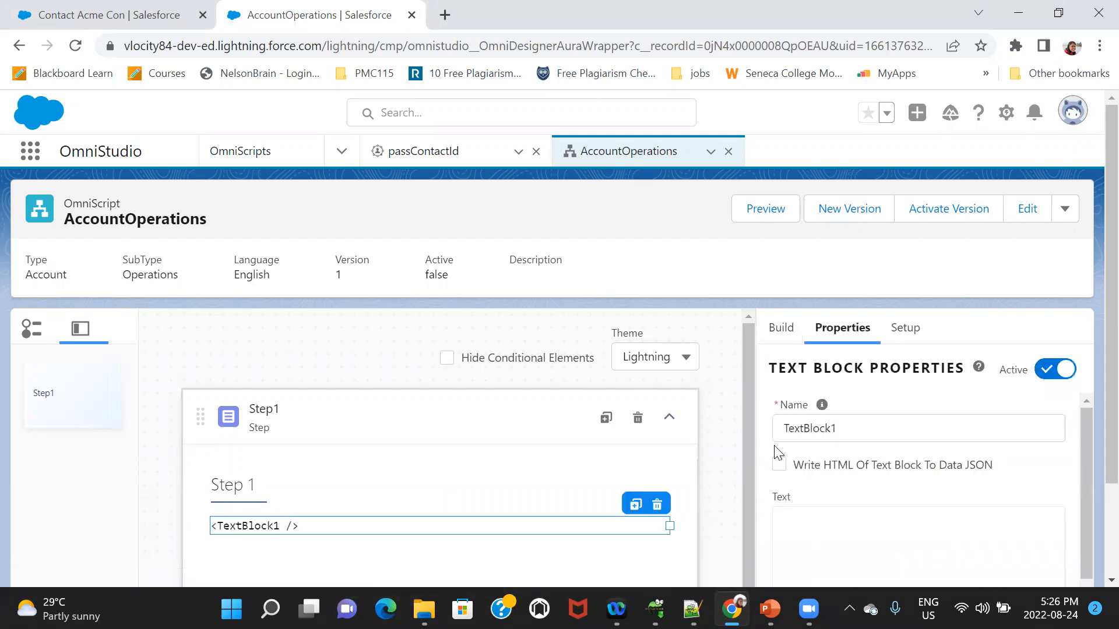
# Step: Enter "Con id is %conId%" as the rich text of TextBlock1
pyautogui.scroll(-2, 1095, 322)
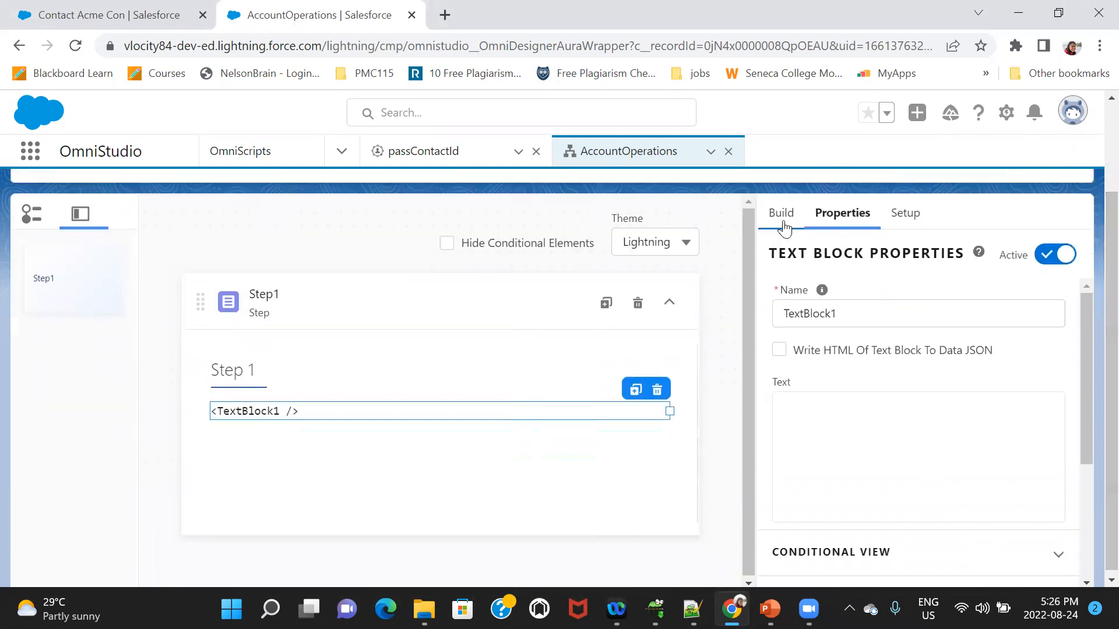
pyautogui.click(817, 437)
pyautogui.click(326, 315)
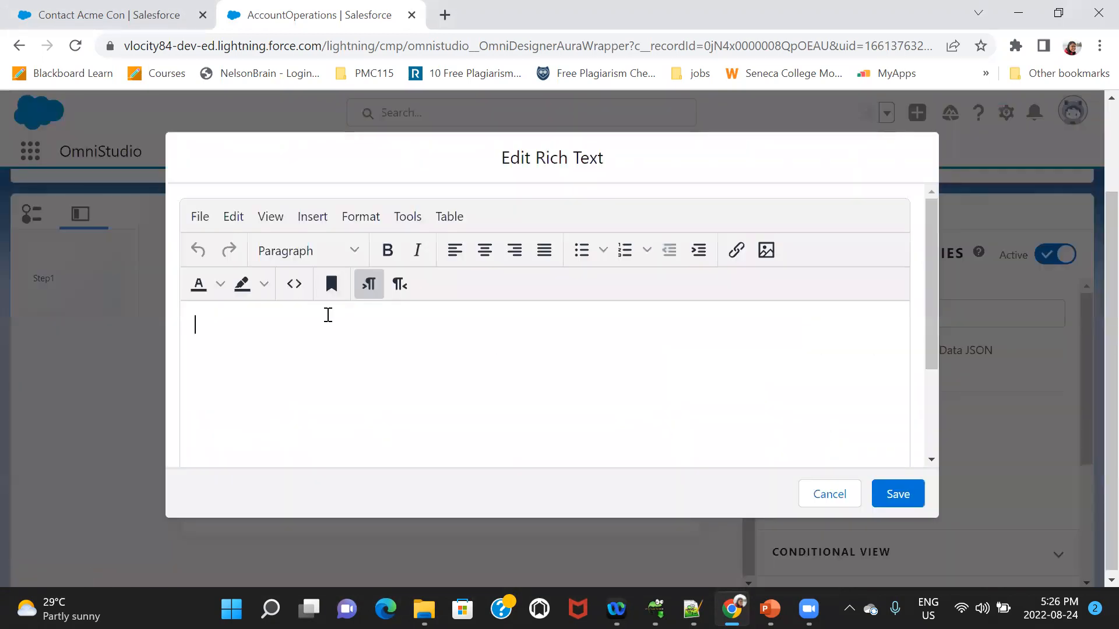
pyautogui.write('Account')
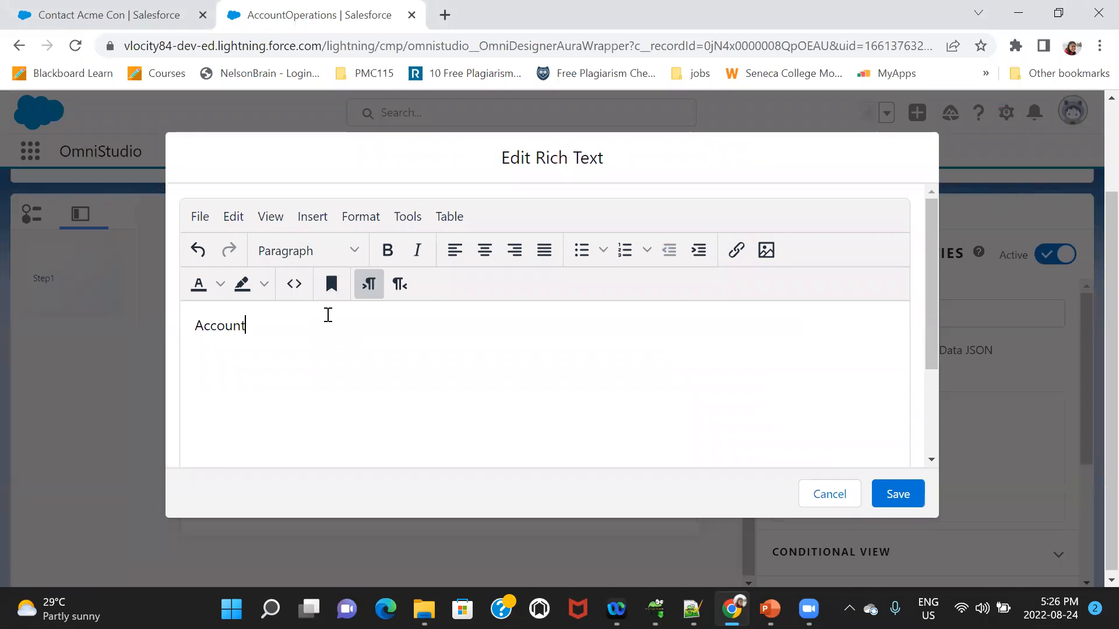
pyautogui.write(' Id')
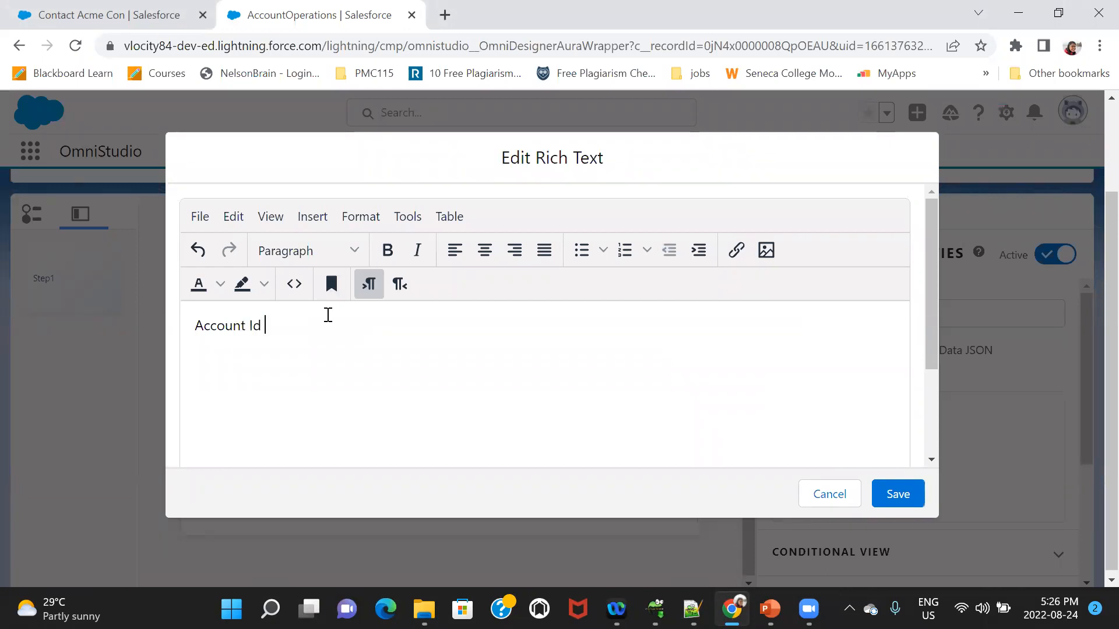
pyautogui.press('BackSpace')
pyautogui.press('BackSpace')
pyautogui.press('BackSpace')
pyautogui.press('BackSpace')
pyautogui.press('BackSpace')
pyautogui.press('BackSpace')
pyautogui.press('BackSpace')
pyautogui.press('BackSpace')
pyautogui.press('BackSpace')
pyautogui.press('BackSpace')
pyautogui.press('BackSpace')
pyautogui.write('con id is %conId%')
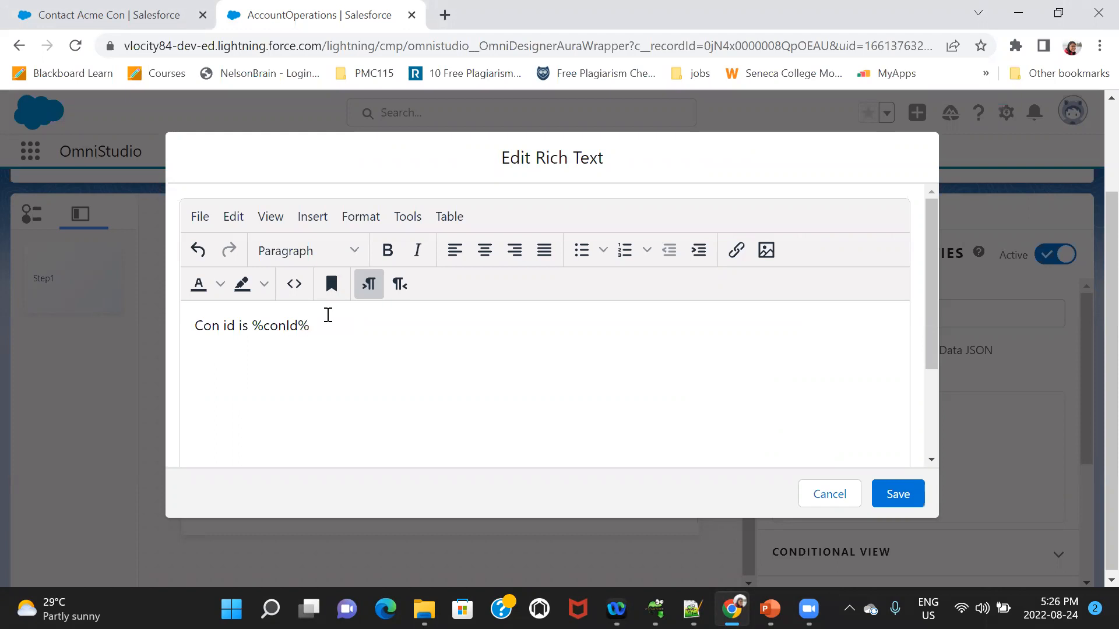
# Step: Copy conId from the text block's text into the Notepad++ notes below the steps, and return to the rich text editor
pyautogui.doubleClick(280, 320)
pyautogui.hotkey('ctrl', 'c')
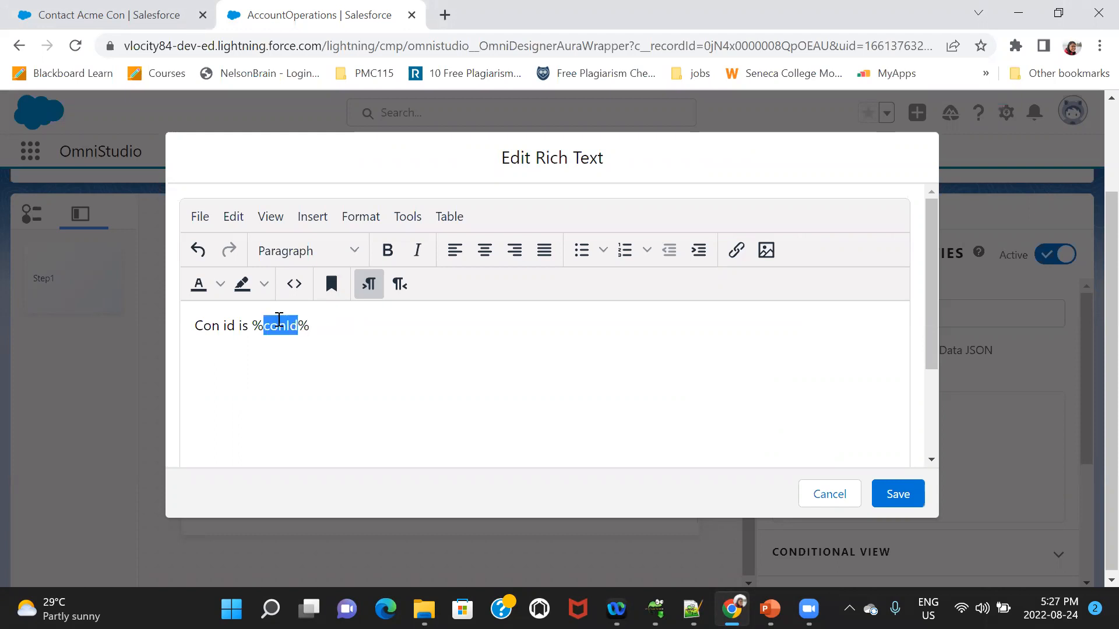
pyautogui.click(692, 609)
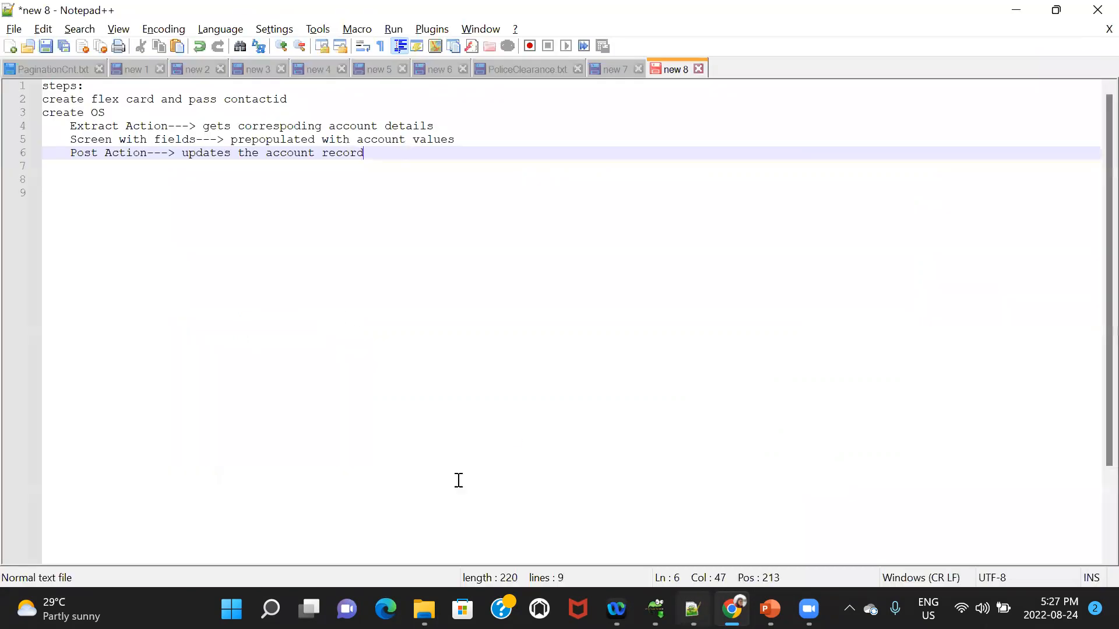
pyautogui.press('Return')
pyautogui.press('Return')
pyautogui.press('Return')
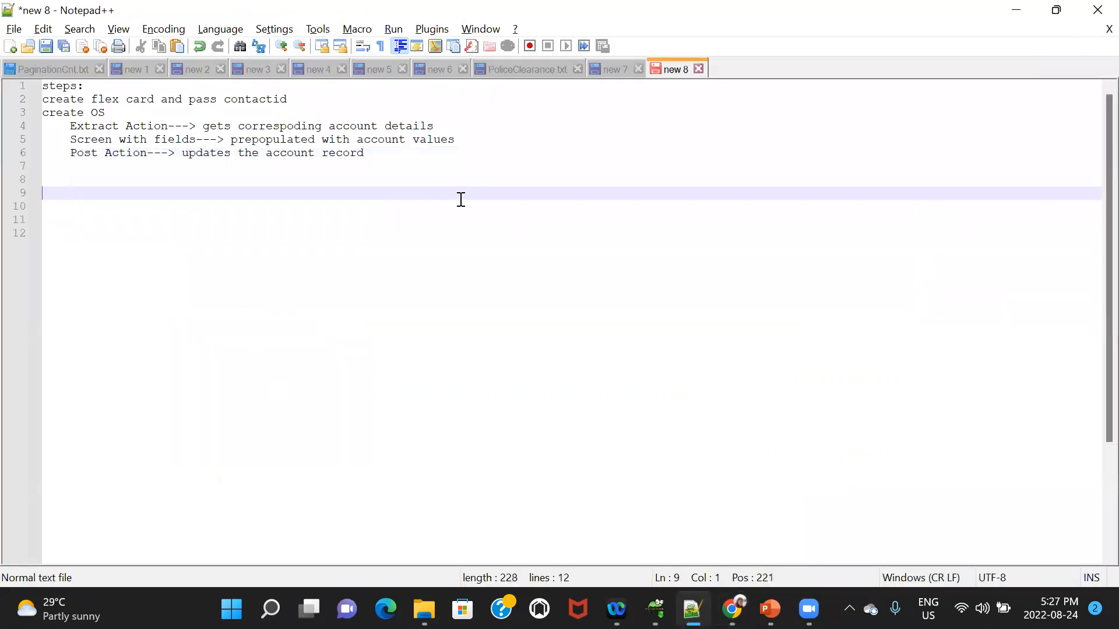
pyautogui.hotkey('ctrl', 'v')
pyautogui.press('Return')
pyautogui.hotkey('alt', 'Tab')
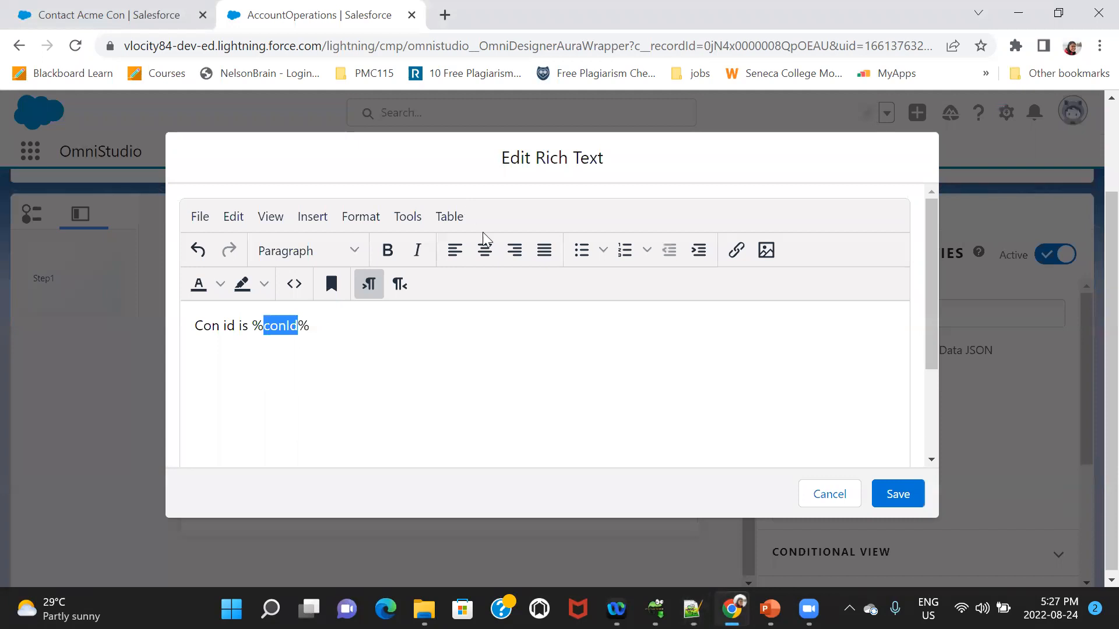
# Step: Save the text block's rich text and activate the AccountOperations OmniScript version
pyautogui.click(910, 497)
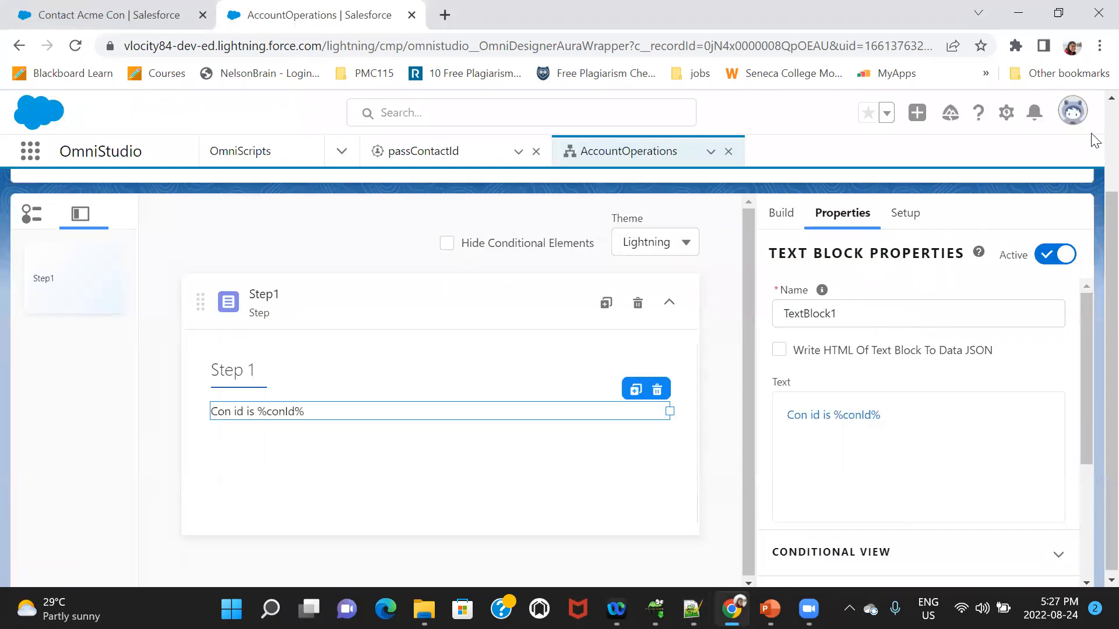
pyautogui.scroll(2, 966, 221)
pyautogui.click(963, 218)
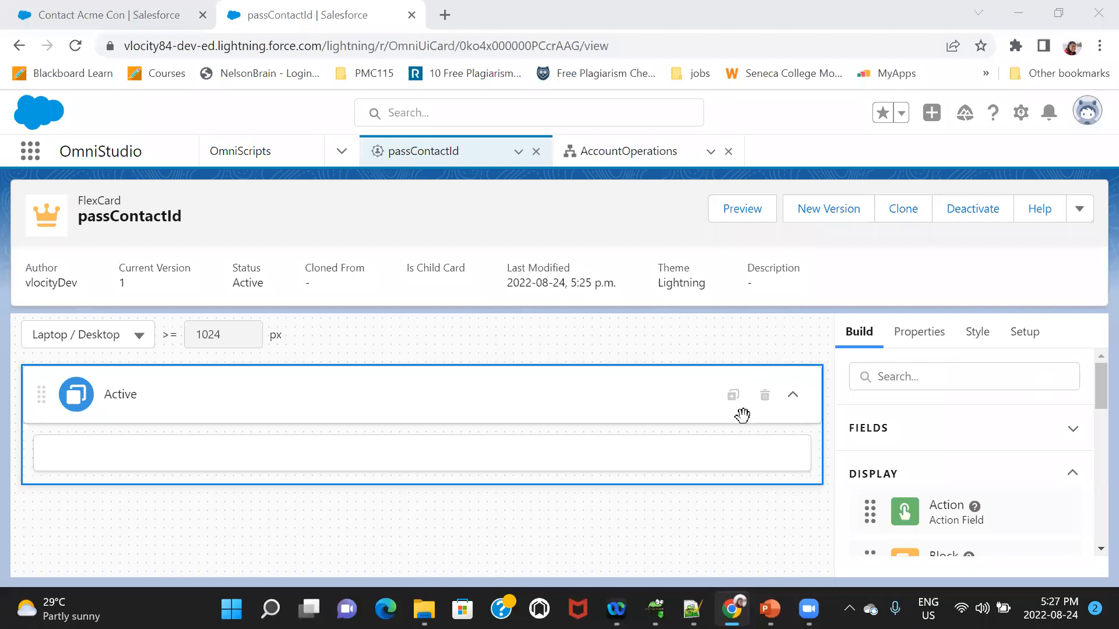
# Step: Deactivate the passContactId FlexCard and add an Action element to its Active state
pyautogui.moveTo(935, 515); pyautogui.dragTo(967, 337)
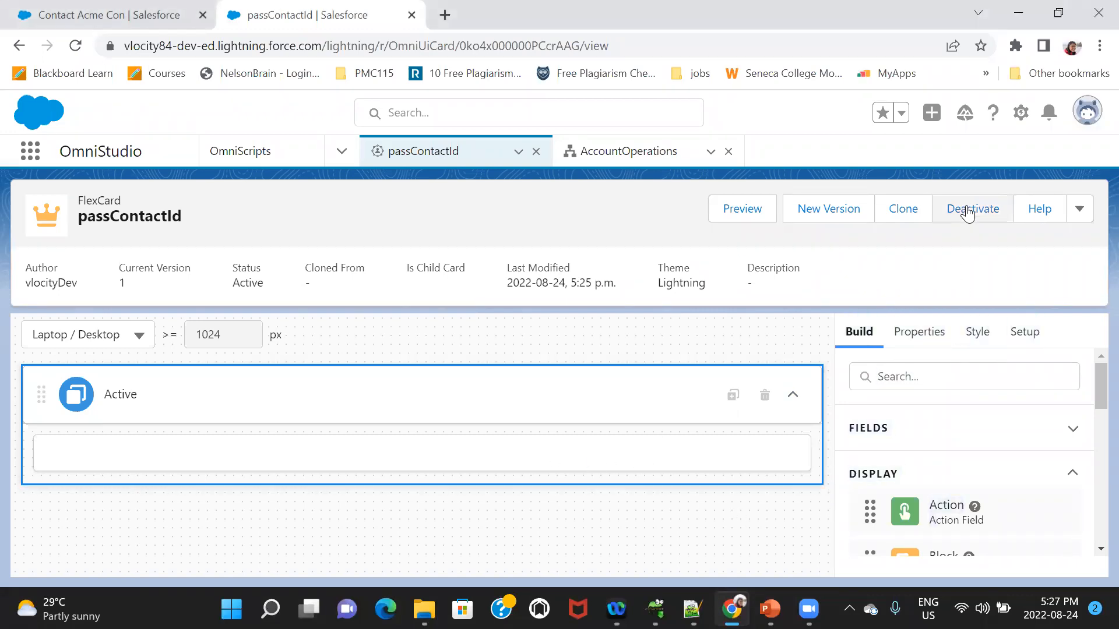
pyautogui.click(968, 208)
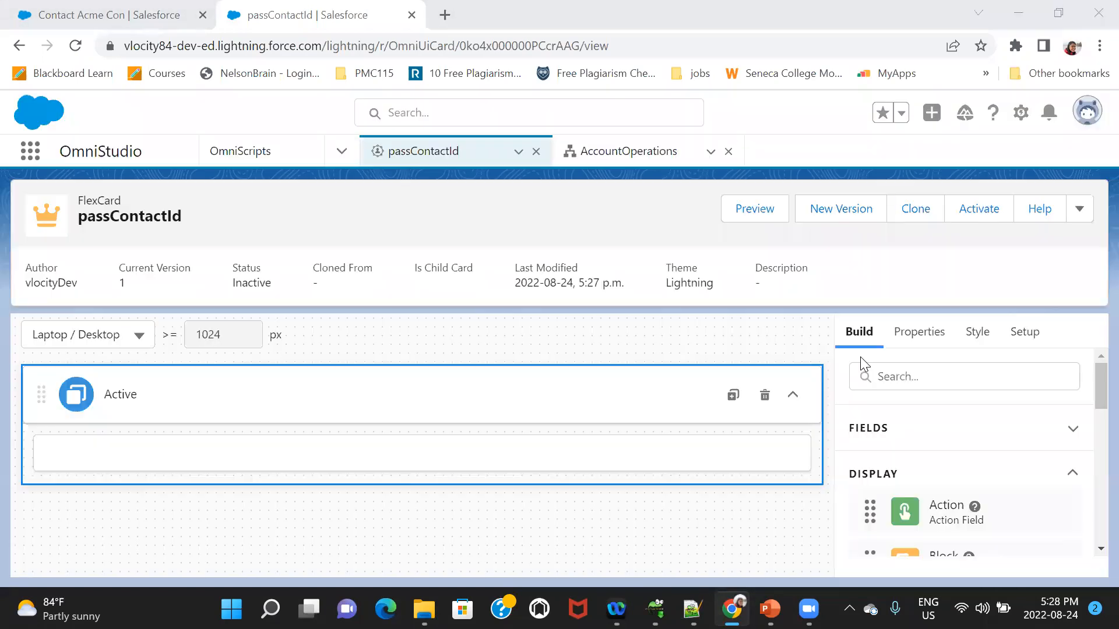
pyautogui.moveTo(949, 522); pyautogui.dragTo(298, 443)
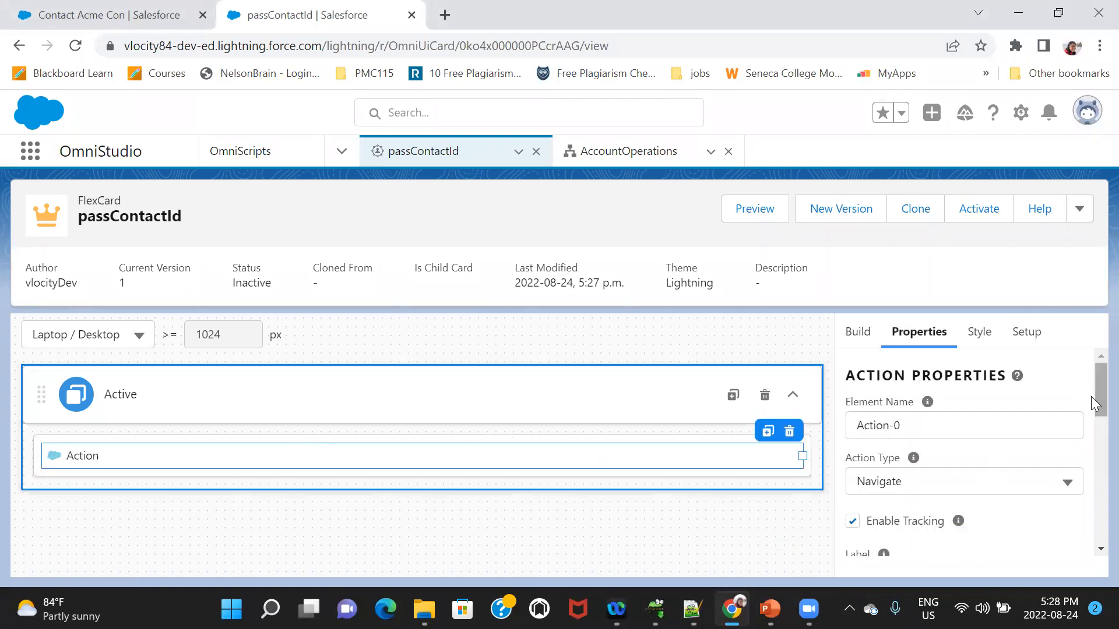
# Step: Set the action's type to Omniscript and choose Account/Operations/English as the OmniScript it launches
pyautogui.moveTo(1091, 385); pyautogui.dragTo(1091, 417)
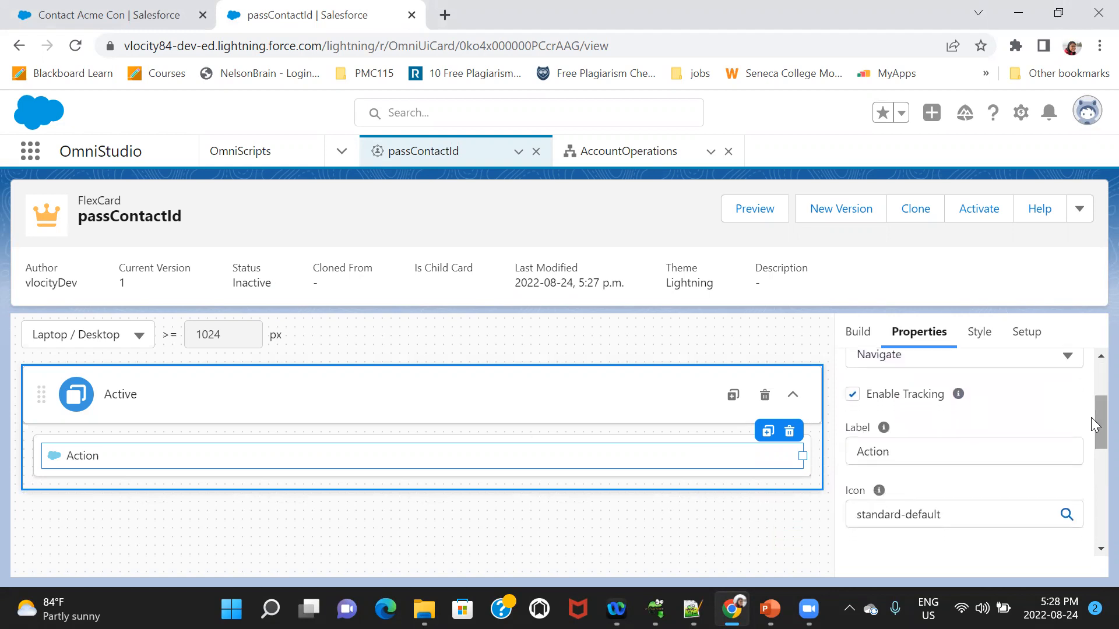
pyautogui.click(1038, 357)
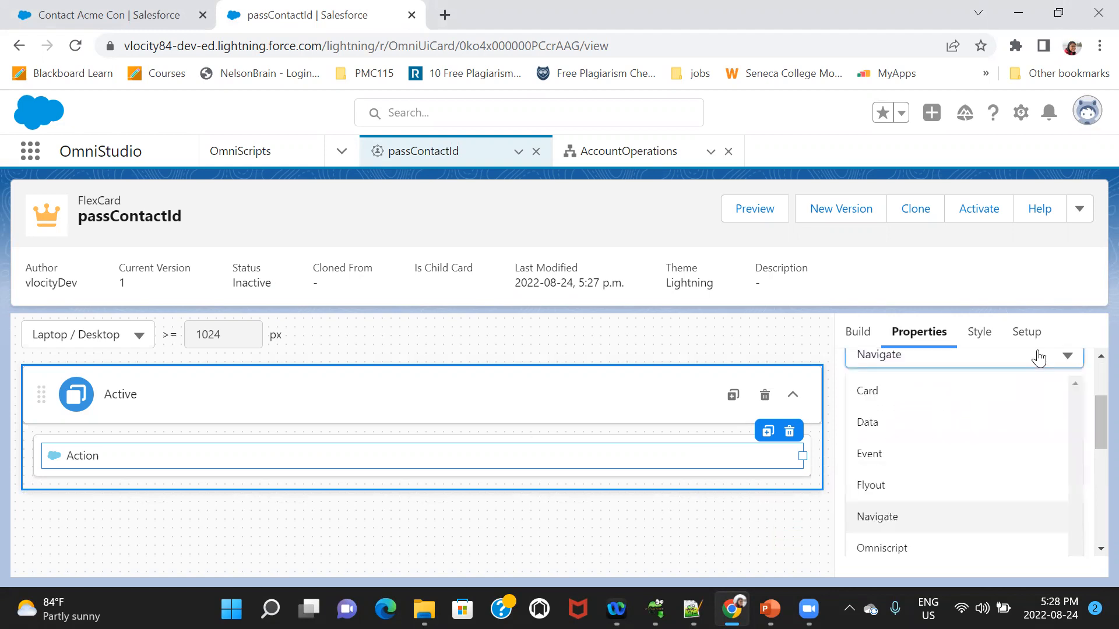
pyautogui.click(938, 549)
pyautogui.moveTo(1095, 408); pyautogui.dragTo(1096, 456)
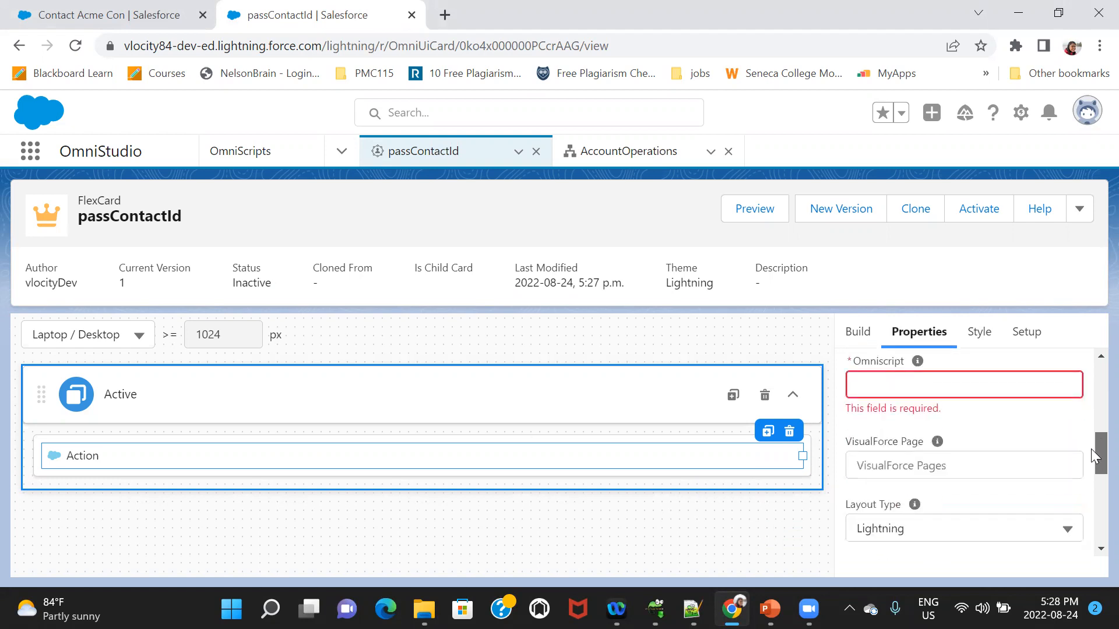
pyautogui.click(917, 396)
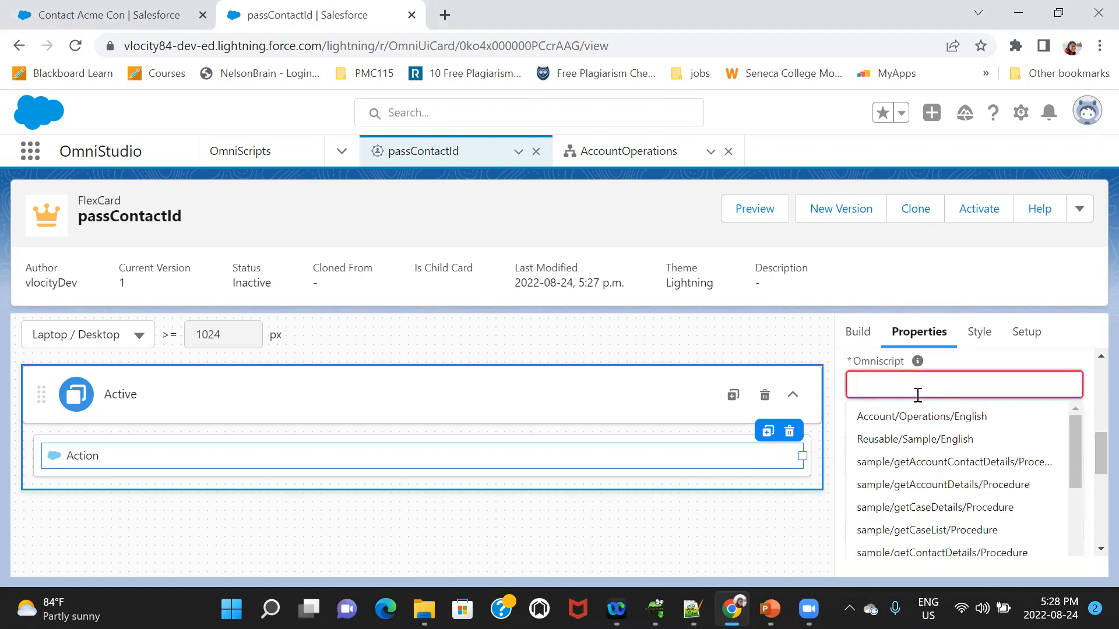
pyautogui.click(942, 417)
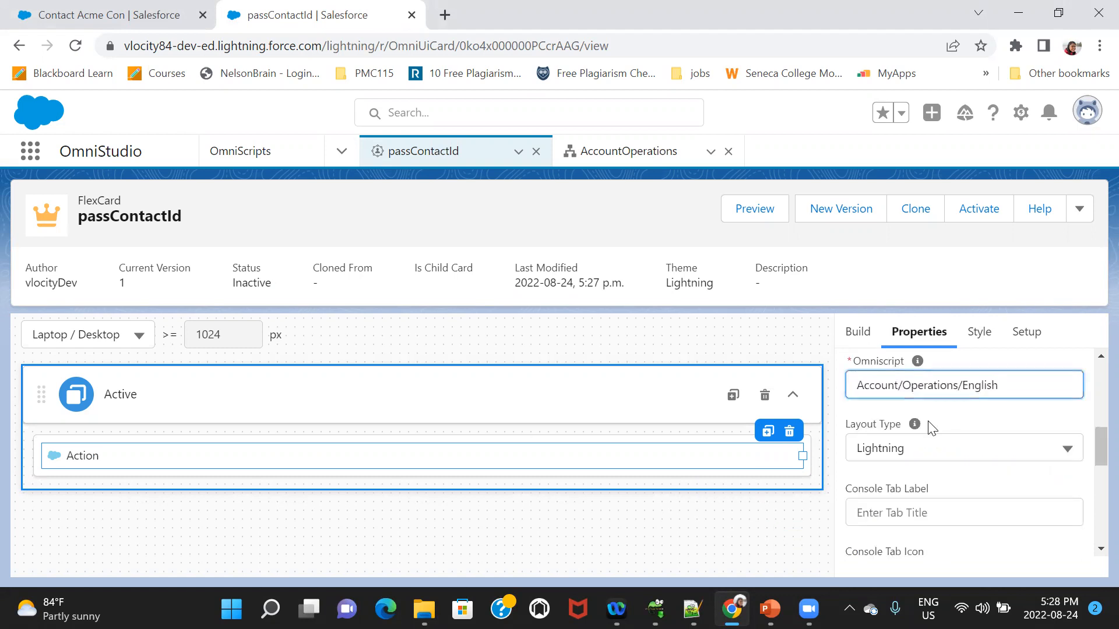
# Step: Add a new input parameter to the action and start editing its key
pyautogui.moveTo(1092, 445); pyautogui.dragTo(1095, 484)
pyautogui.click(1052, 474)
pyautogui.click(903, 522)
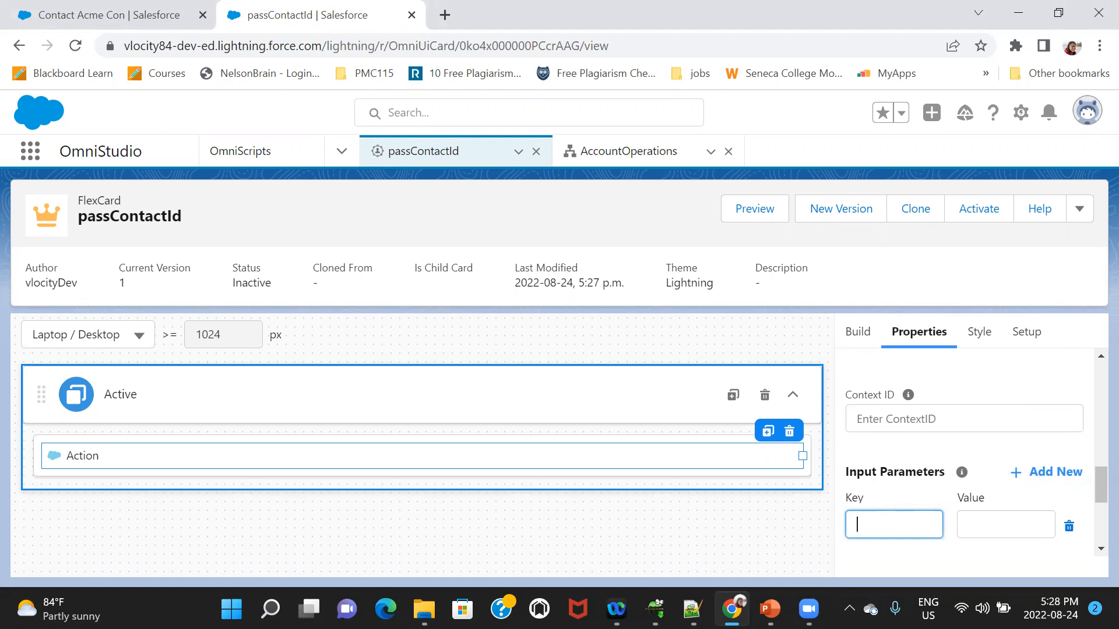
# Step: Switch to the Notepad++ notes and copy conId from line 9
pyautogui.click(692, 609)
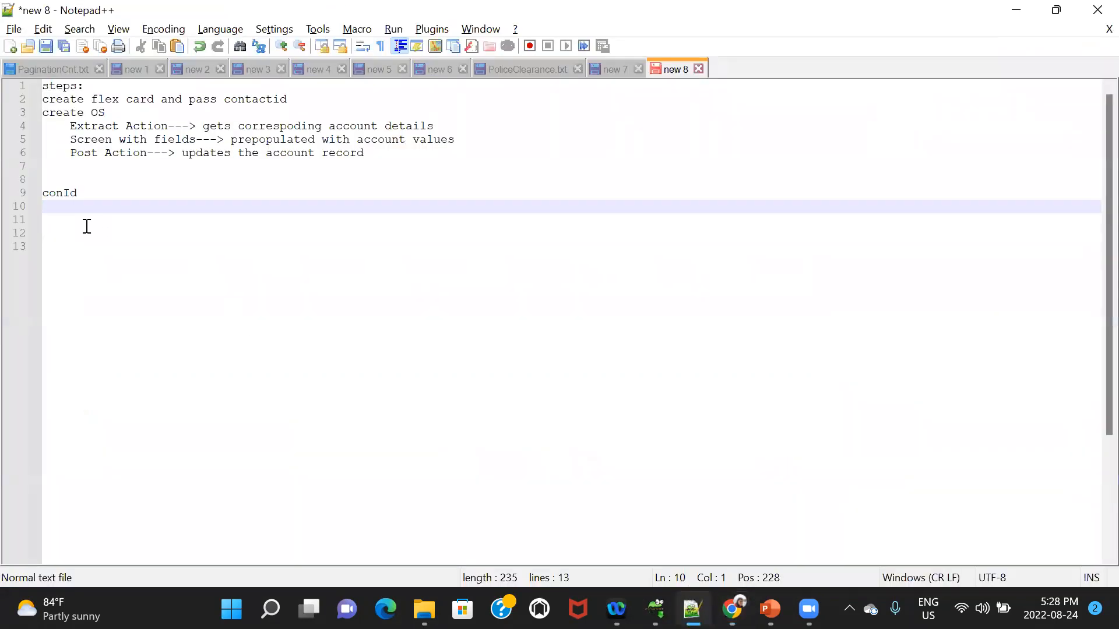
pyautogui.doubleClick(66, 194)
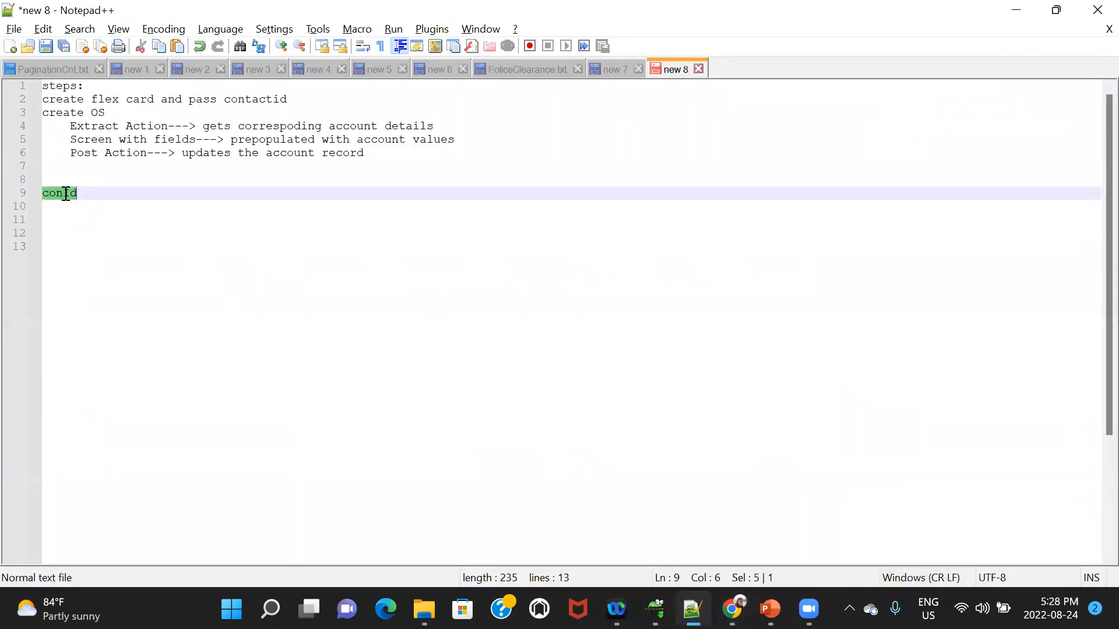
pyautogui.write('conId')
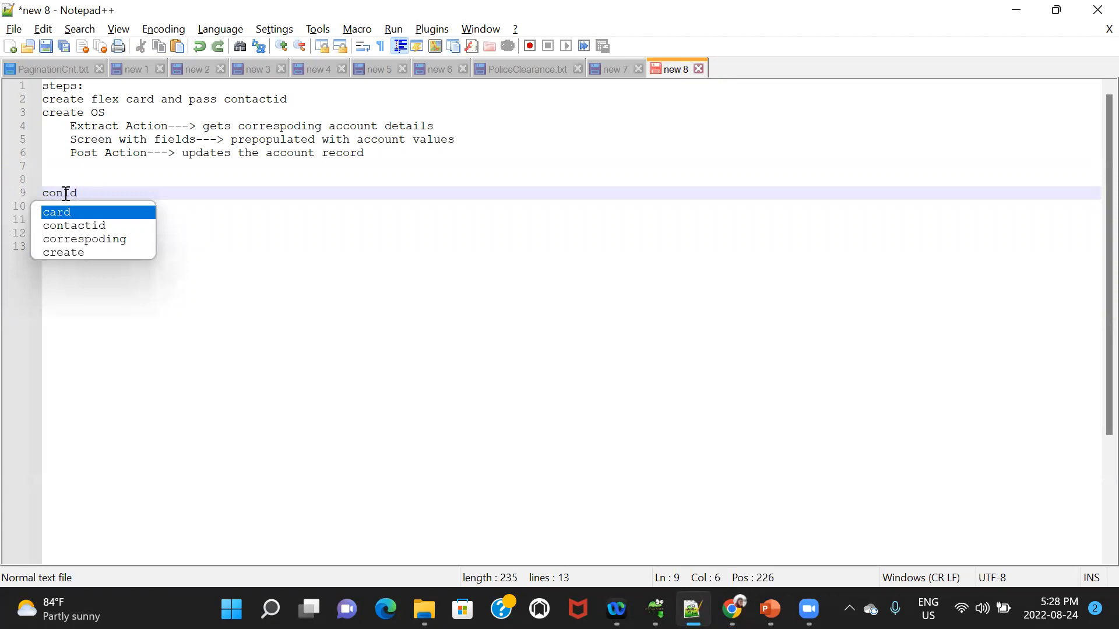
pyautogui.doubleClick(66, 193)
pyautogui.hotkey('ctrl', 'c')
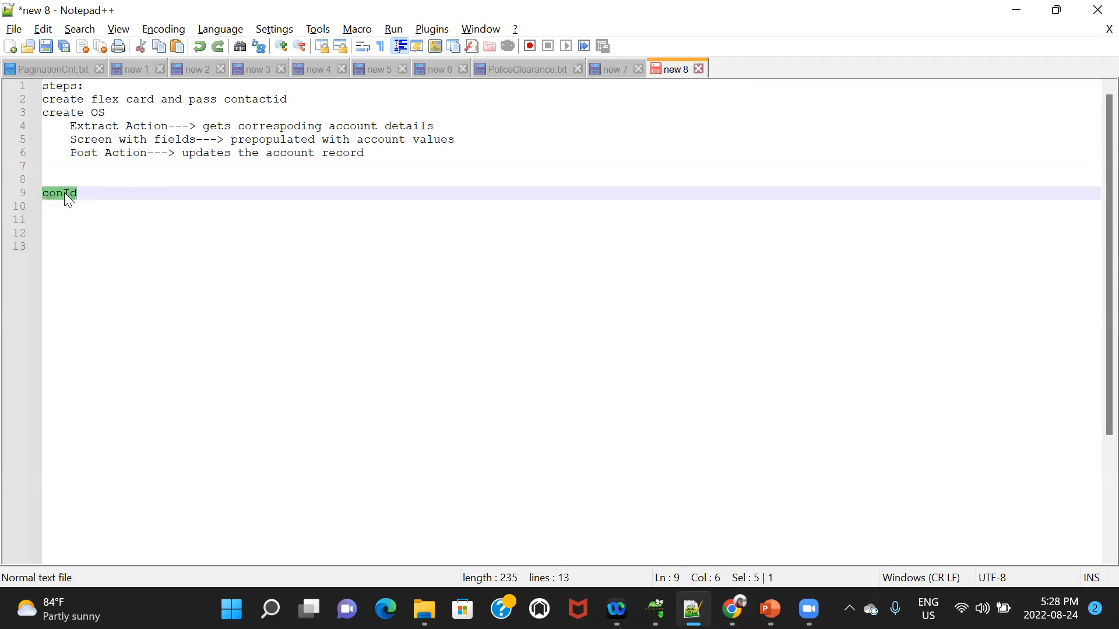
# Step: Back in Chrome, complete the action's input parameter with key conId and value {recordId}, and activate the FlexCard
pyautogui.hotkey('alt', 'Tab')
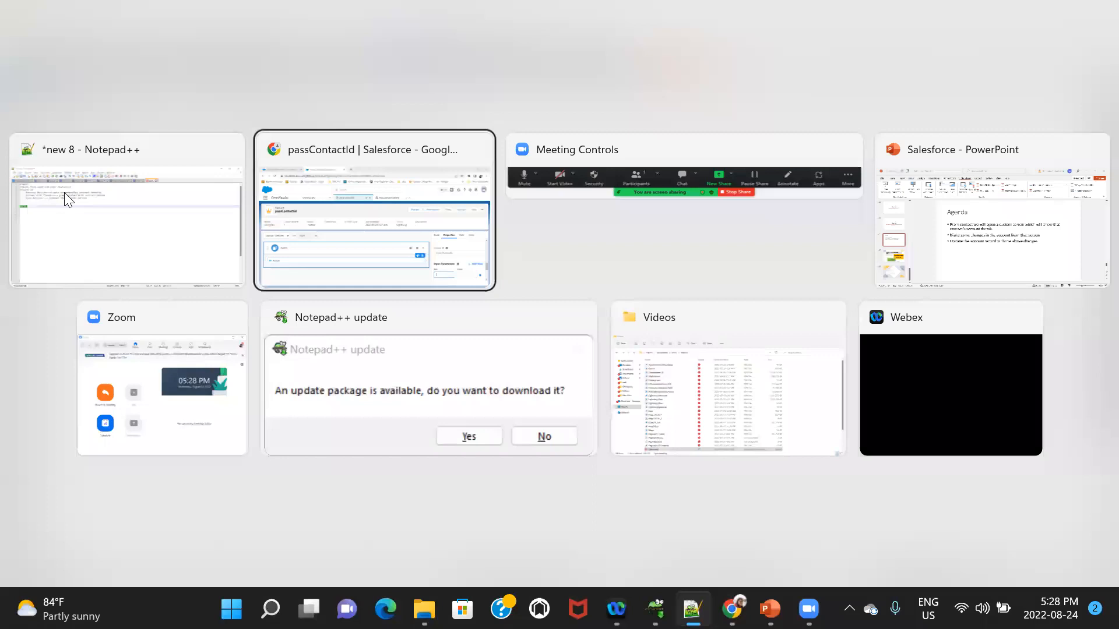
pyautogui.hotkey('ctrl', 'v')
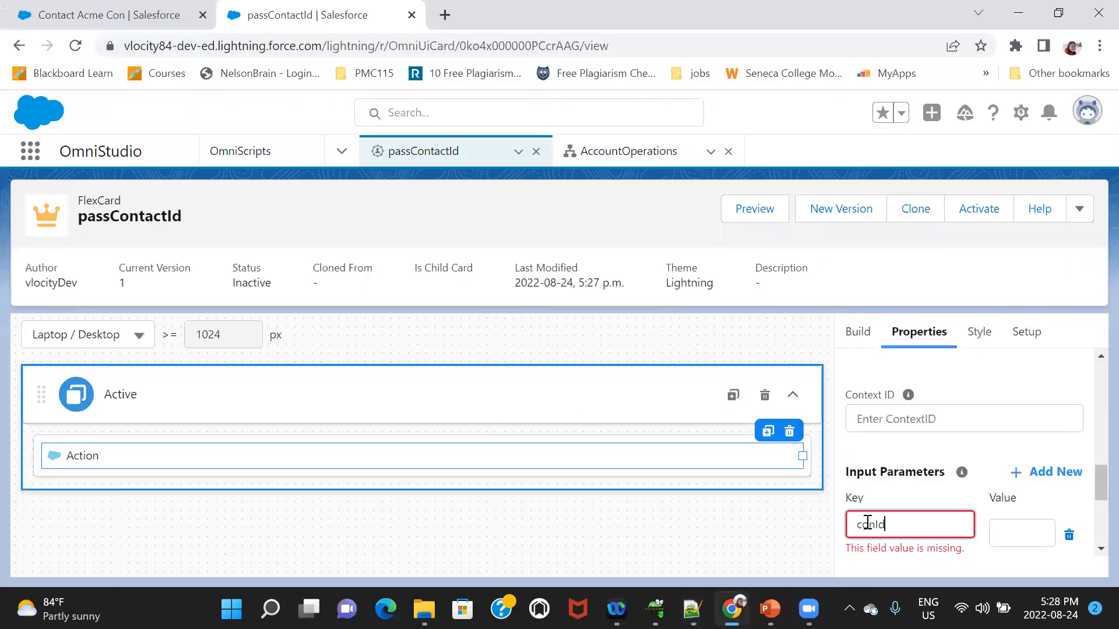
pyautogui.click(989, 526)
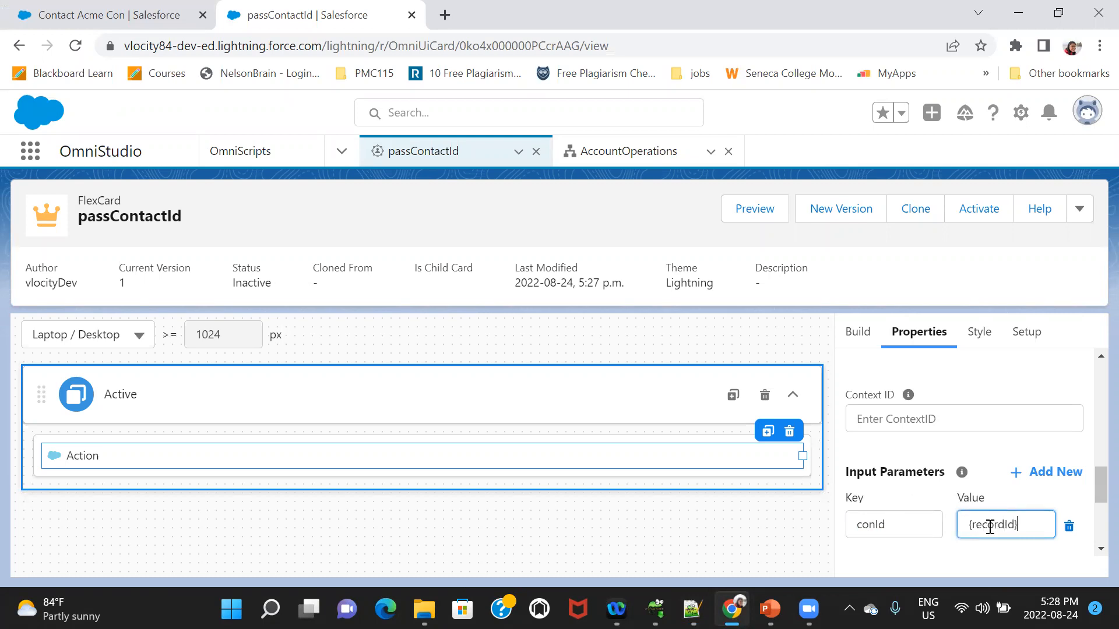
pyautogui.click(793, 535)
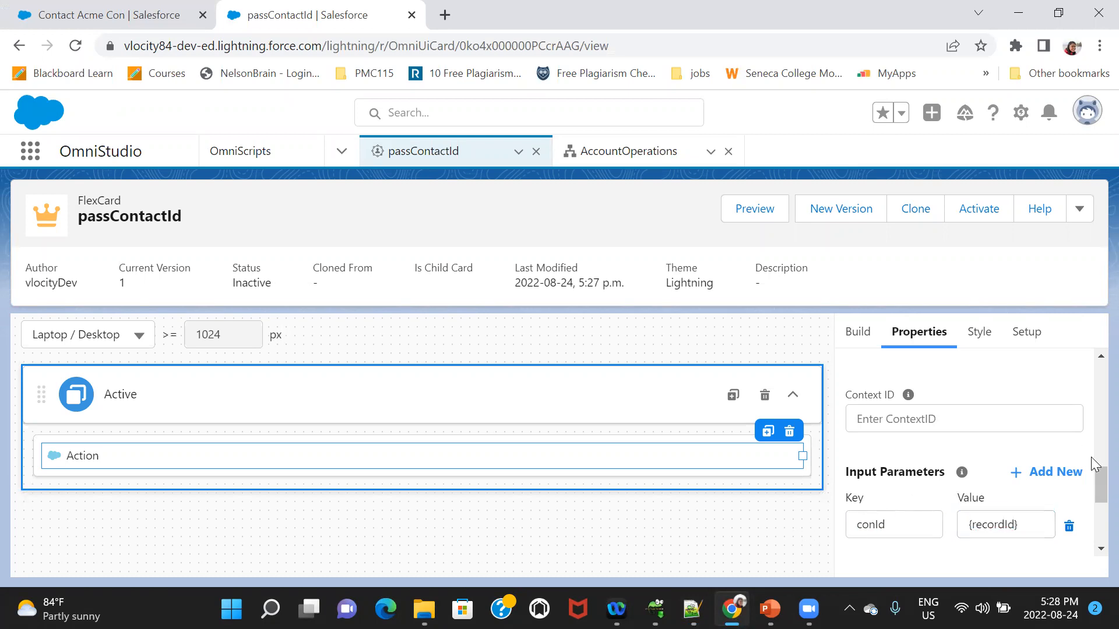
pyautogui.click(980, 213)
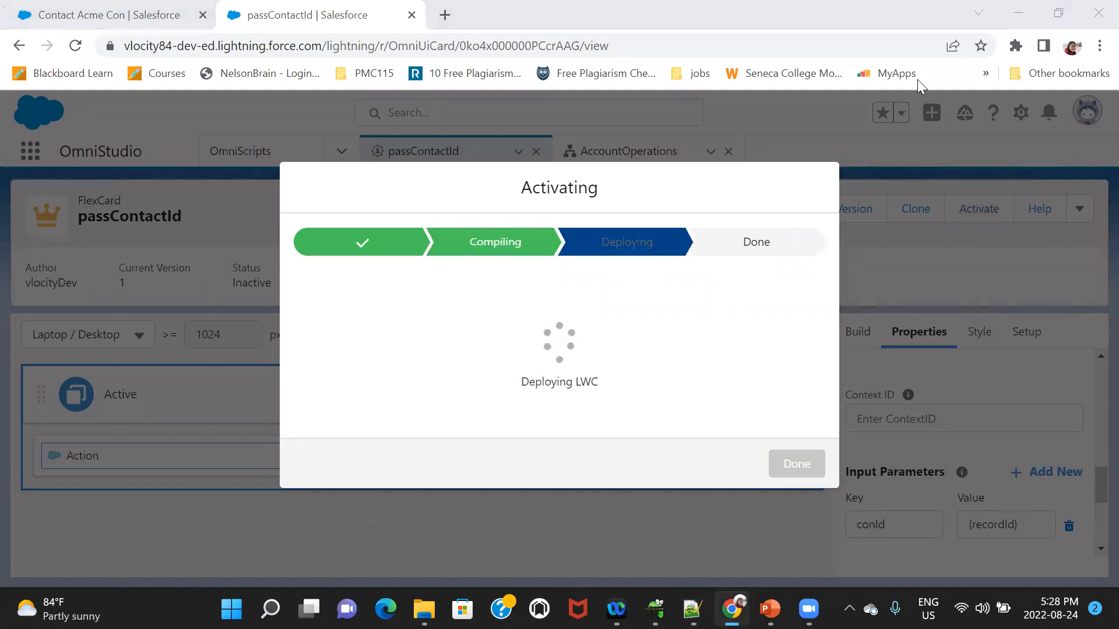
pyautogui.click(795, 491)
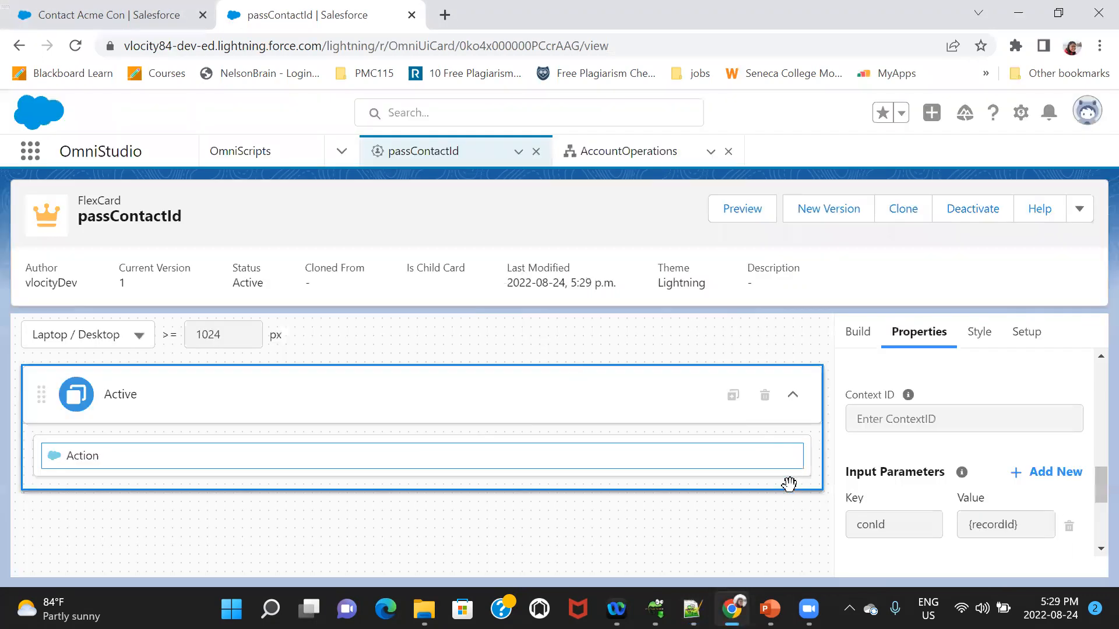
# Step: Edit the Contact Record Page in Lightning App Builder, adding the passContactId component above the Activity section, and save the page
pyautogui.click(110, 12)
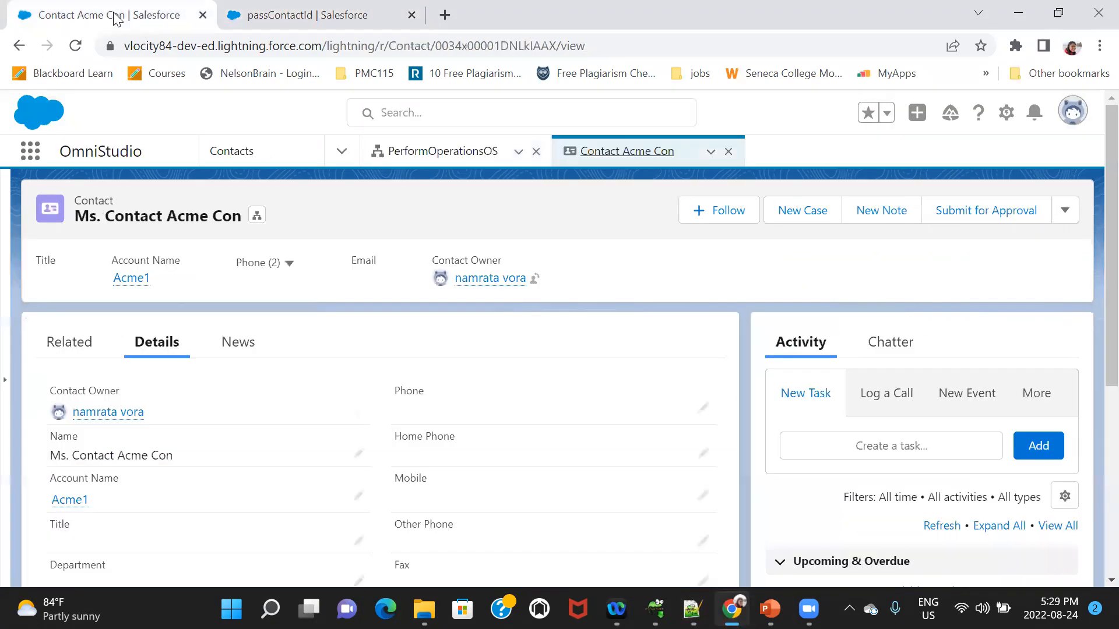
pyautogui.click(1006, 113)
pyautogui.click(909, 312)
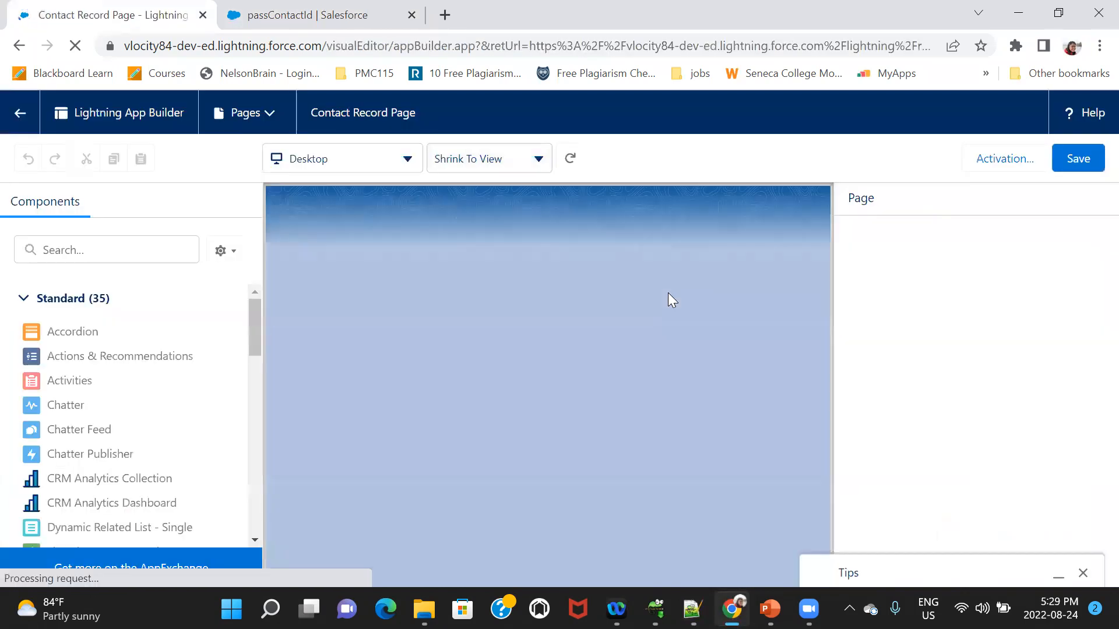
pyautogui.write('pass')
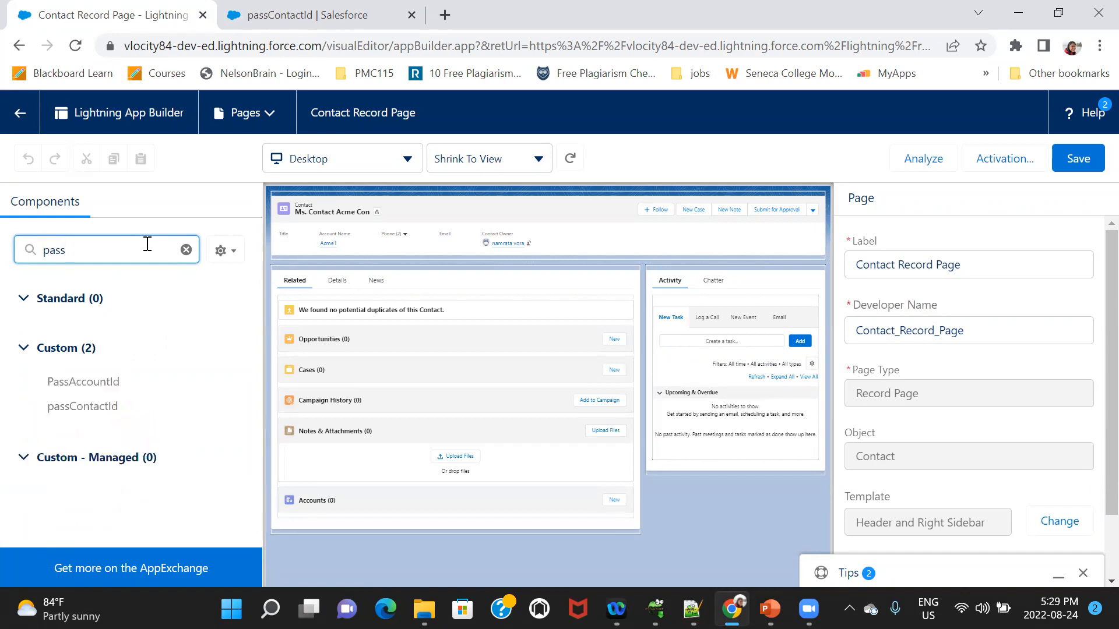
pyautogui.moveTo(92, 415); pyautogui.dragTo(680, 274)
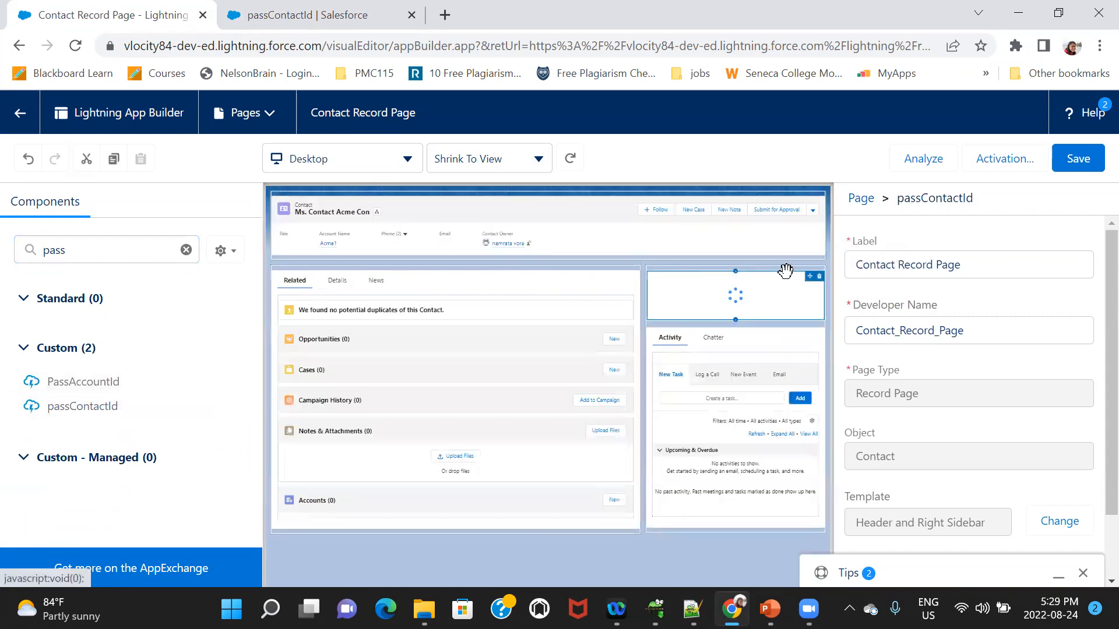
pyautogui.click(1091, 160)
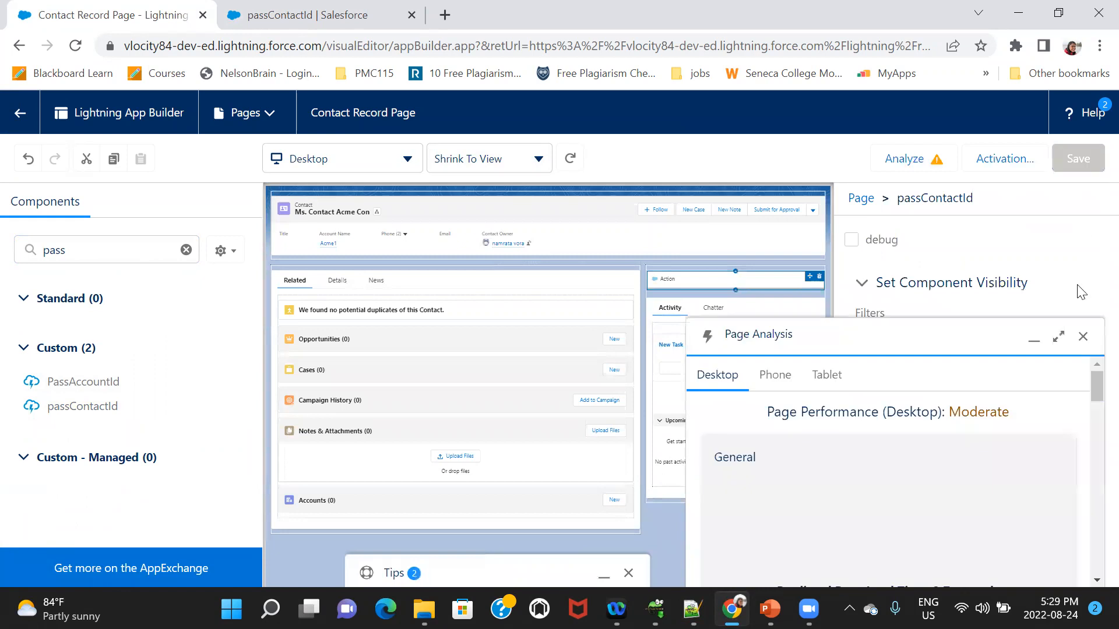
pyautogui.click(1083, 336)
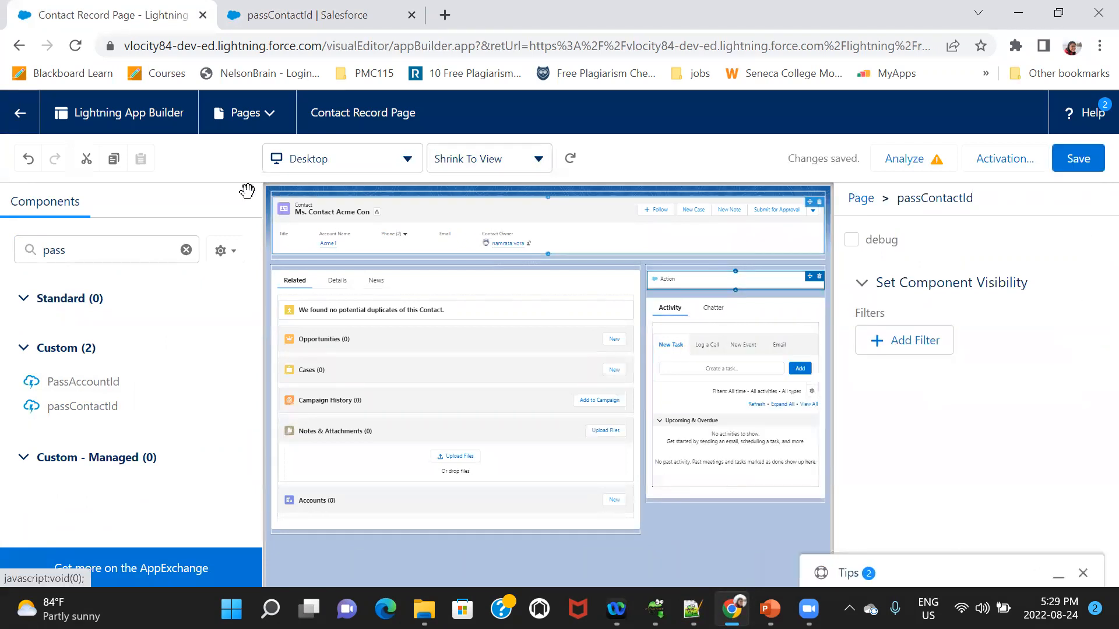
# Step: Return to the contact record and launch the card's Action to check whether the OmniScript receives the contact ID
pyautogui.click(19, 46)
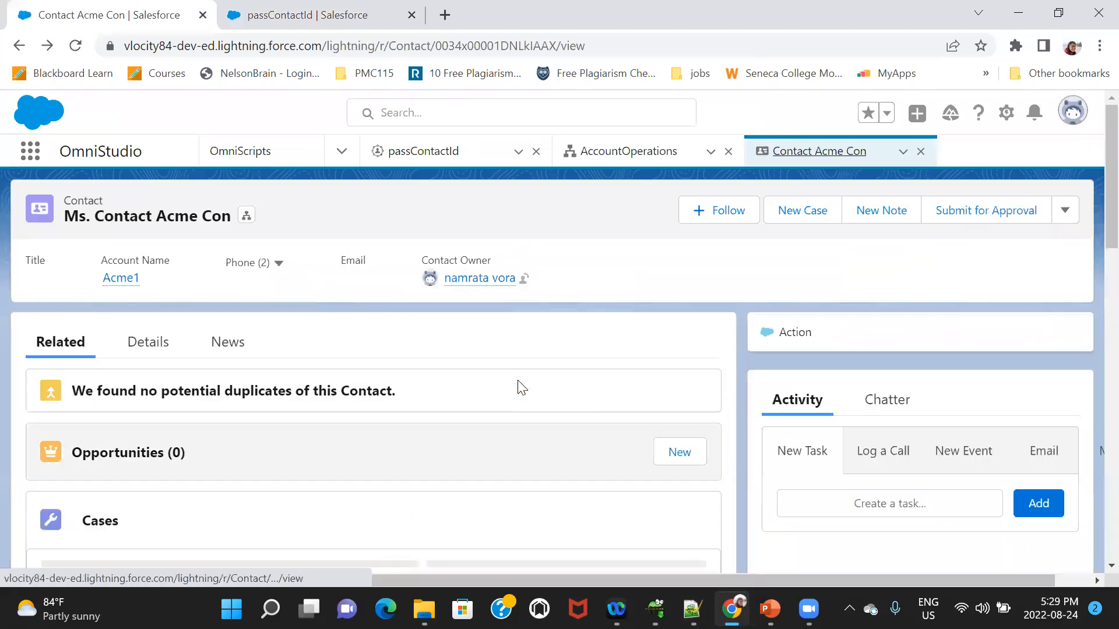
pyautogui.click(788, 336)
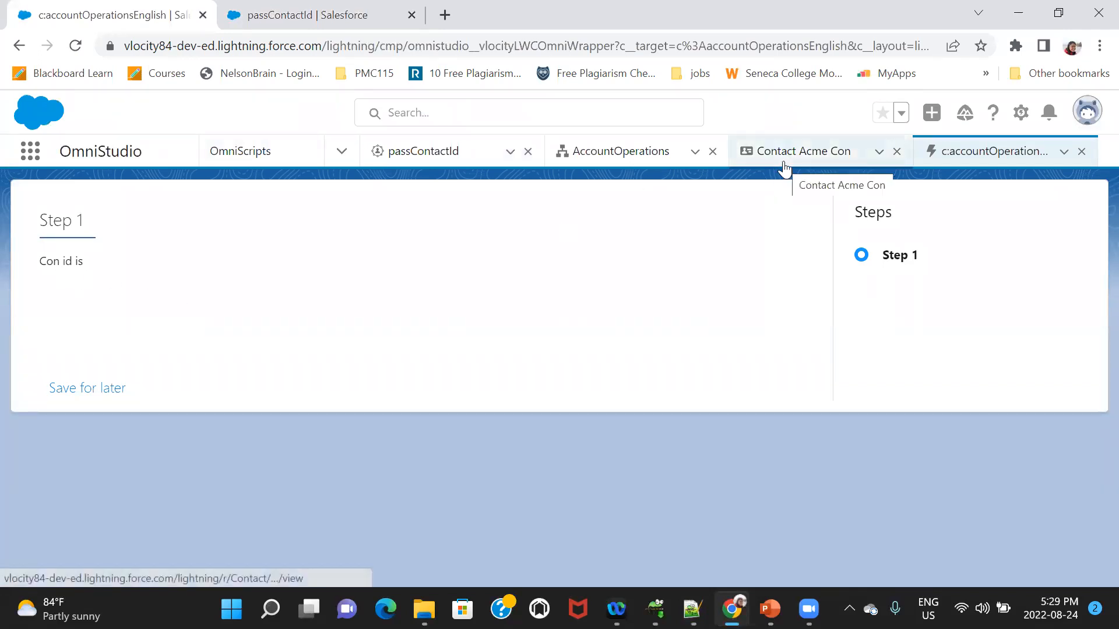
# Step: Deactivate the passContactId FlexCard, change its input parameter key to c__conId, and activate it again
pyautogui.click(304, 17)
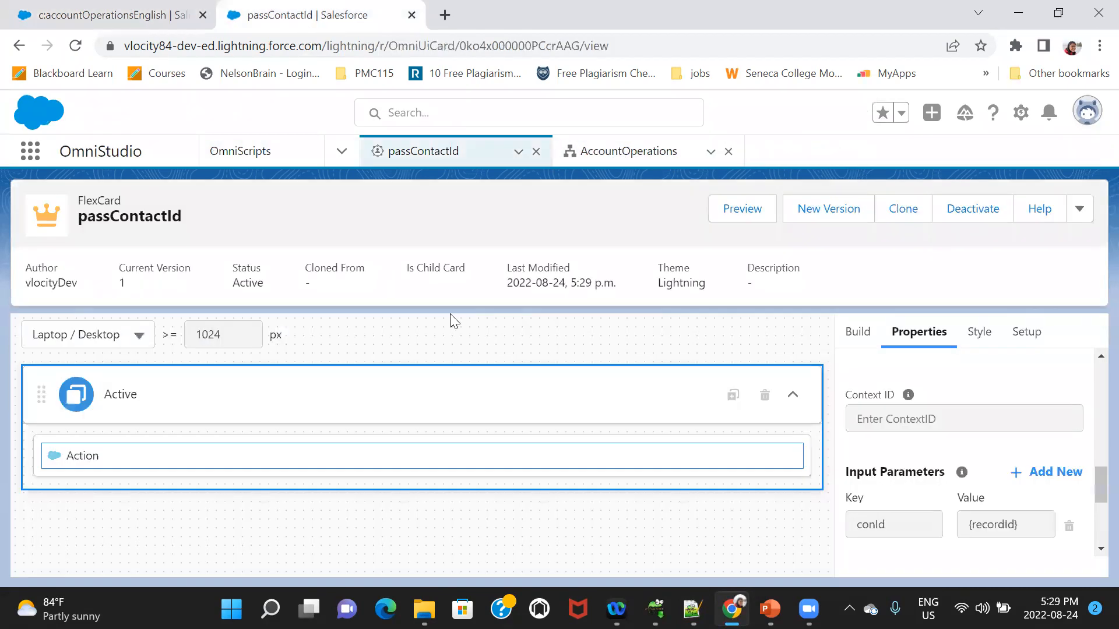
pyautogui.click(975, 201)
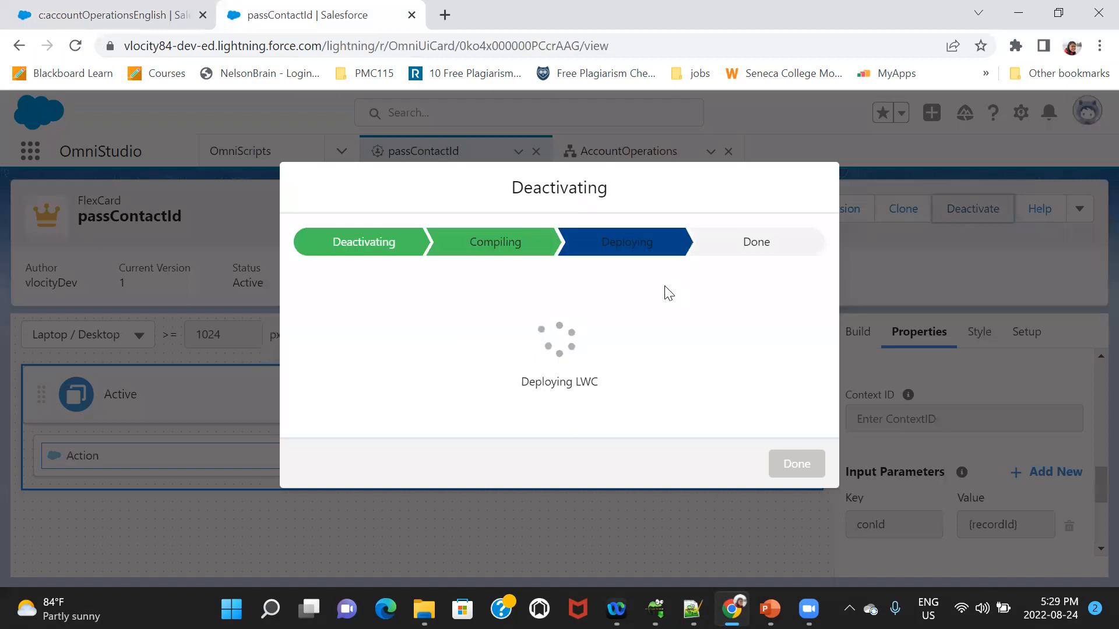
pyautogui.click(799, 464)
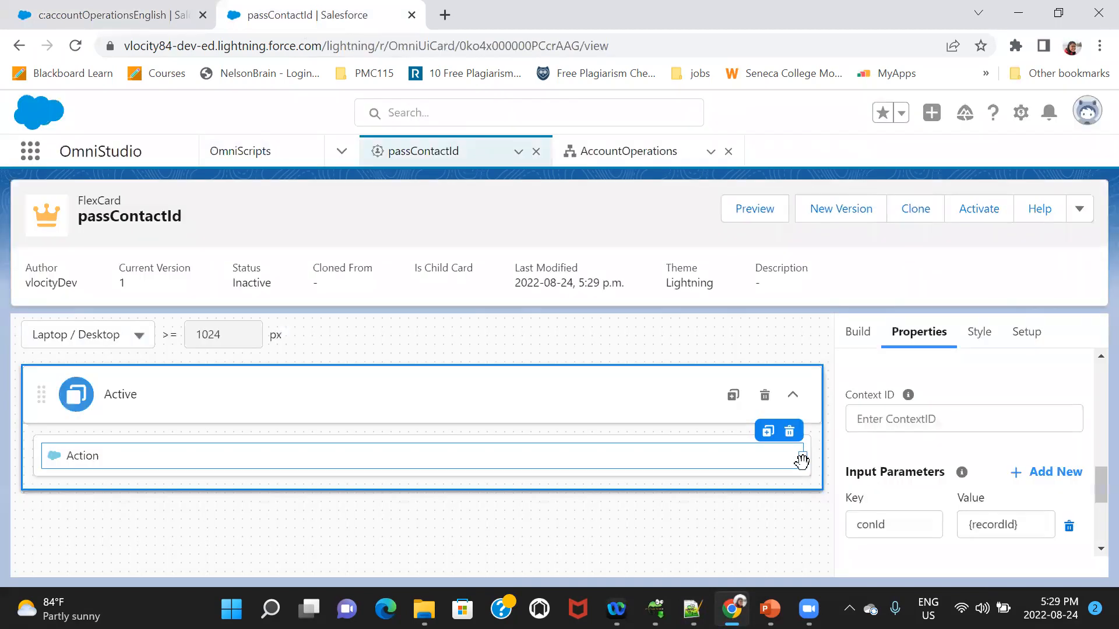
pyautogui.click(858, 527)
pyautogui.write('c__')
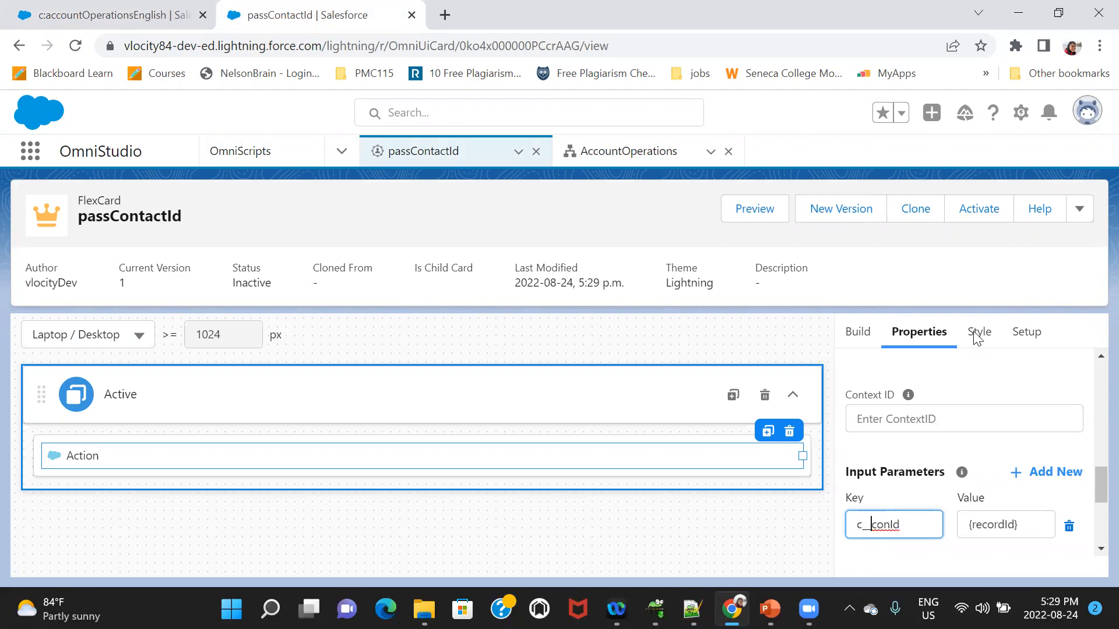
pyautogui.click(987, 213)
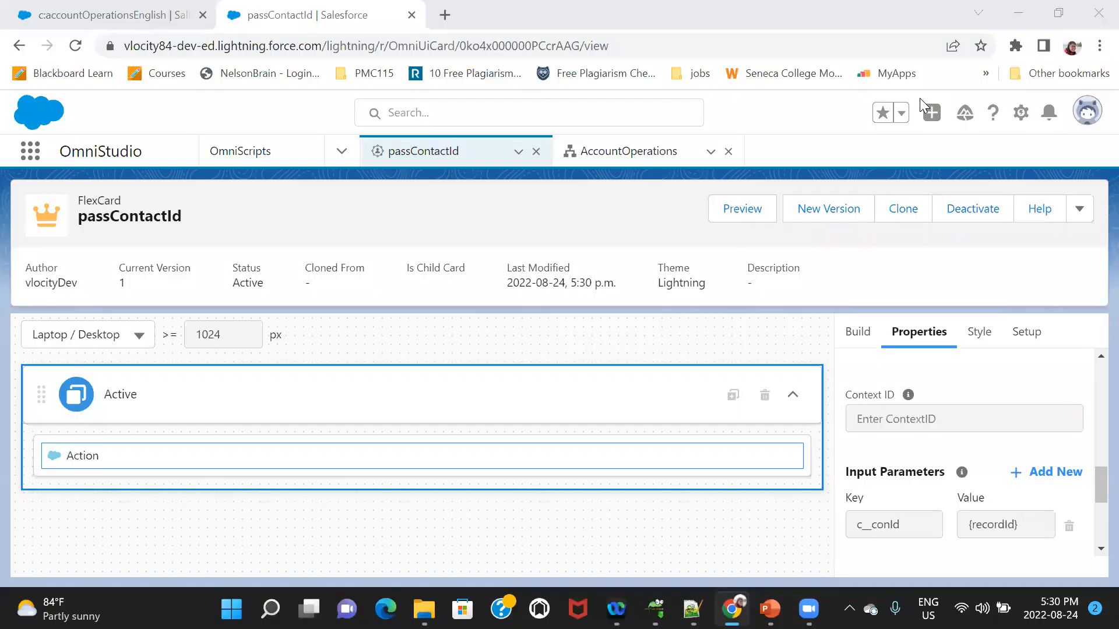
# Step: Close the old OmniScript run and relaunch the Action from the contact record to test the passed contact ID
pyautogui.click(120, 17)
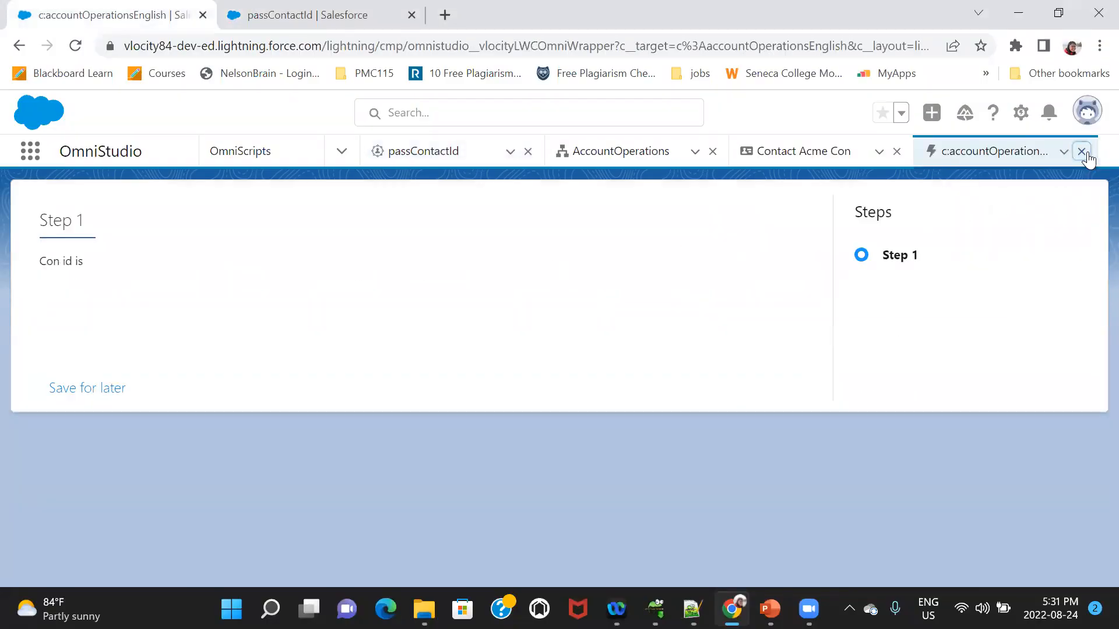
pyautogui.click(1082, 152)
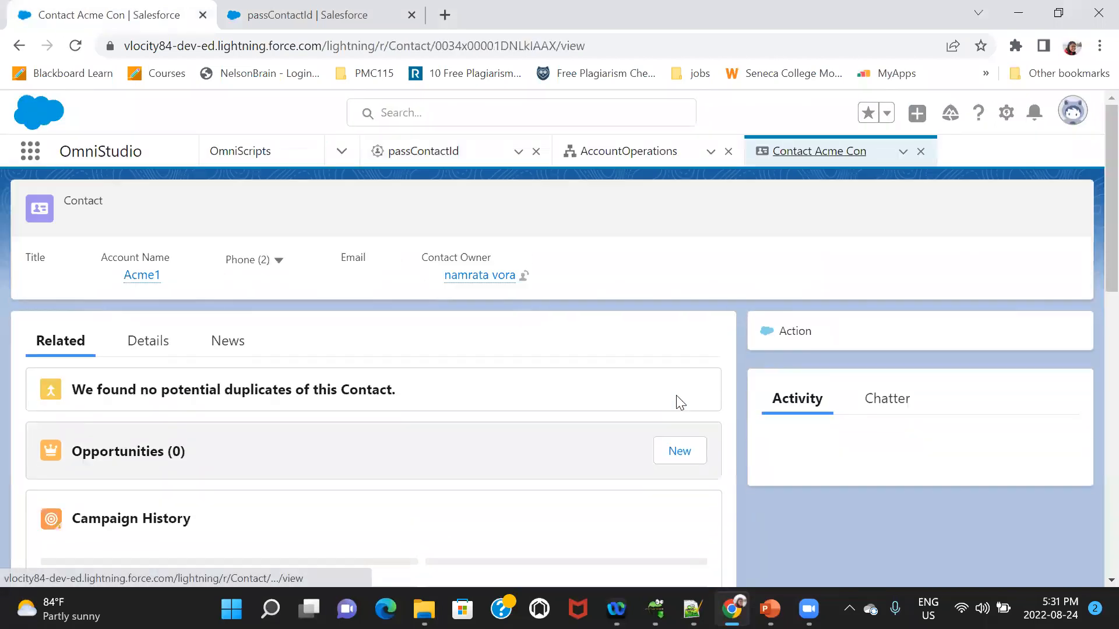
pyautogui.click(796, 332)
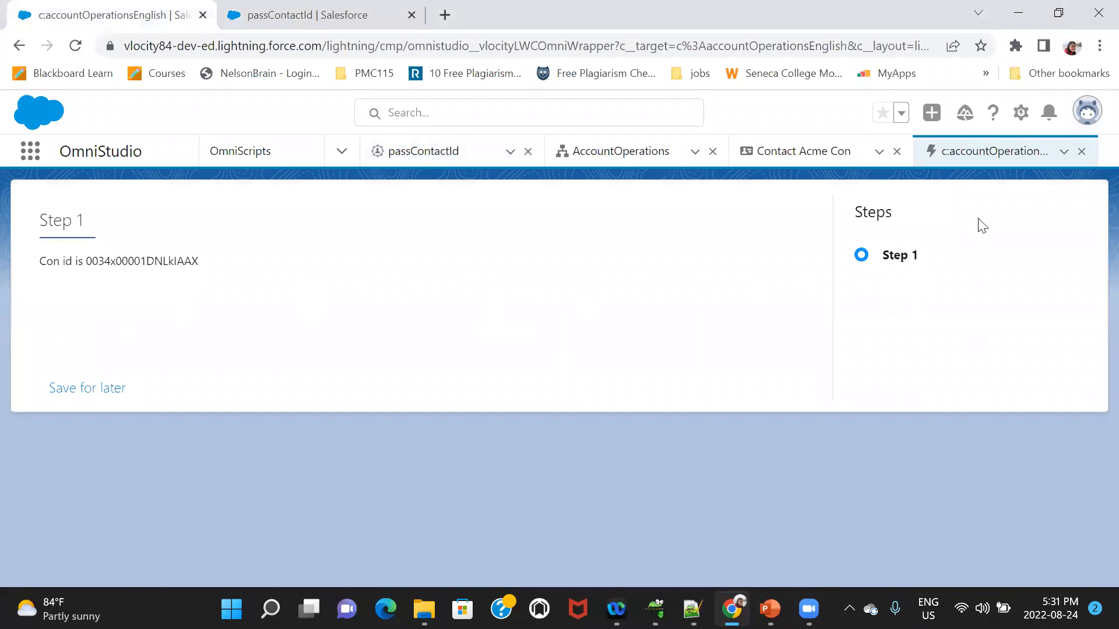
# Step: Close the launched OmniScript, contact record, AccountOperations and passContactId workspace tabs in the browser tab used for testing
pyautogui.click(1081, 153)
pyautogui.moveTo(934, 156); pyautogui.dragTo(928, 155)
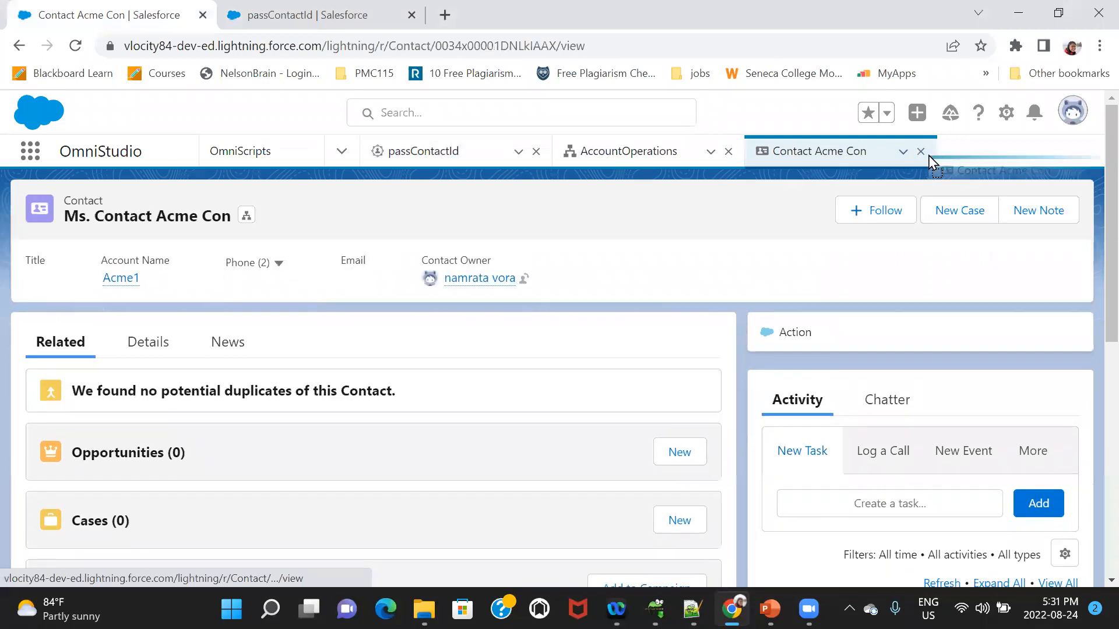
pyautogui.click(921, 152)
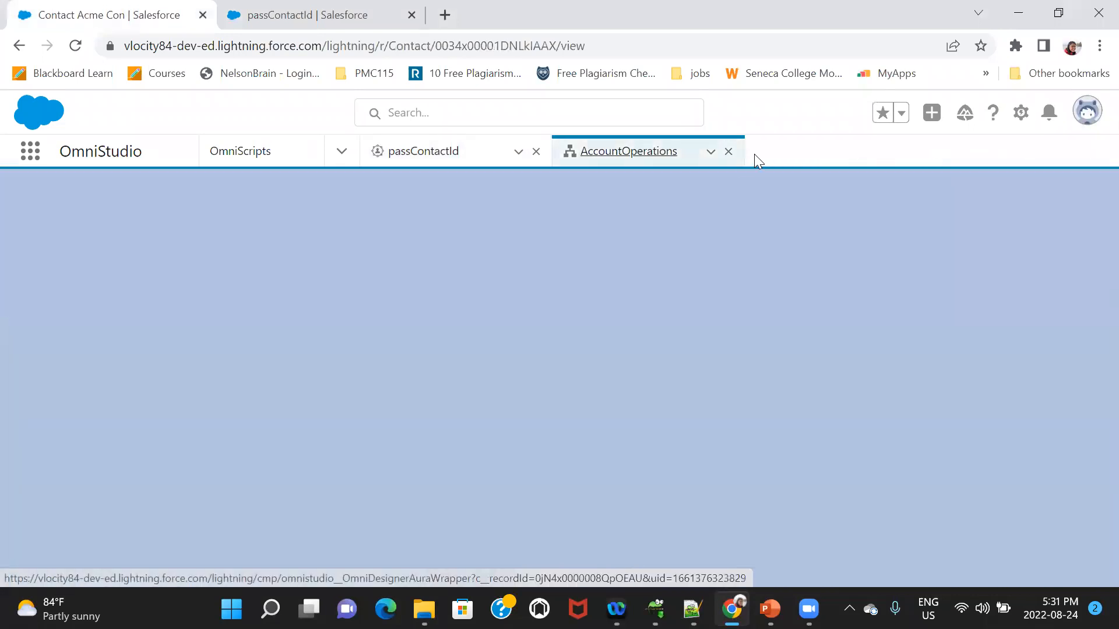
pyautogui.click(728, 152)
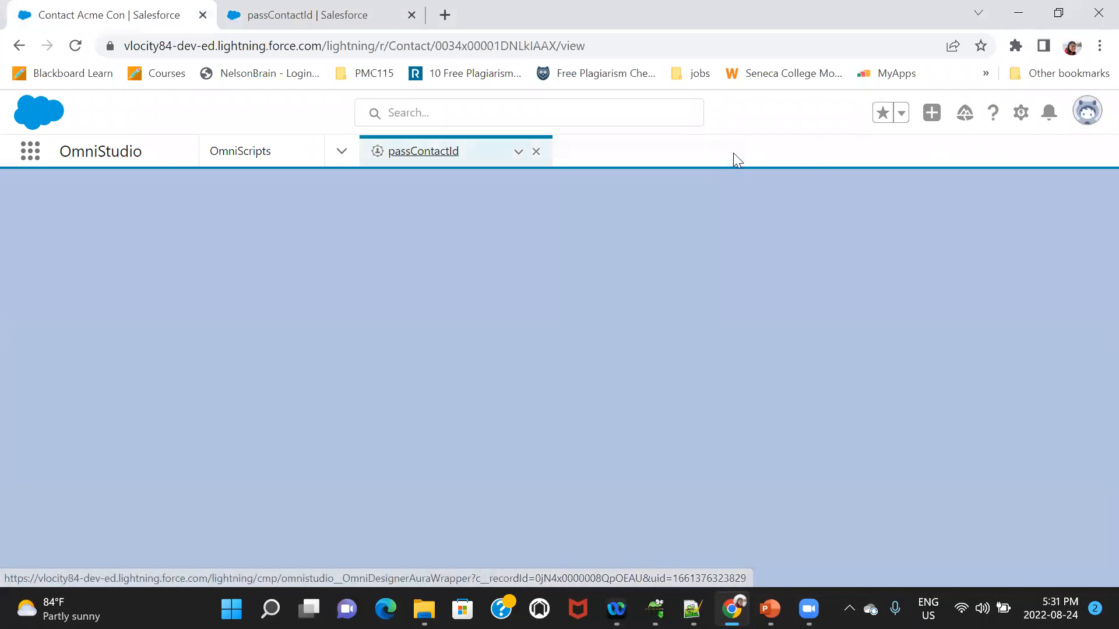
pyautogui.click(536, 154)
# Step: Switch to the Notepad++ notes and append "-->done" to the flex card step on line 2
pyautogui.click(692, 609)
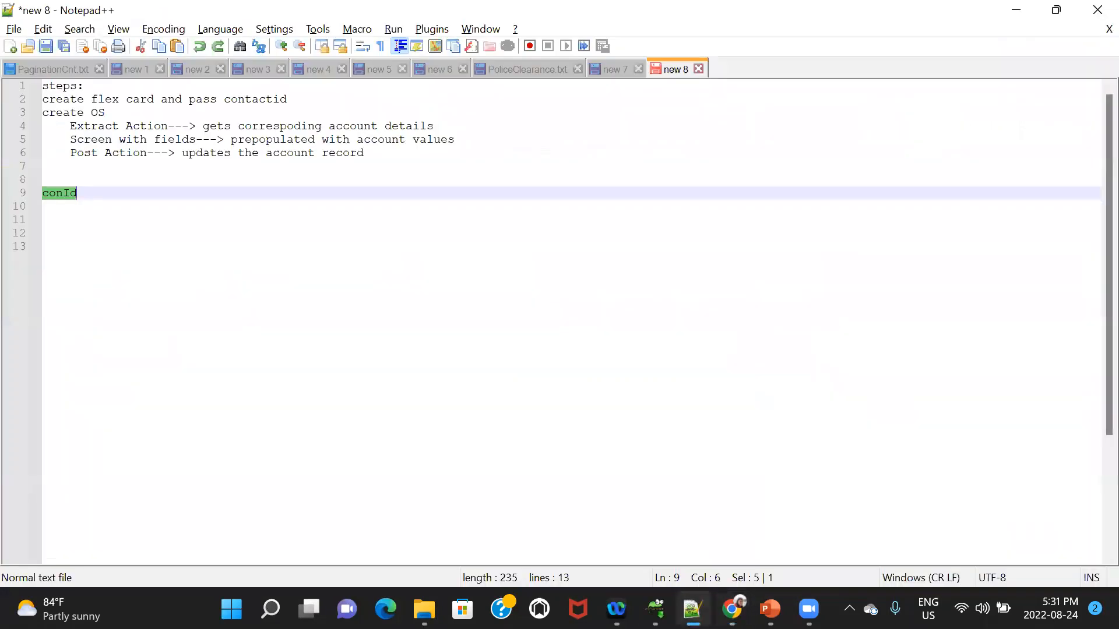
pyautogui.click(306, 97)
pyautogui.write('--')
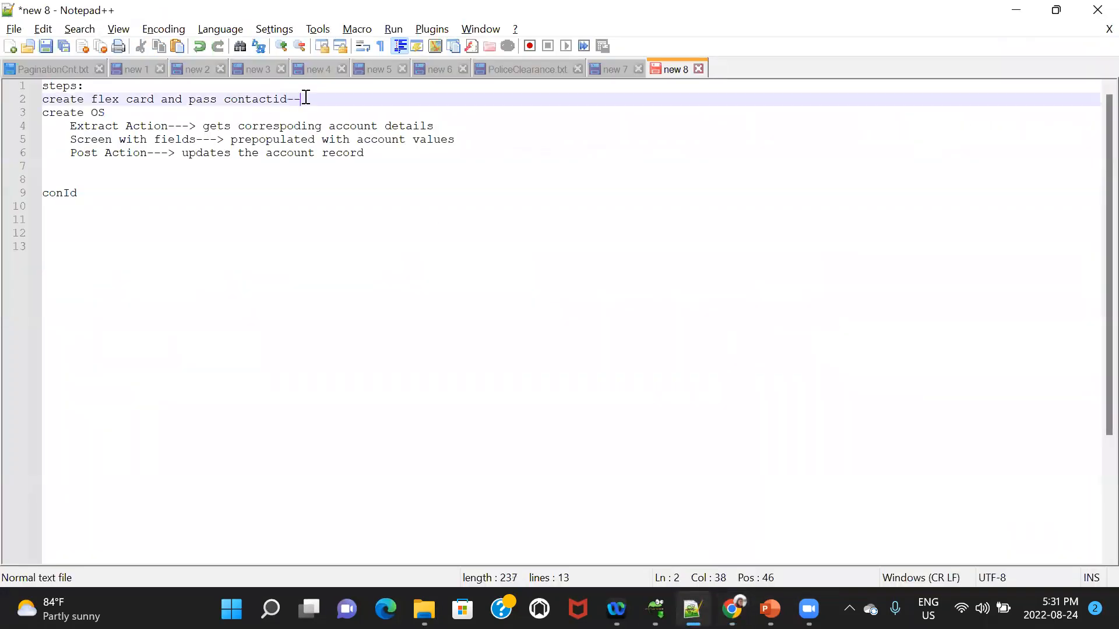
pyautogui.write('>done')
# Step: Return to Chrome, close the remaining passContactId FlexCard workspace tab, and reload the AccountOperations OmniScript designer
pyautogui.hotkey('alt', 'Tab')
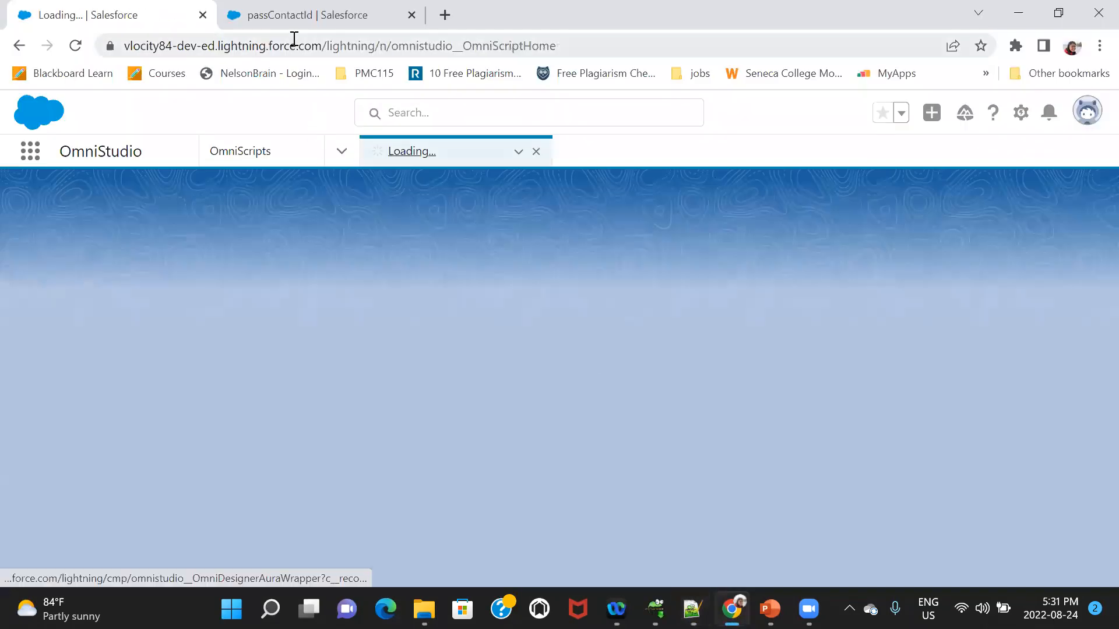
pyautogui.click(283, 15)
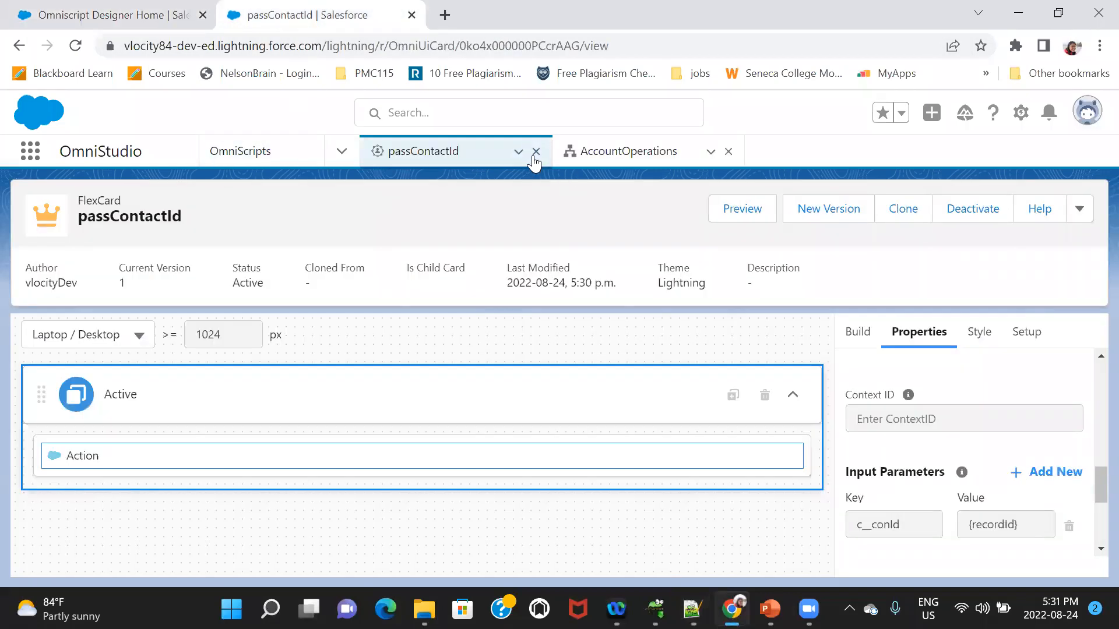
pyautogui.click(536, 151)
pyautogui.click(75, 46)
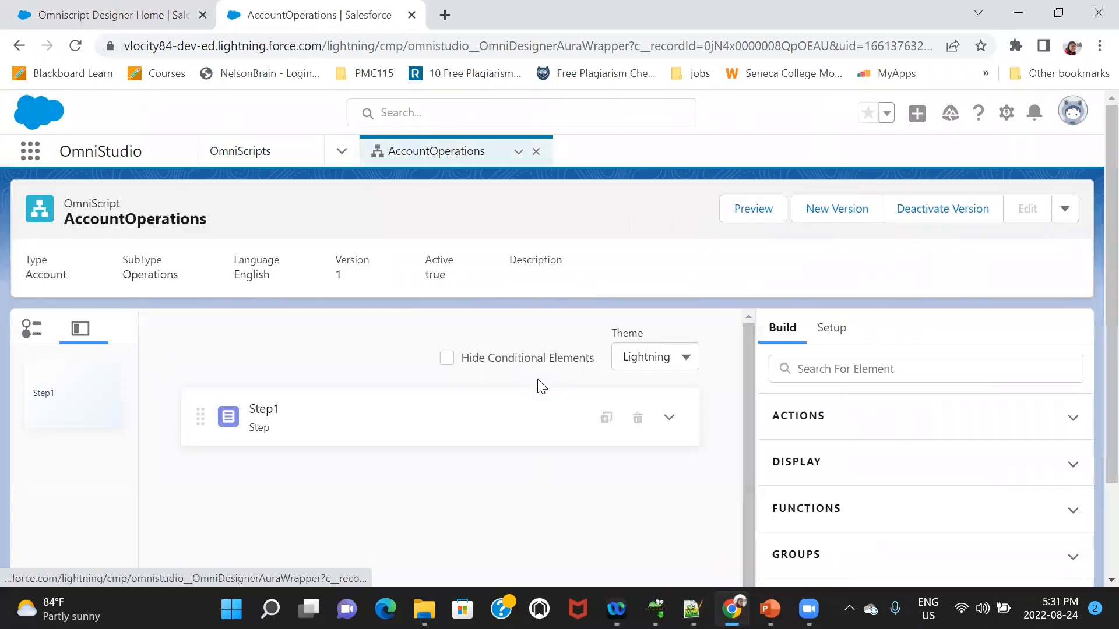
# Step: Deactivate the AccountOperations OmniScript version and delete its Step1 element
pyautogui.click(313, 394)
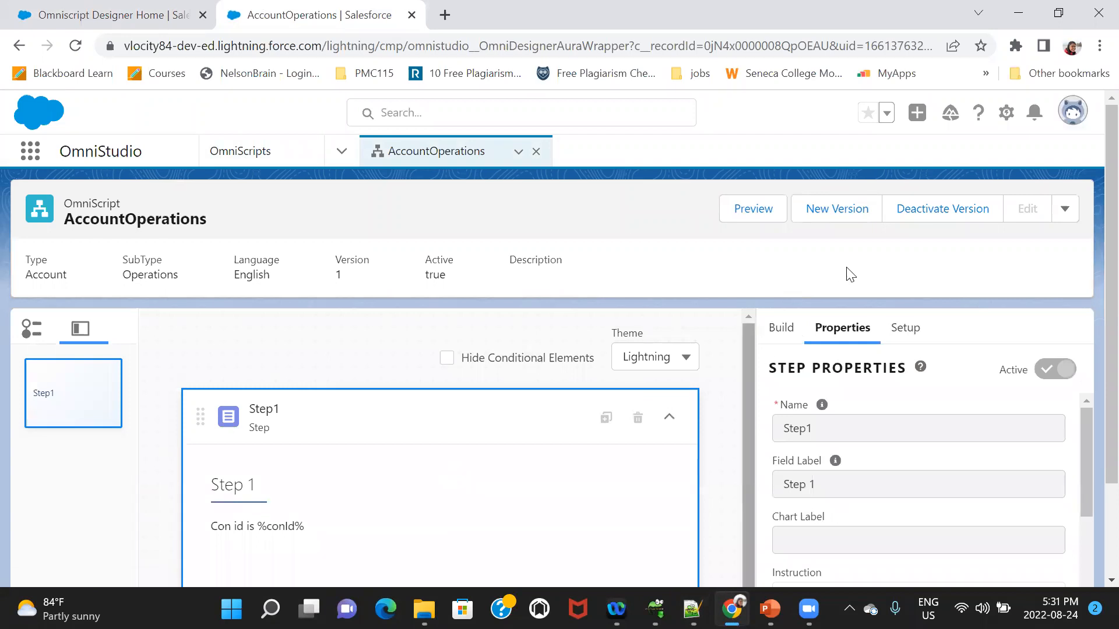
pyautogui.click(944, 210)
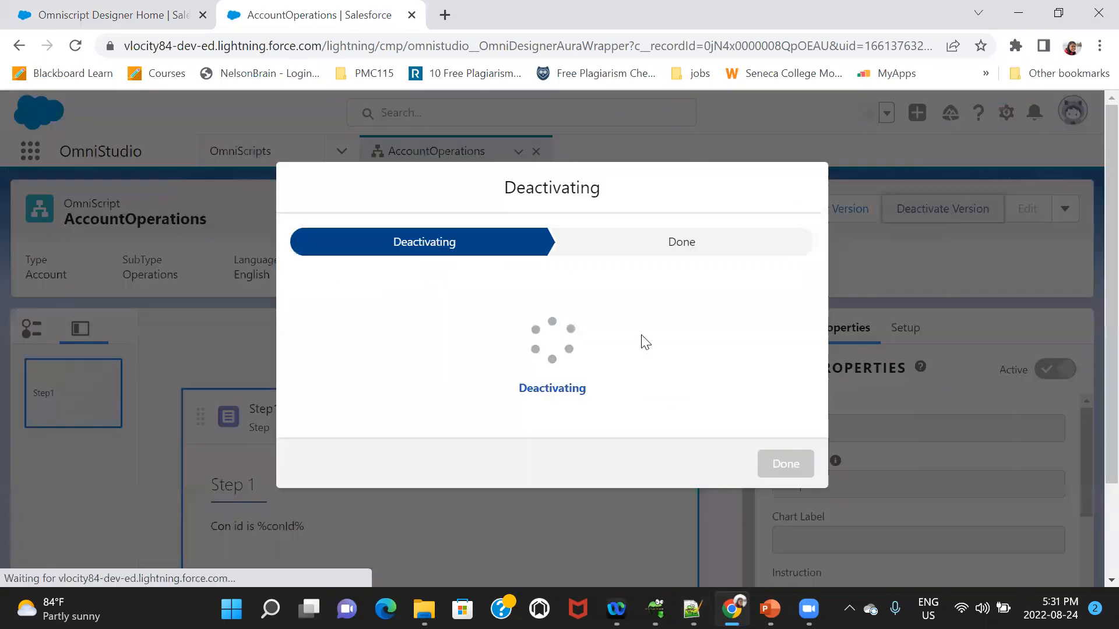
pyautogui.click(784, 485)
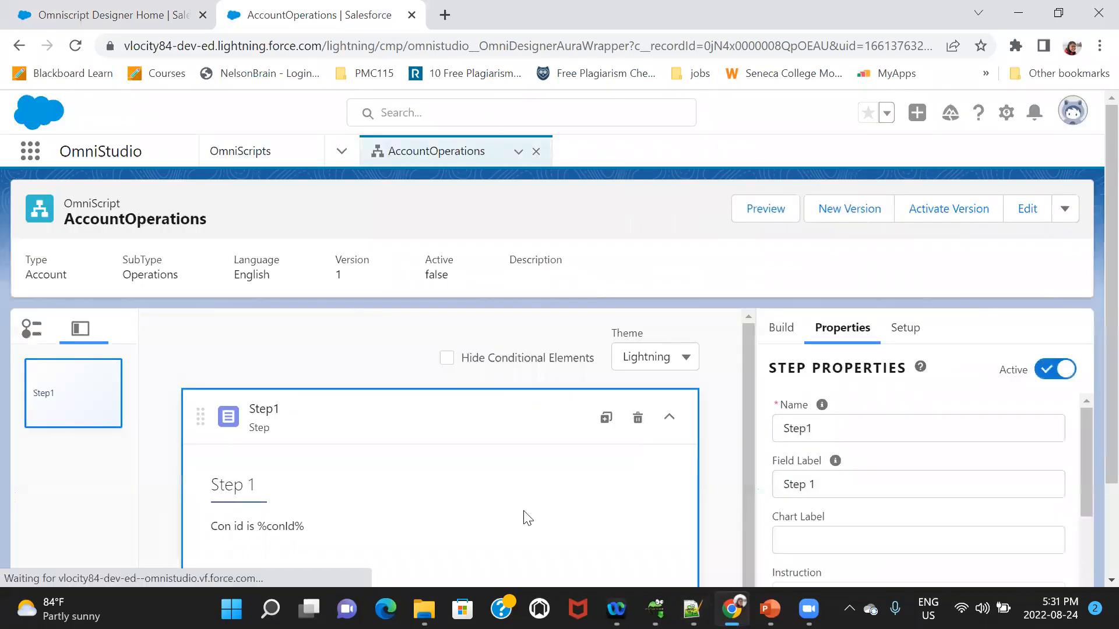
pyautogui.click(637, 419)
pyautogui.click(777, 378)
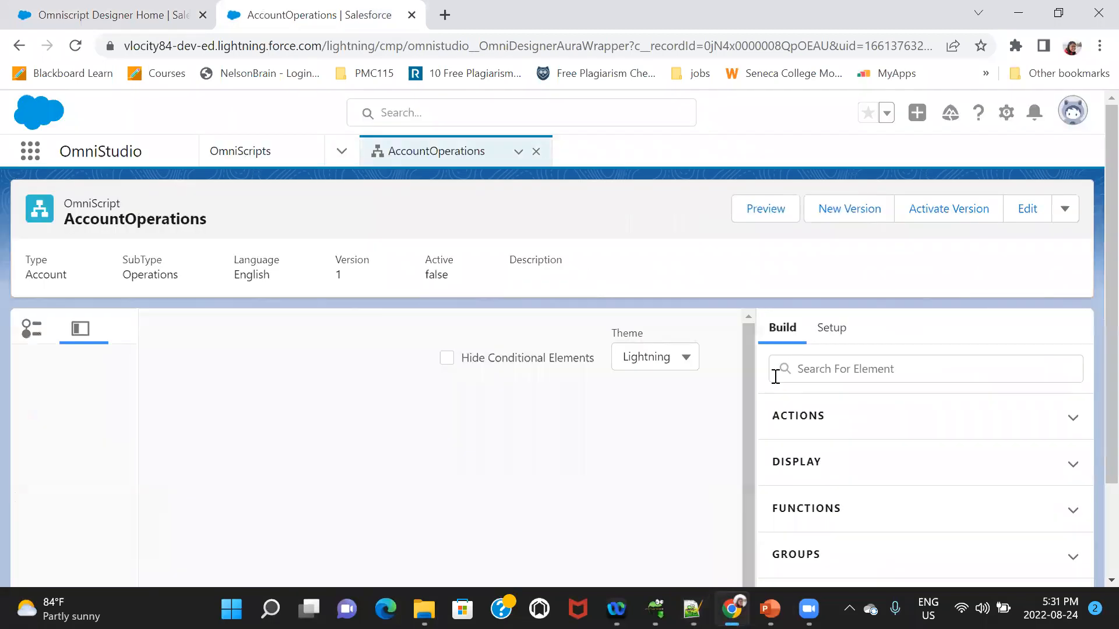
# Step: Add a DataRaptor Extract Action to the AccountOperations OmniScript and check which DataRaptor interfaces it offers
pyautogui.click(804, 371)
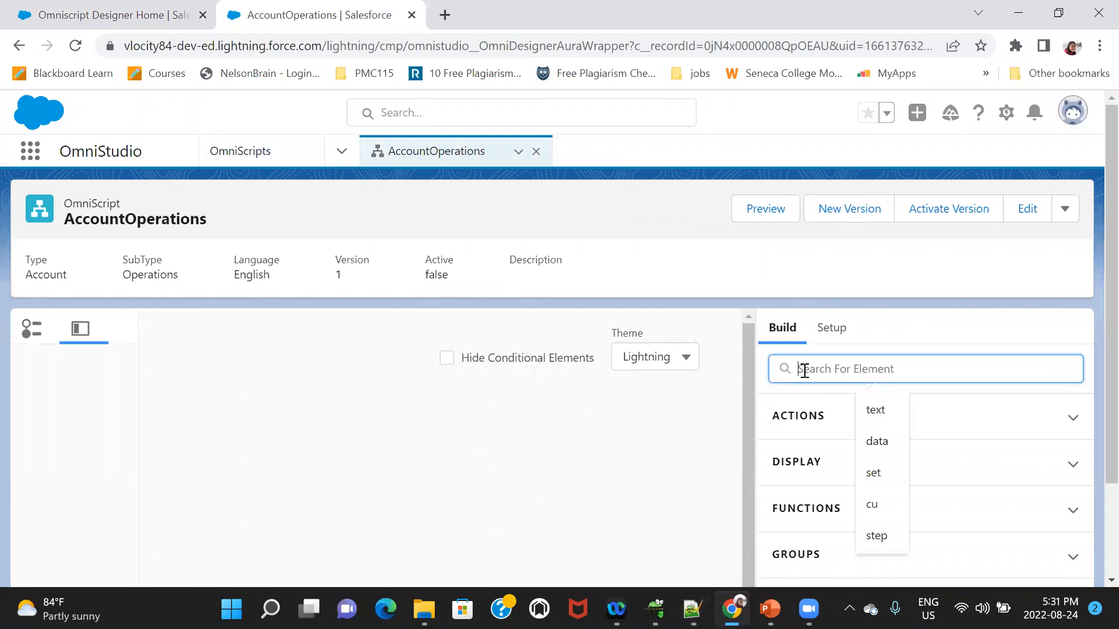
pyautogui.write('ex')
pyautogui.moveTo(909, 459); pyautogui.dragTo(412, 437)
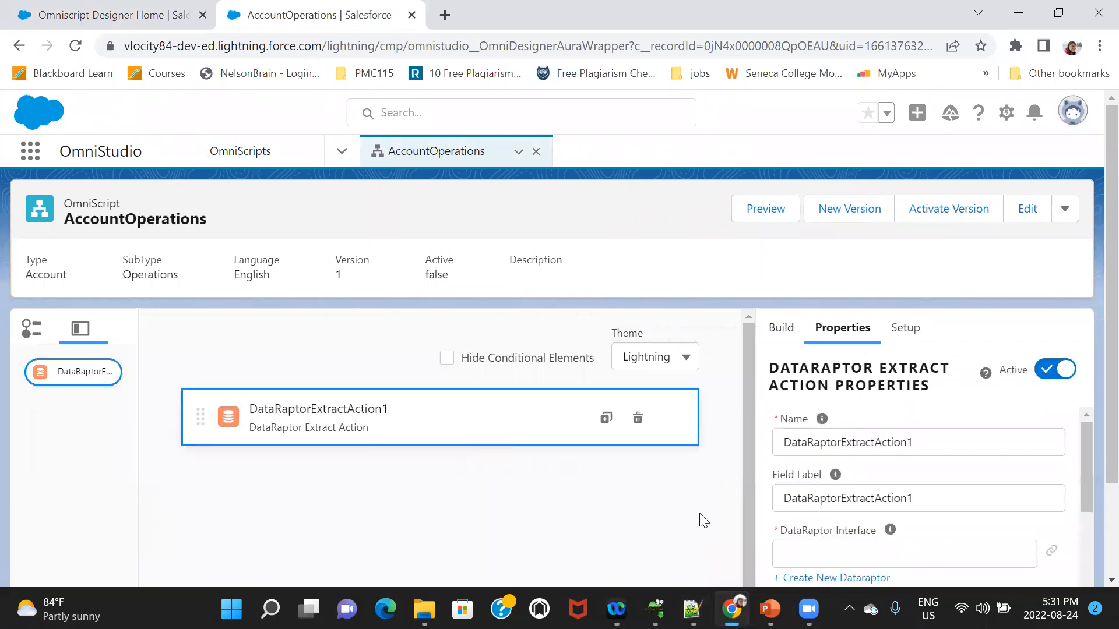
pyautogui.scroll(-2, 1091, 530)
pyautogui.click(866, 434)
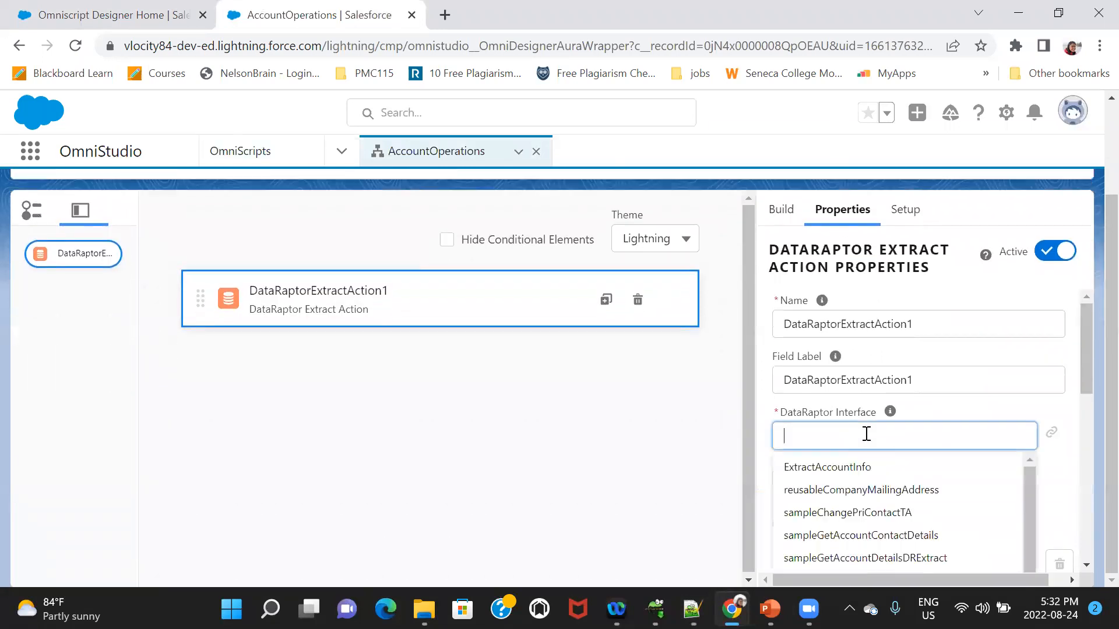
pyautogui.click(1000, 416)
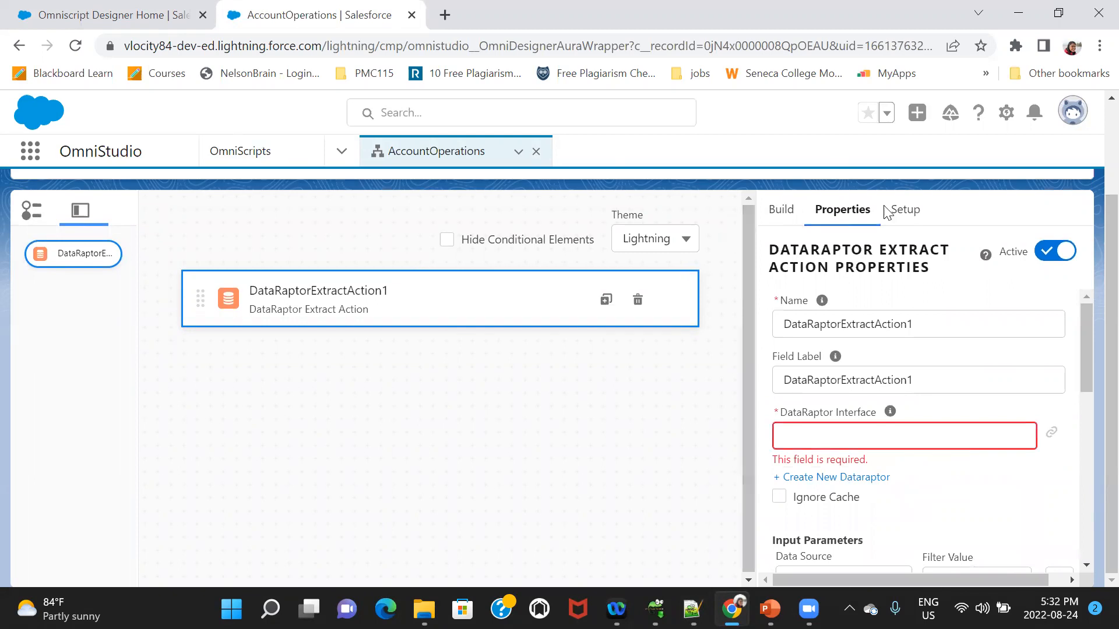
pyautogui.scroll(2, 731, 224)
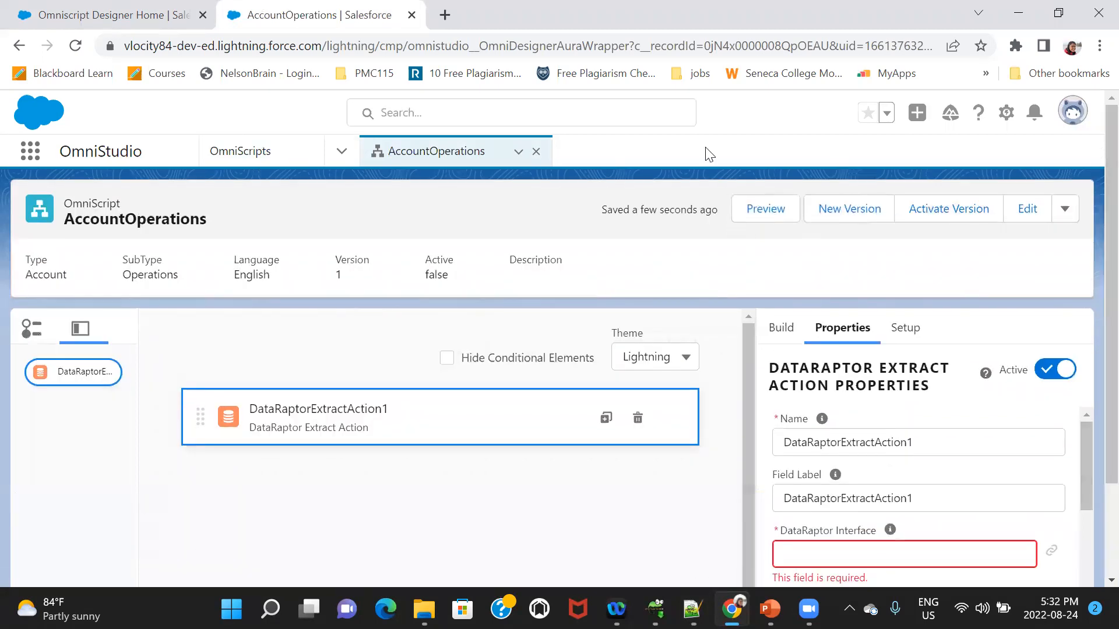
# Step: Close the AccountOperations workspace tab and open the OmniStudio DataRaptors list
pyautogui.click(536, 152)
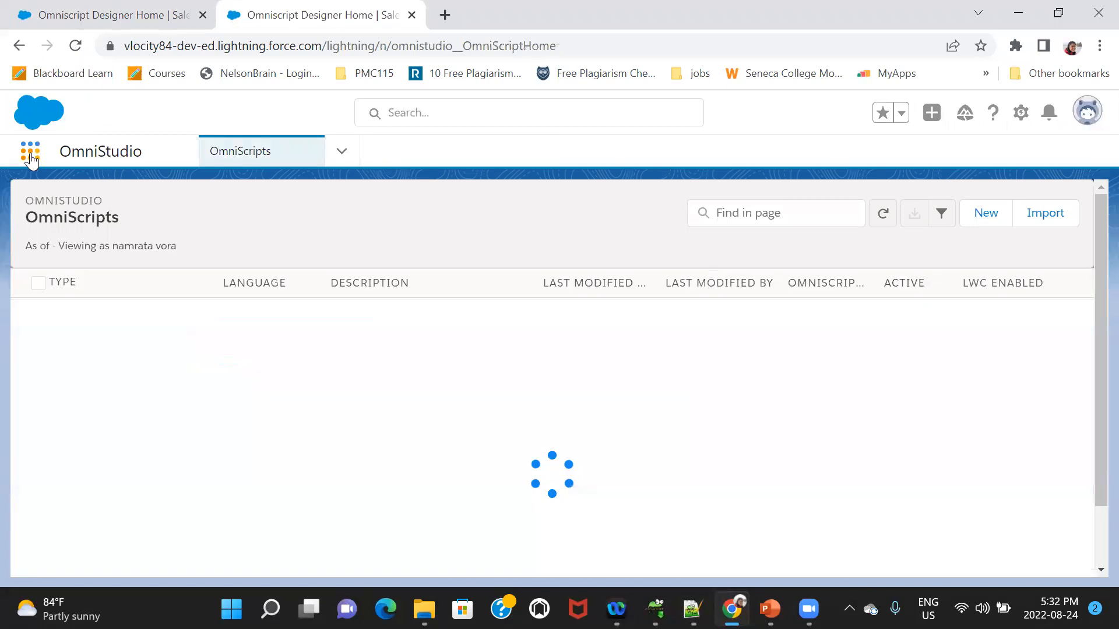
pyautogui.click(31, 153)
pyautogui.write('d')
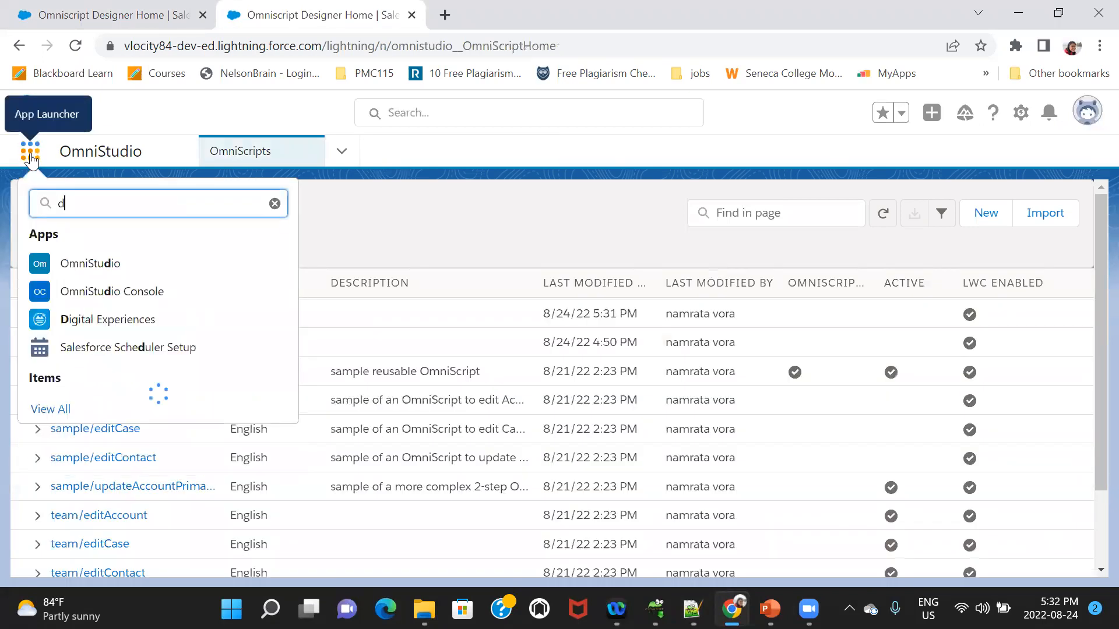
pyautogui.write('ata')
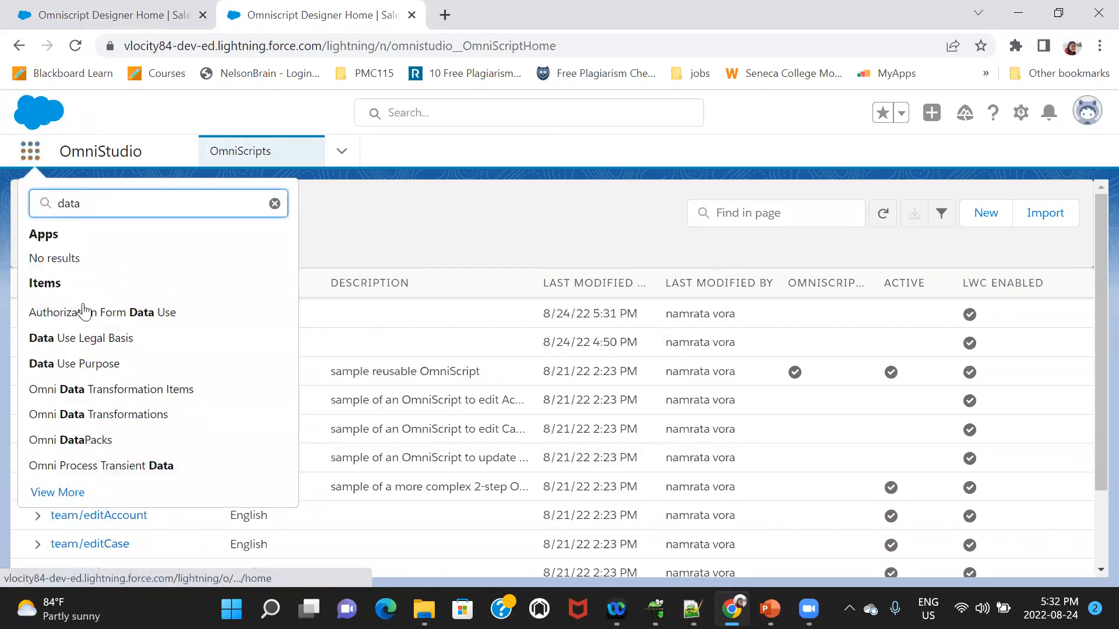
pyautogui.write('rap')
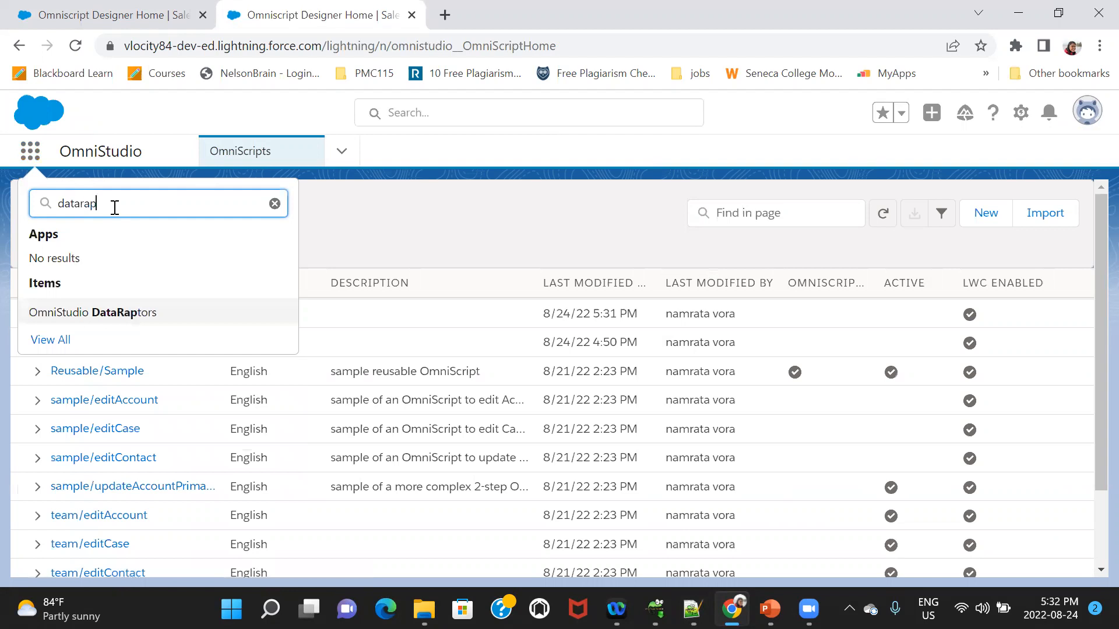
pyautogui.click(149, 313)
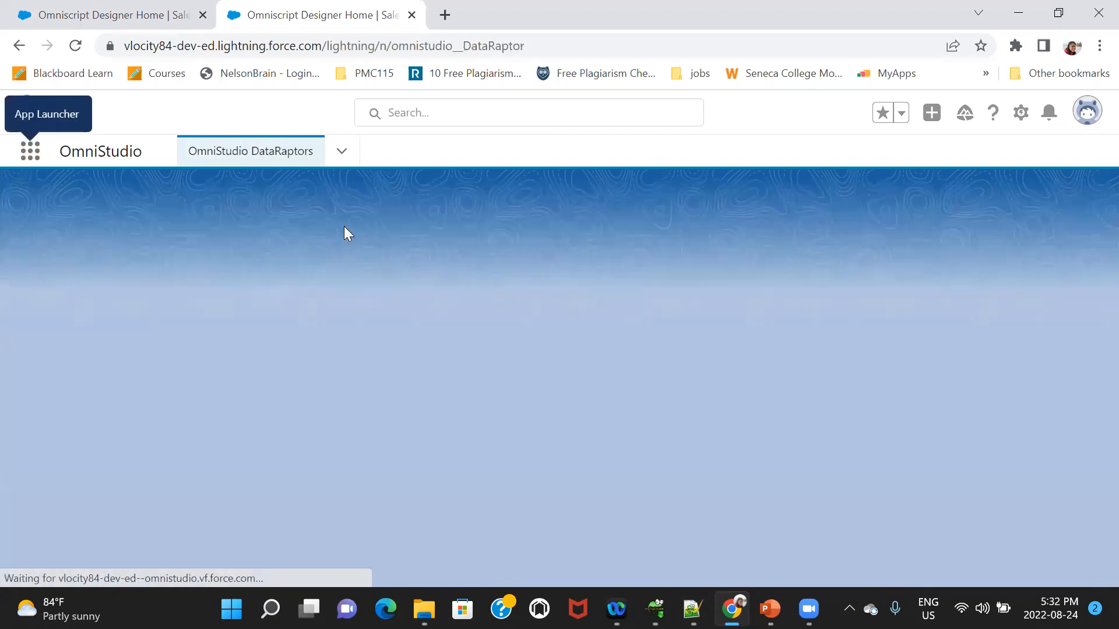
# Step: Create a DataRaptor named GetAccountDetails with interface type Extract and JSON as both input and output type
pyautogui.click(993, 219)
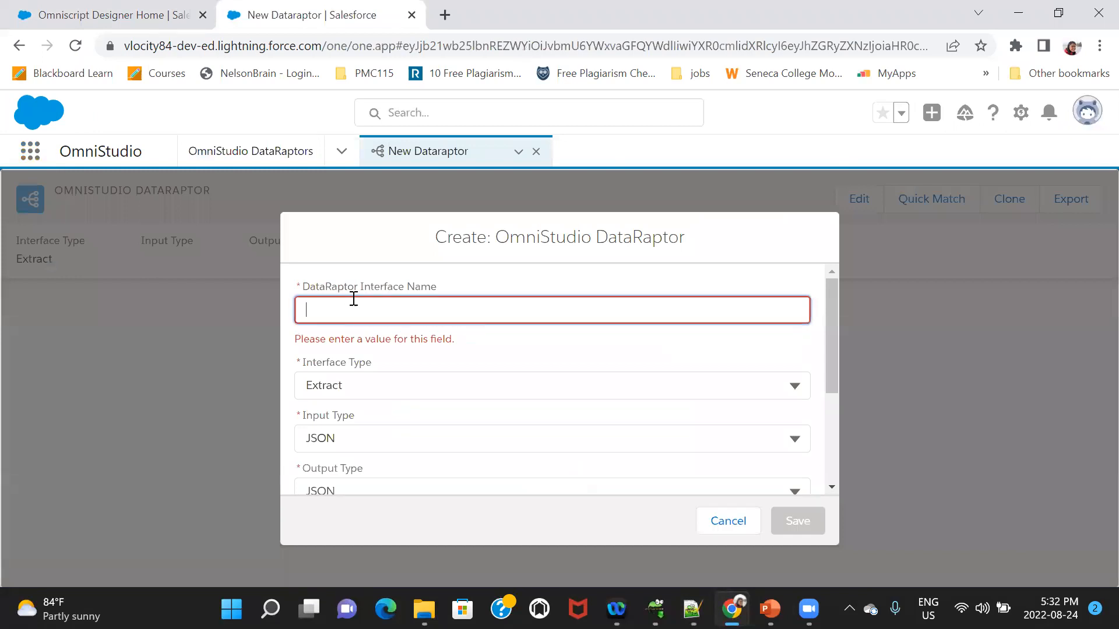
pyautogui.click(354, 298)
pyautogui.write('GetAccountDetails')
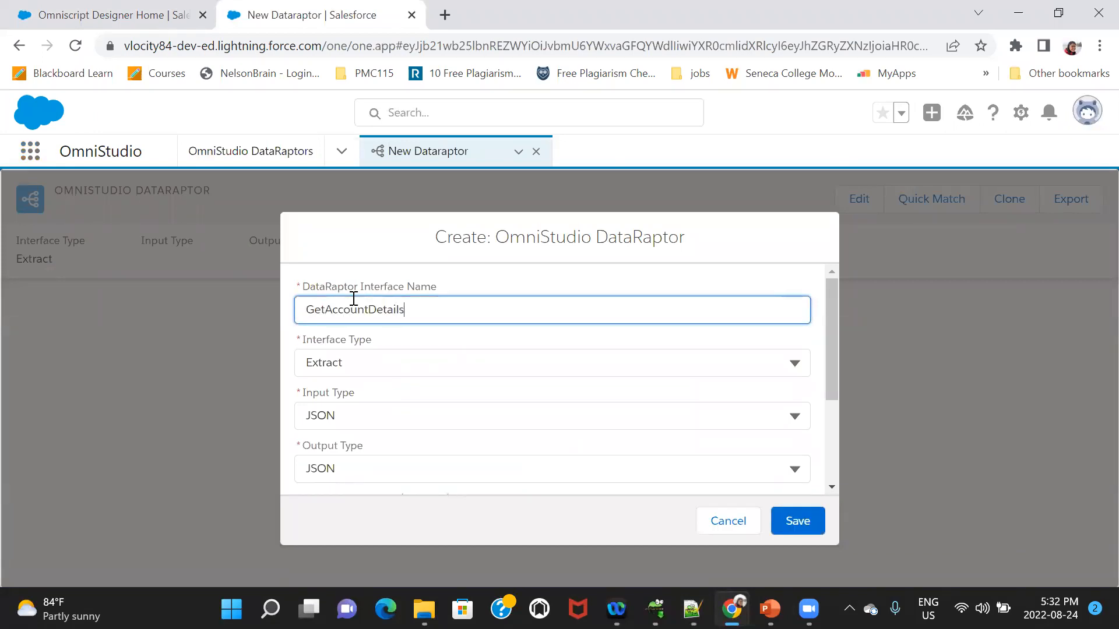
pyautogui.click(416, 384)
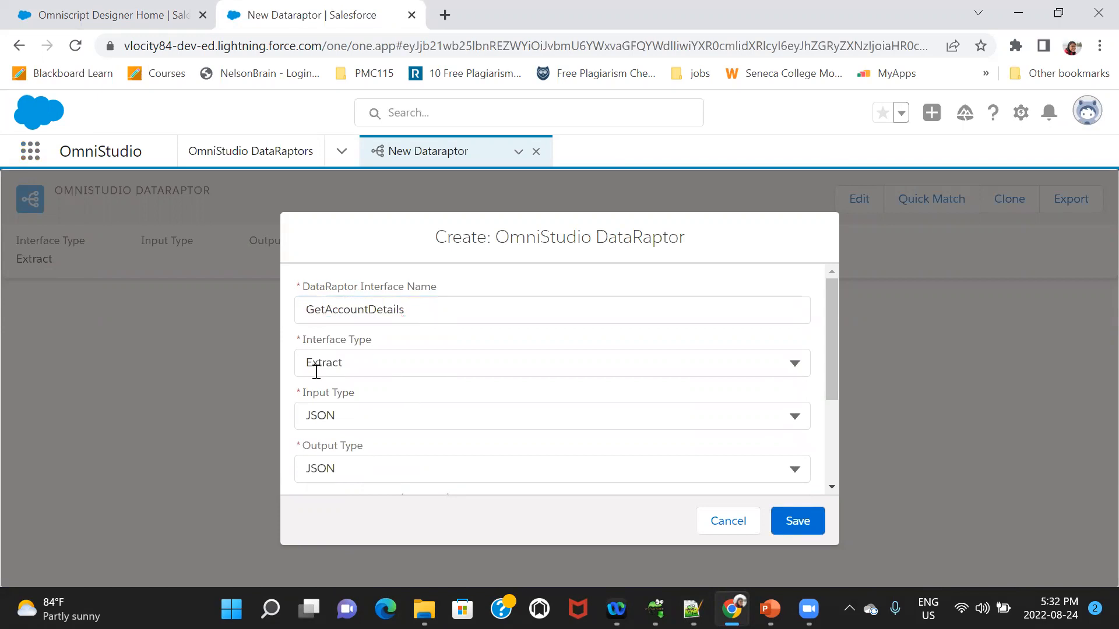
pyautogui.click(786, 525)
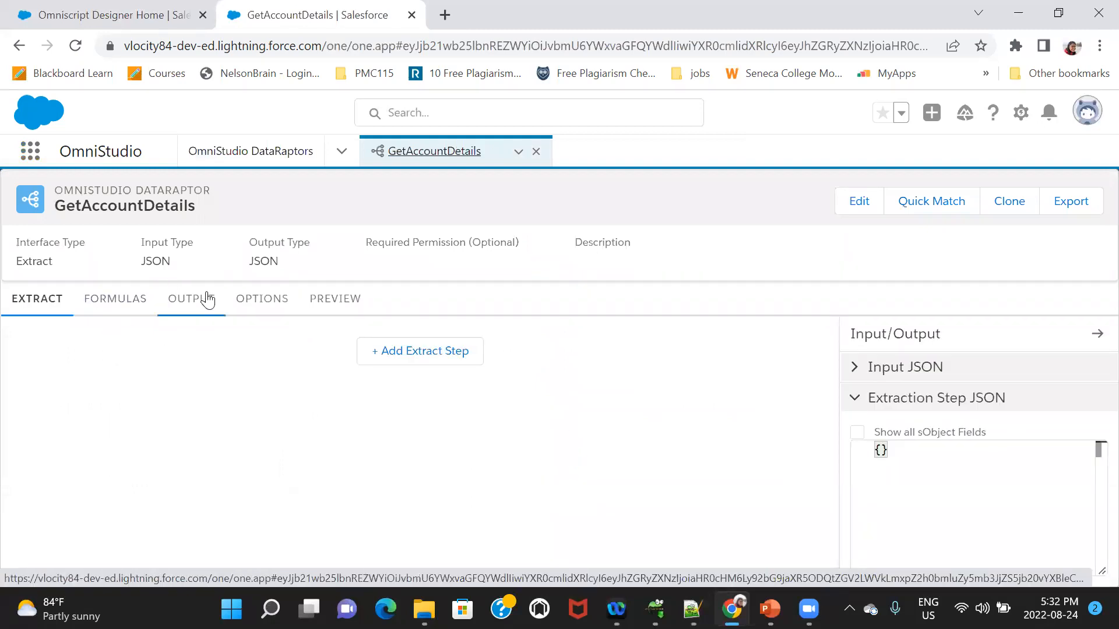
# Step: Add an extract step for the Contact object with output path Con, filtered by Id = contactId
pyautogui.click(415, 357)
pyautogui.click(164, 362)
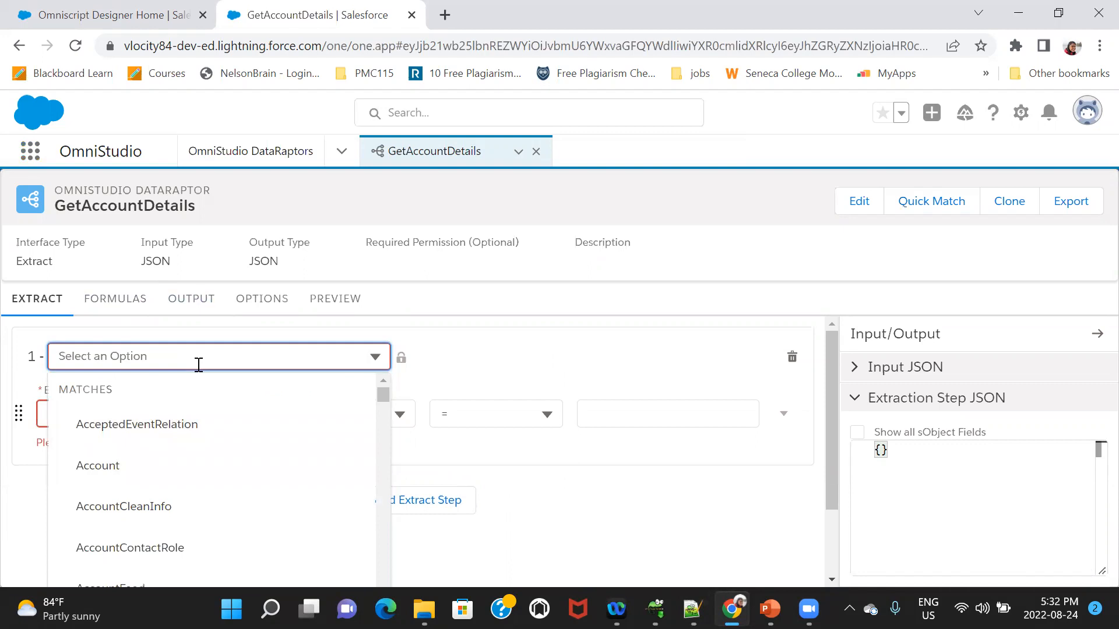
pyautogui.write('contact')
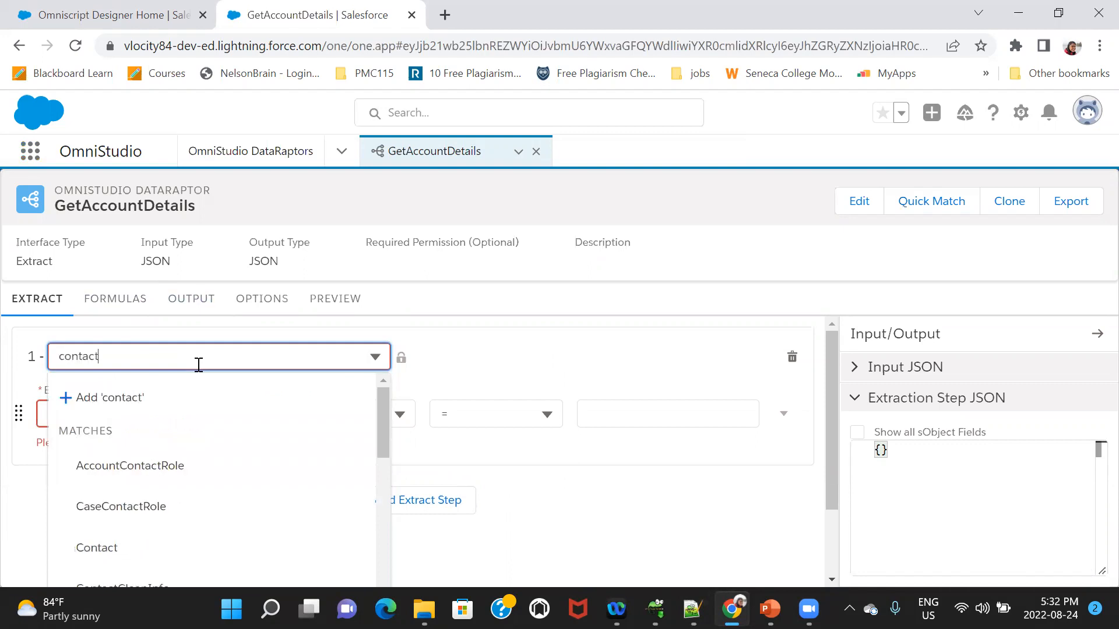
pyautogui.click(90, 546)
pyautogui.click(156, 412)
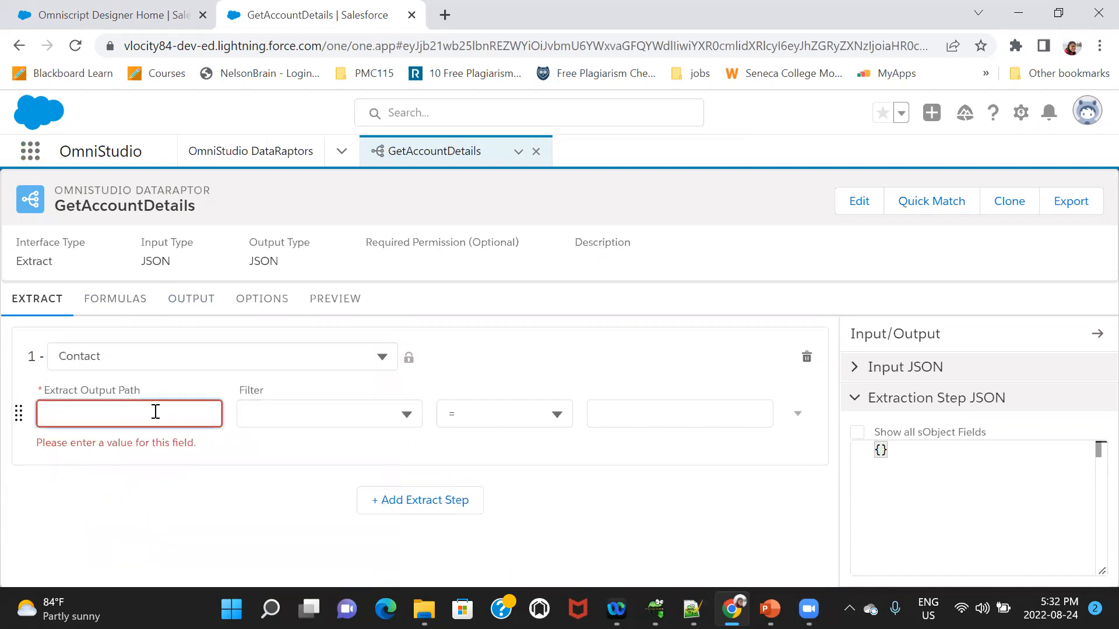
pyautogui.click(275, 415)
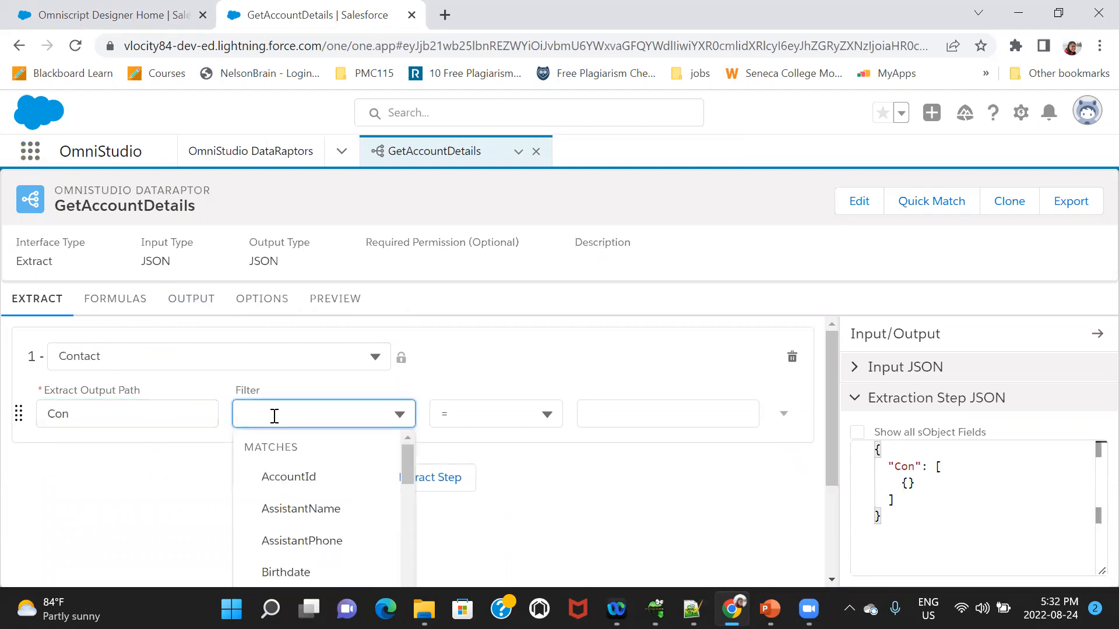
pyautogui.write('Id')
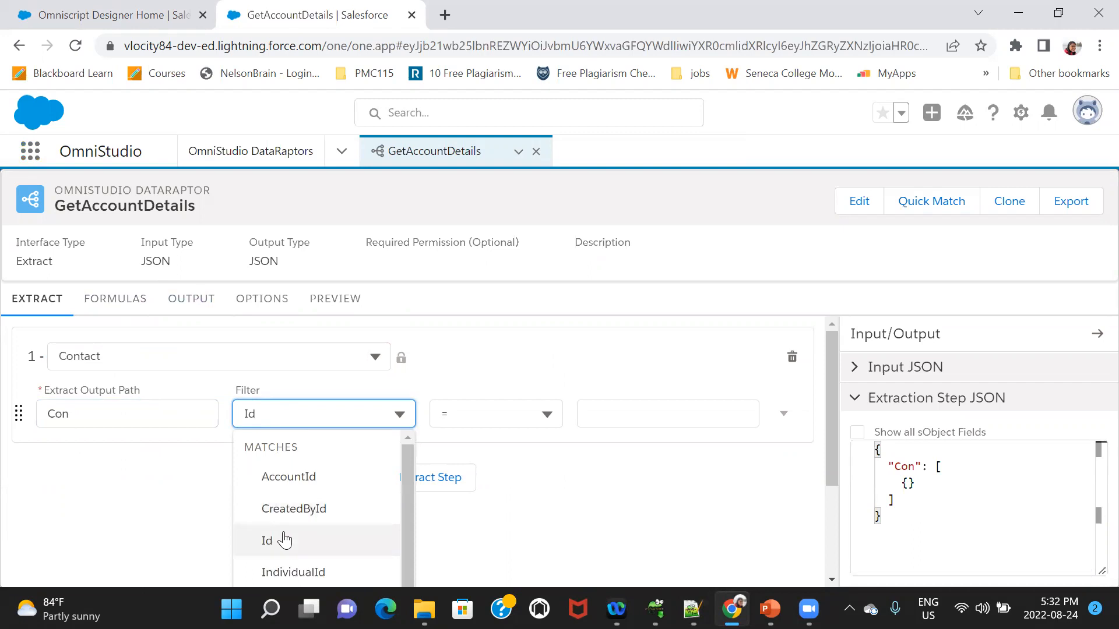
pyautogui.click(282, 537)
pyautogui.click(603, 409)
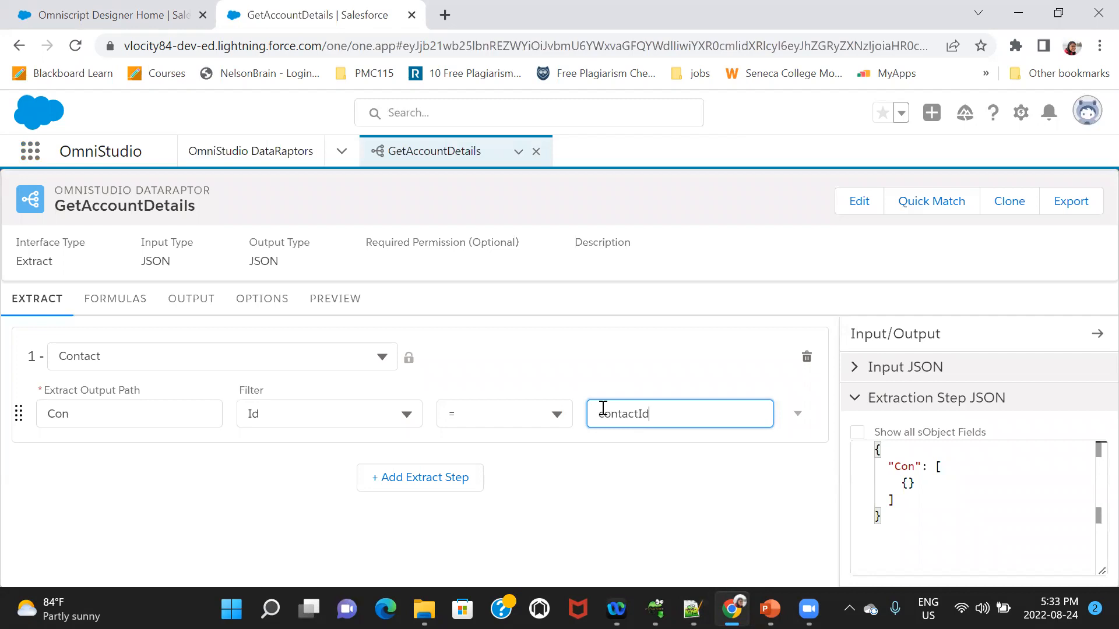
# Step: Copy the contactId filter value and add the lines "extract dr" and "i/p parama--->contactId" below conId in the Notepad++ notes
pyautogui.doubleClick(603, 409)
pyautogui.hotkey('ctrl', 'c')
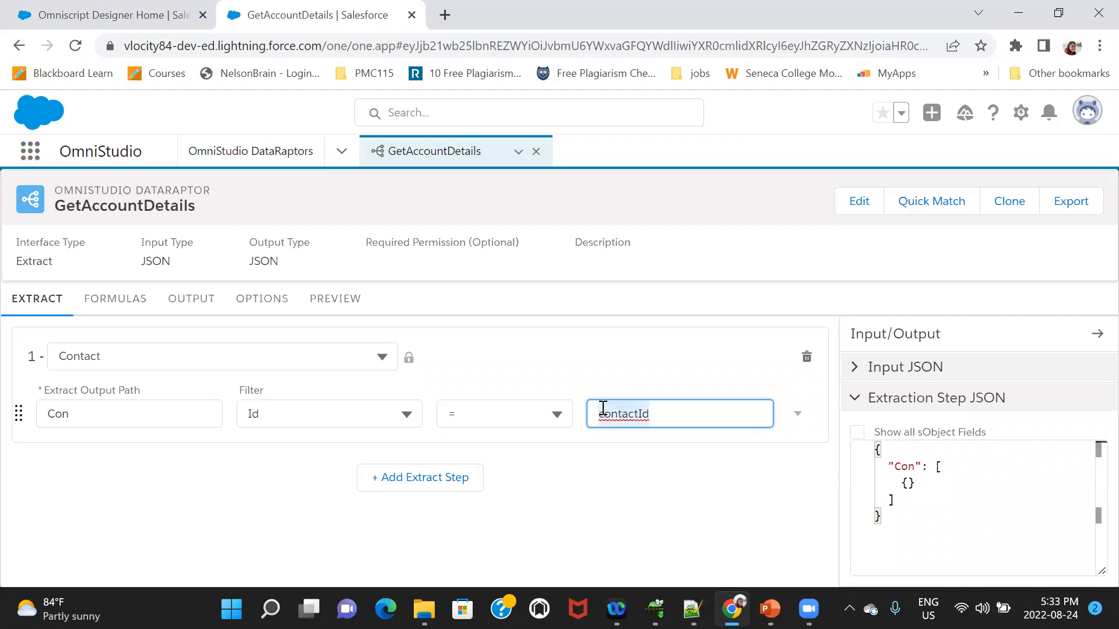
pyautogui.click(692, 609)
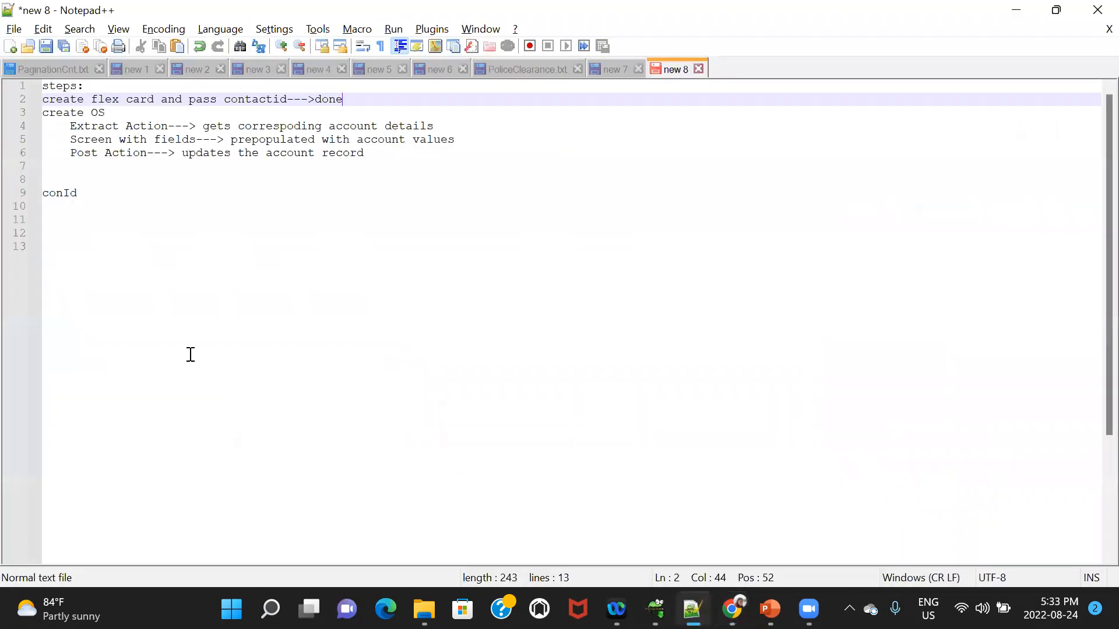
pyautogui.click(115, 199)
pyautogui.press('Return')
pyautogui.press('Return')
pyautogui.press('Return')
pyautogui.write('extract dr')
pyautogui.press('Return')
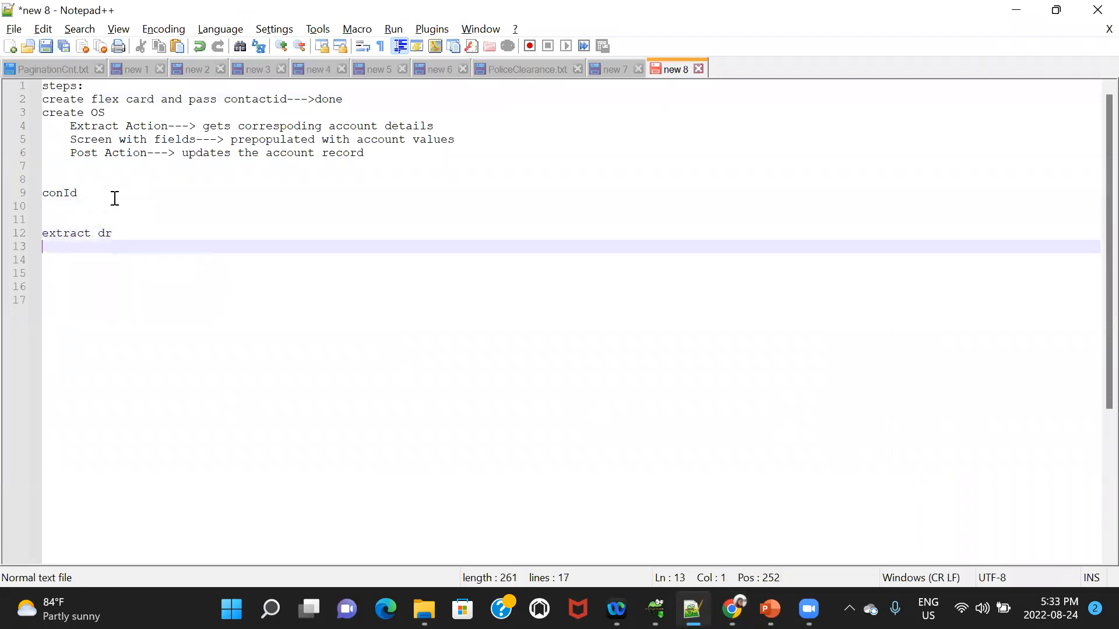
pyautogui.write('i/p parama-')
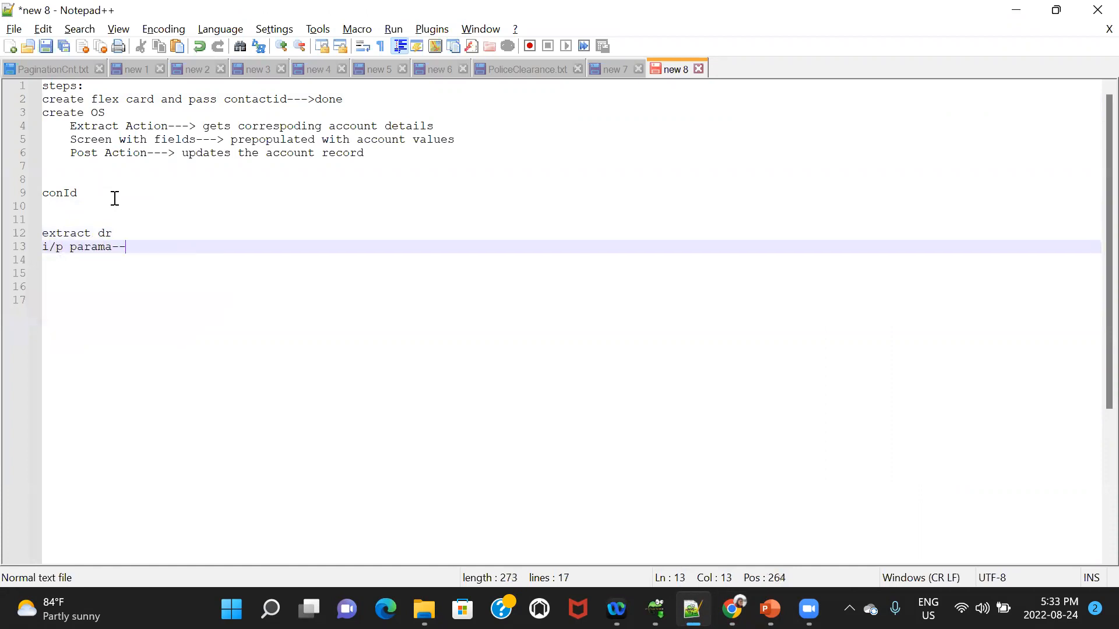
pyautogui.write('->')
pyautogui.hotkey('ctrl', 'v')
# Step: Return to Chrome and add a second extract step for the Account object with output path Acc
pyautogui.hotkey('alt', 'Tab')
pyautogui.click(270, 462)
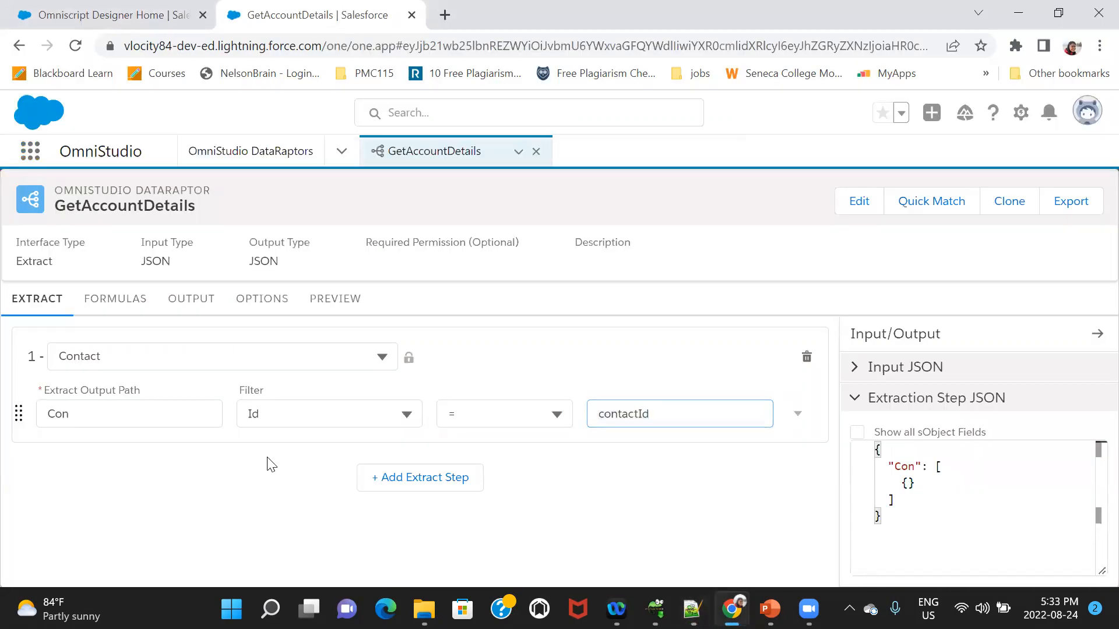
pyautogui.click(405, 476)
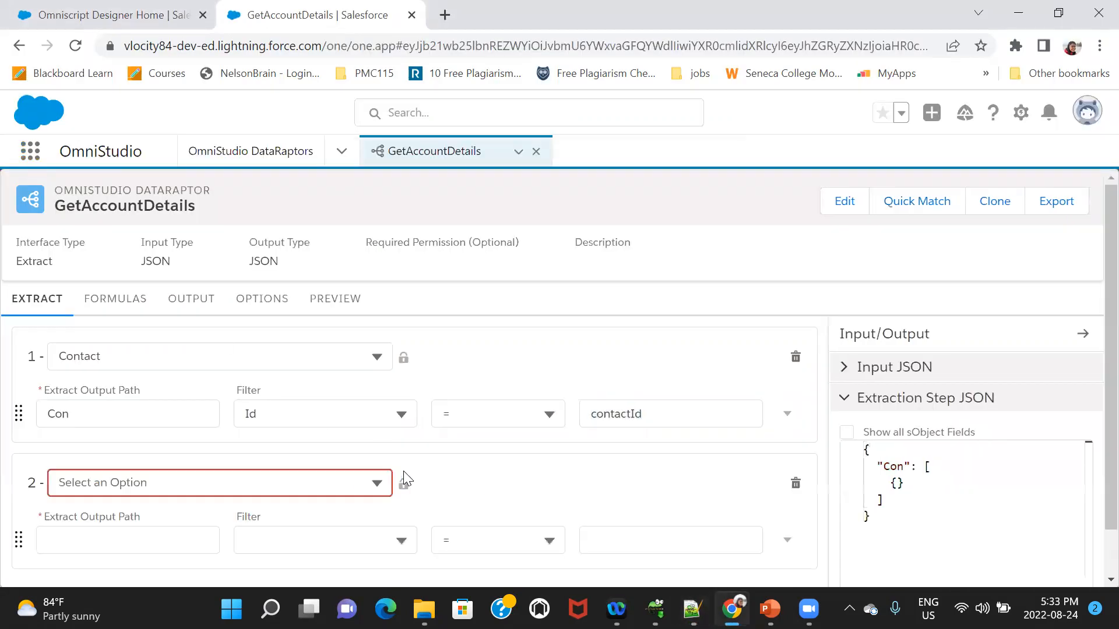
pyautogui.click(329, 472)
pyautogui.click(143, 369)
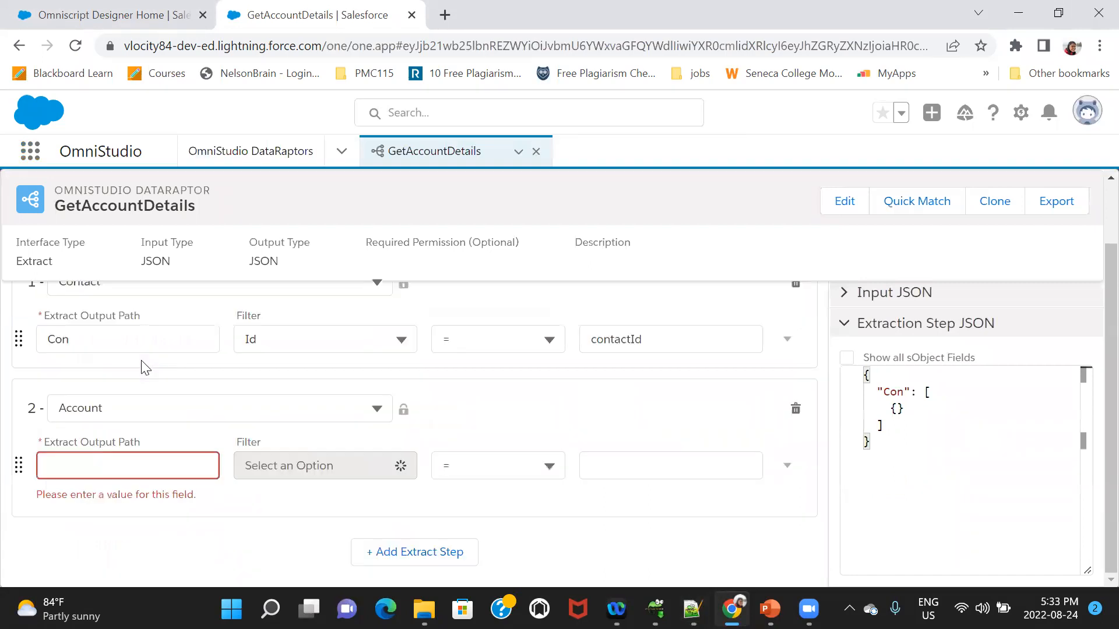
pyautogui.click(134, 467)
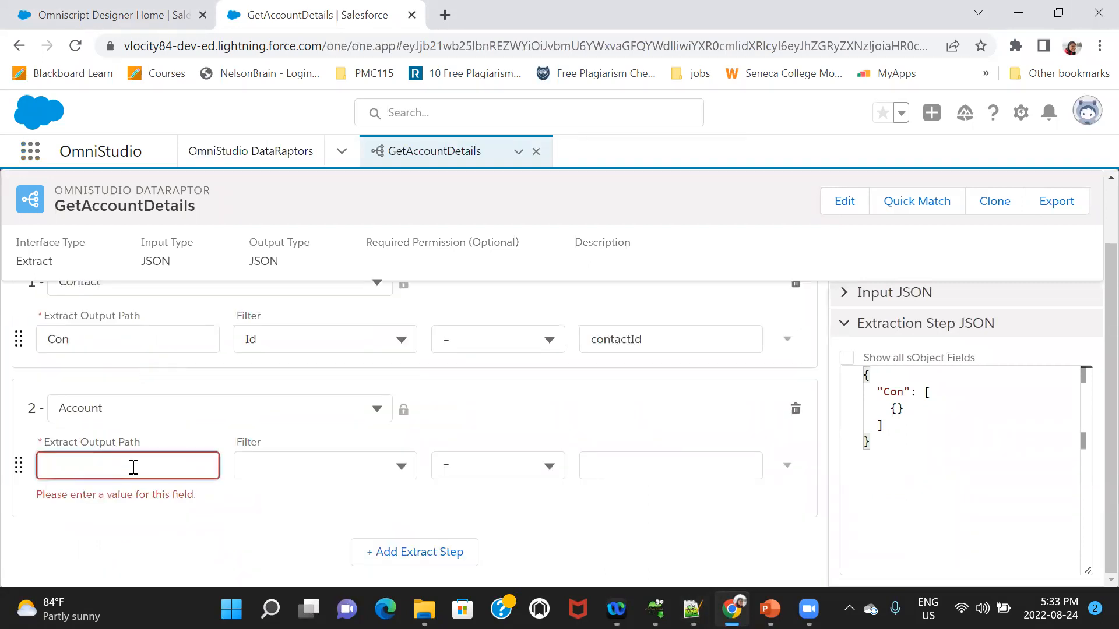
pyautogui.click(226, 553)
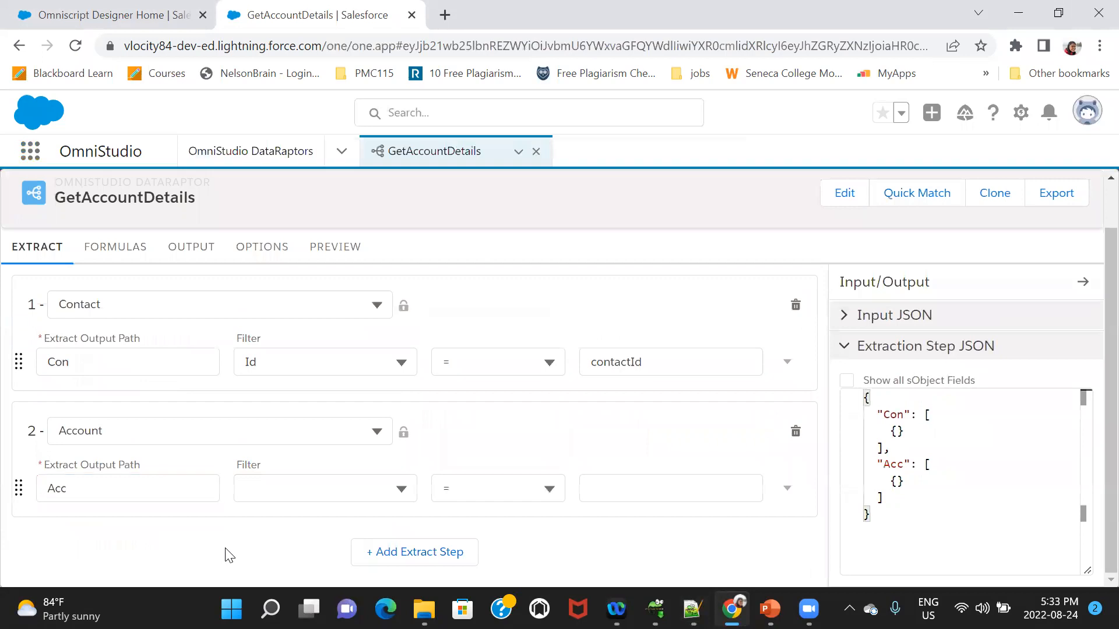
# Step: Filter the Account extract step by Id = con:AccountId and open the output mapping of GetAccountDetails
pyautogui.click(297, 490)
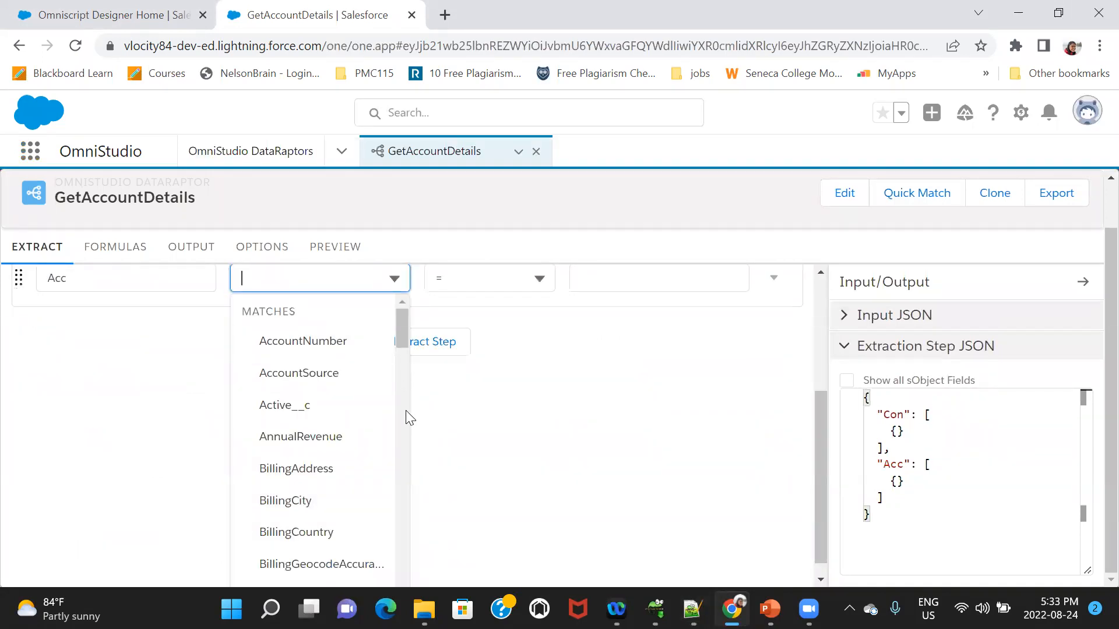
pyautogui.write('id')
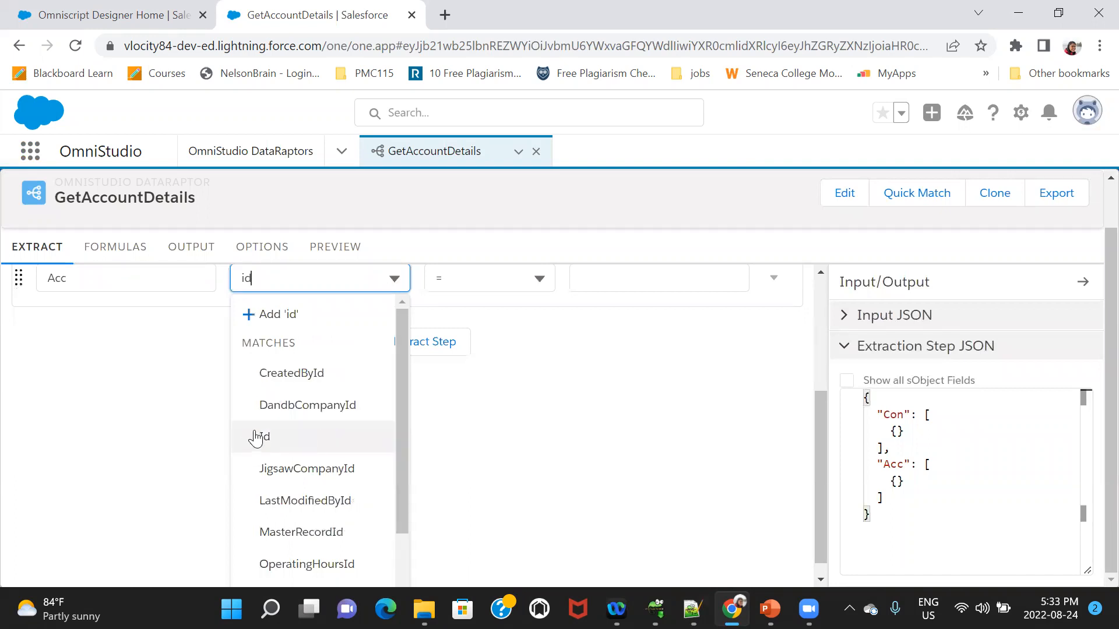
pyautogui.click(257, 437)
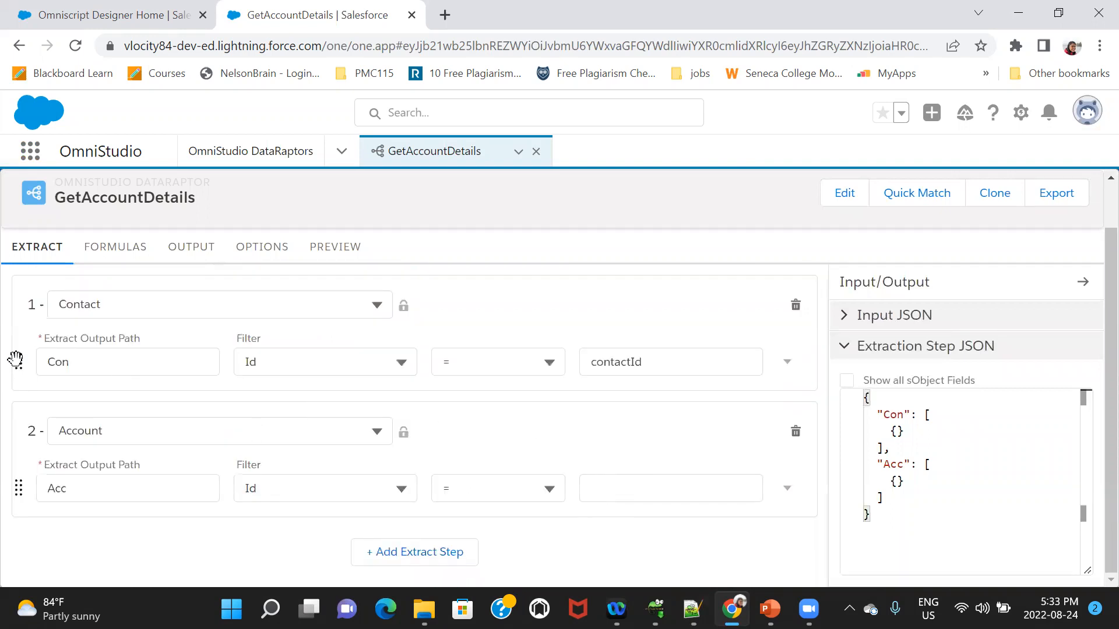
pyautogui.click(612, 483)
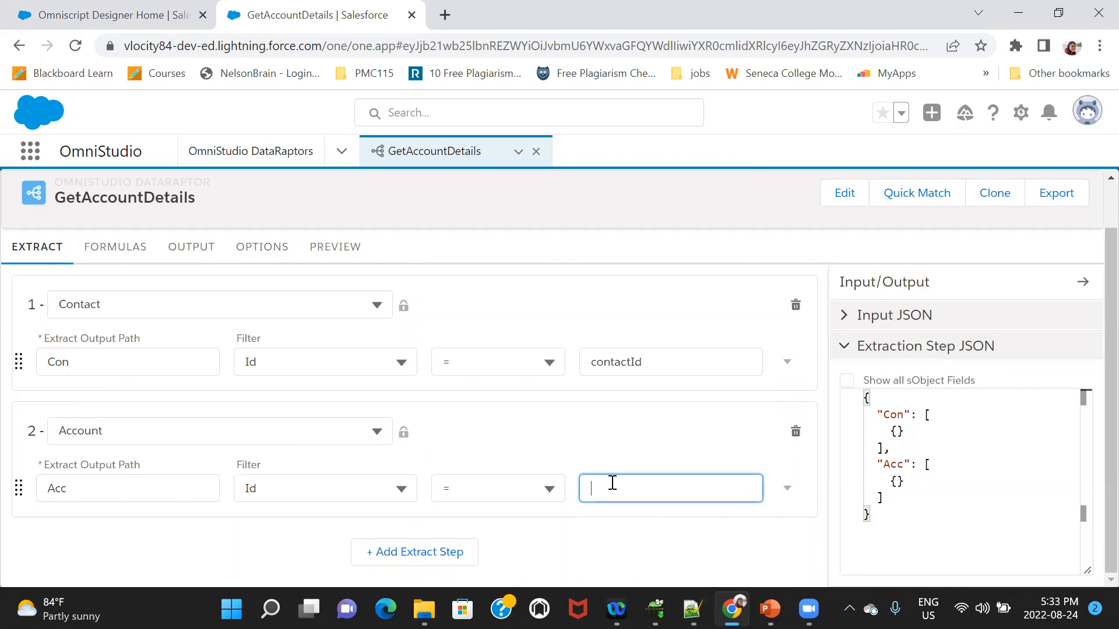
pyautogui.write('con:AccountId')
pyautogui.click(637, 445)
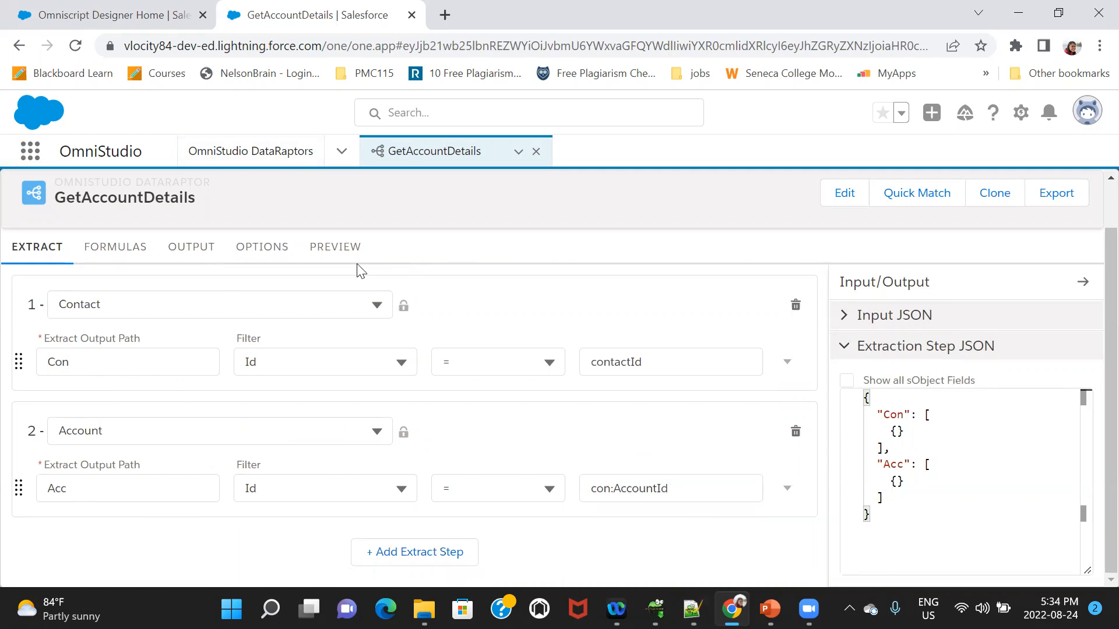
pyautogui.click(200, 259)
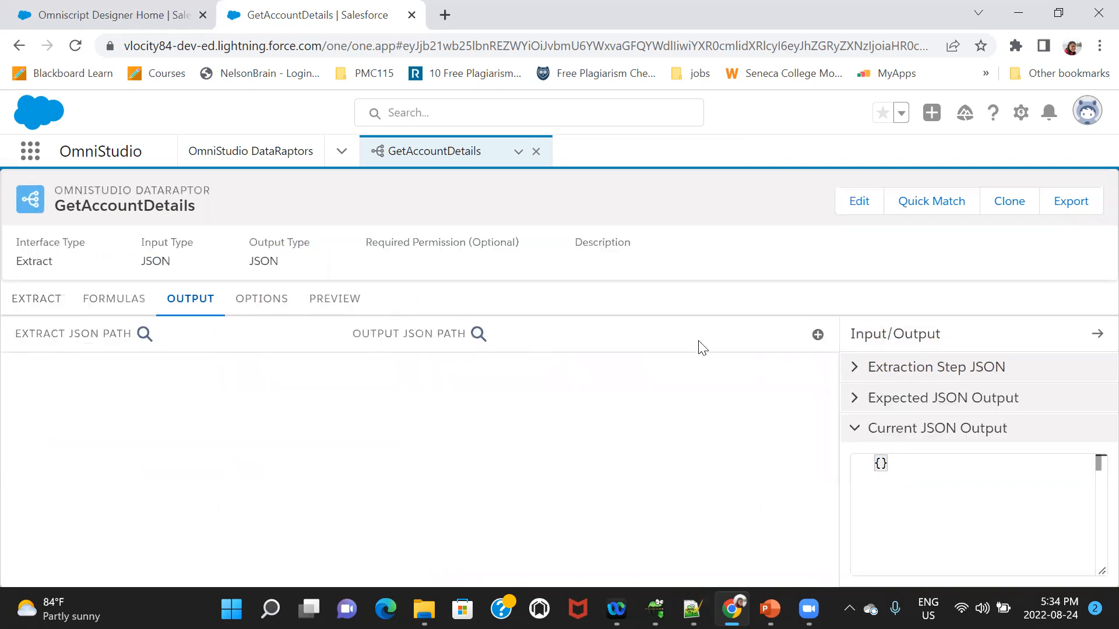
# Step: Add an output mapping from Acc:Name to the output JSON path AccName
pyautogui.click(818, 335)
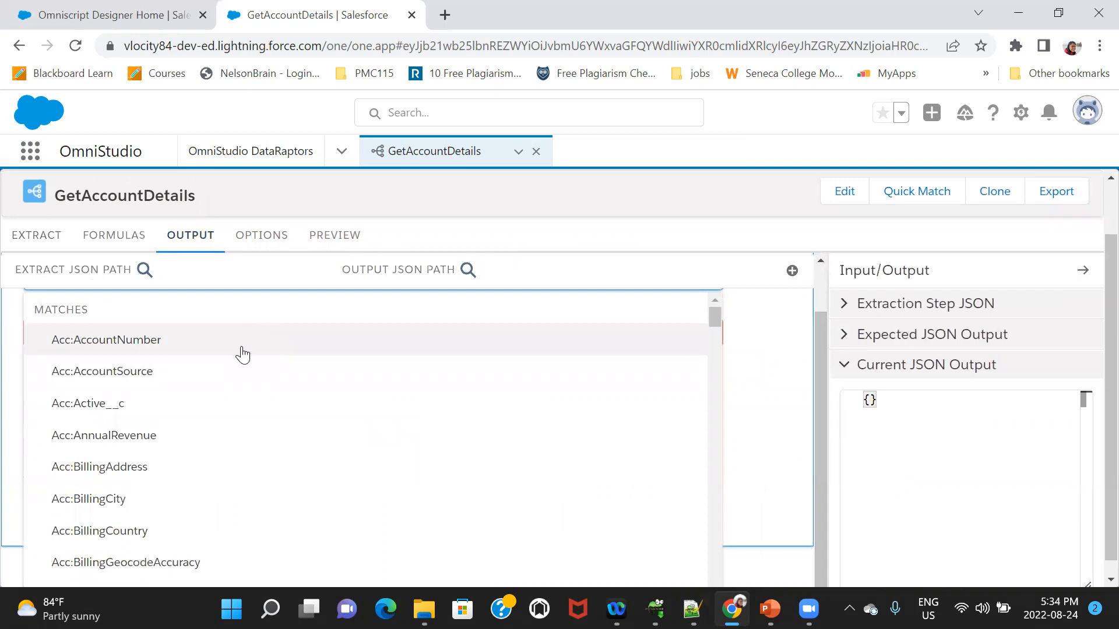
pyautogui.moveTo(815, 321); pyautogui.dragTo(830, 247)
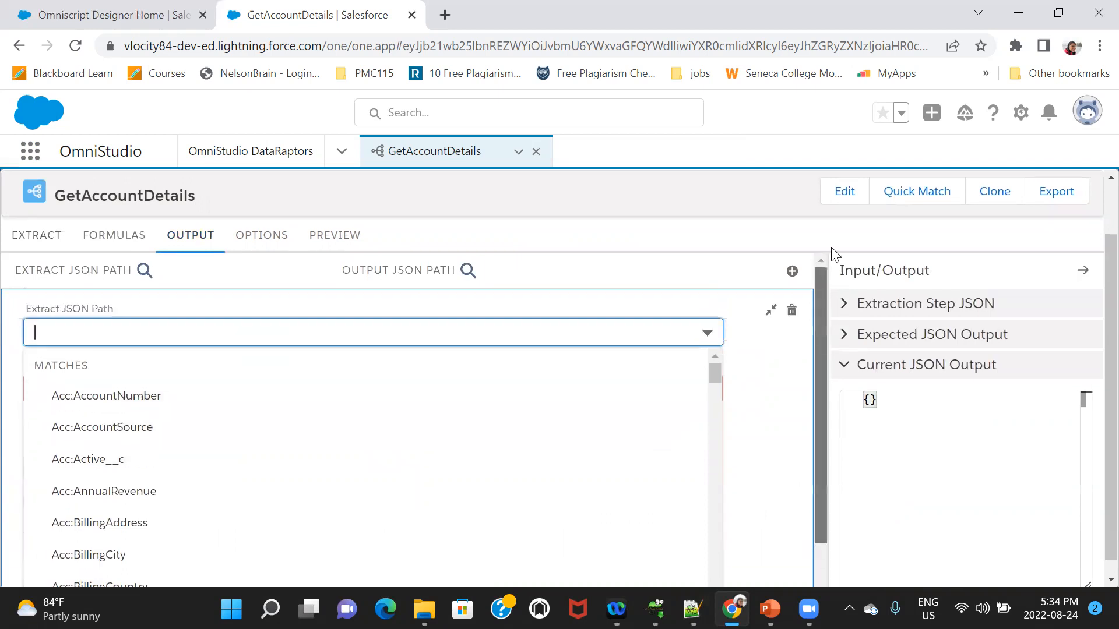
pyautogui.write('name')
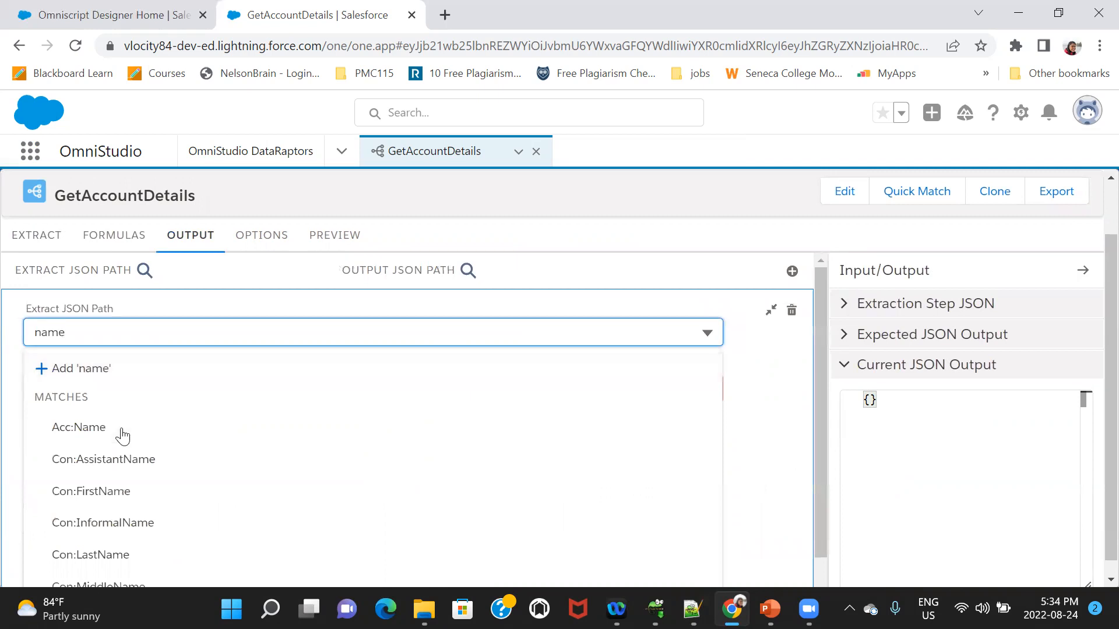
pyautogui.click(102, 434)
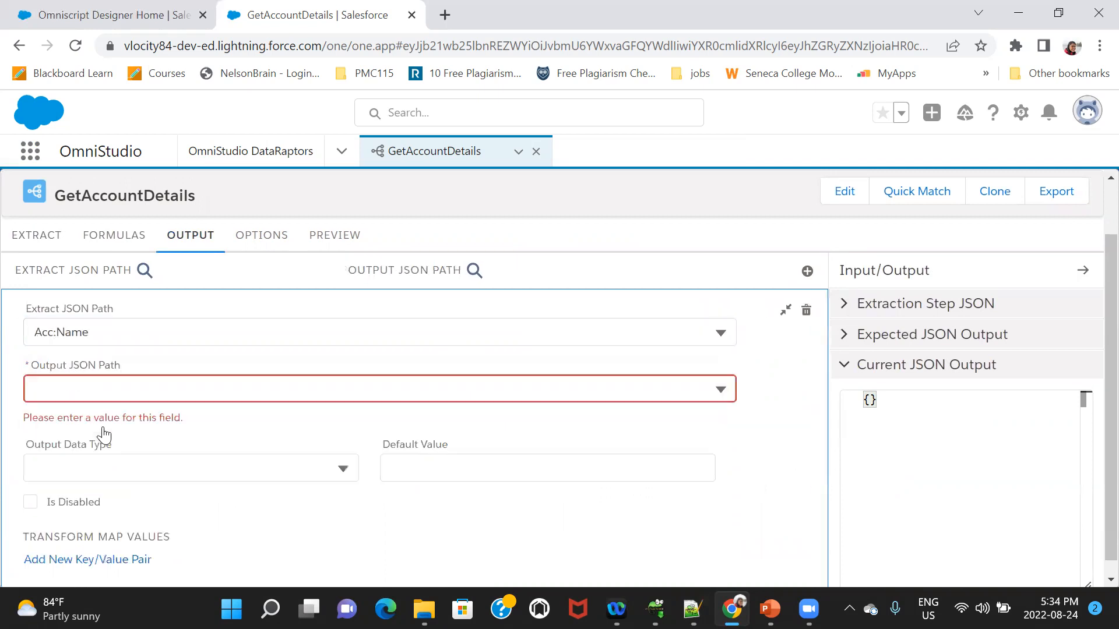
pyautogui.click(127, 390)
pyautogui.write('AccName')
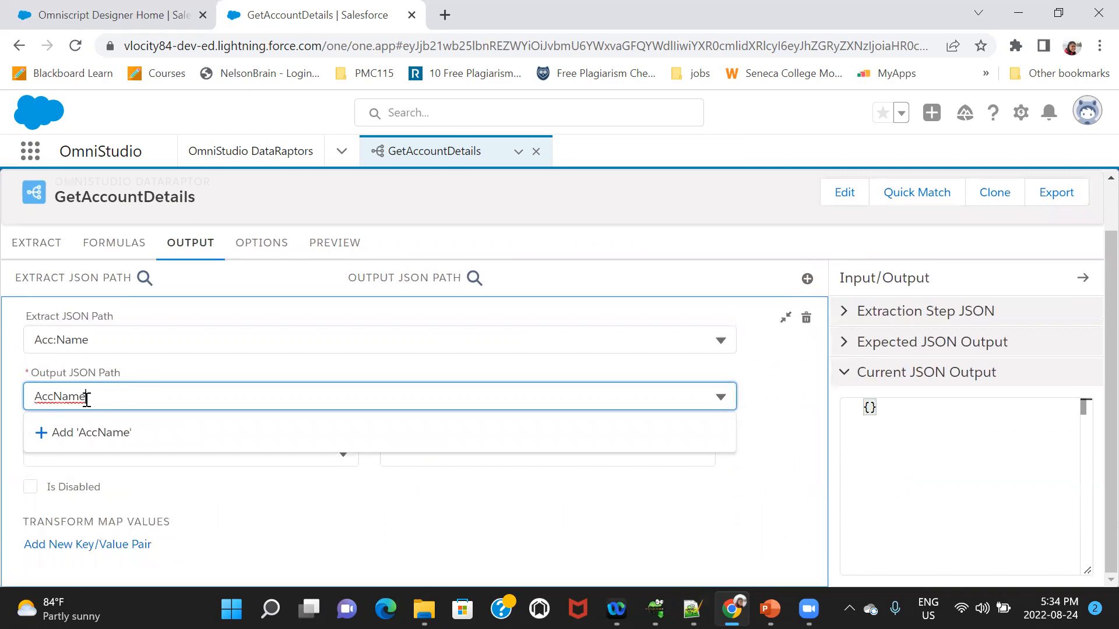
# Step: Copy AccName onto the line below the contactId parameter in the Notepad++ notes, then return to Chrome and close the mapping's editor
pyautogui.moveTo(86, 400); pyautogui.dragTo(28, 408)
pyautogui.hotkey('ctrl', 'c')
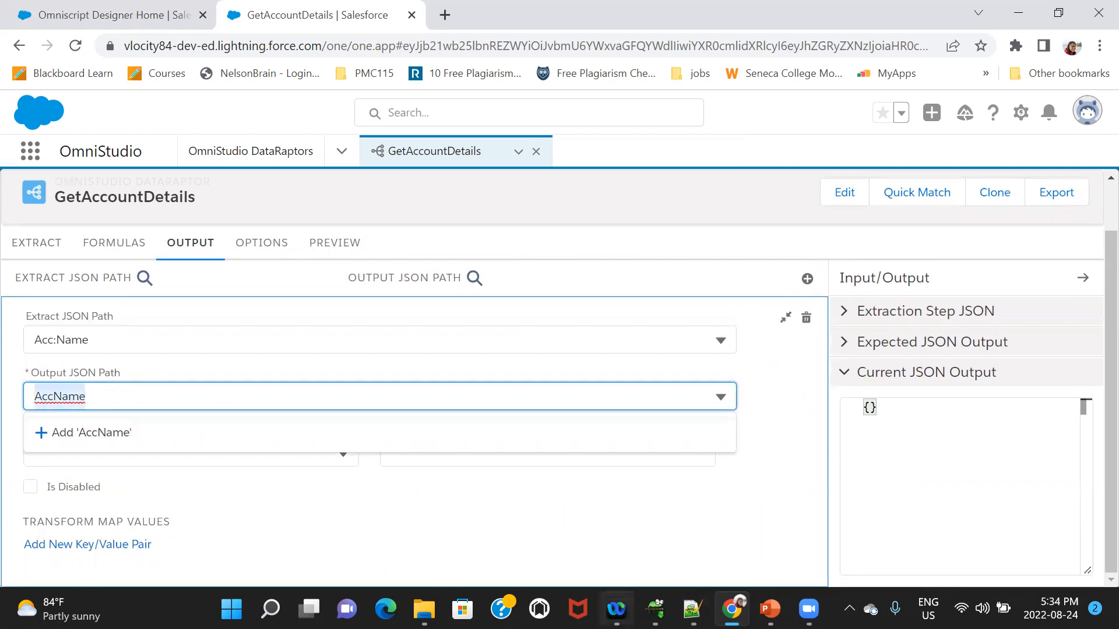
pyautogui.click(691, 609)
pyautogui.press('Return')
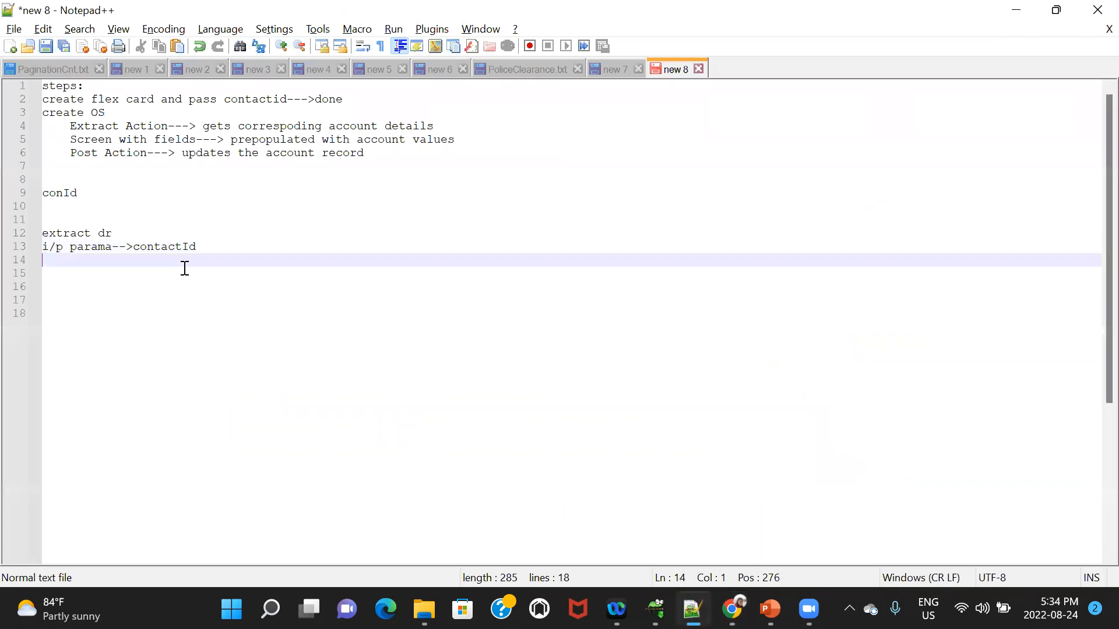
pyautogui.hotkey('ctrl', 'v')
pyautogui.hotkey('alt', 'Tab')
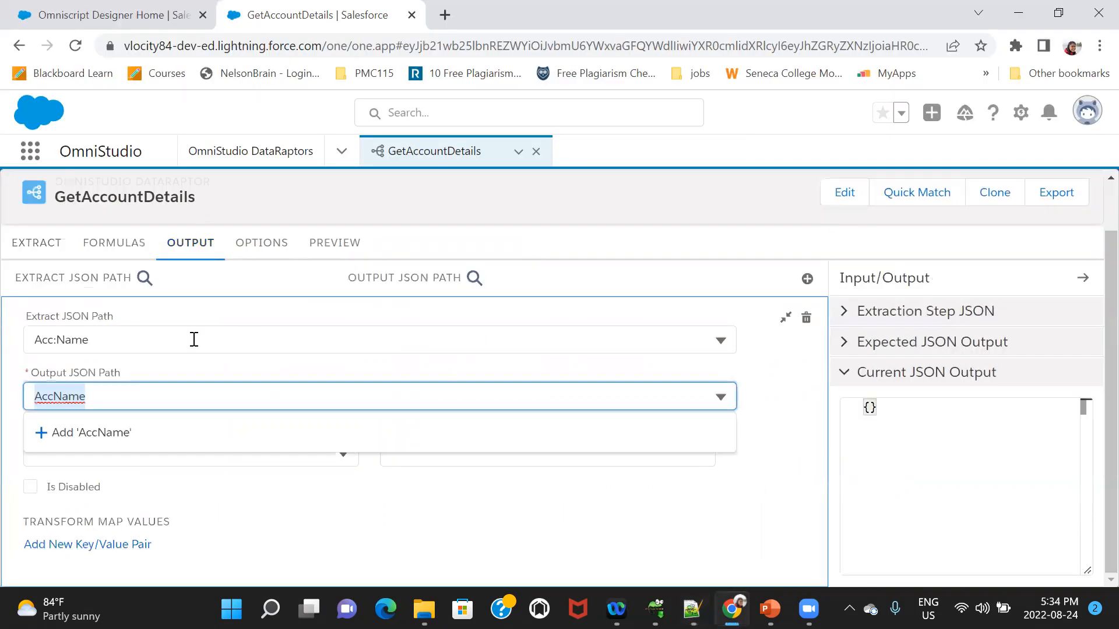
pyautogui.click(790, 321)
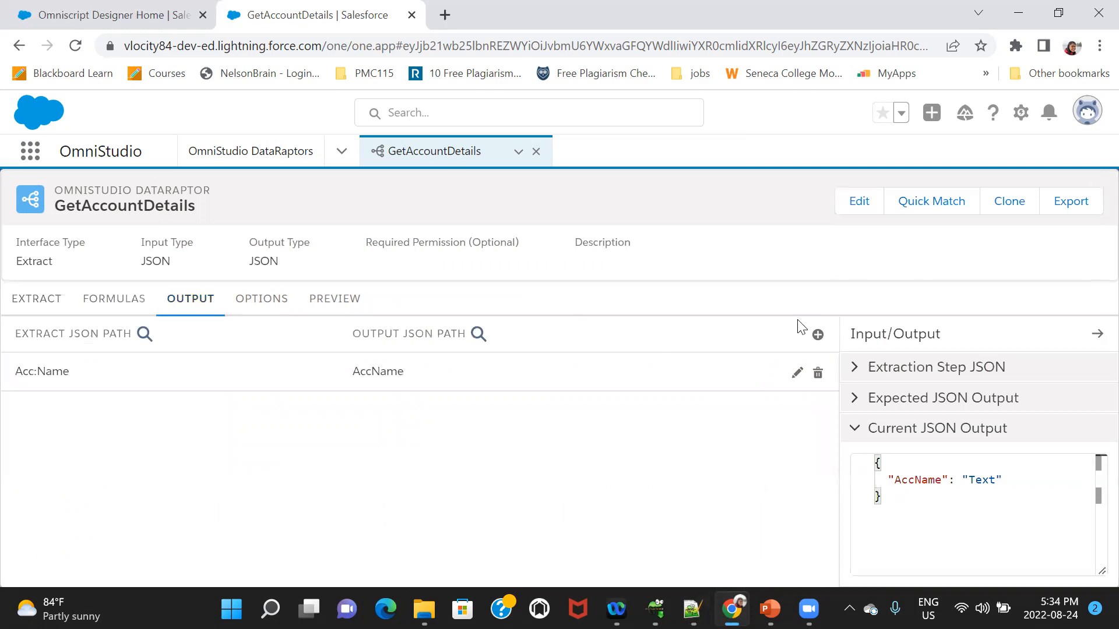
# Step: Add an output mapping from Acc:AccountNumber to the output JSON path AccNumber
pyautogui.click(818, 335)
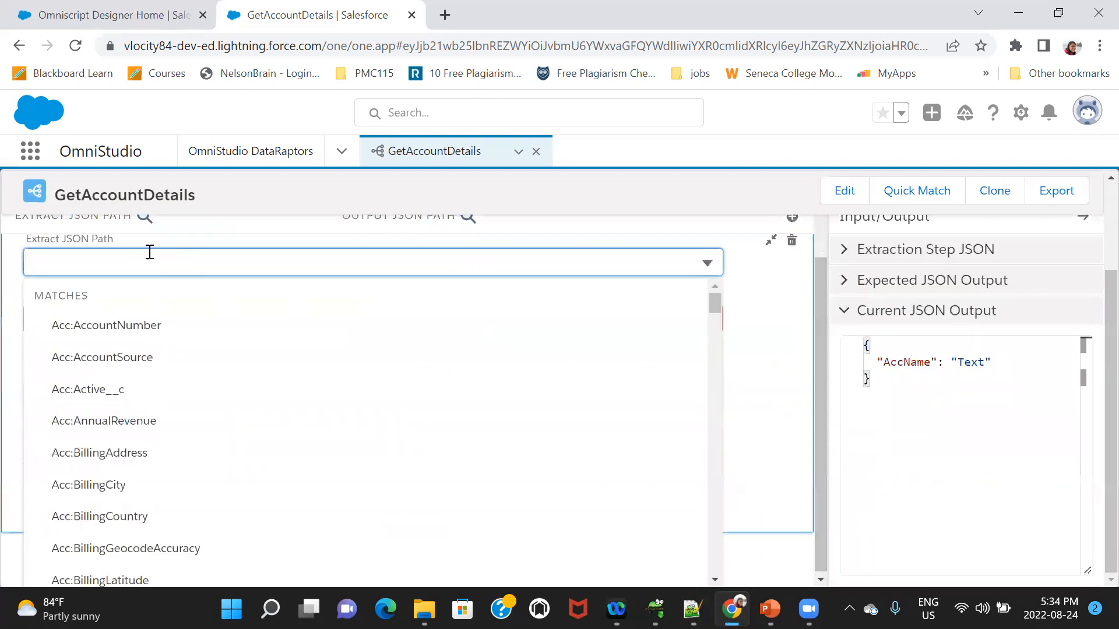
pyautogui.click(149, 325)
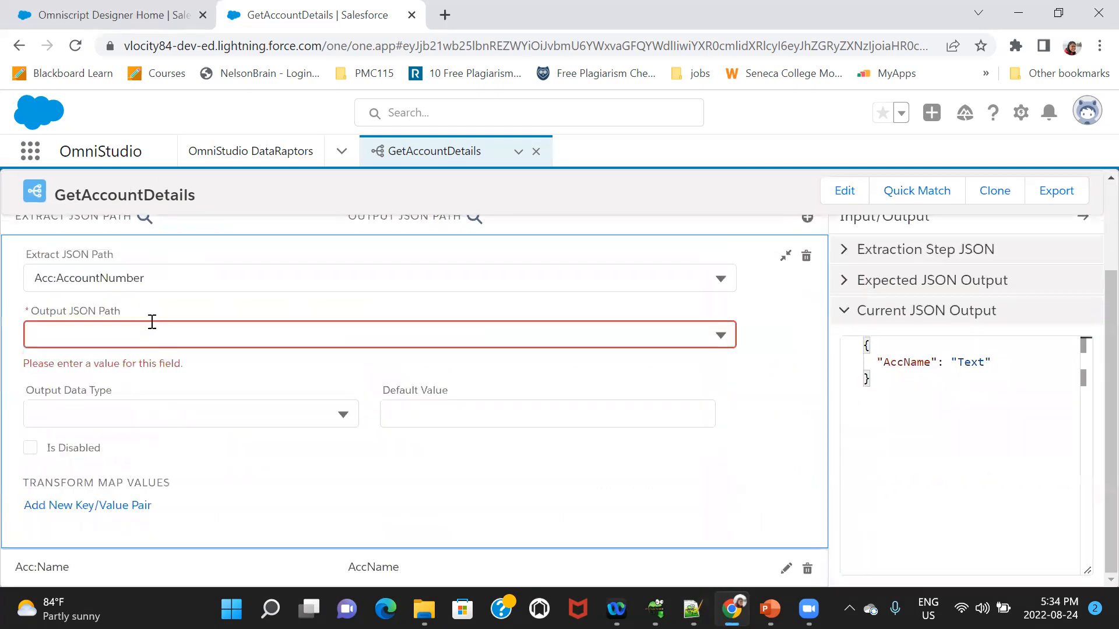
pyautogui.write('AccNumber')
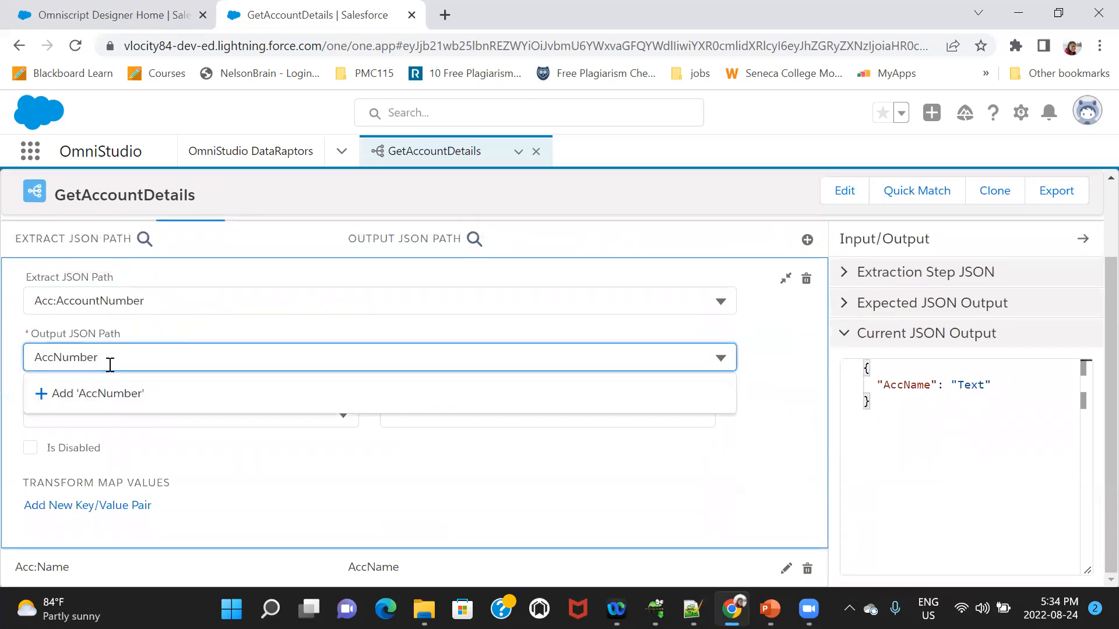
# Step: Copy AccNumber below AccName in the Notepad++ notes, and return to Chrome to close that mapping's editor
pyautogui.moveTo(110, 360); pyautogui.dragTo(27, 358)
pyautogui.hotkey('ctrl', 'c')
pyautogui.hotkey('alt', 'Tab')
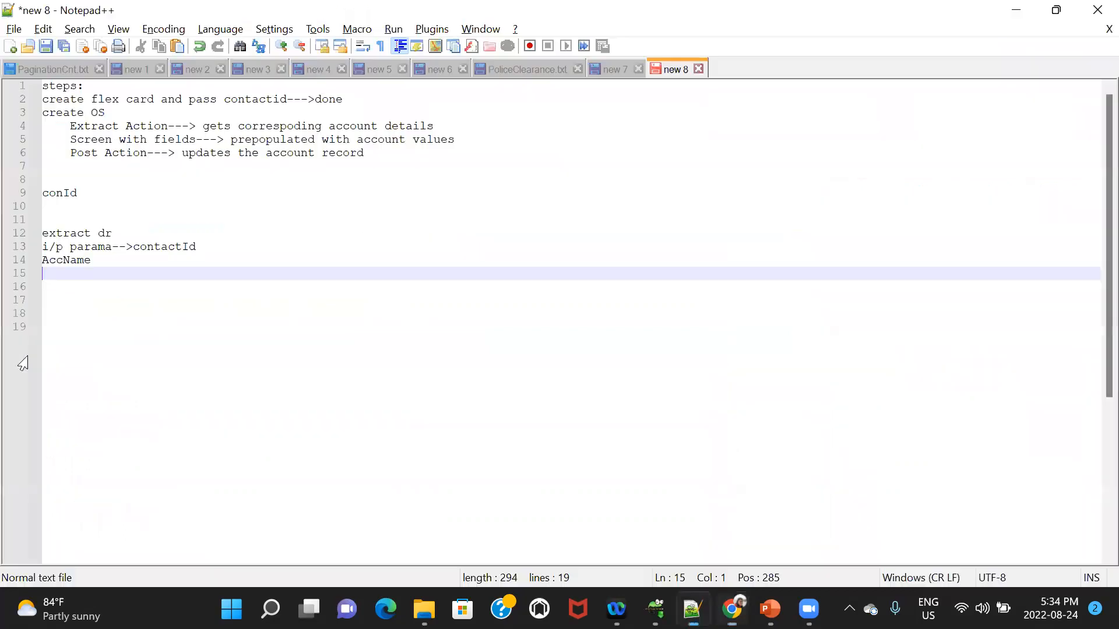
pyautogui.hotkey('ctrl', 'v')
pyautogui.hotkey('alt', 'Tab')
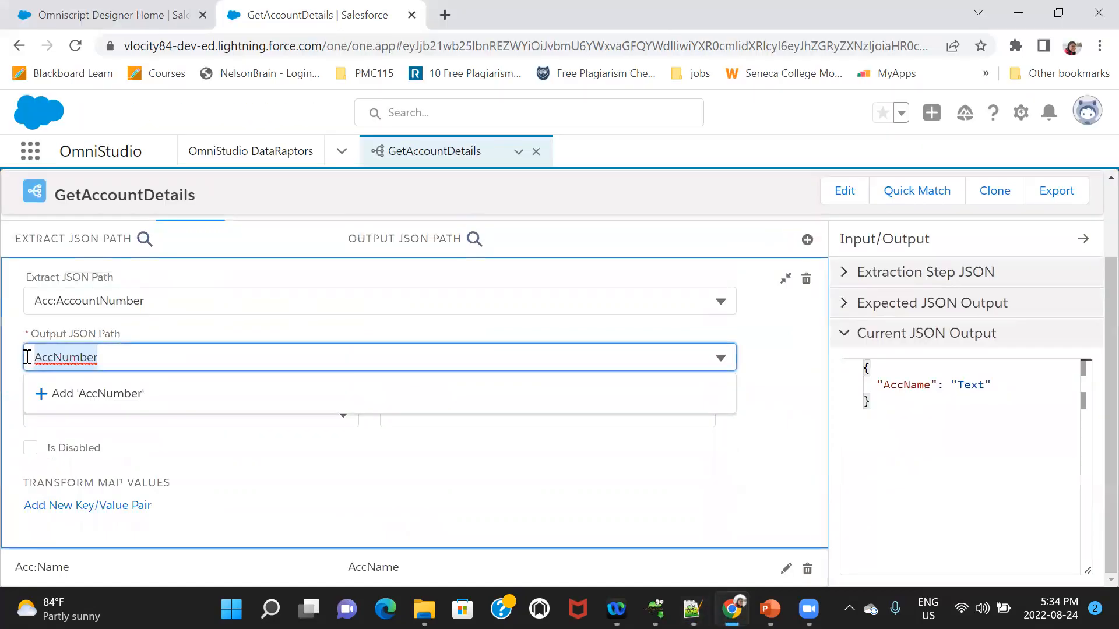
pyautogui.click(786, 279)
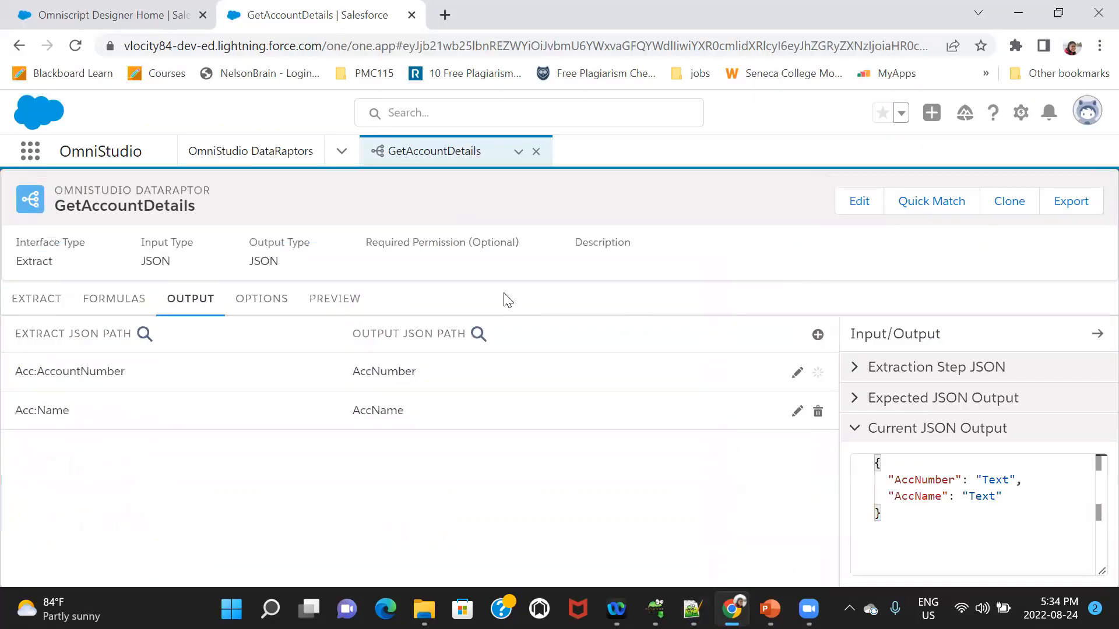
# Step: Add an output mapping from Acc:AnnualRevenue to the output JSON path AnnRevenue
pyautogui.click(817, 334)
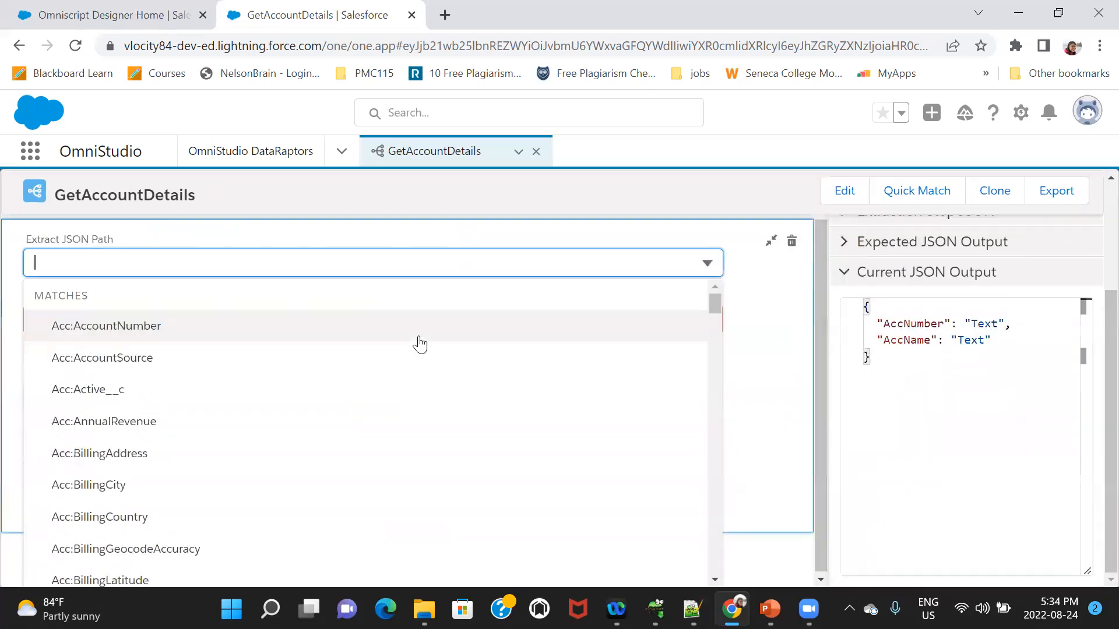
pyautogui.click(143, 421)
pyautogui.click(150, 331)
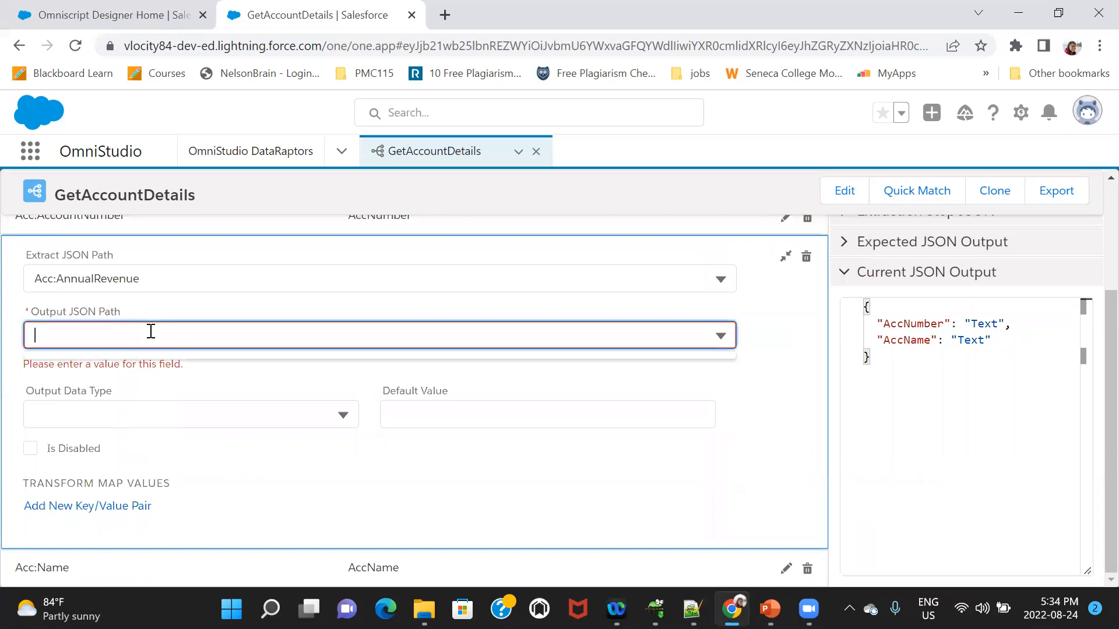
pyautogui.write('Annu')
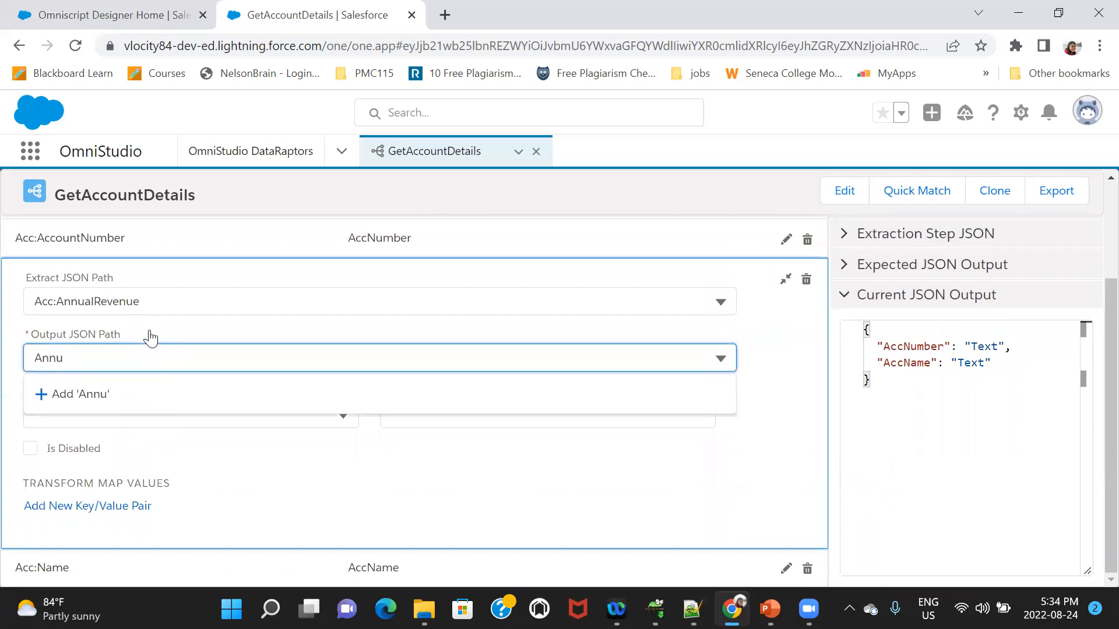
pyautogui.press('BackSpace')
pyautogui.write('Revenue')
pyautogui.press('Return')
# Step: Copy AnnRevenue into the Notepad++ notes as well, and return to Chrome to close the annual revenue mapping
pyautogui.hotkey('ctrl', 'c')
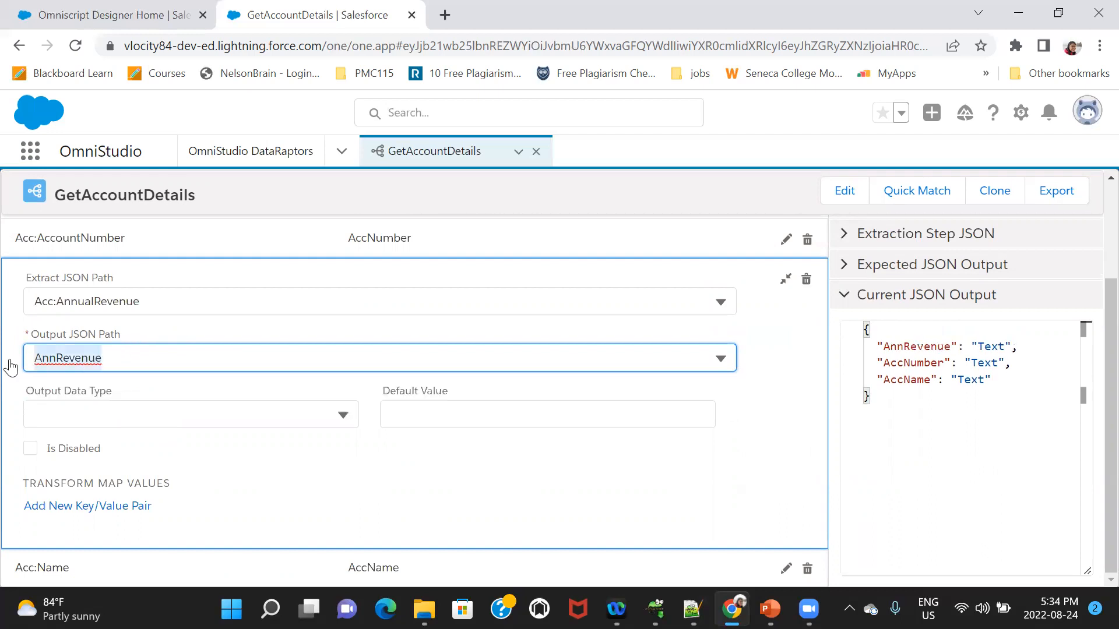
pyautogui.hotkey('alt', 'Tab')
pyautogui.press('Return')
pyautogui.hotkey('ctrl', 'v')
pyautogui.hotkey('alt', 'Tab')
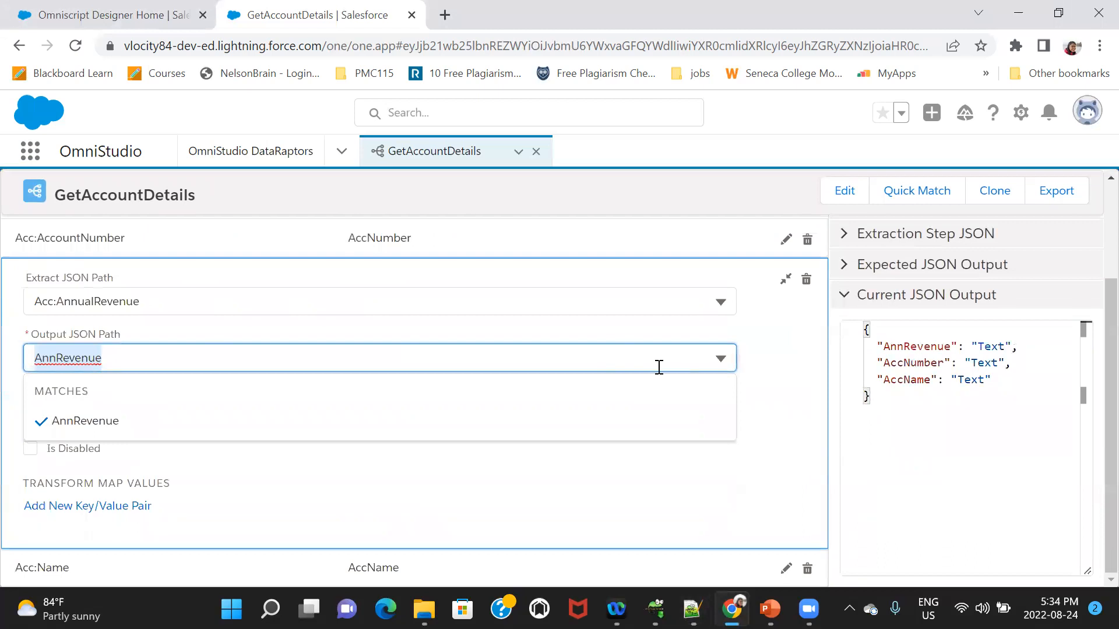
pyautogui.click(786, 280)
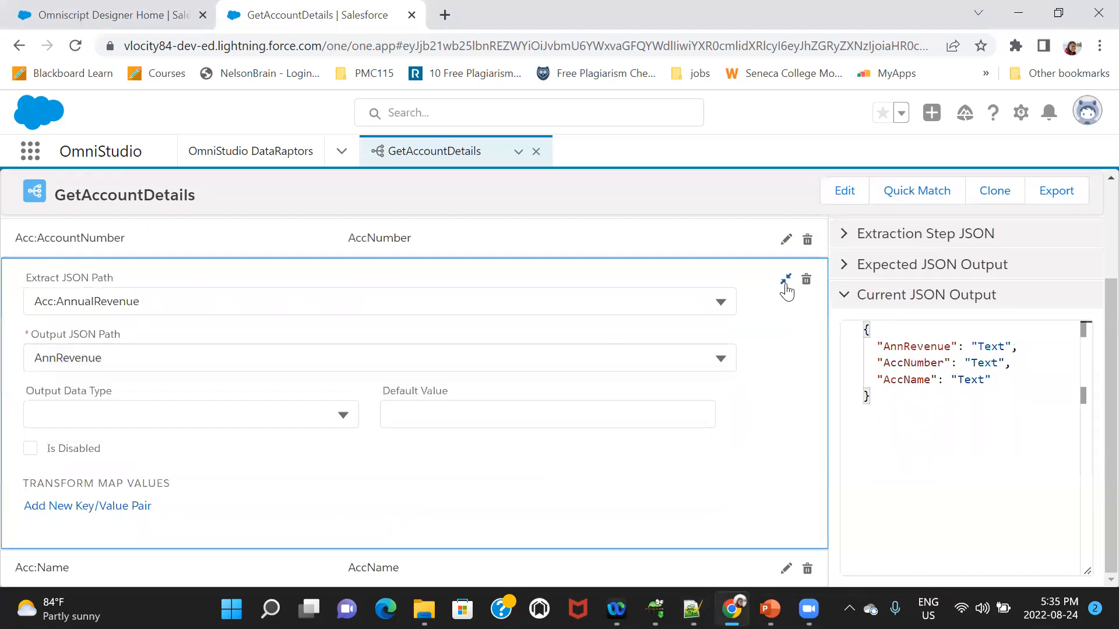
pyautogui.click(786, 281)
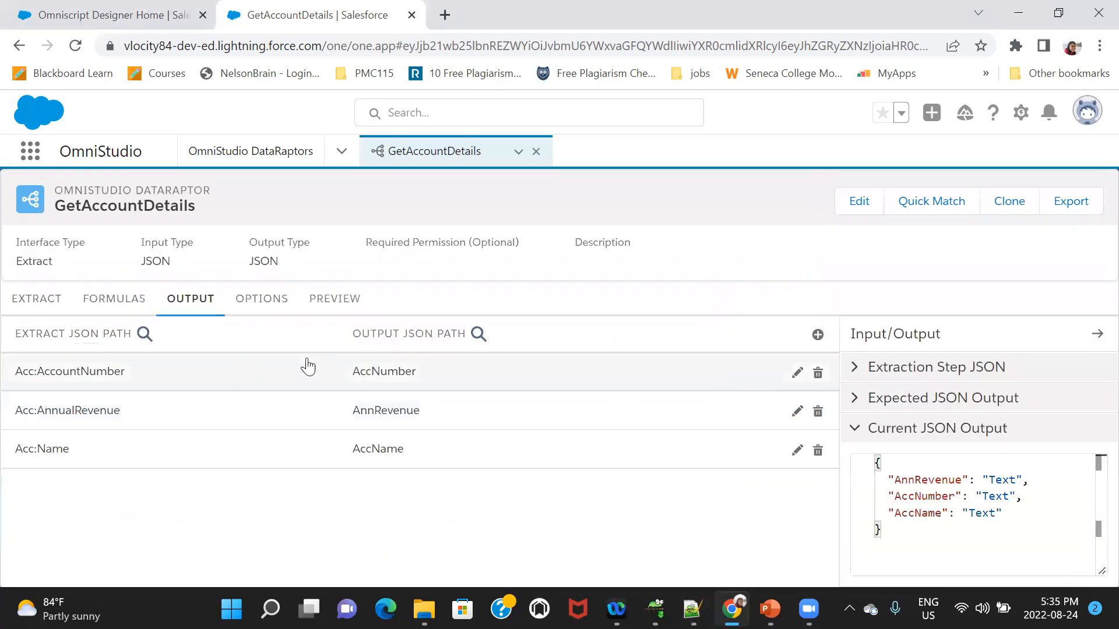
# Step: Copy contactId from the Contact extract filter and add it as an input parameter key in the DataRaptor preview
pyautogui.click(347, 297)
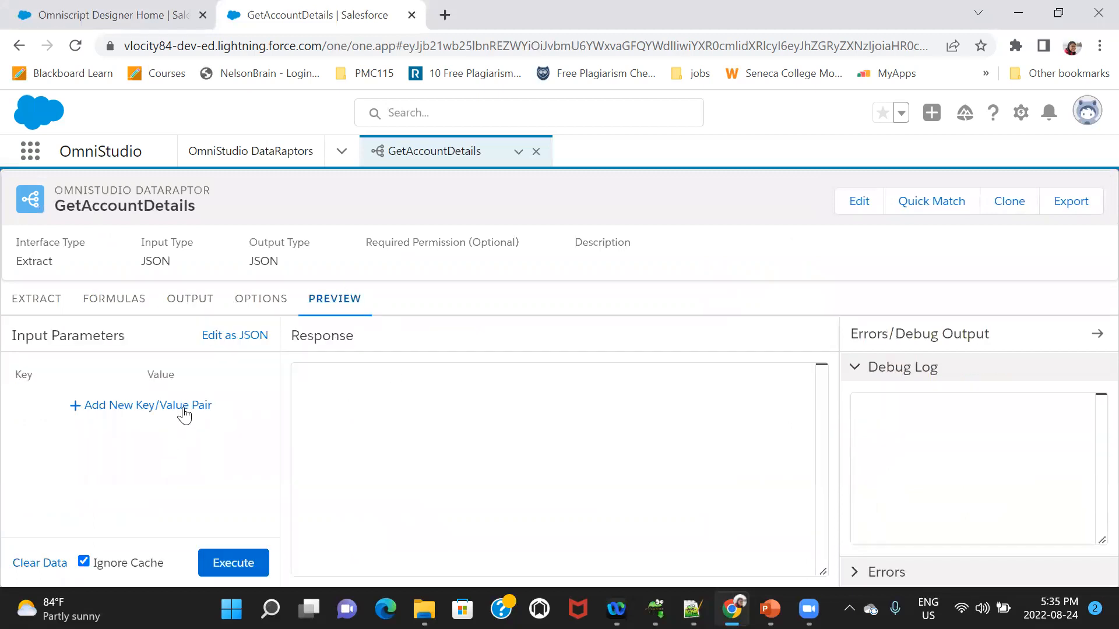
pyautogui.click(57, 303)
pyautogui.moveTo(654, 405); pyautogui.dragTo(507, 408)
pyautogui.hotkey('ctrl', 'c')
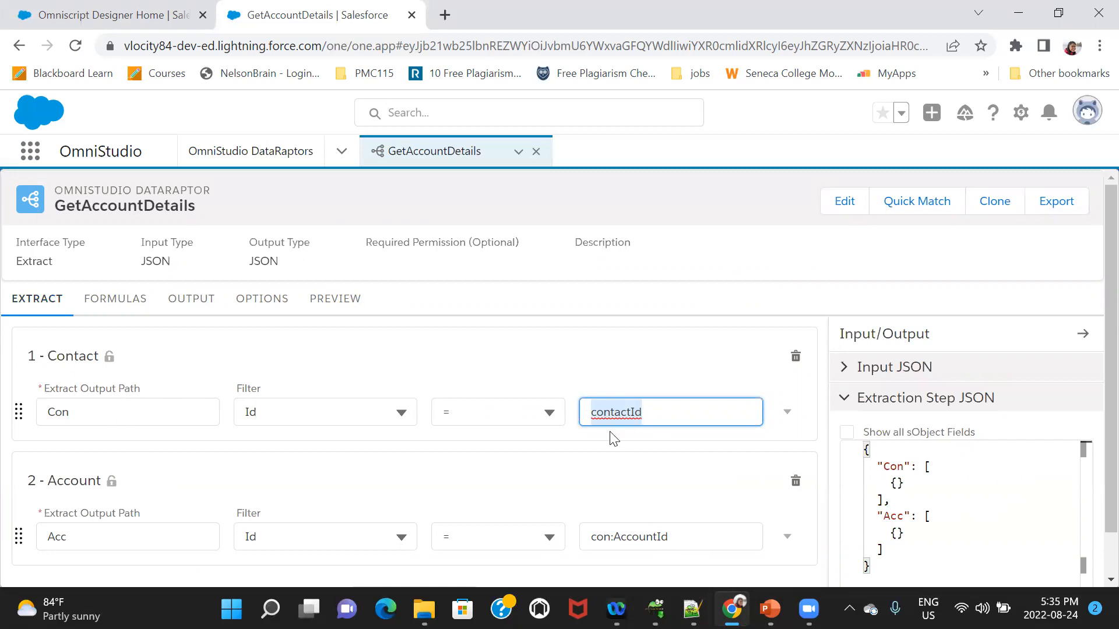
pyautogui.click(317, 299)
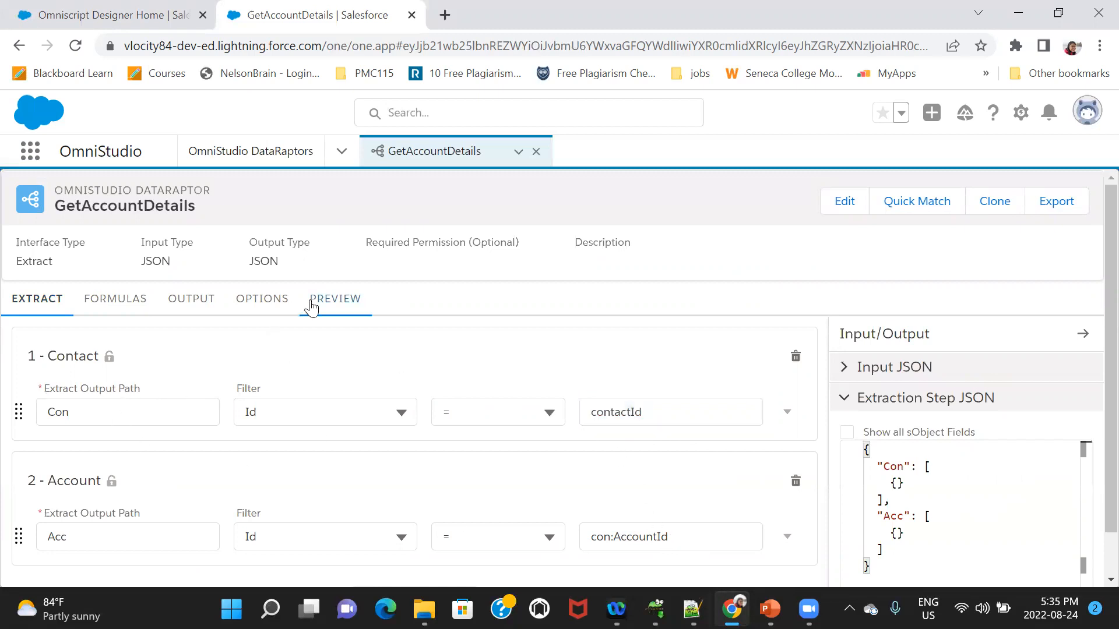
pyautogui.click(122, 416)
pyautogui.click(80, 405)
pyautogui.hotkey('ctrl', 'v')
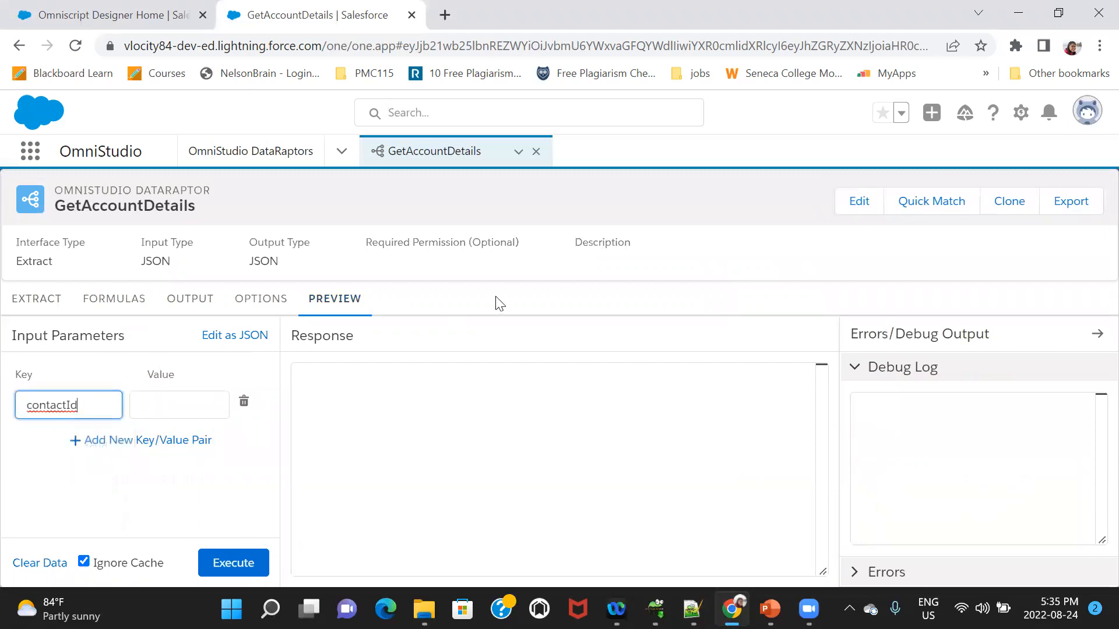
# Step: In the other Salesforce browser tab, find Contacts through the App Launcher and open the contact belonging to account Acme1
pyautogui.click(96, 8)
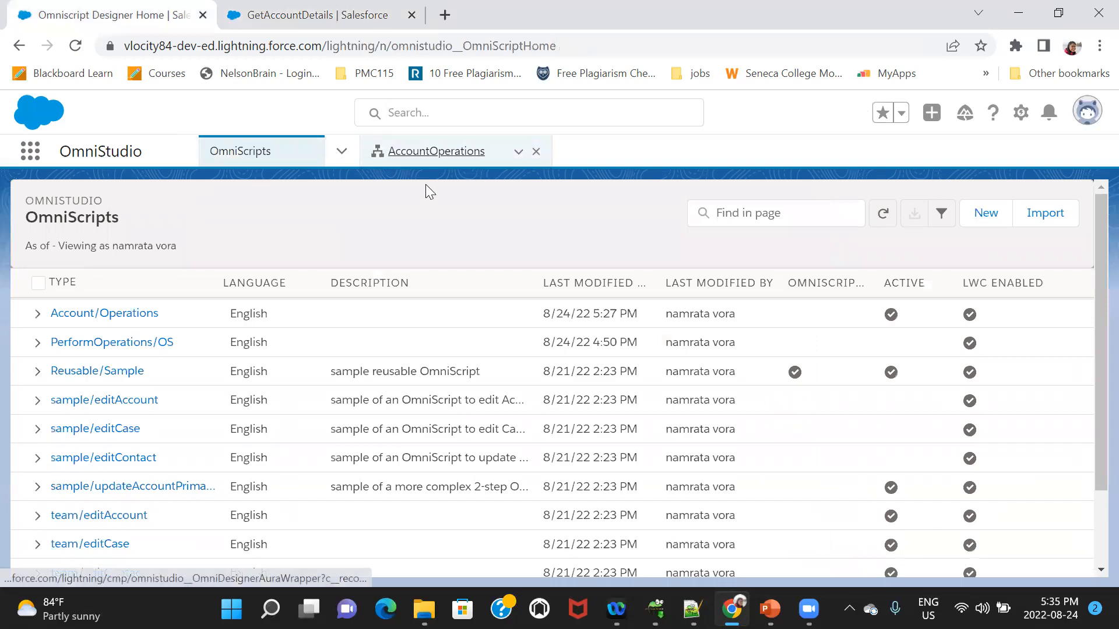
pyautogui.click(34, 152)
pyautogui.write('accout')
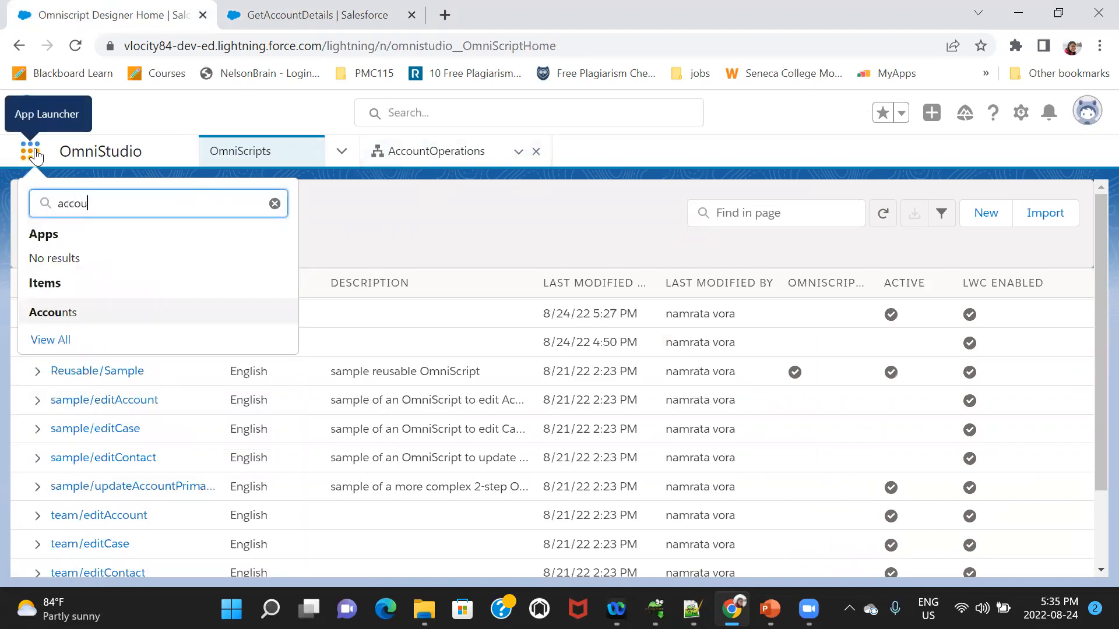
pyautogui.press('BackSpace')
pyautogui.press('BackSpace')
pyautogui.press('BackSpace')
pyautogui.press('BackSpace')
pyautogui.press('BackSpace')
pyautogui.press('BackSpace')
pyautogui.write('contact')
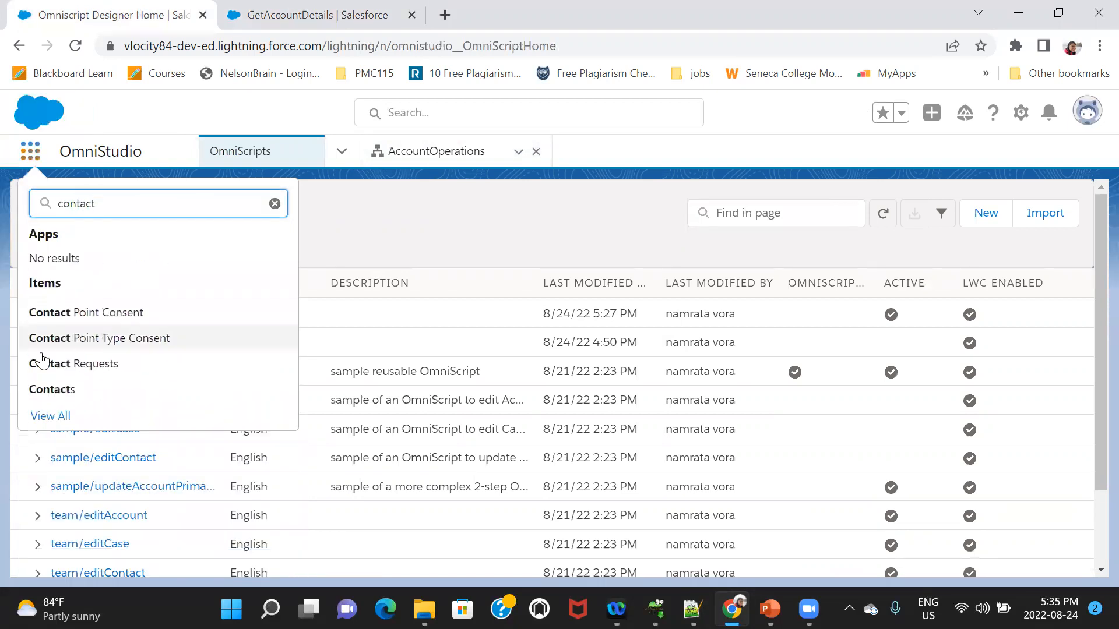
pyautogui.click(52, 392)
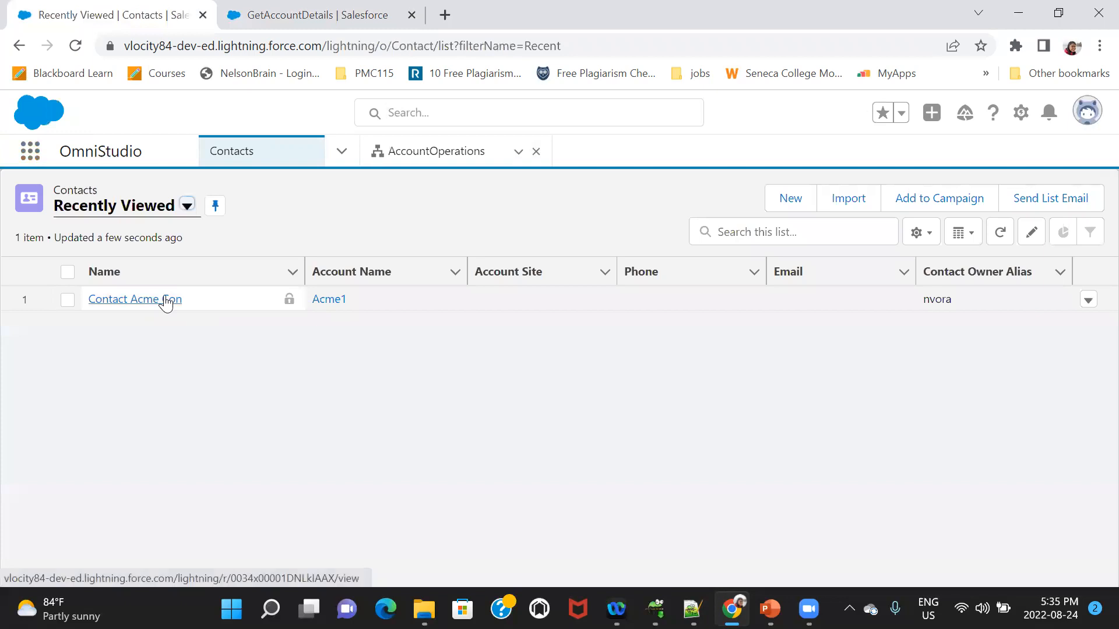
pyautogui.click(175, 298)
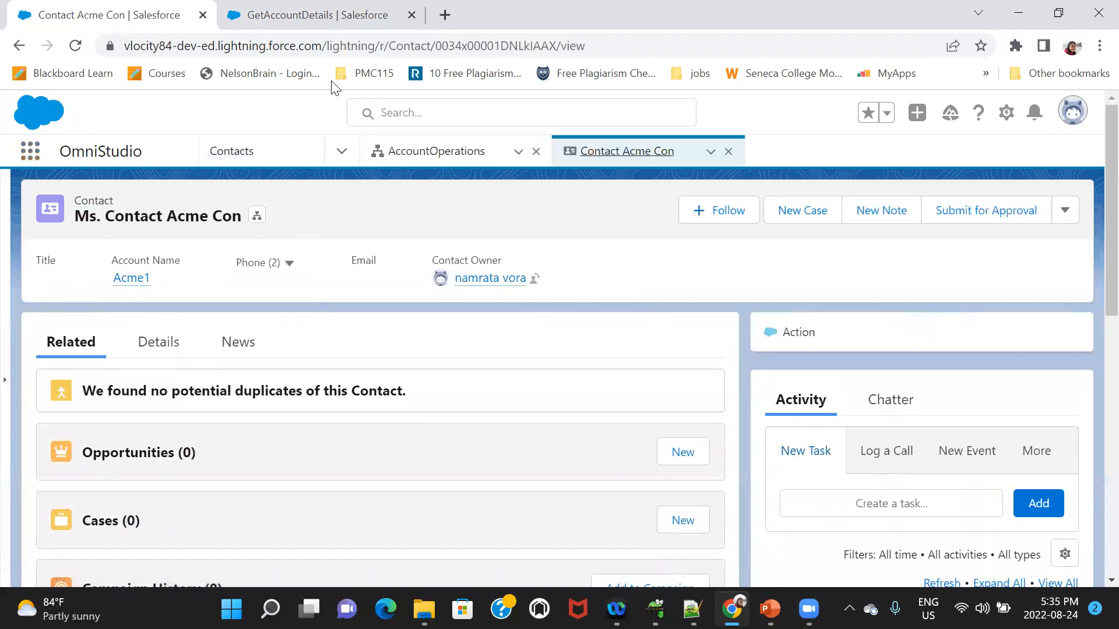
# Step: Copy the contact's record ID from the page address
pyautogui.click(331, 81)
pyautogui.doubleClick(504, 47)
pyautogui.hotkey('ctrl', 'c')
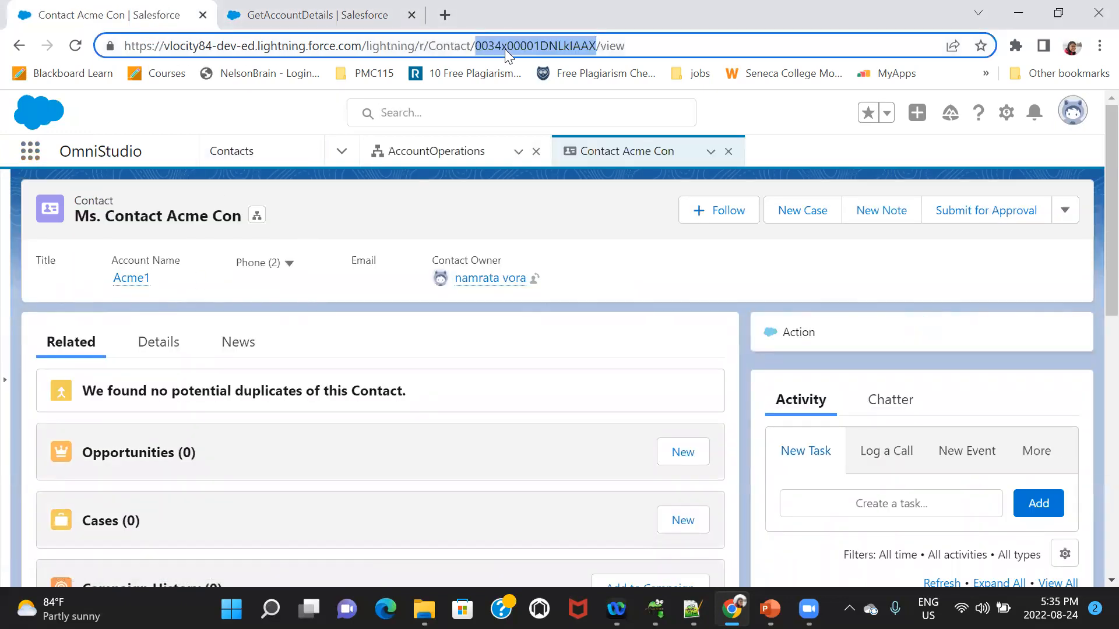
# Step: Return to the GetAccountDetails preview, set the contactId value to the copied record ID and execute the DataRaptor
pyautogui.click(291, 14)
pyautogui.click(179, 412)
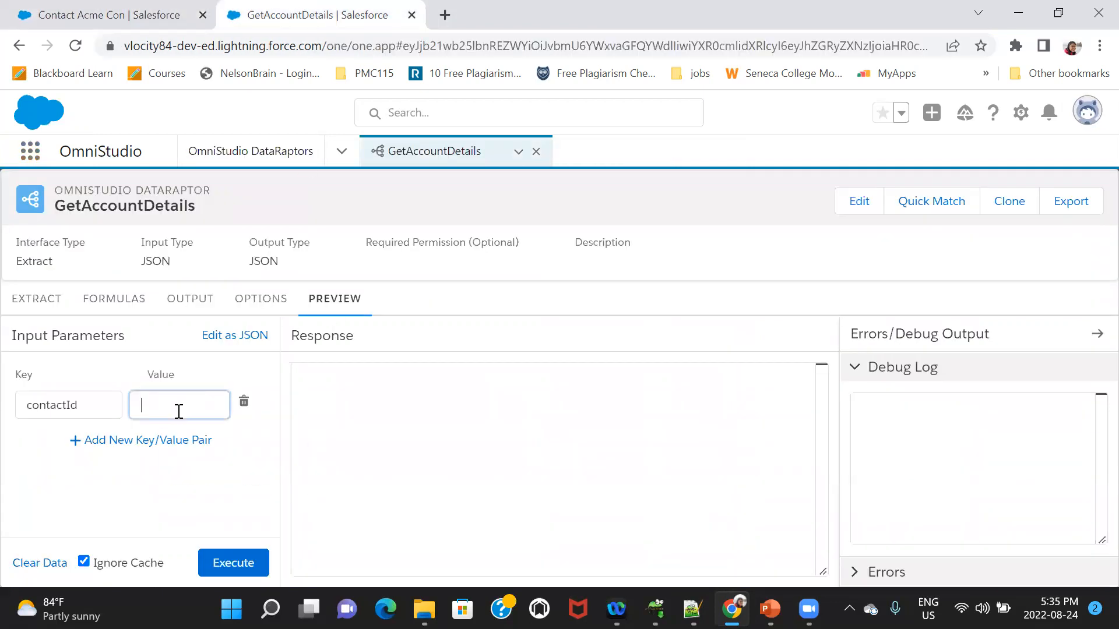
pyautogui.hotkey('ctrl', 'v')
pyautogui.click(345, 462)
pyautogui.click(232, 574)
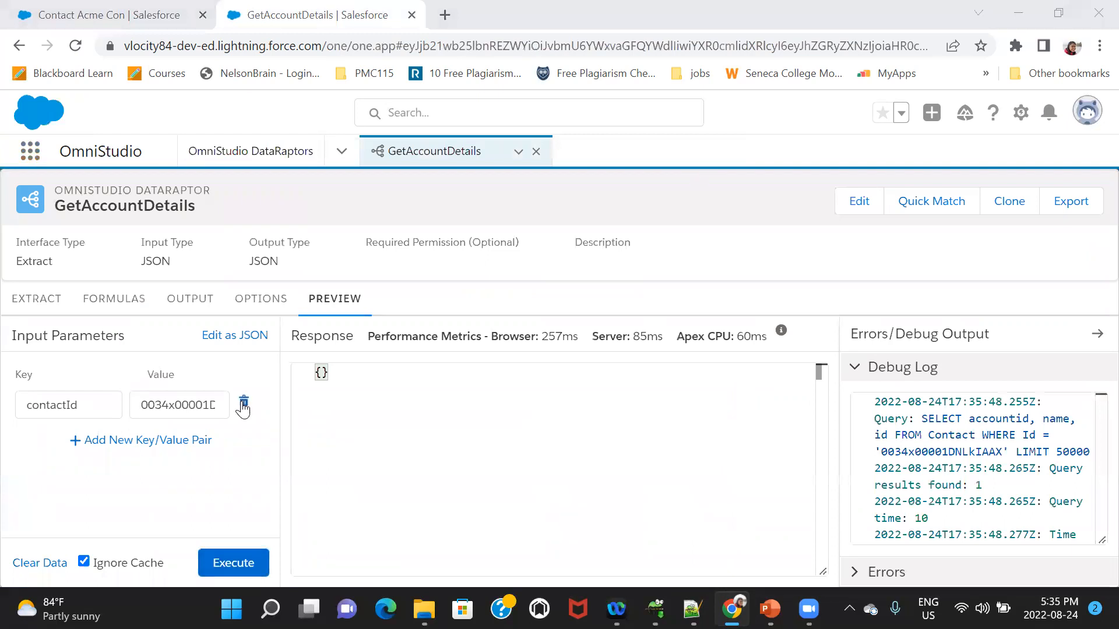
# Step: Add an output mapping from extract path Con:AccountId to a new output path conAccountId
pyautogui.click(198, 307)
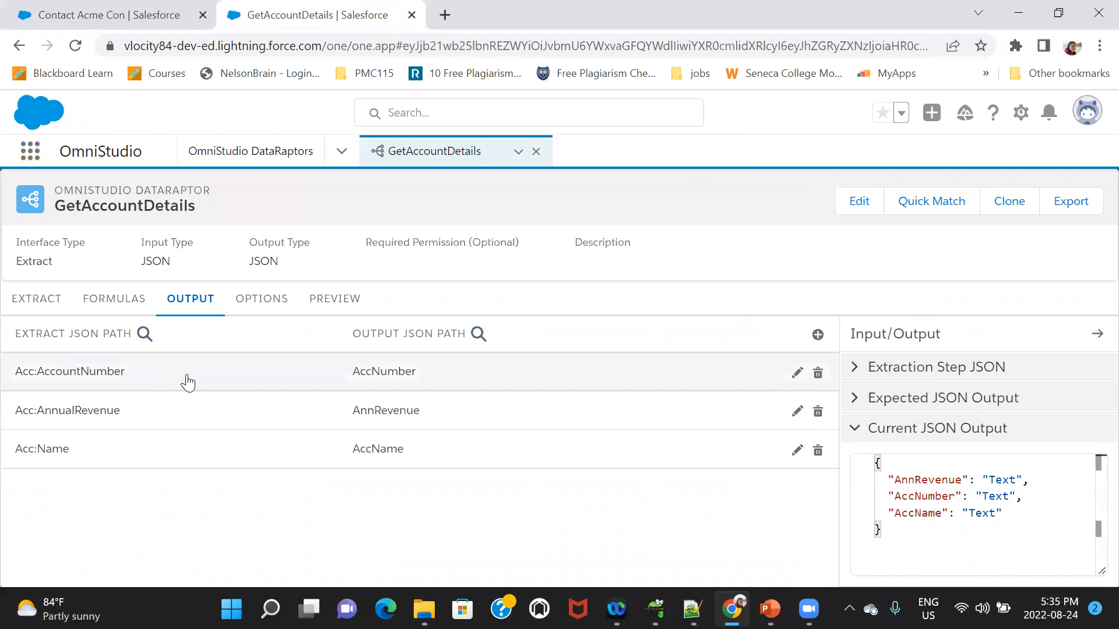
pyautogui.click(817, 335)
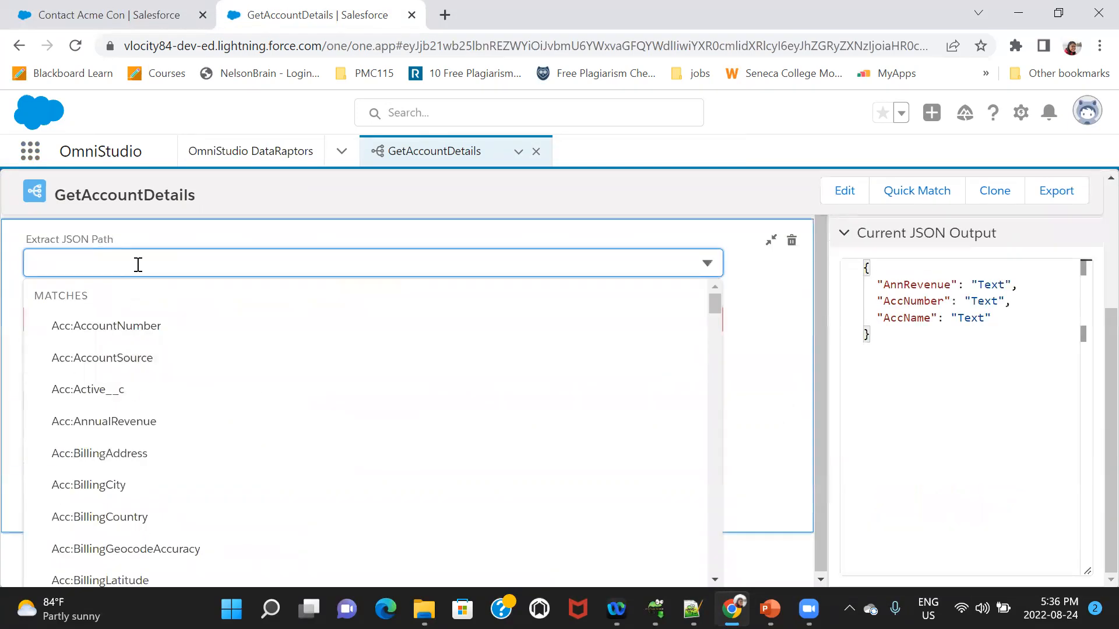
pyautogui.write('contac')
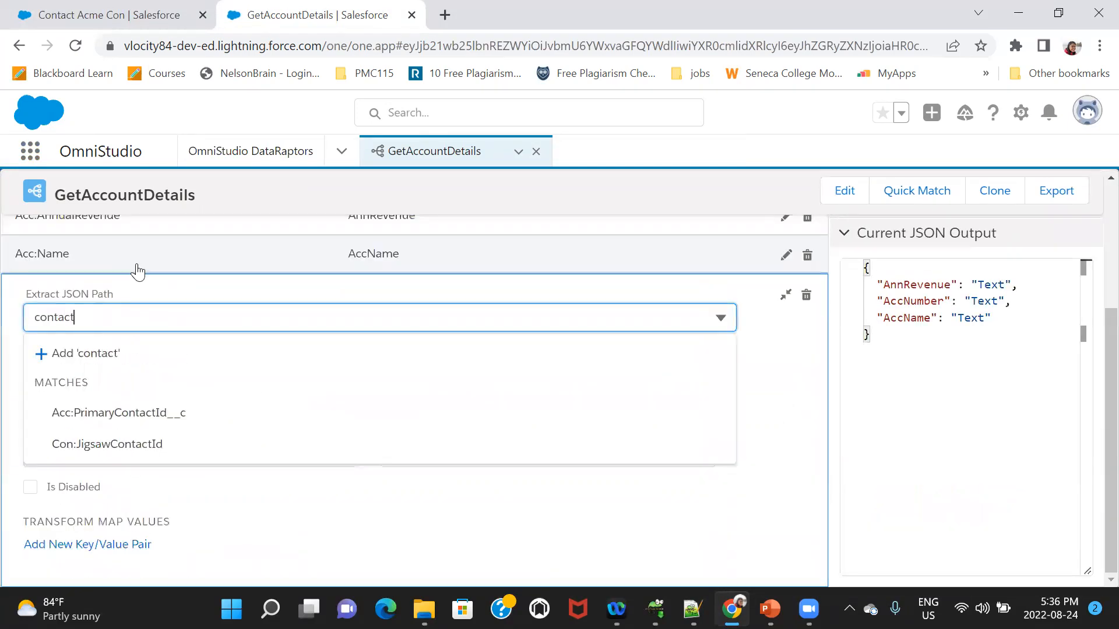
pyautogui.write('t')
pyautogui.press('BackSpace')
pyautogui.press('BackSpace')
pyautogui.press('BackSpace')
pyautogui.press('BackSpace')
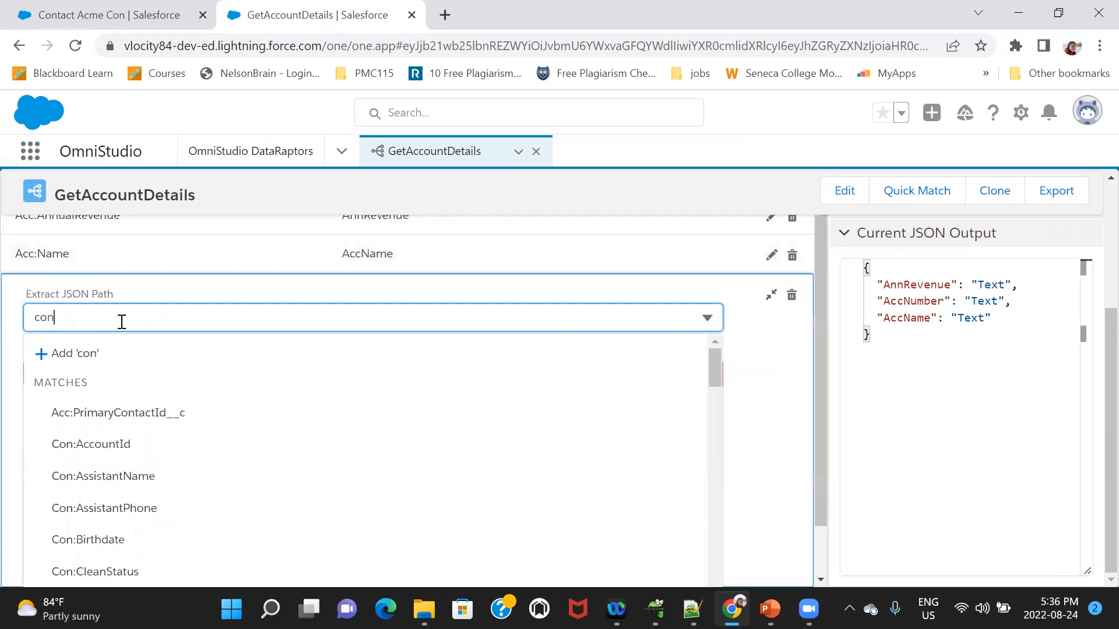
pyautogui.click(139, 451)
pyautogui.click(156, 382)
pyautogui.write('conA')
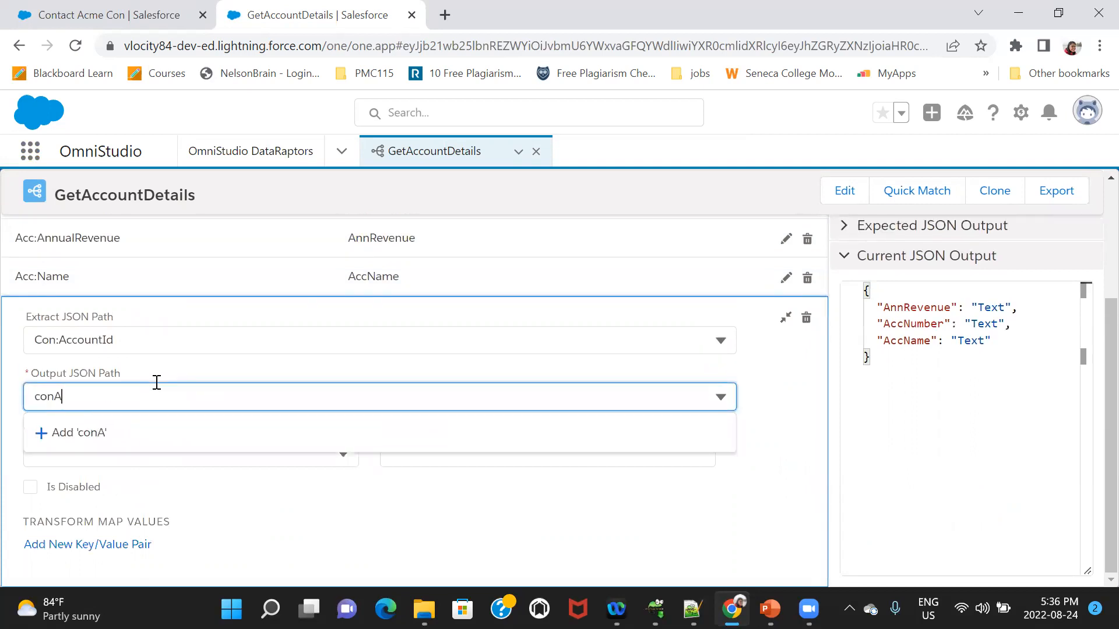
pyautogui.write('ccountId')
pyautogui.click(140, 441)
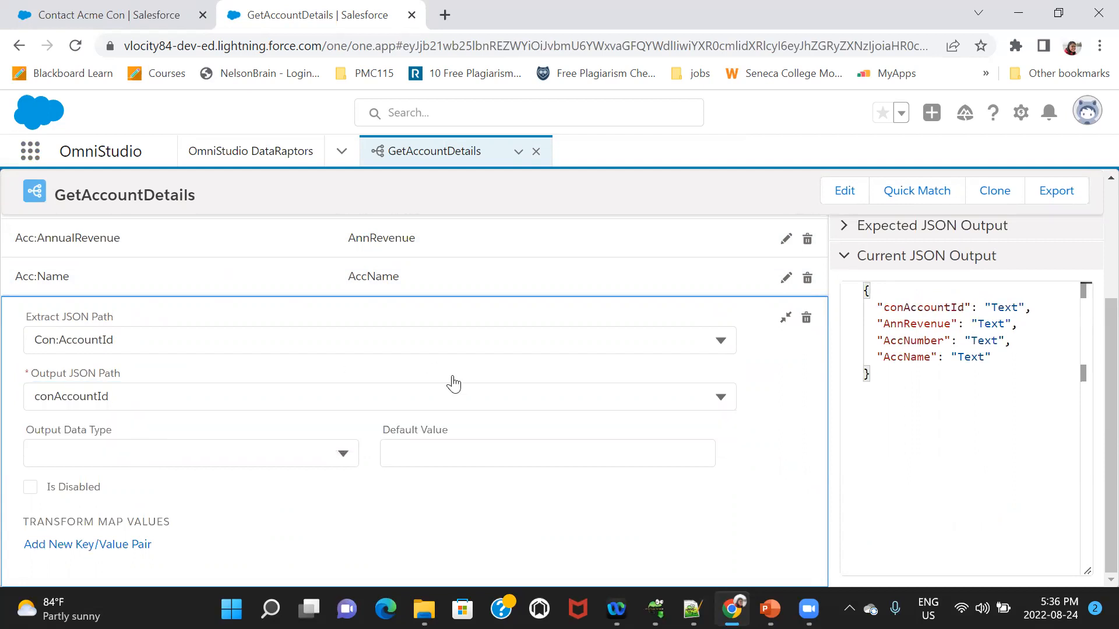
# Step: Copy the output path name conAccountId into the Notepad++ notes below AnnRevenue and return to the DataRaptor
pyautogui.click(89, 397)
pyautogui.hotkey('ctrl', 'c')
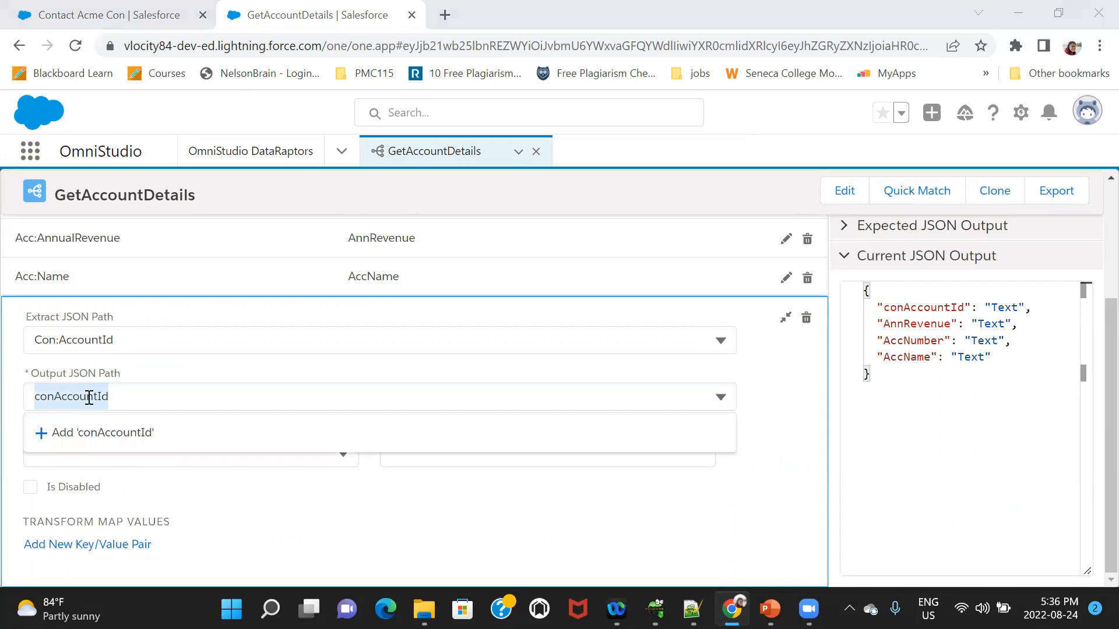
pyautogui.hotkey('alt', 'Tab')
pyautogui.press('Return')
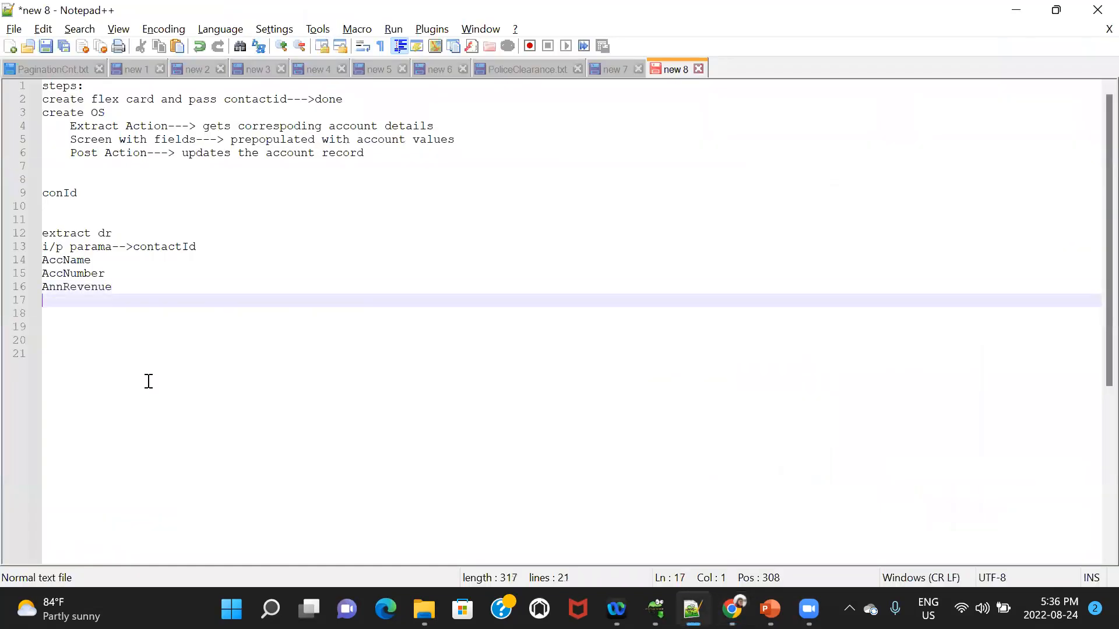
pyautogui.hotkey('ctrl', 'v')
pyautogui.press('Return')
pyautogui.hotkey('alt', 'Tab')
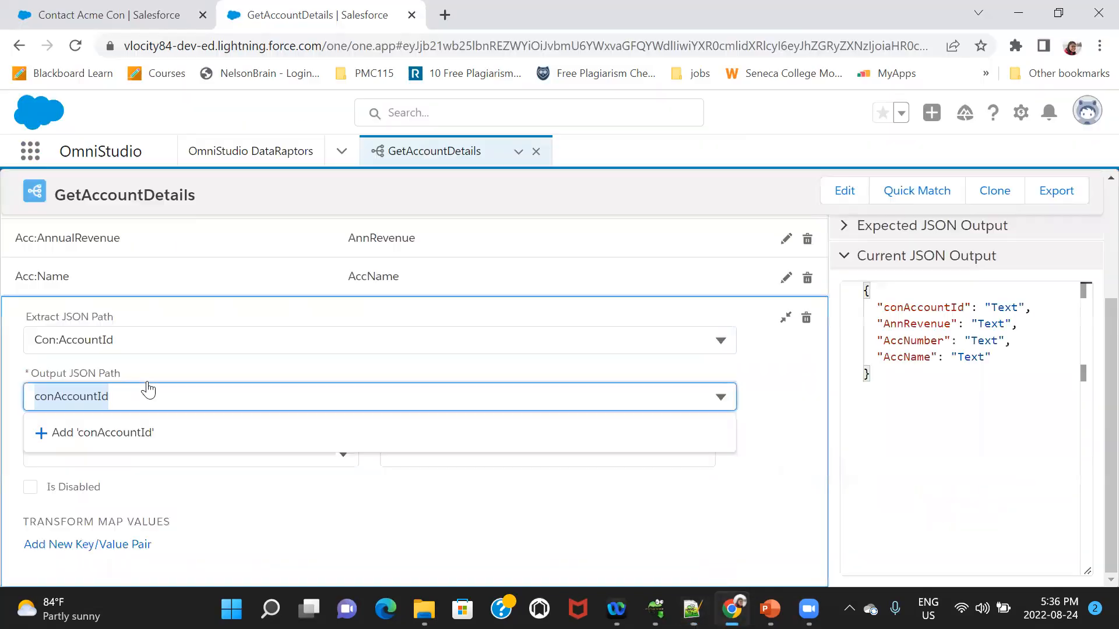
# Step: Collapse the conAccountId mapping and execute the DataRaptor preview for the contactId parameter
pyautogui.click(785, 317)
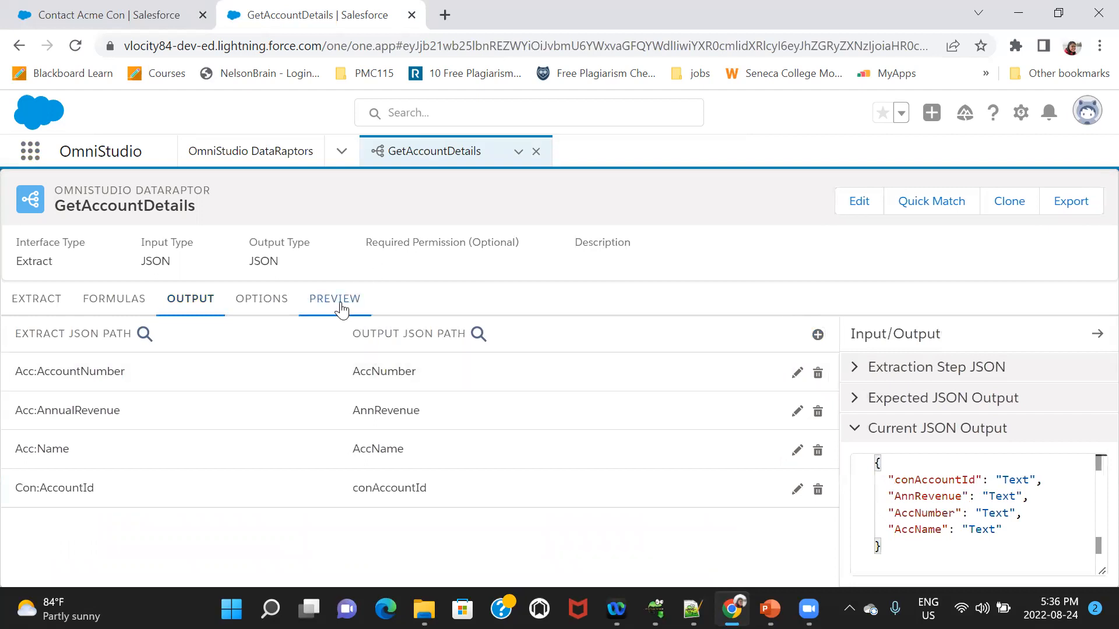
pyautogui.click(341, 310)
pyautogui.click(233, 563)
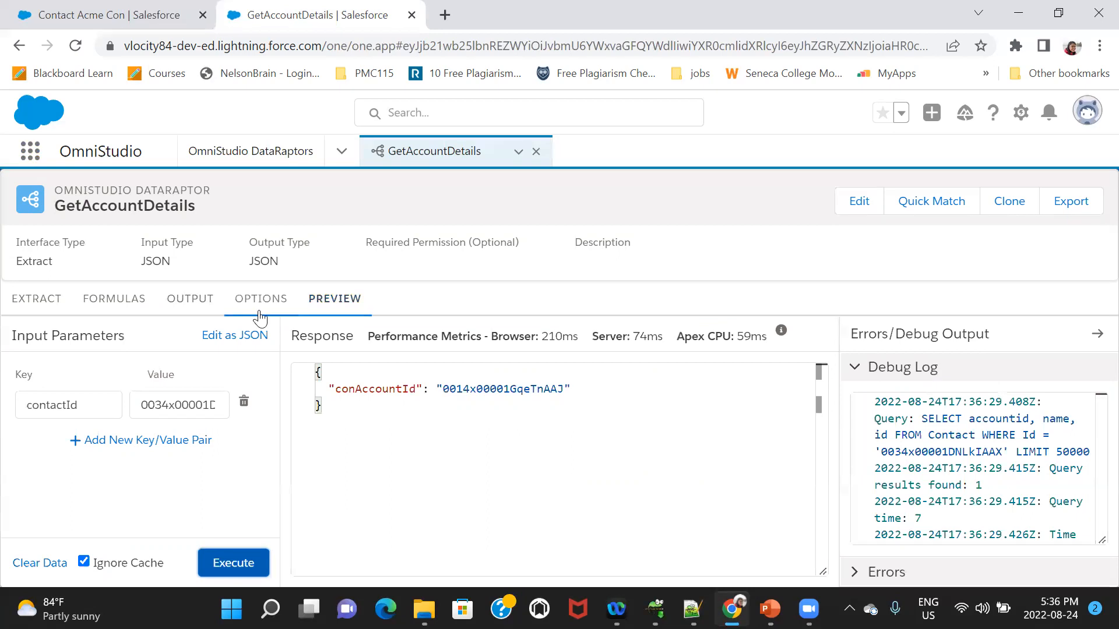
# Step: Change the Account extract step's filter value to Con:AccountId, matching the case of the Contact output path
pyautogui.click(197, 306)
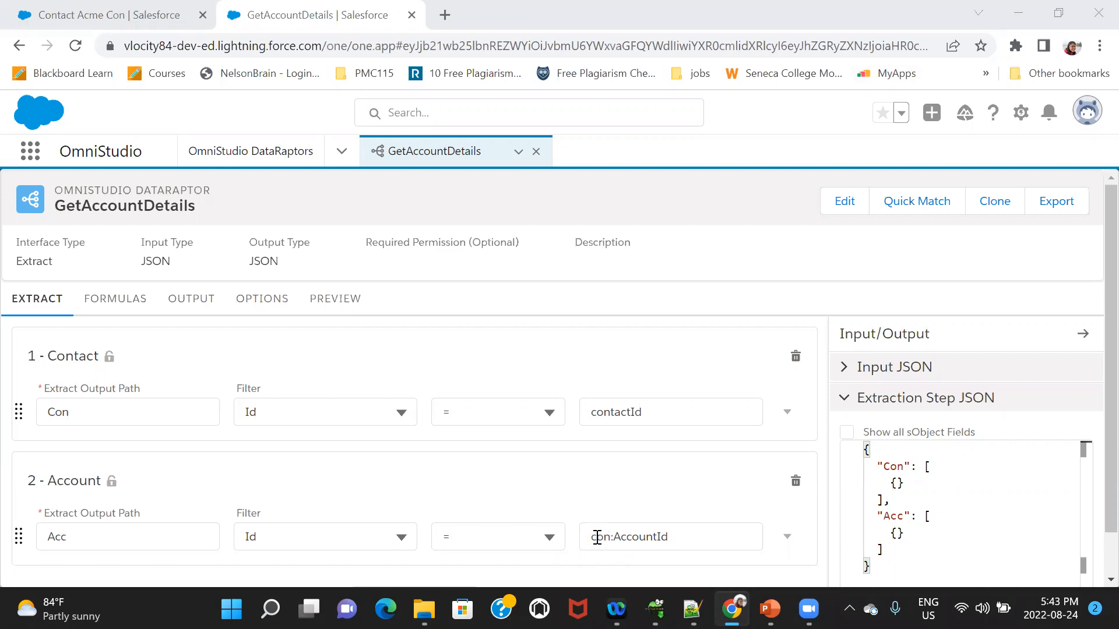
pyautogui.moveTo(46, 413); pyautogui.dragTo(74, 416)
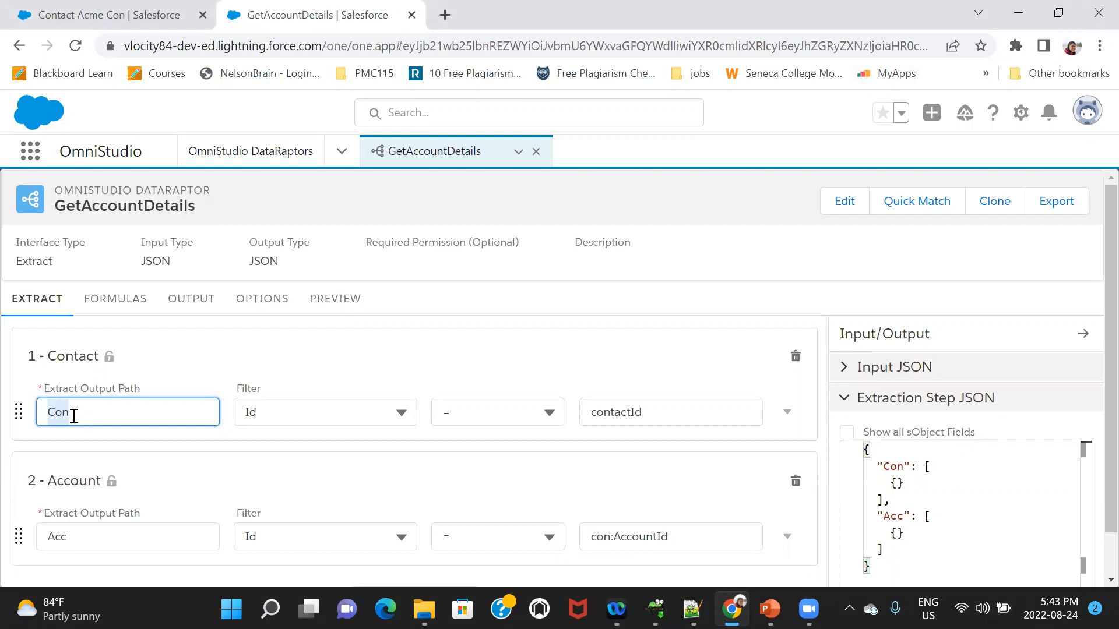
pyautogui.moveTo(612, 534); pyautogui.dragTo(568, 545)
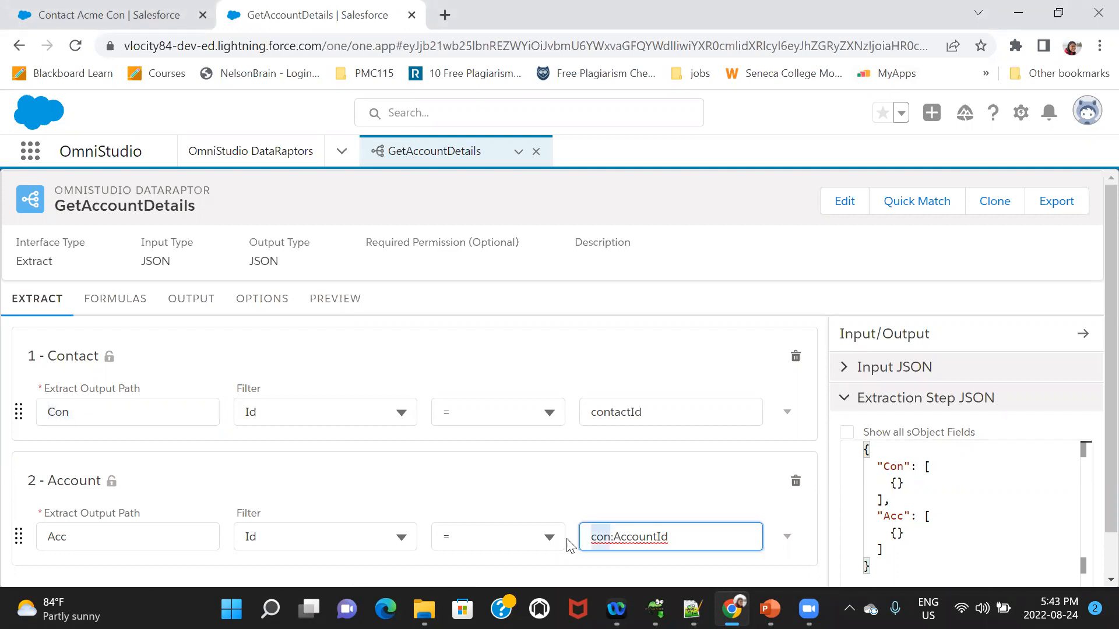
pyautogui.write('Con')
pyautogui.click(618, 491)
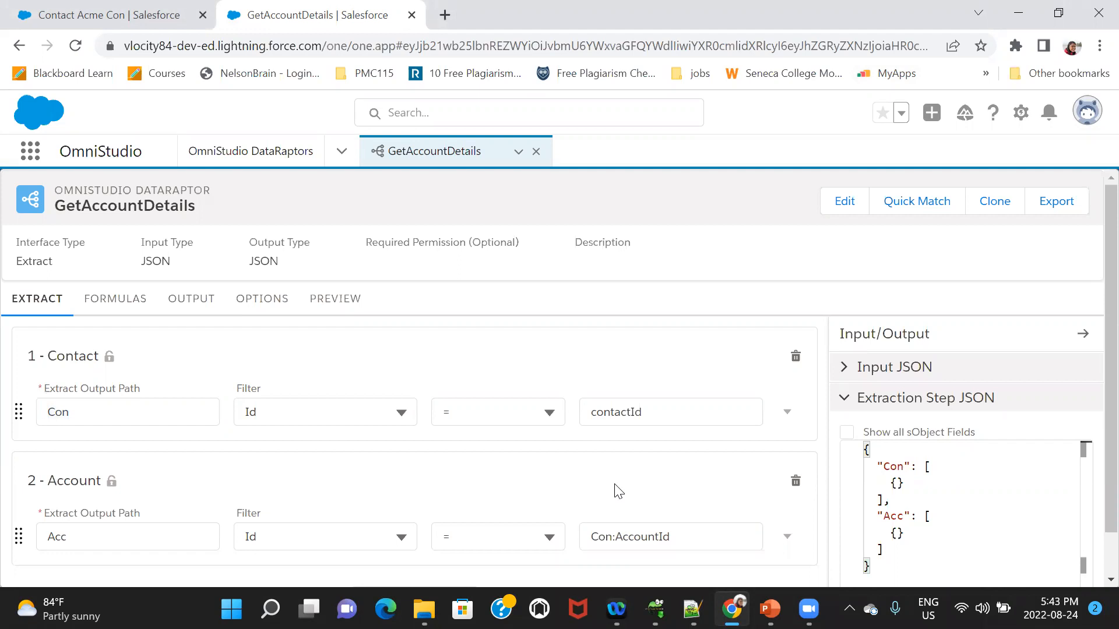
# Step: Execute the preview again with the corrected Account filter and review the extract steps
pyautogui.click(338, 299)
pyautogui.click(235, 563)
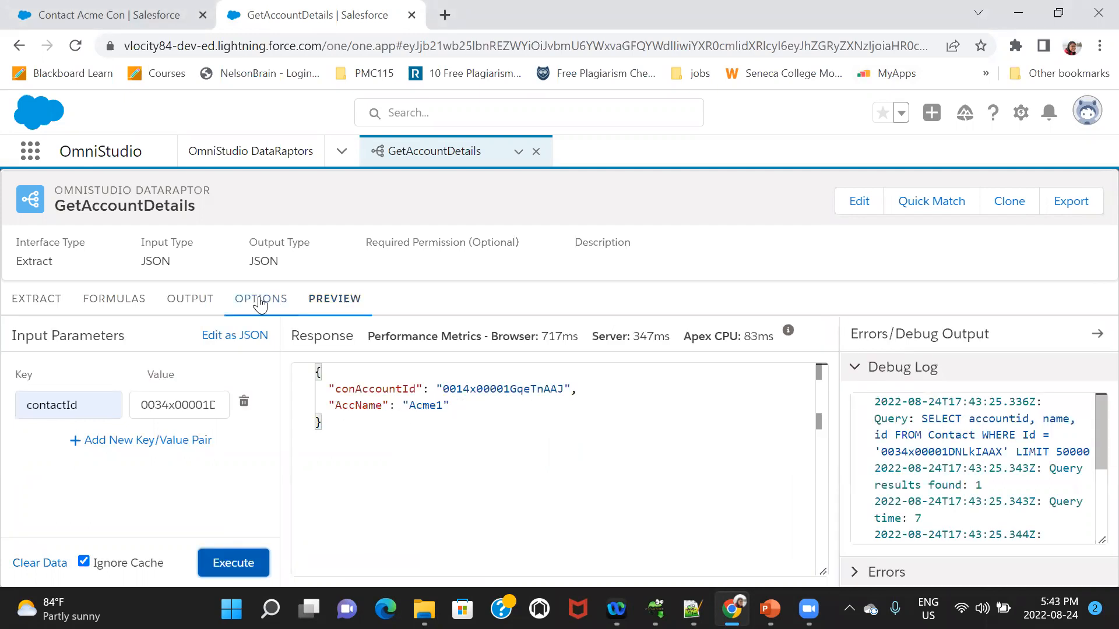
pyautogui.click(33, 304)
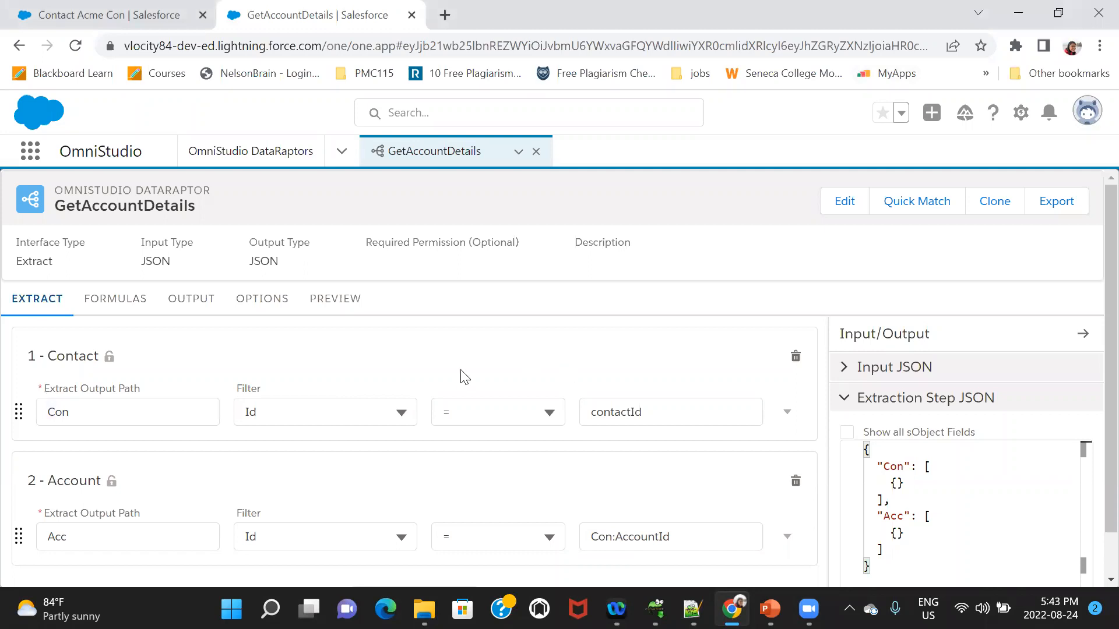
# Step: Add an output mapping from Acc:AccountNumber to AccNumber, copying the output name from the Notepad++ notes
pyautogui.click(191, 299)
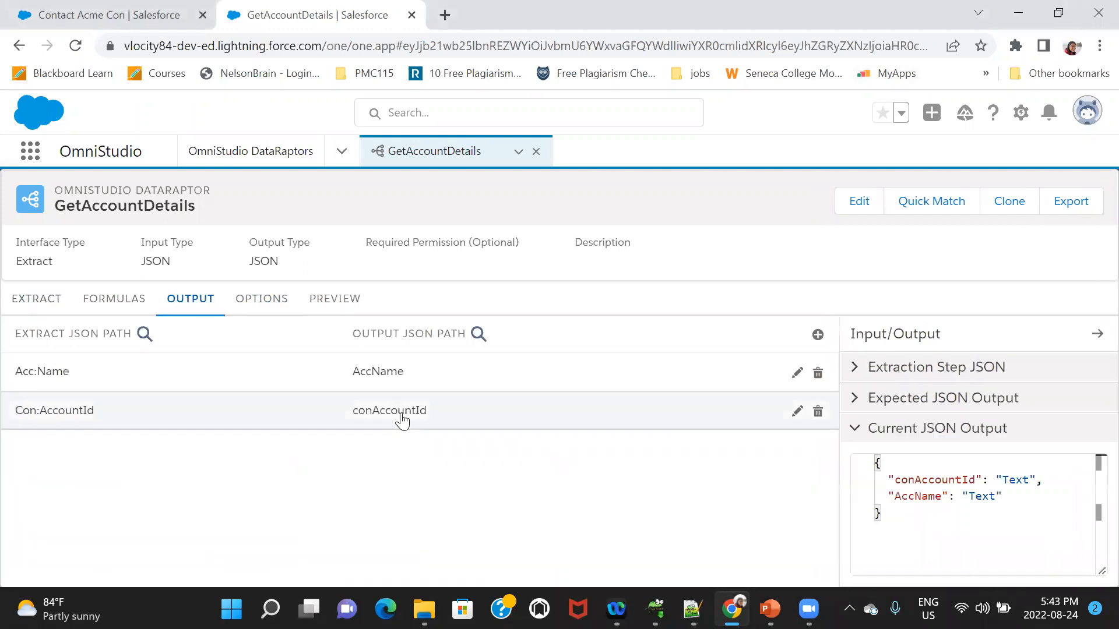
pyautogui.click(692, 609)
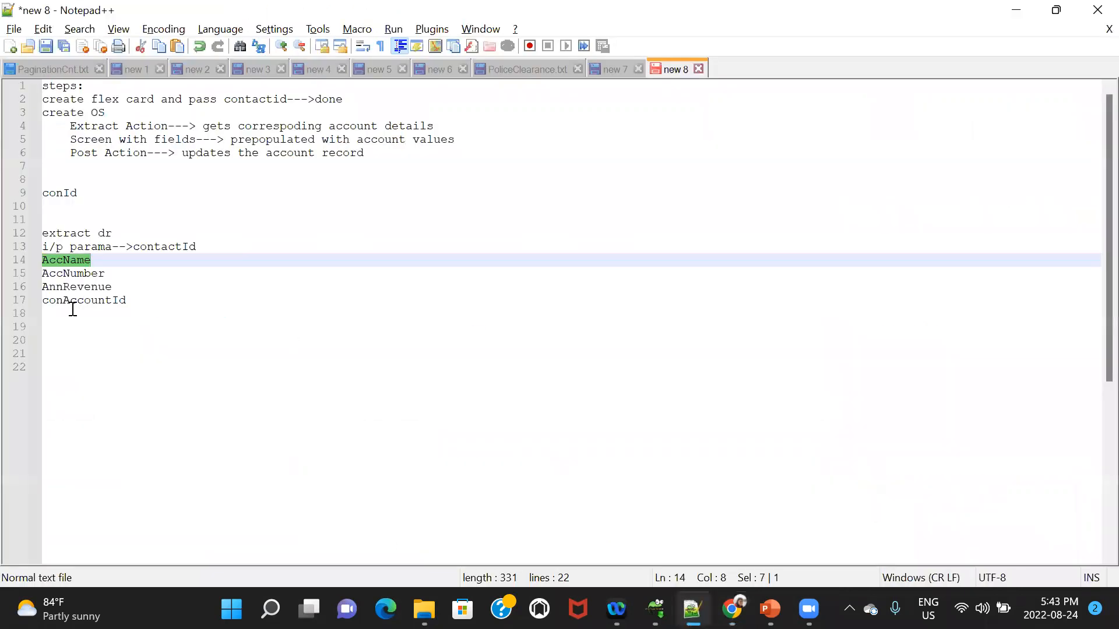
pyautogui.doubleClick(74, 274)
pyautogui.hotkey('ctrl', 'c')
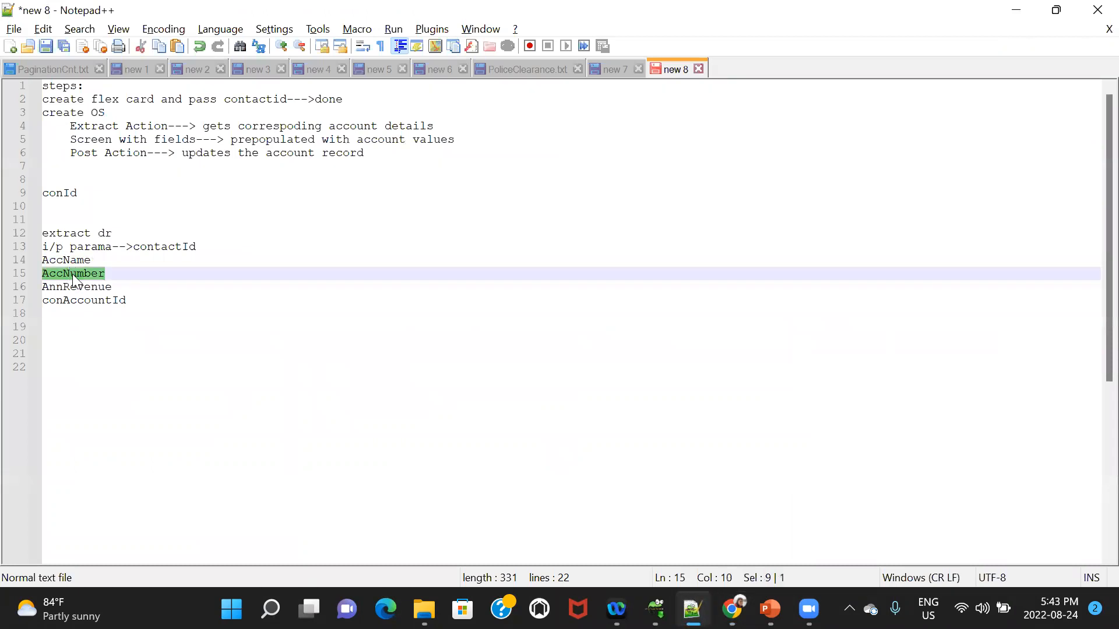
pyautogui.hotkey('alt', 'Tab')
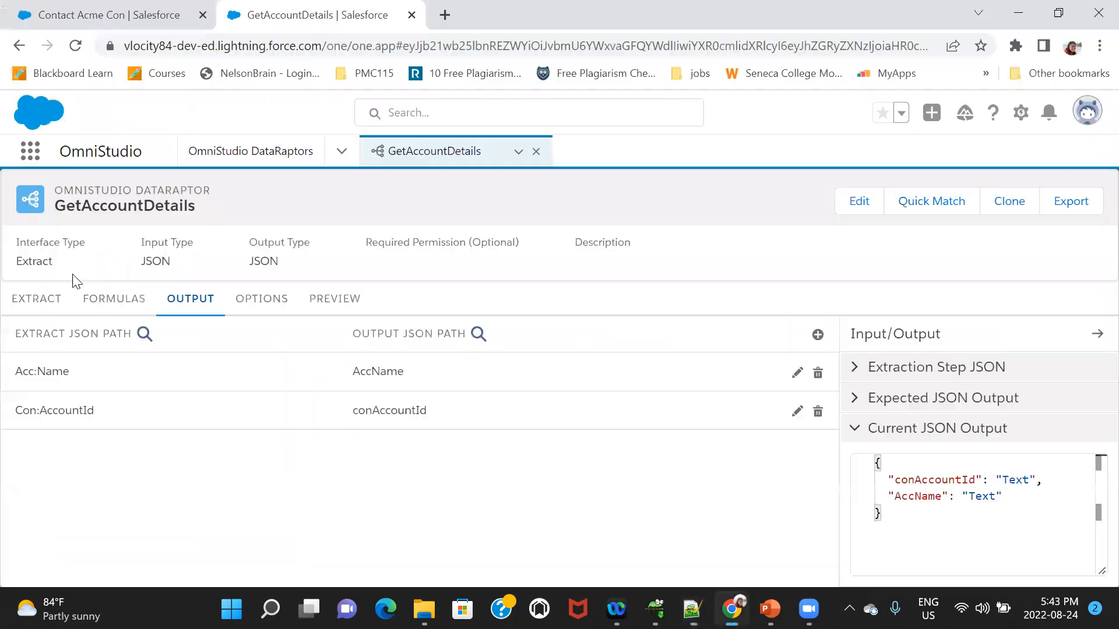
pyautogui.click(818, 336)
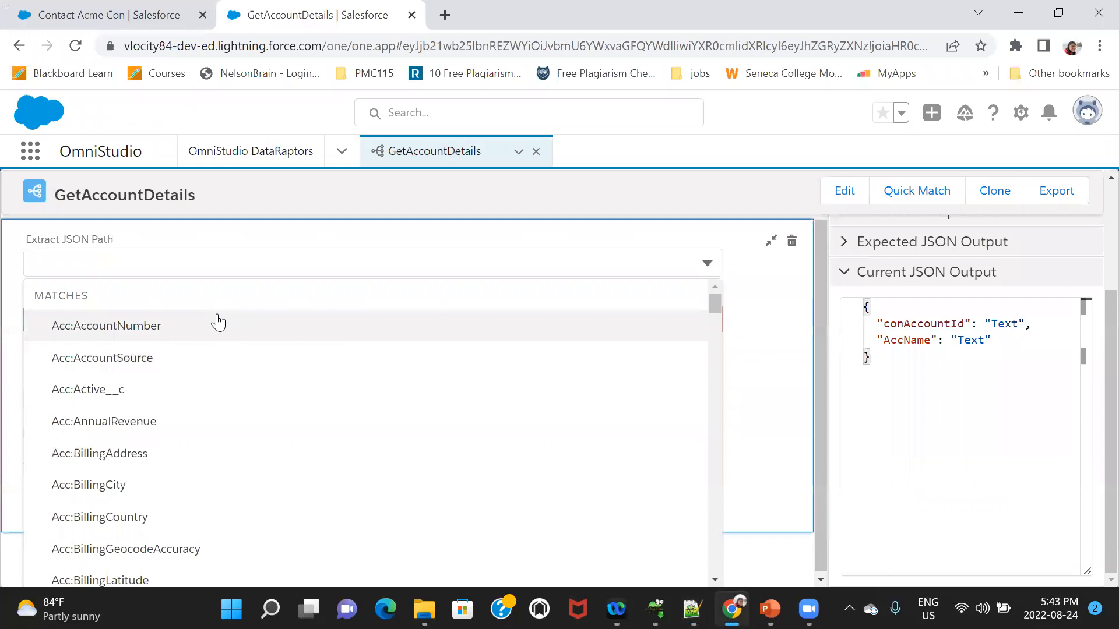
pyautogui.click(217, 322)
pyautogui.click(175, 296)
pyautogui.hotkey('ctrl', 'v')
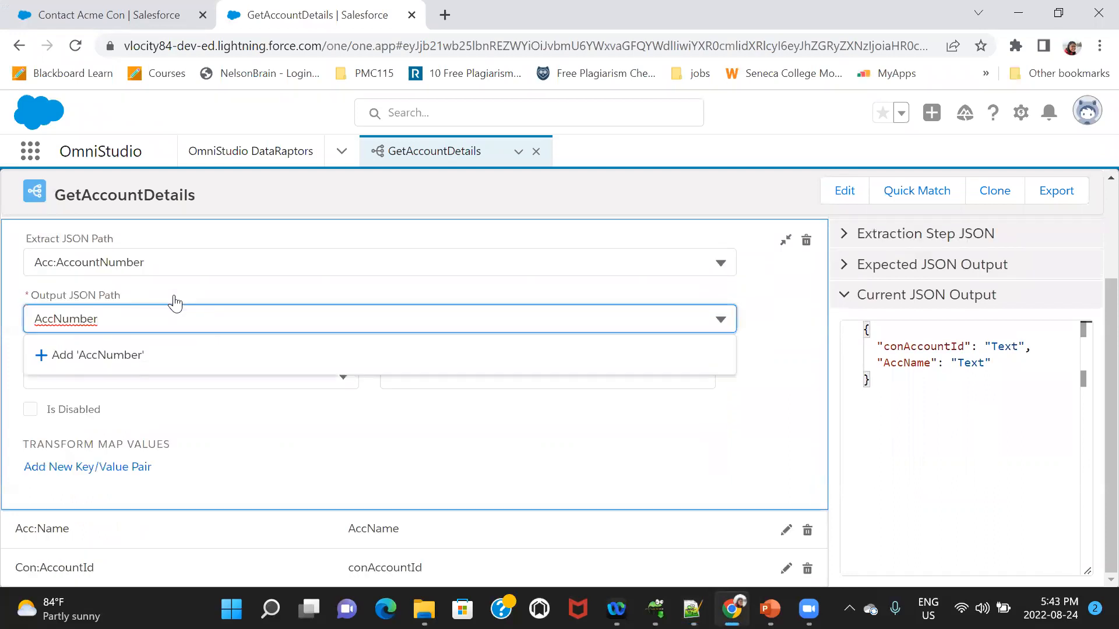
pyautogui.click(785, 240)
# Step: Add an output mapping from Acc:AnnualRevenue to AnnRevenue, copying the output name from the Notepad++ notes
pyautogui.hotkey('alt', 'Tab')
pyautogui.doubleClick(92, 290)
pyautogui.hotkey('ctrl', 'c')
pyautogui.hotkey('alt', 'Tab')
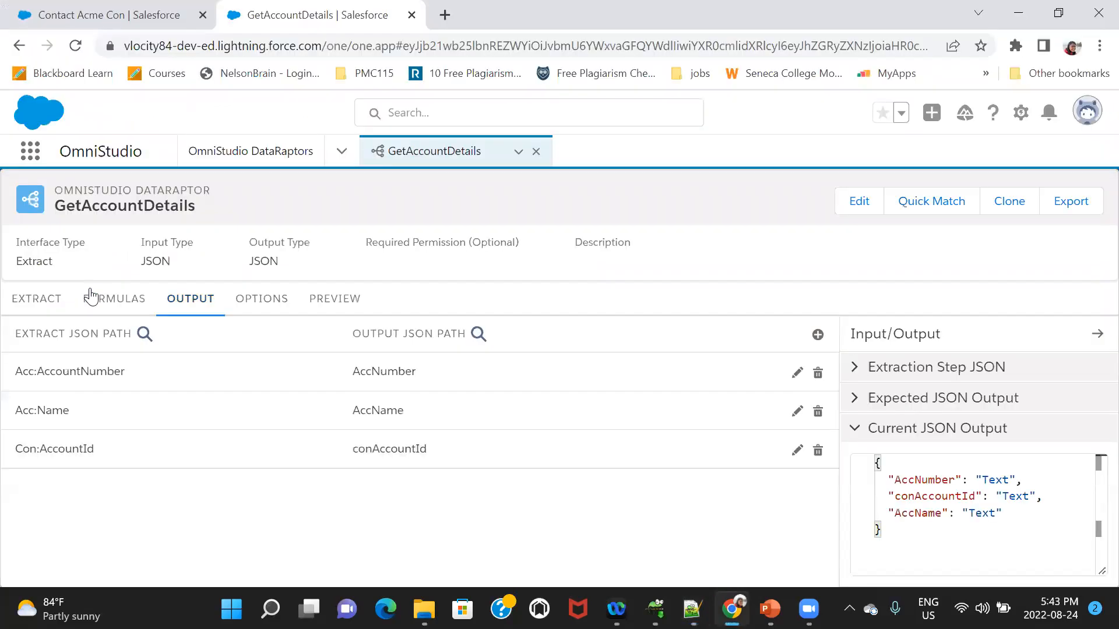
pyautogui.click(817, 335)
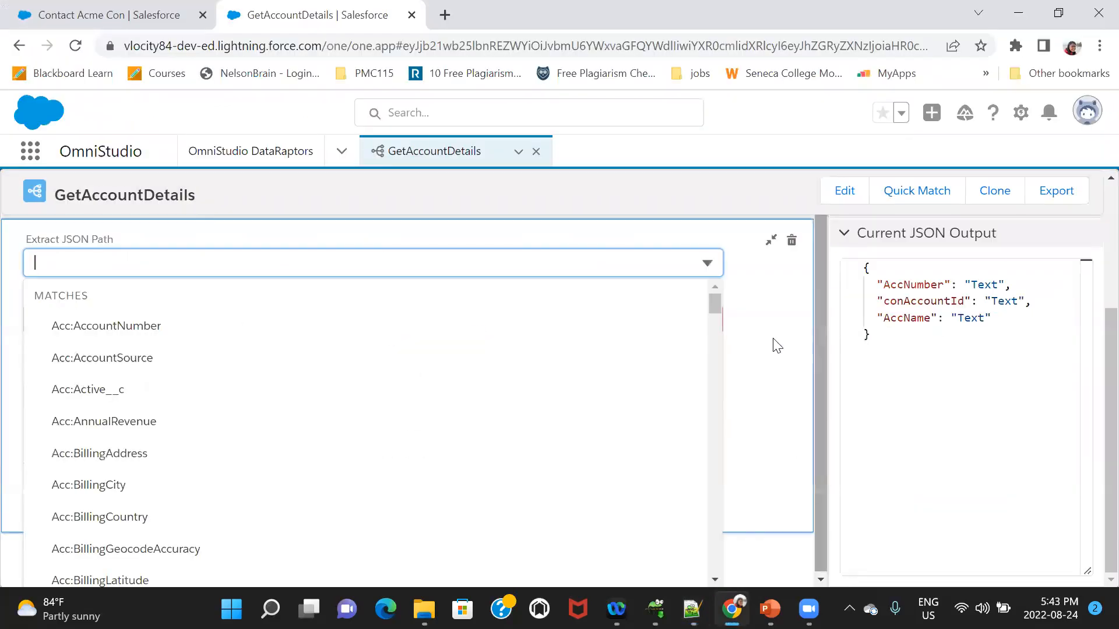
pyautogui.click(325, 421)
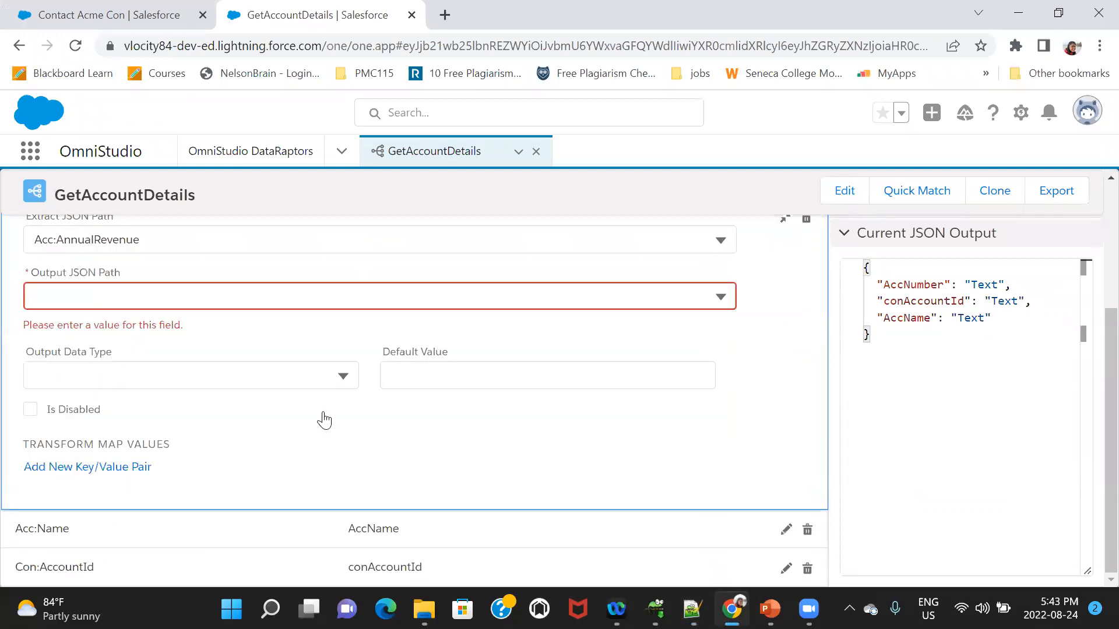
pyautogui.click(238, 297)
pyautogui.hotkey('ctrl', 'v')
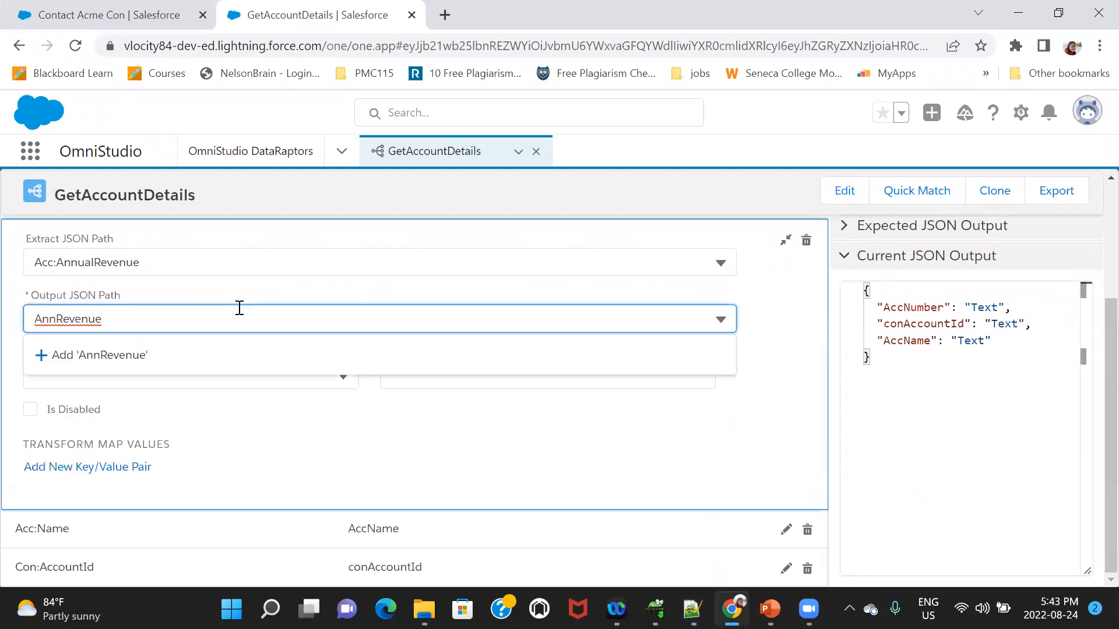
pyautogui.click(247, 354)
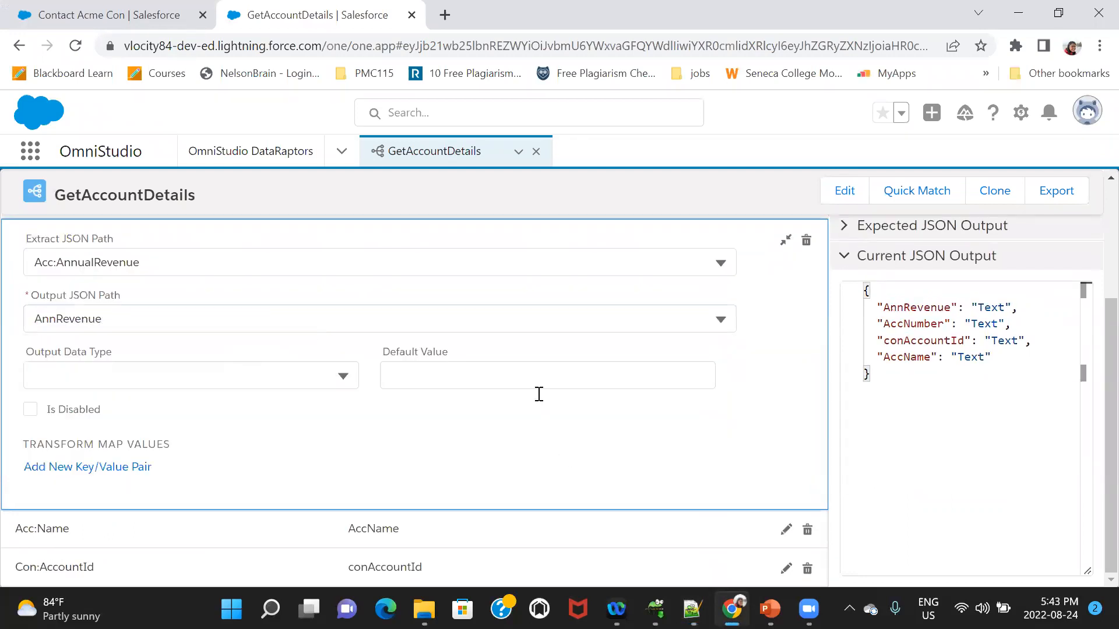
pyautogui.click(785, 241)
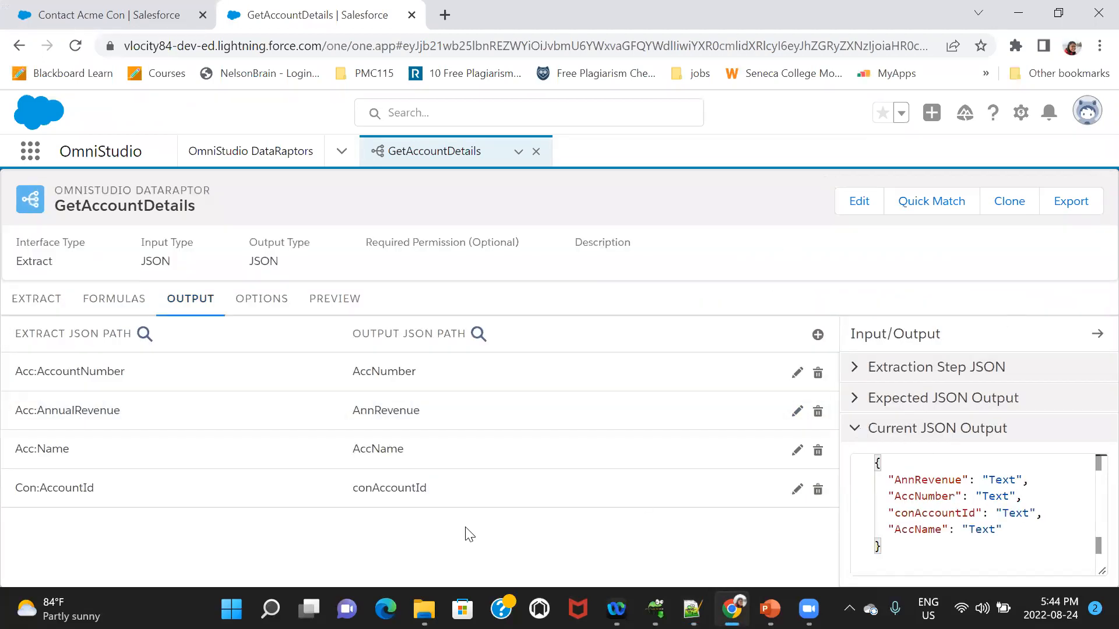
# Step: Execute the preview with all four output mappings and select the conAccountId value in the response
pyautogui.click(343, 300)
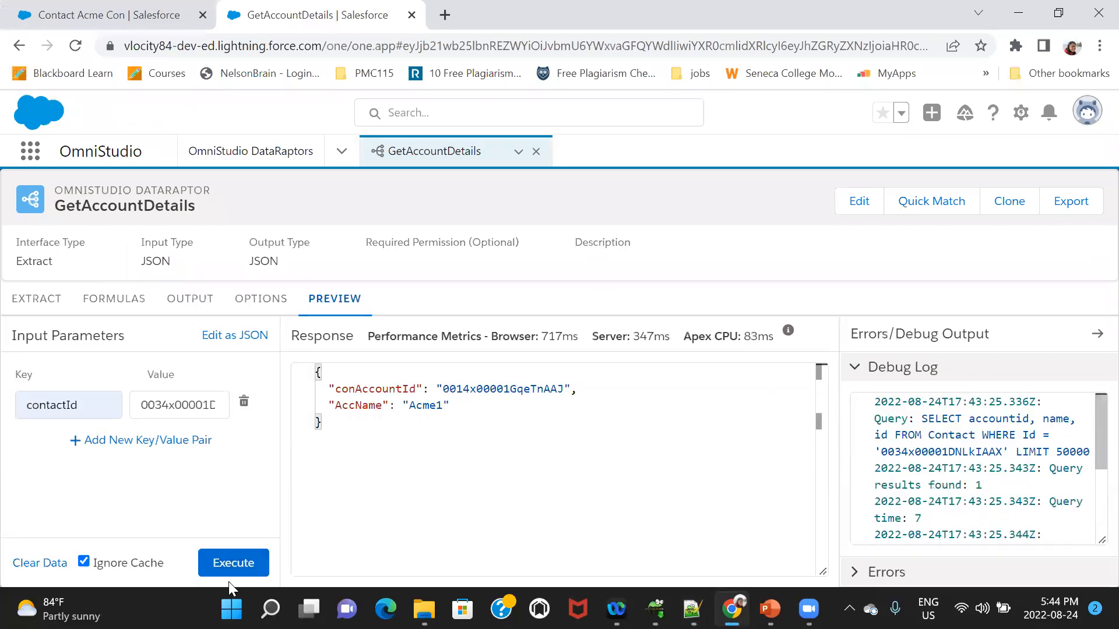
pyautogui.click(242, 568)
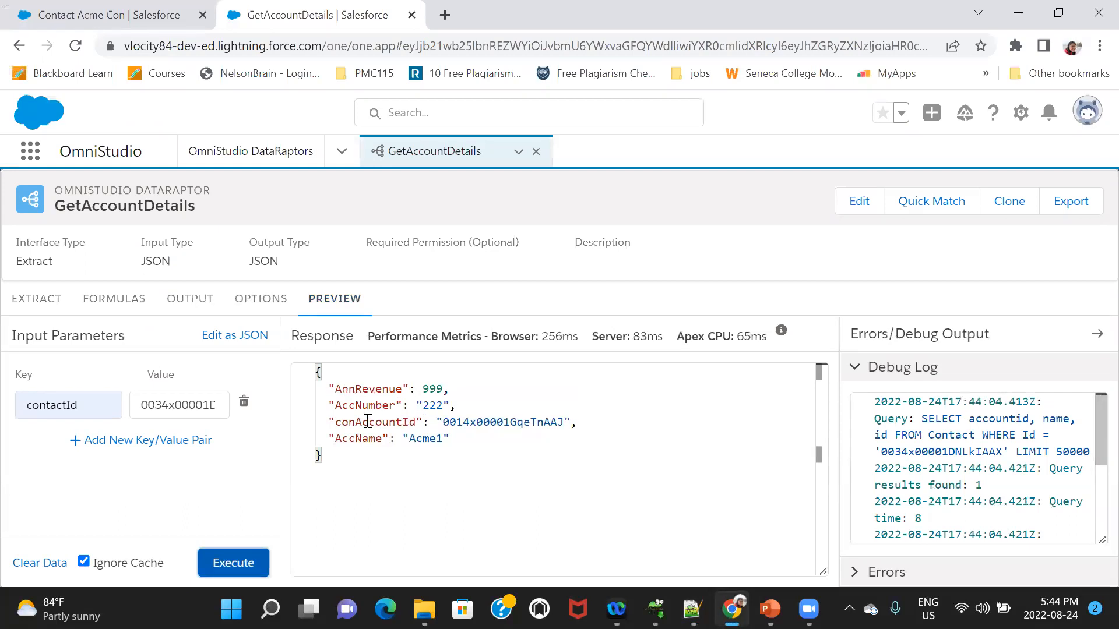
pyautogui.doubleClick(514, 423)
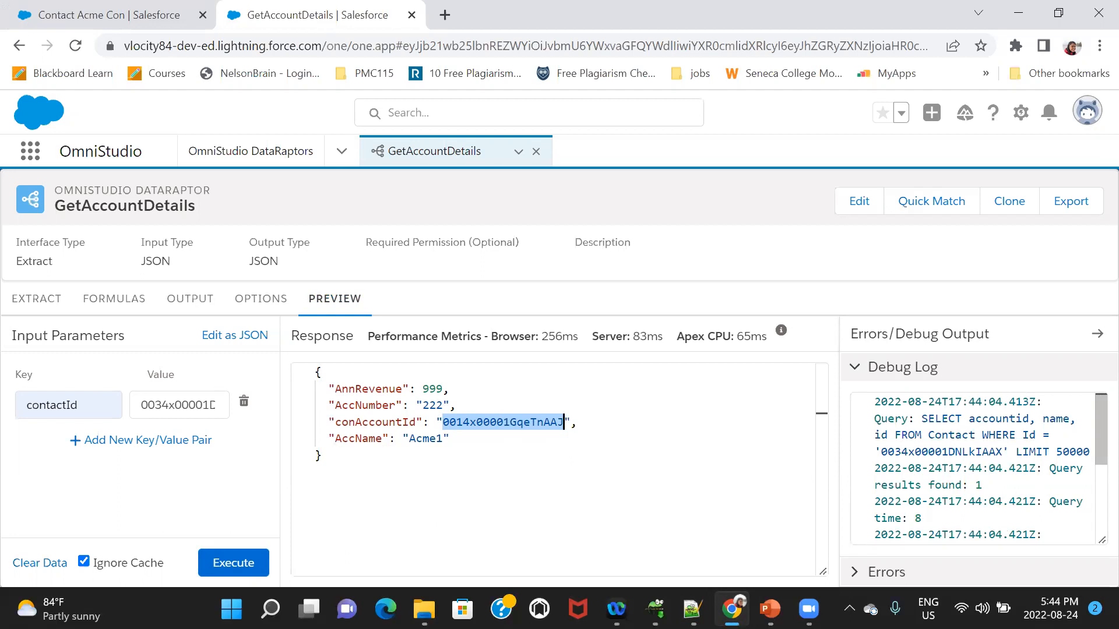
# Step: Switch to the Notepad++ notes and select the Extract Action line under create OS
pyautogui.hotkey('alt', 'Tab')
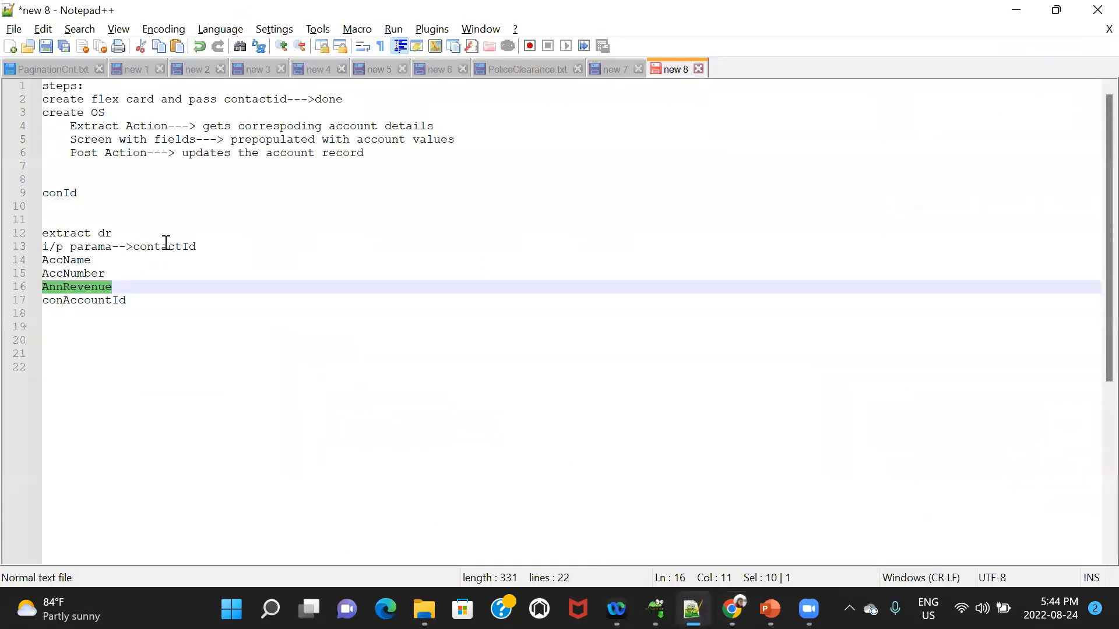
pyautogui.click(440, 128)
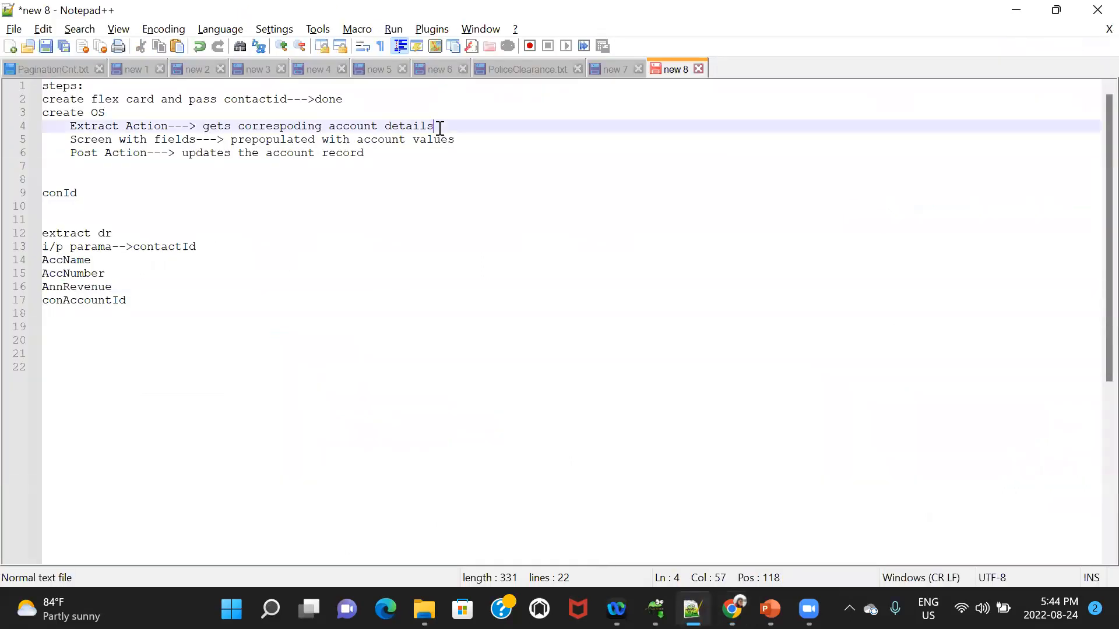
pyautogui.moveTo(440, 128); pyautogui.dragTo(68, 127)
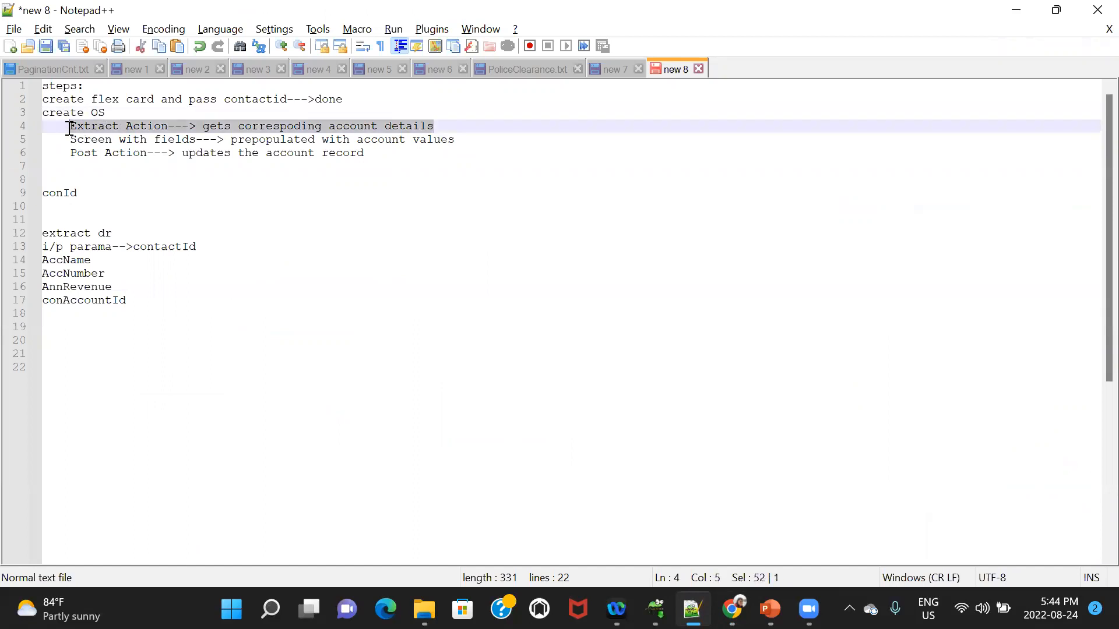
# Step: Switch back to Salesforce, find the OmniScripts list, and open AccountOperations (Version 1) under Account/Operations
pyautogui.hotkey('alt', 'Tab')
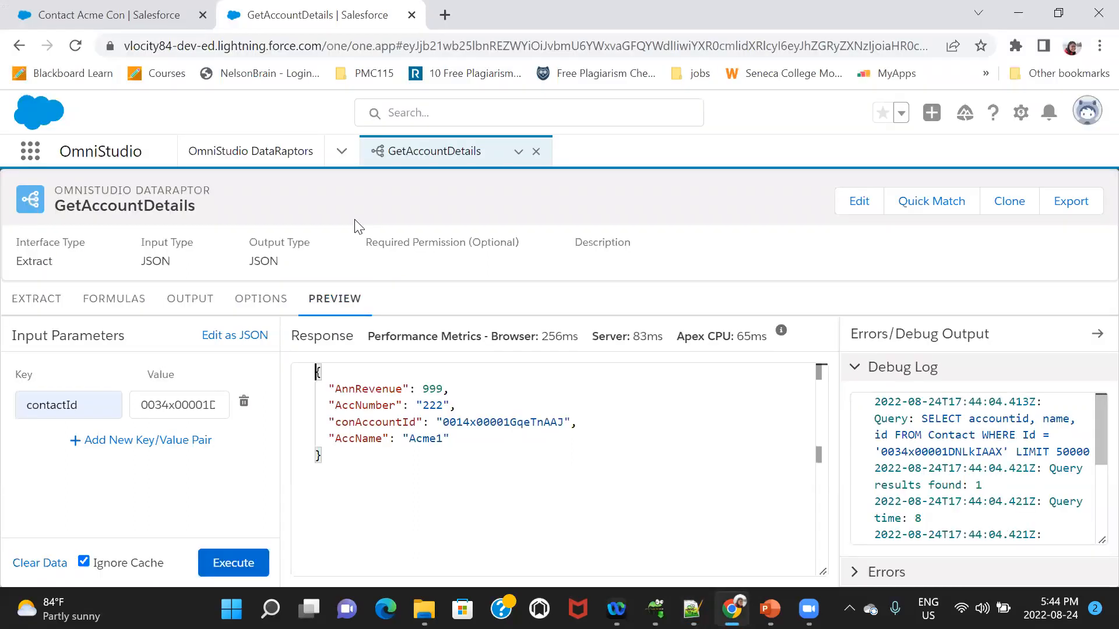
pyautogui.click(34, 154)
pyautogui.write('omniscript')
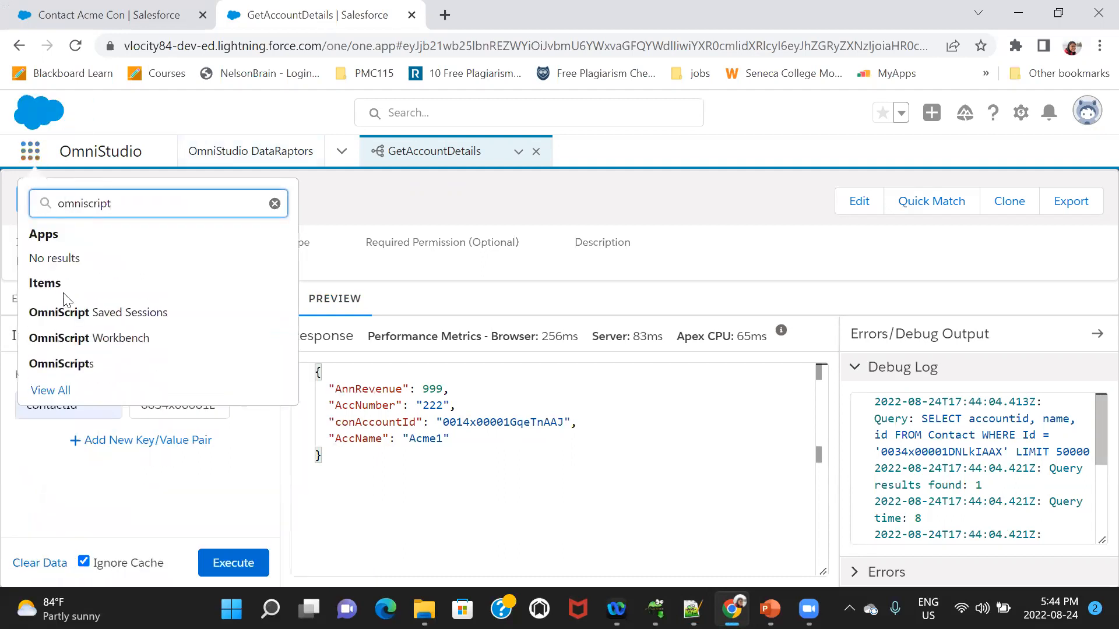
pyautogui.click(64, 363)
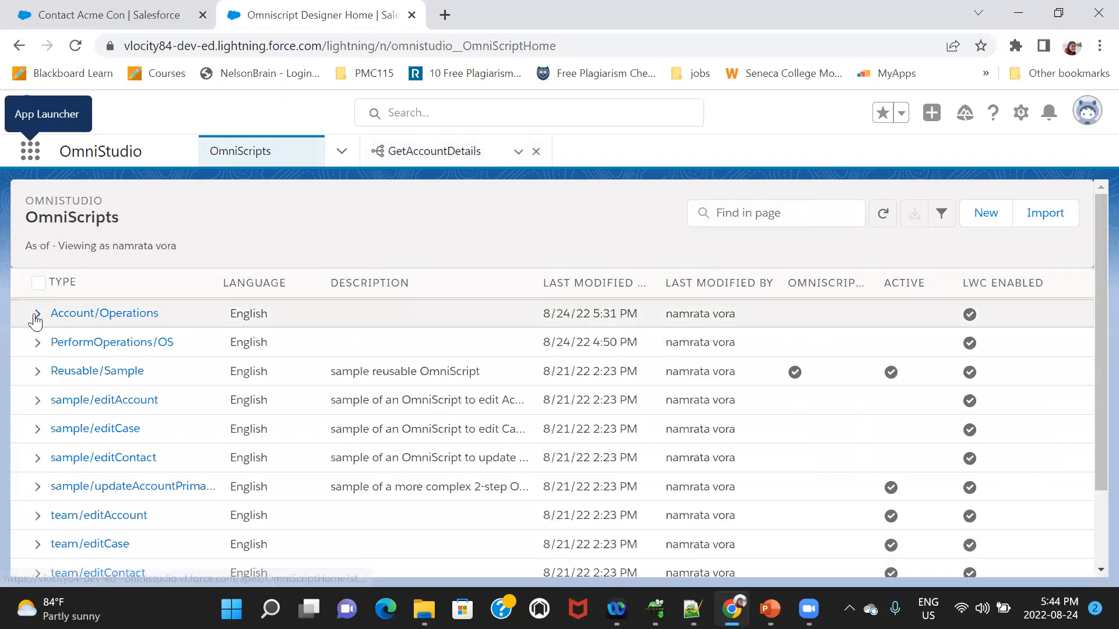
pyautogui.click(35, 315)
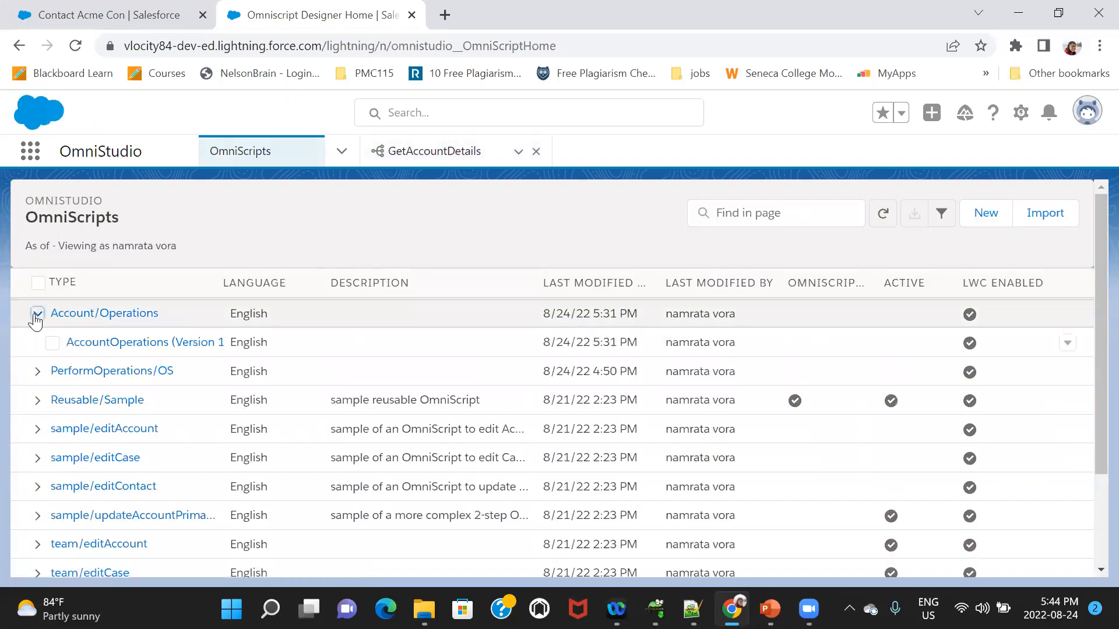
pyautogui.click(141, 346)
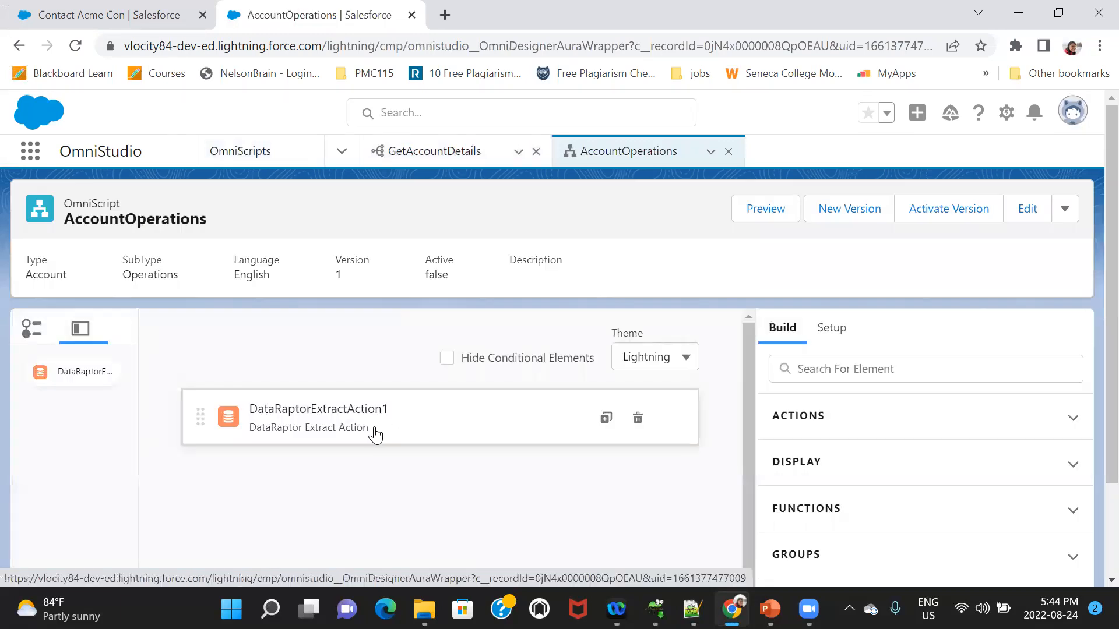
# Step: Set the DataRaptor Interface of DataRaptorExtractAction1 to GetAccountDetails
pyautogui.click(375, 433)
pyautogui.scroll(-2, 1091, 275)
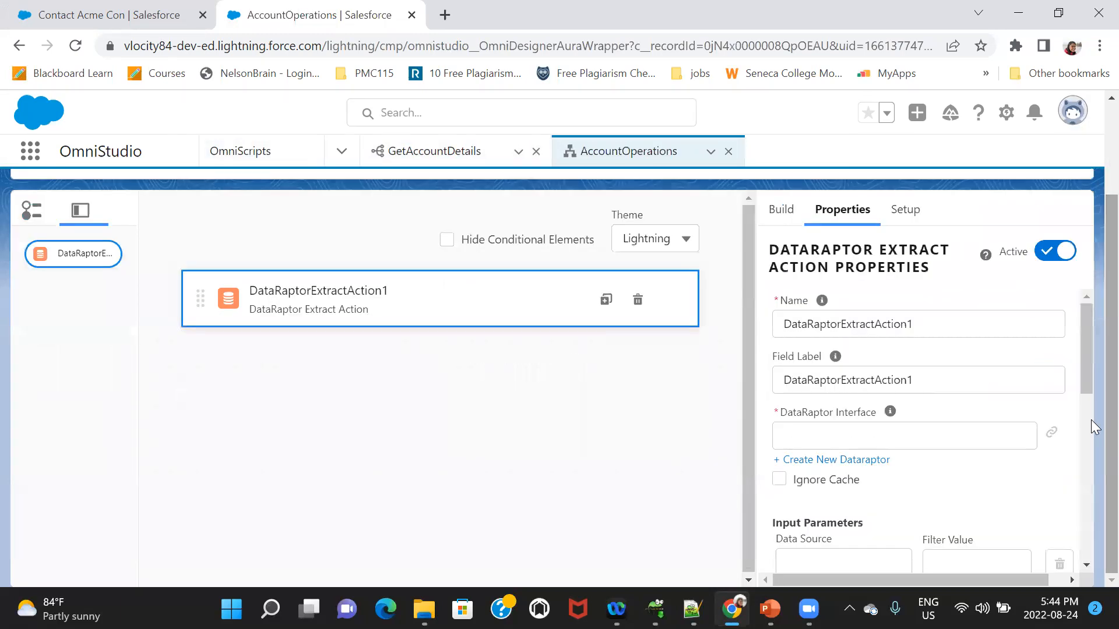
pyautogui.scroll(2, 1090, 368)
pyautogui.scroll(-2, 1094, 338)
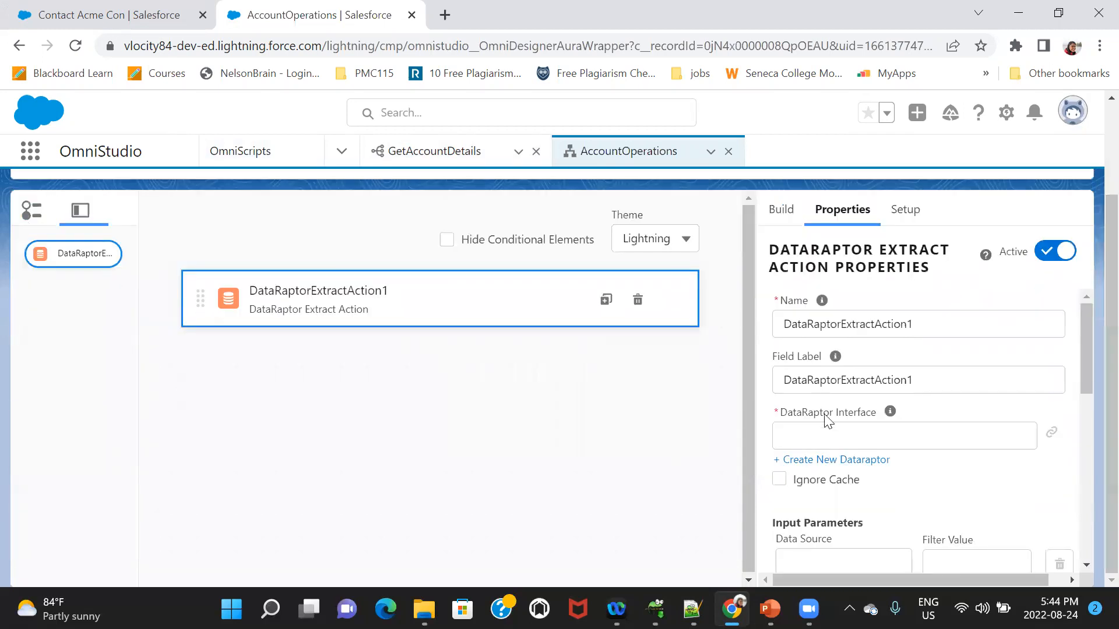
pyautogui.click(828, 431)
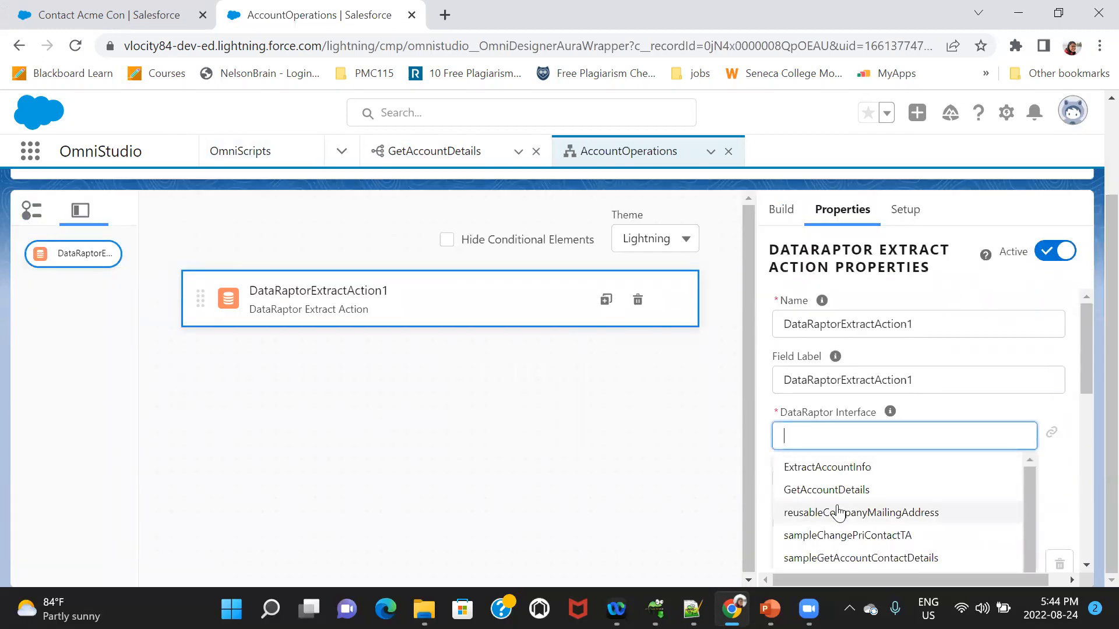
pyautogui.click(862, 491)
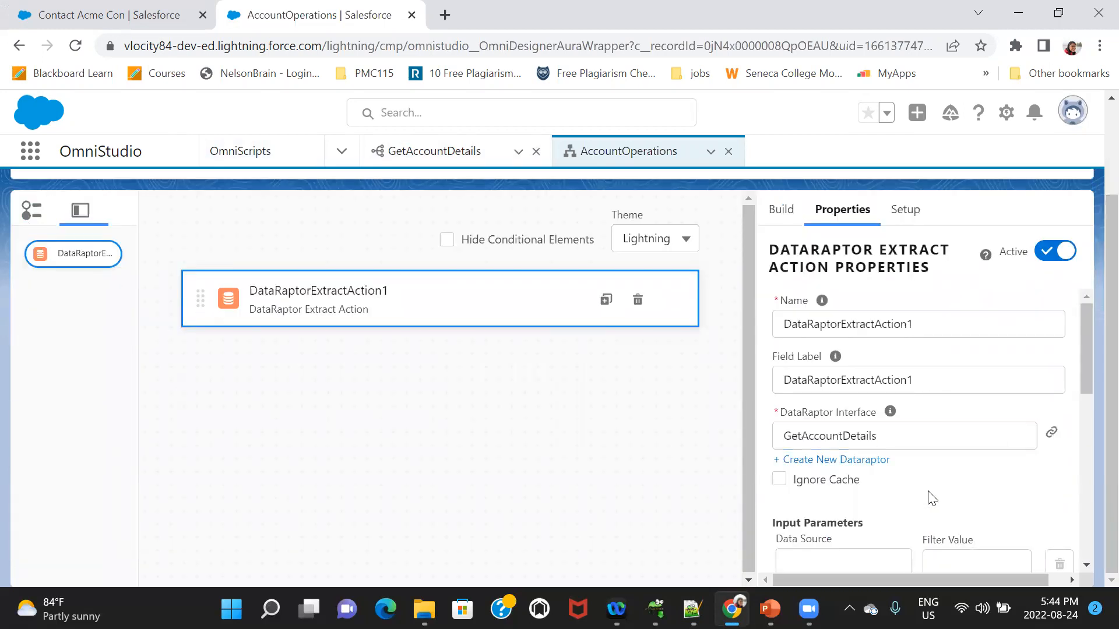
# Step: Set the extract action's input parameter data source to conId, copying the name from the Notepad++ notes
pyautogui.moveTo(1091, 348); pyautogui.dragTo(1091, 406)
pyautogui.click(853, 380)
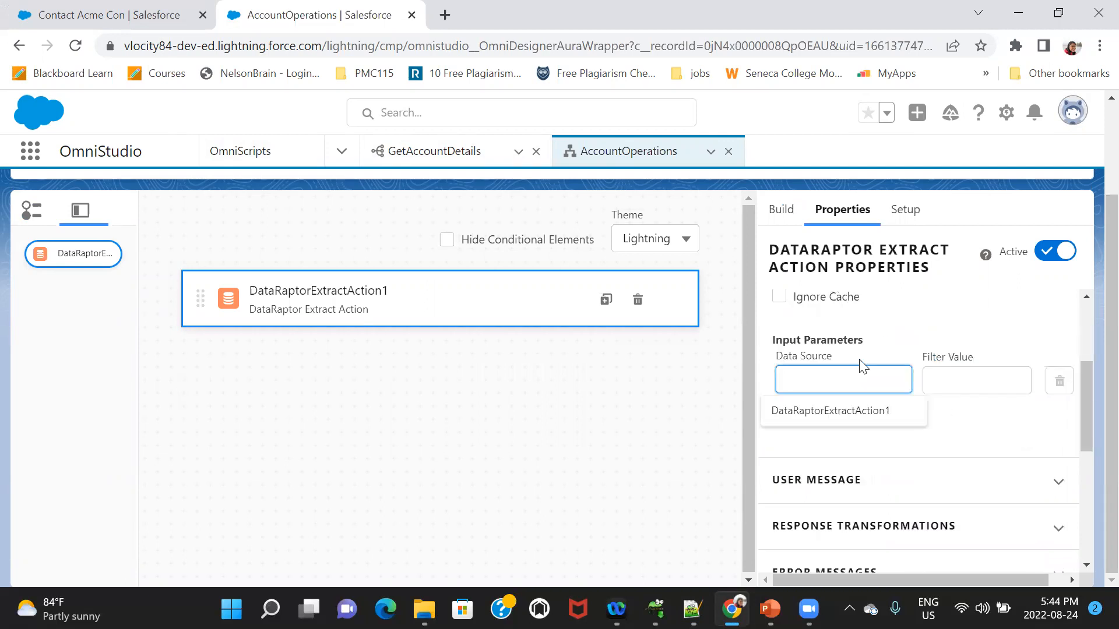
pyautogui.click(692, 609)
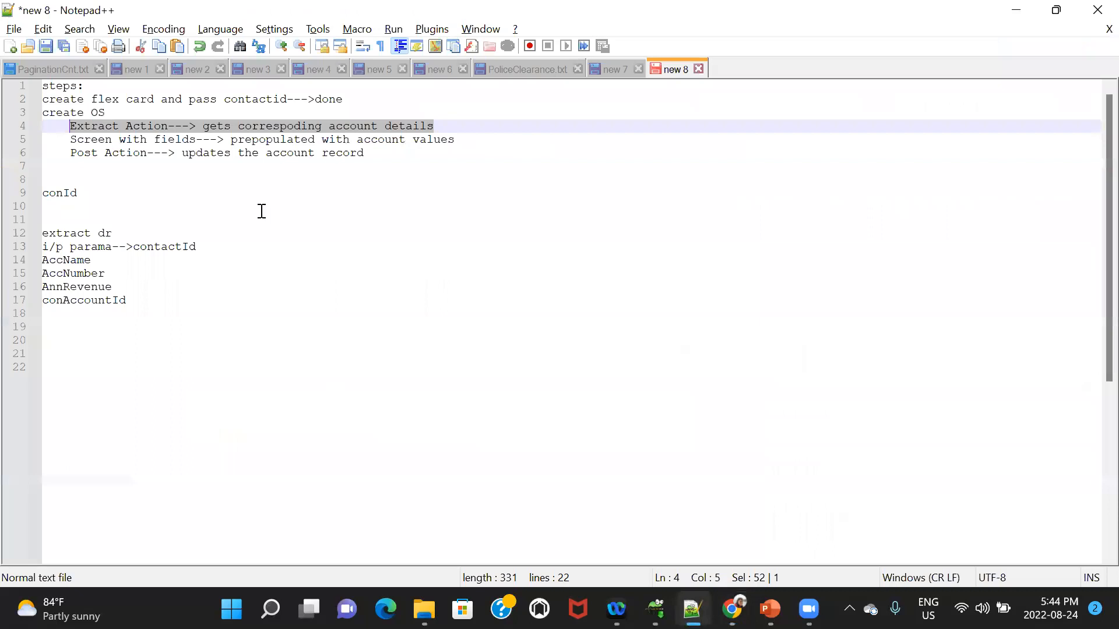
pyautogui.doubleClick(62, 195)
pyautogui.hotkey('ctrl', 'c')
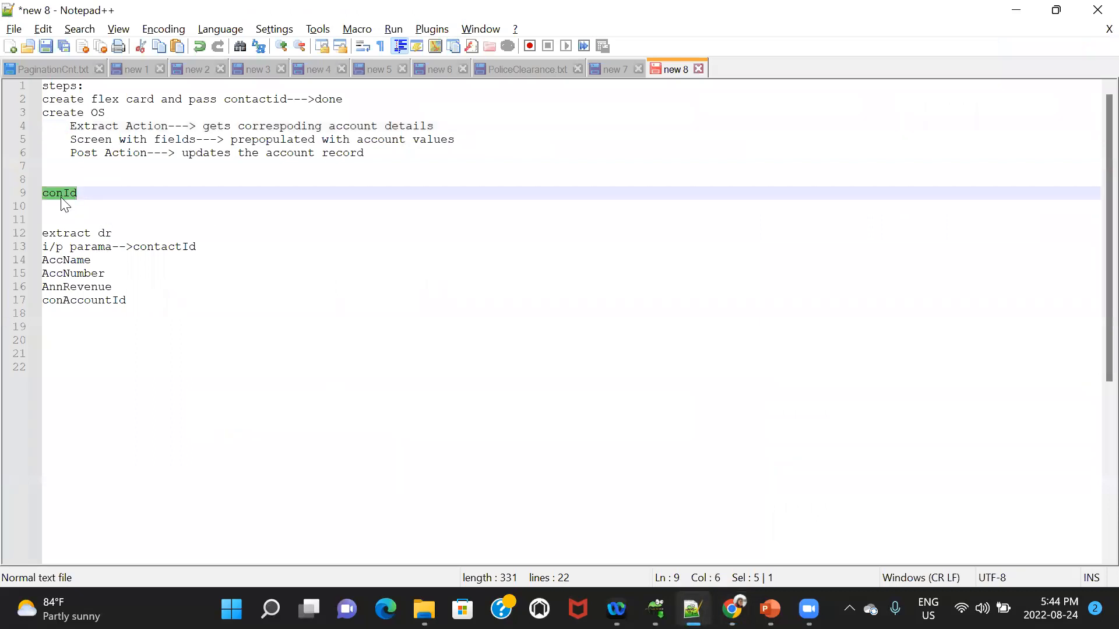
pyautogui.hotkey('alt', 'Tab')
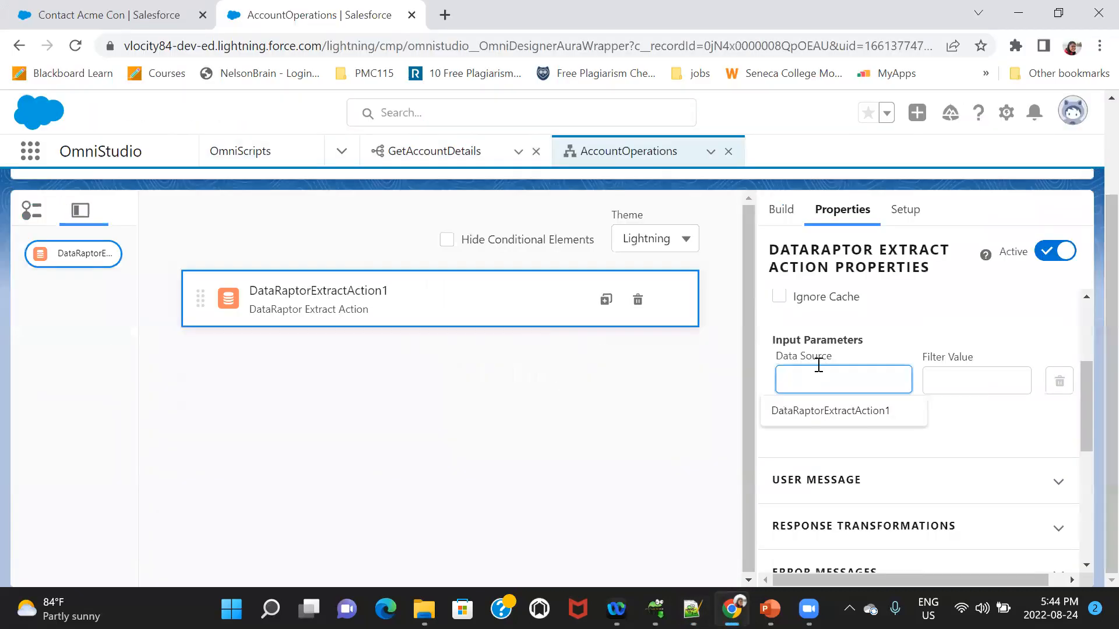
pyautogui.hotkey('ctrl', 'v')
pyautogui.click(924, 337)
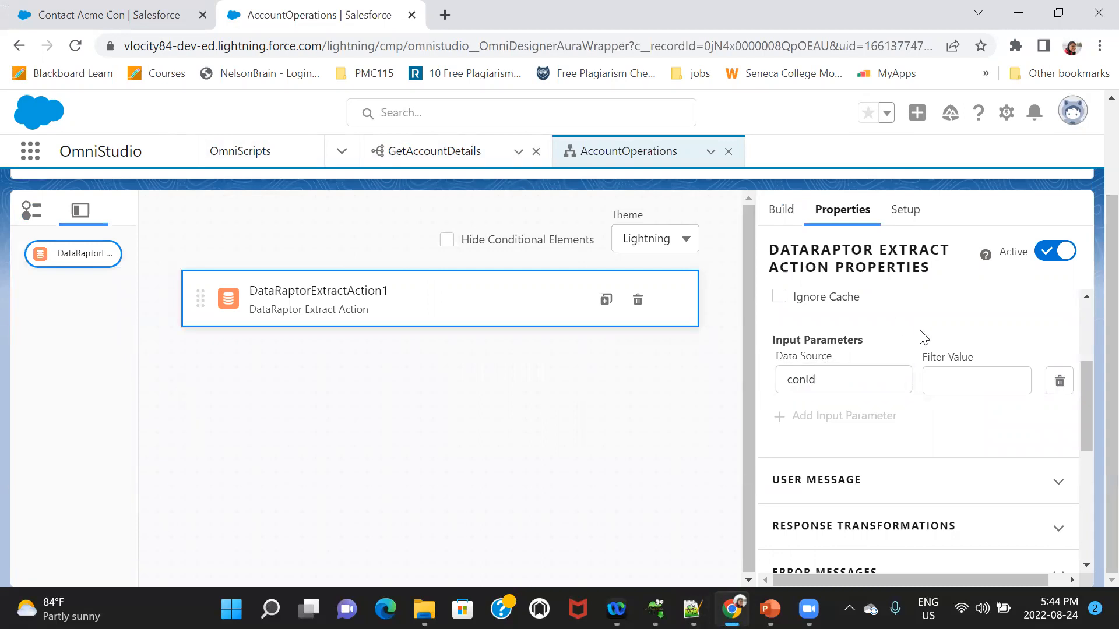
# Step: Check the contactId input name in the Notepad++ notes, the Contact filter of GetAccountDetails, and the record ID in the contact page's URL
pyautogui.hotkey('alt', 'Tab')
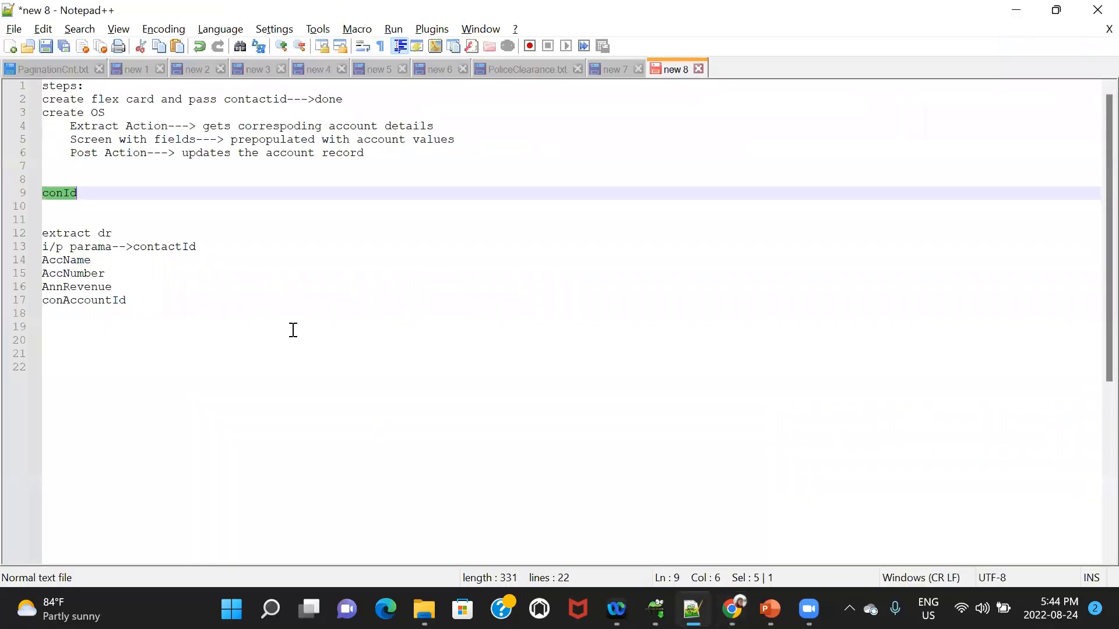
pyautogui.doubleClick(157, 247)
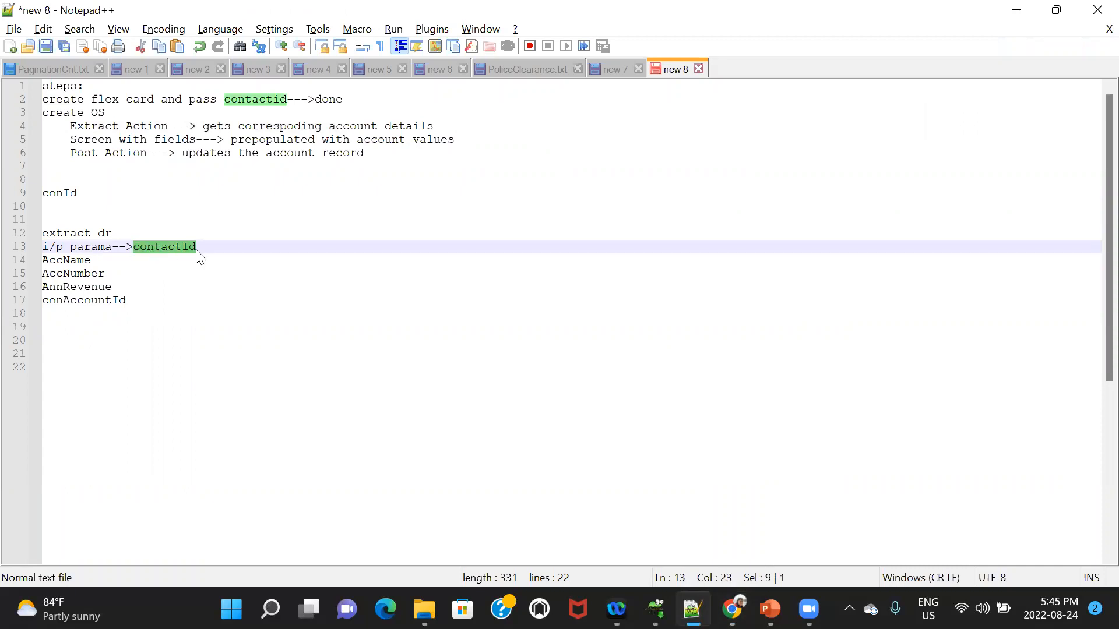
pyautogui.hotkey('alt', 'Tab')
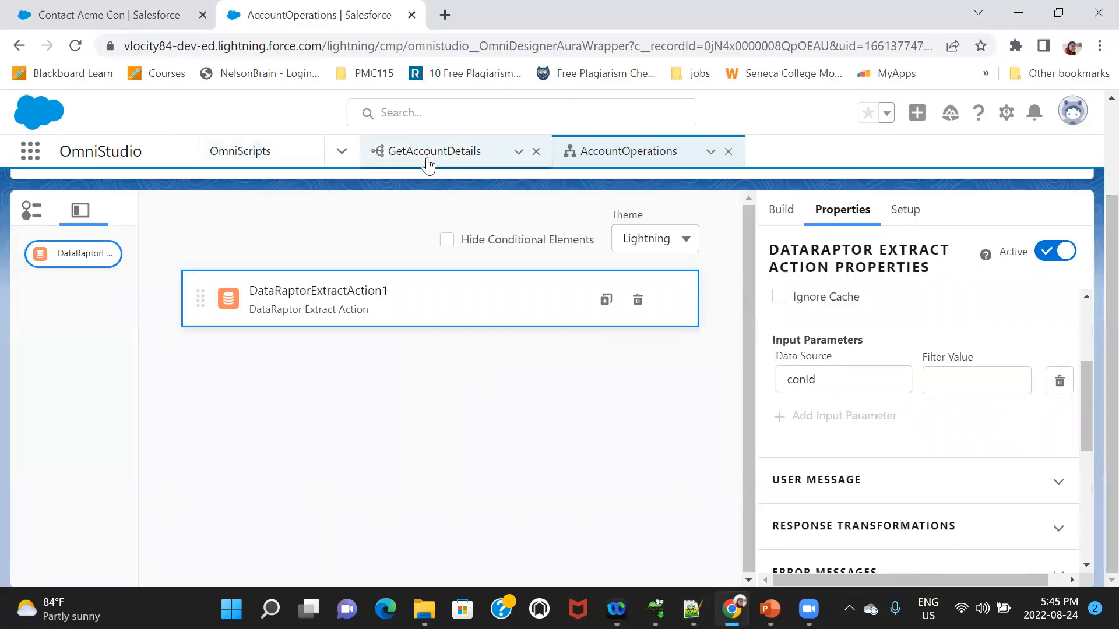
pyautogui.click(431, 155)
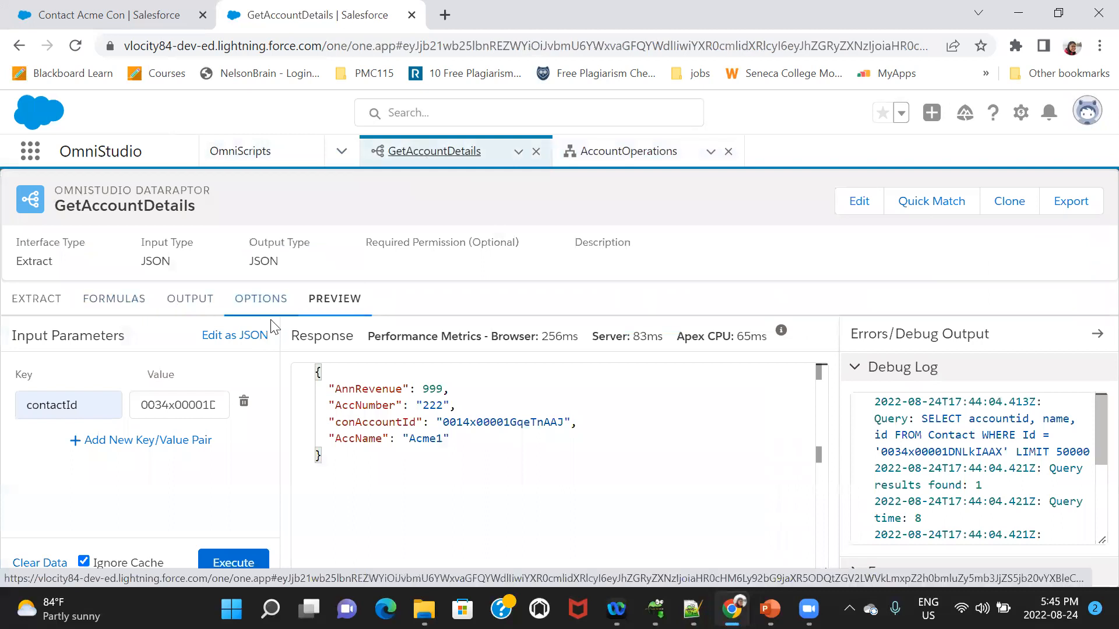
pyautogui.click(43, 305)
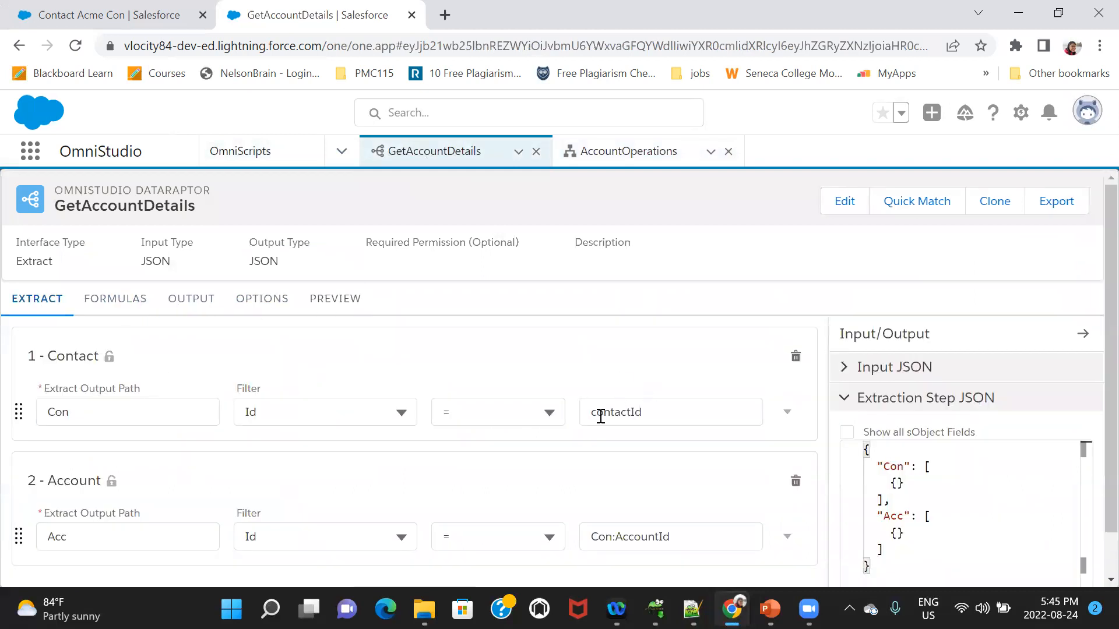
pyautogui.click(30, 14)
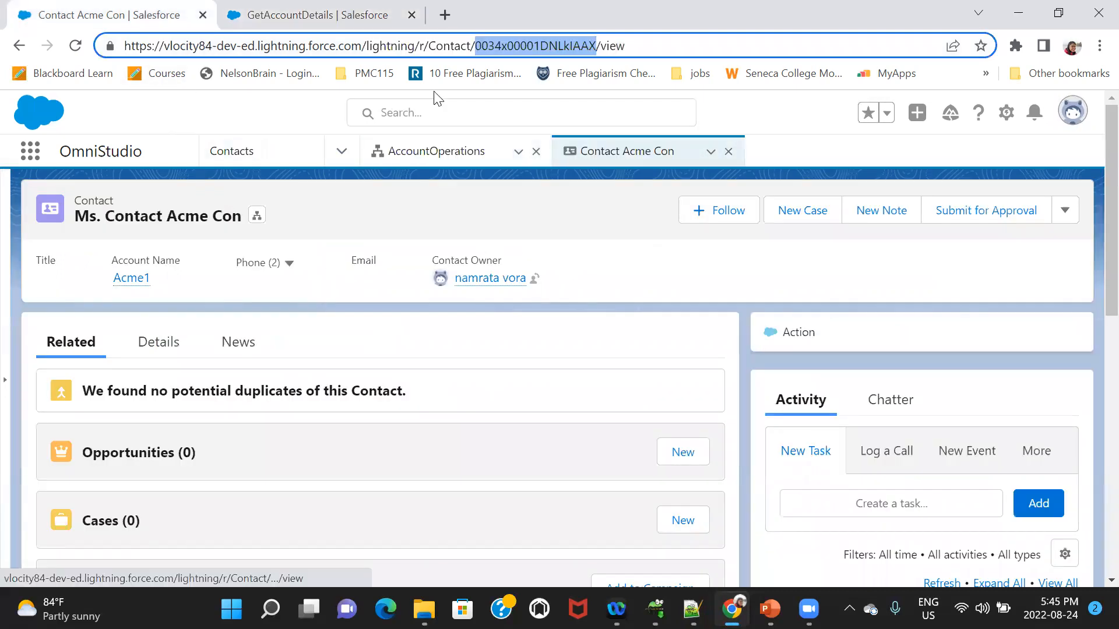
pyautogui.hotkey('ctrl', 'Tab')
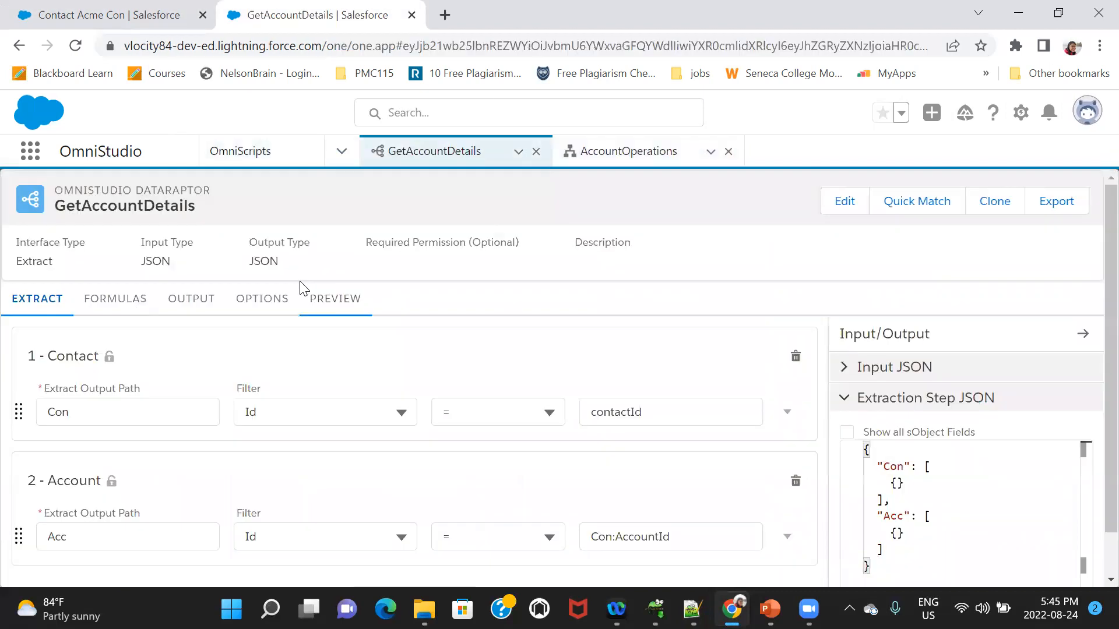
# Step: Return to the AccountOperations OmniScript and set the filter value for the conId input parameter to contactId
pyautogui.click(624, 157)
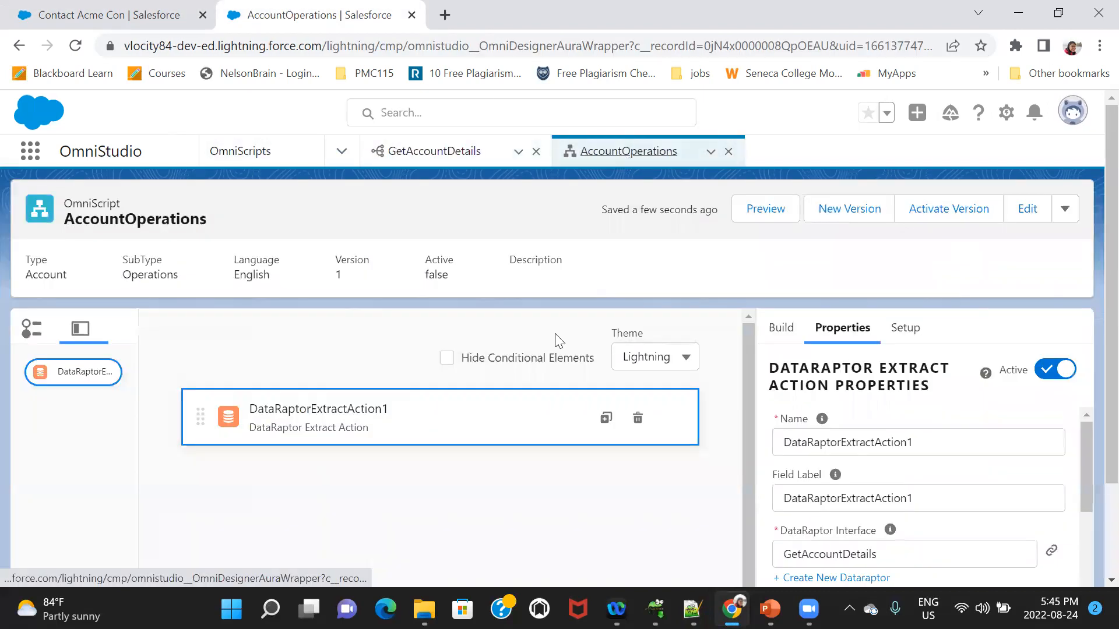
pyautogui.scroll(-2, 1091, 540)
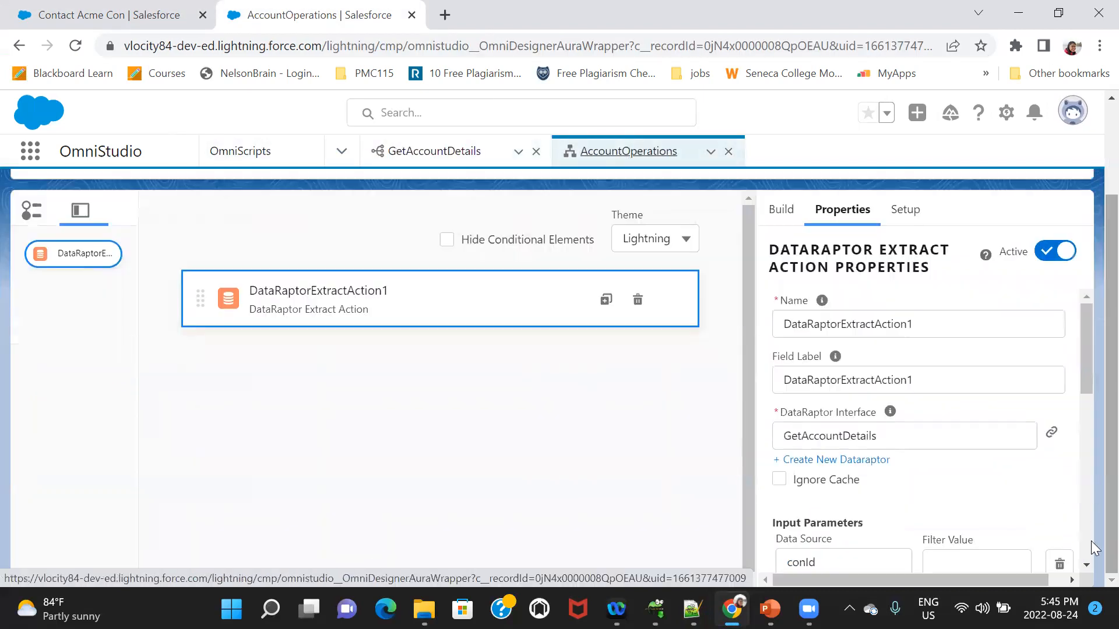
pyautogui.moveTo(1080, 354); pyautogui.dragTo(1091, 386)
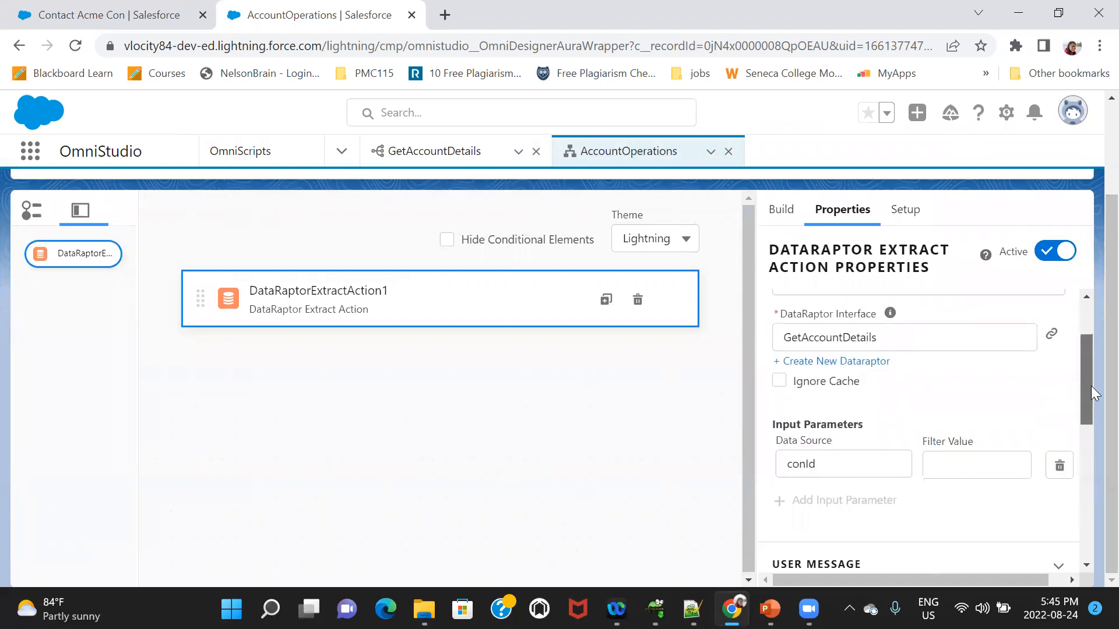
pyautogui.click(934, 465)
pyautogui.press('Down')
pyautogui.press('Return')
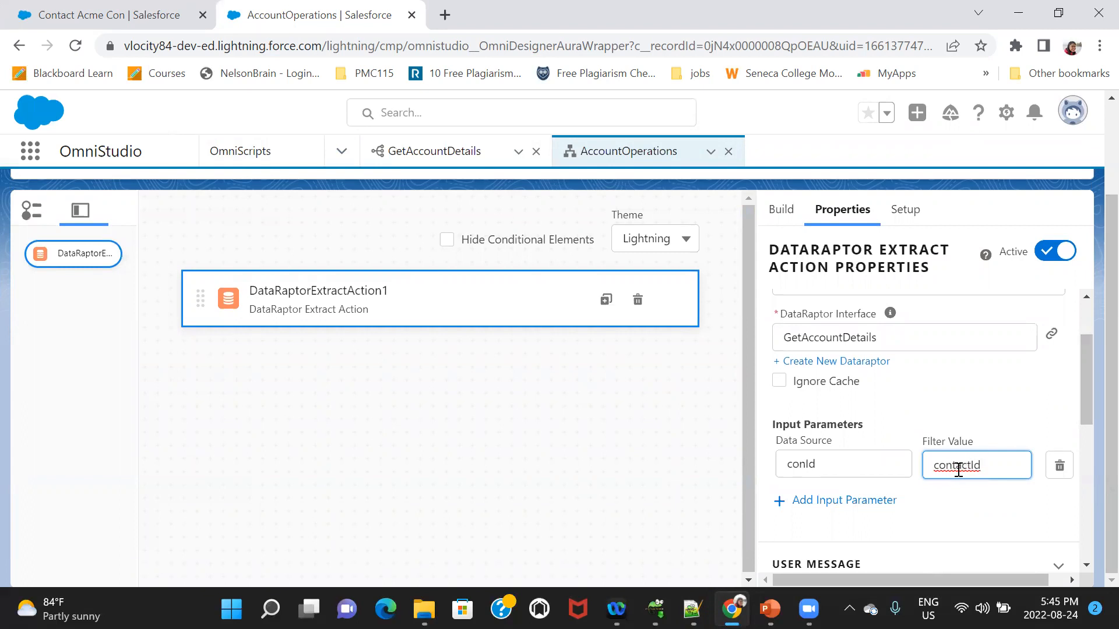
pyautogui.doubleClick(787, 469)
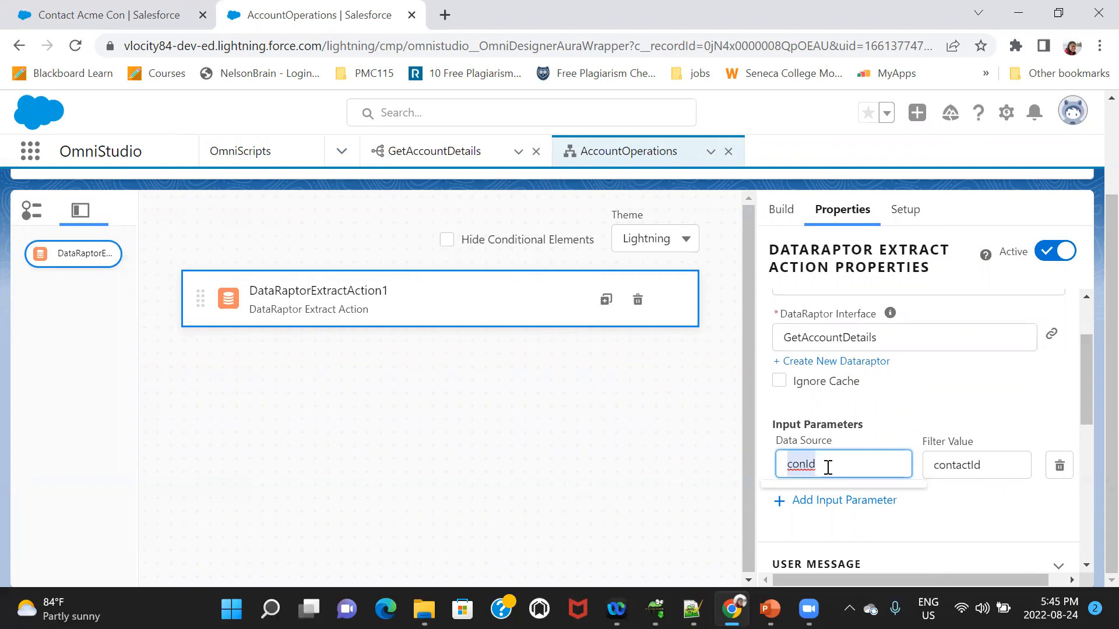
pyautogui.click(951, 403)
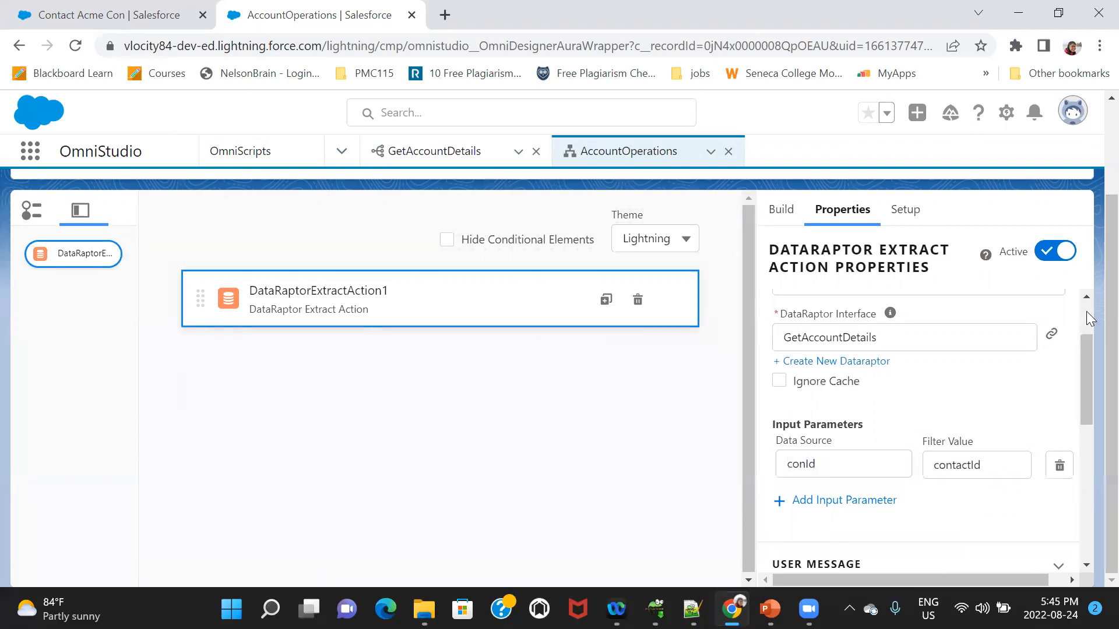
pyautogui.scroll(2, 1086, 311)
pyautogui.scroll(2, 1094, 121)
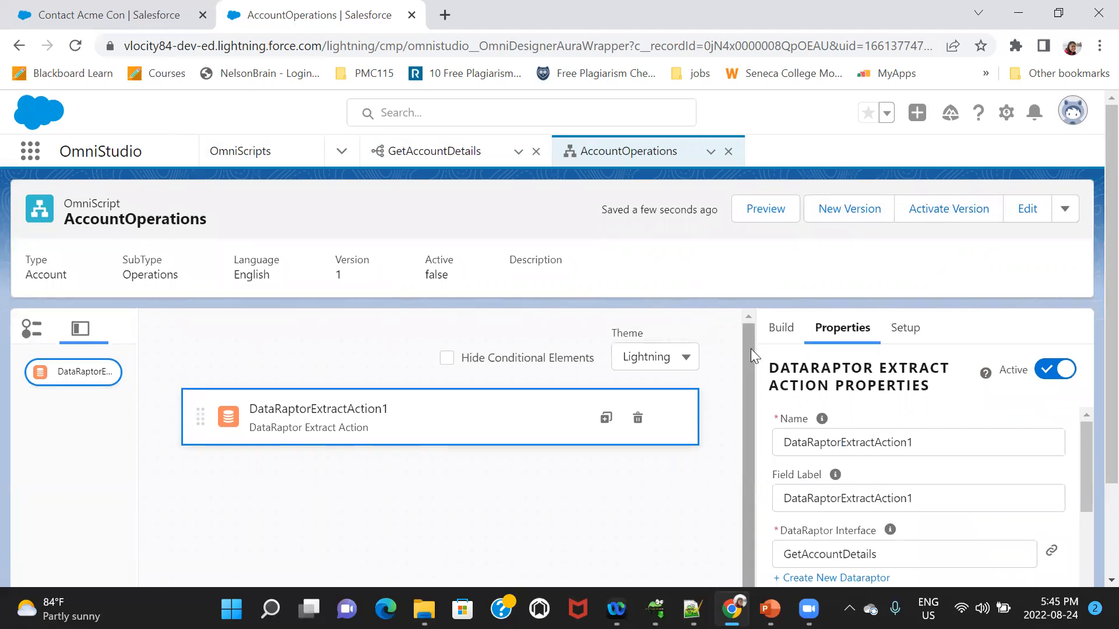
# Step: Switch to the Notepad++ notes and append "--->done" to the Extract Action line
pyautogui.click(691, 609)
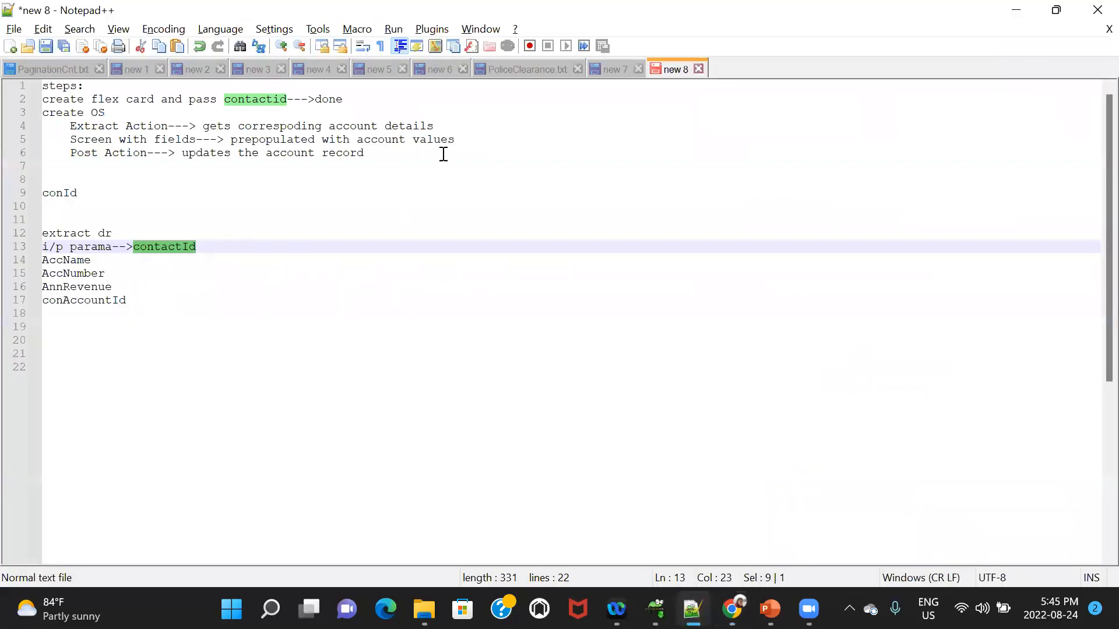
pyautogui.click(443, 126)
pyautogui.write('--->')
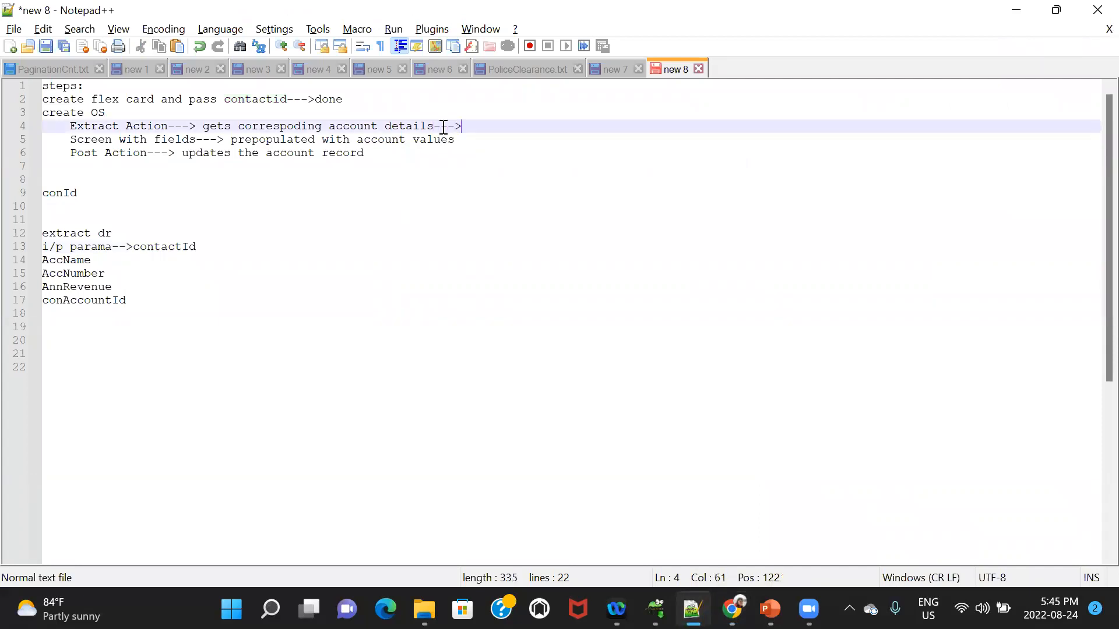
pyautogui.write('don')
pyautogui.click(480, 222)
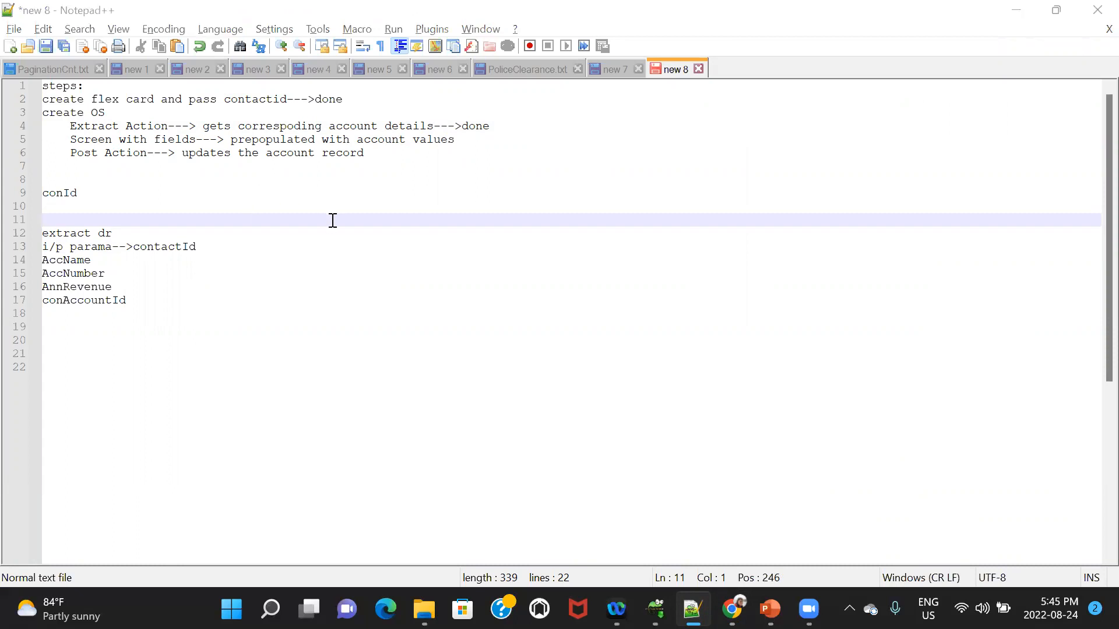
# Step: Switch back to Salesforce and add a Step element below DataRaptorExtractAction1 in the OmniScript
pyautogui.hotkey('alt', 'Tab')
pyautogui.click(790, 337)
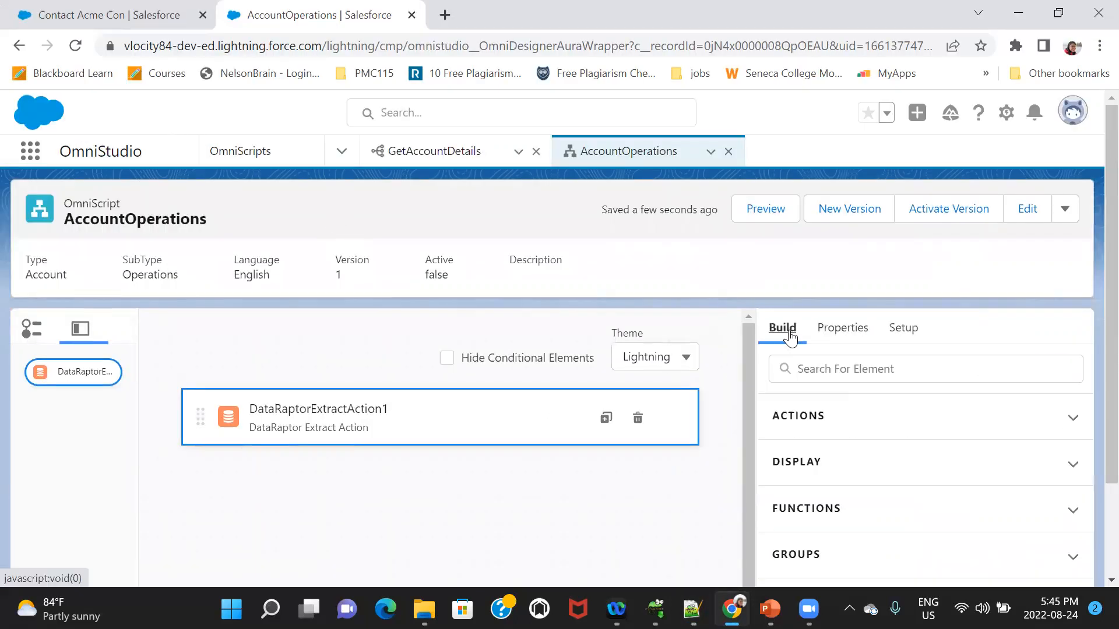
pyautogui.click(821, 368)
pyautogui.write('step')
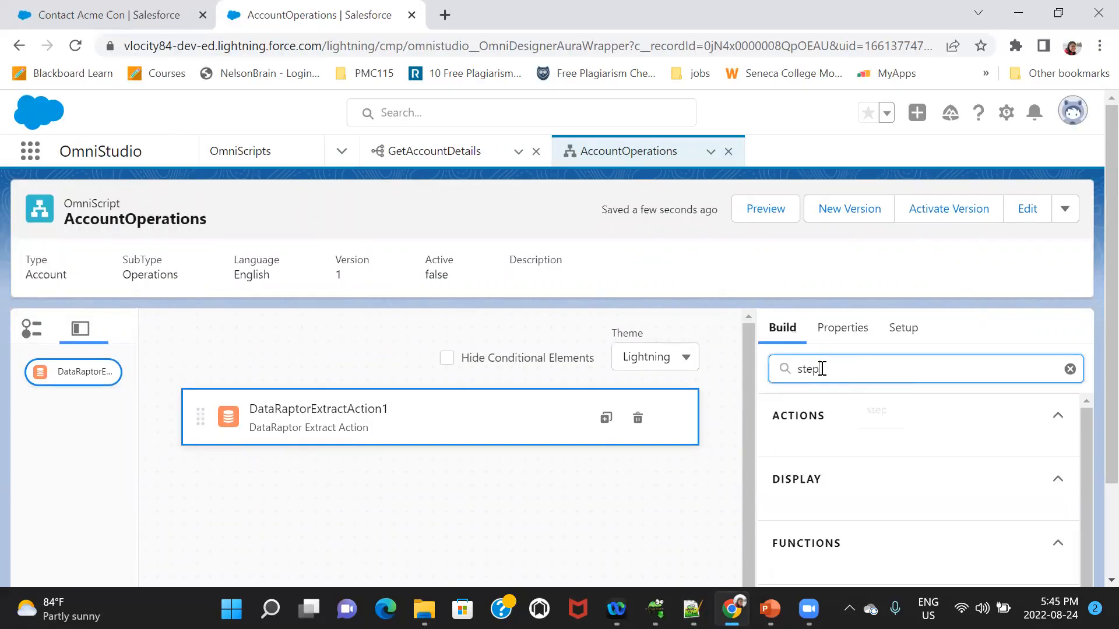
pyautogui.scroll(-2, 1091, 323)
pyautogui.moveTo(889, 542); pyautogui.dragTo(419, 400)
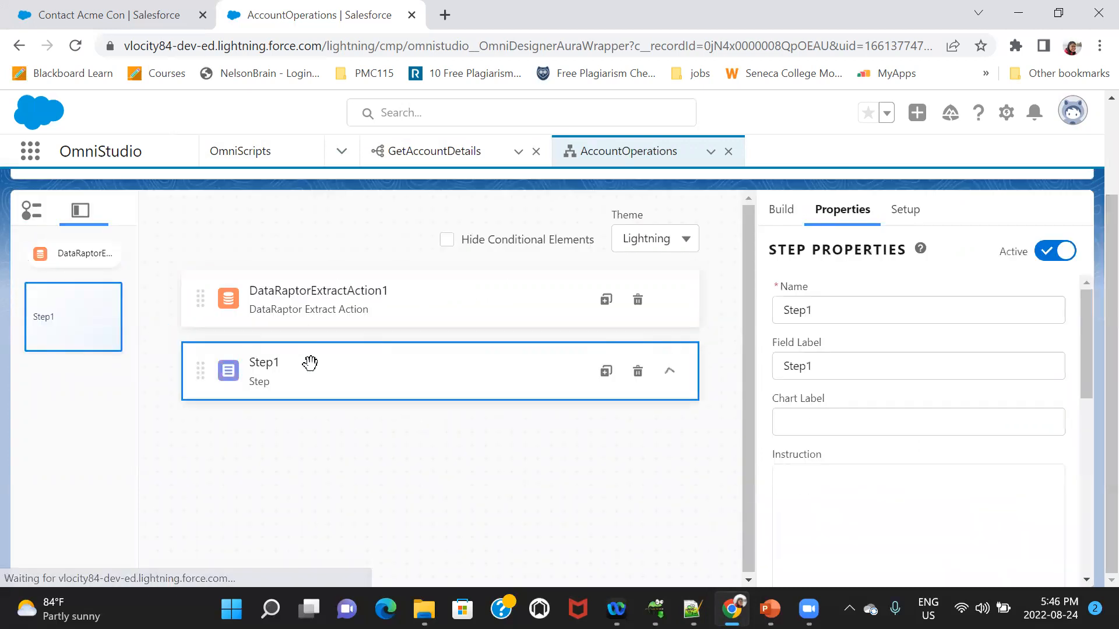
# Step: Find the Text input among the OmniScript elements and add it inside Step1
pyautogui.click(784, 210)
pyautogui.click(820, 256)
pyautogui.press('BackSpace')
pyautogui.press('BackSpace')
pyautogui.press('BackSpace')
pyautogui.press('BackSpace')
pyautogui.write('text')
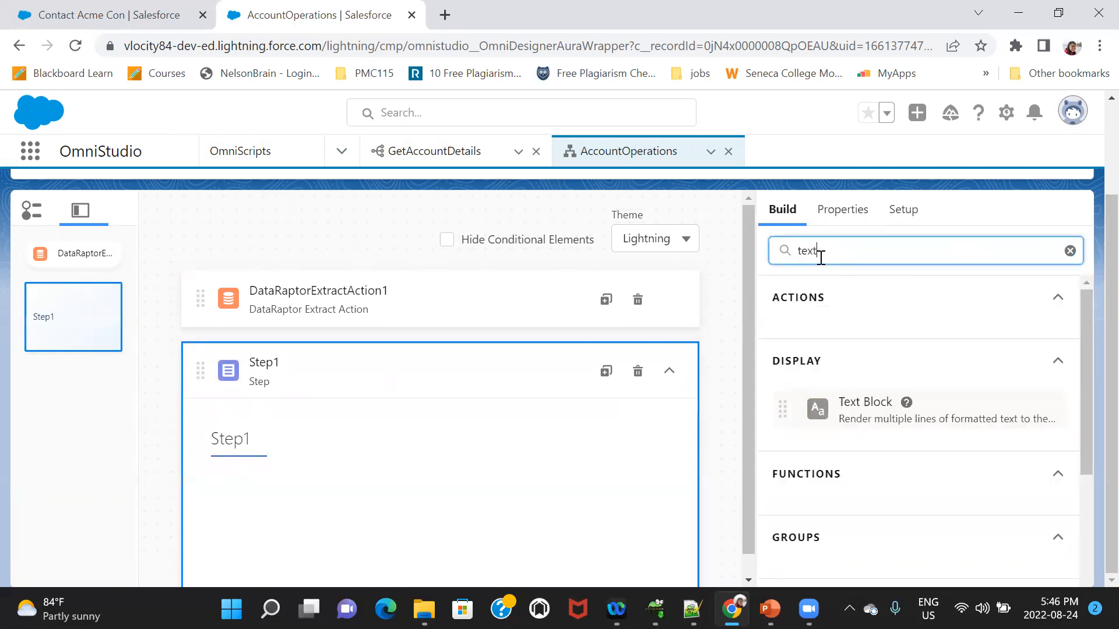
pyautogui.moveTo(1087, 349); pyautogui.dragTo(956, 470)
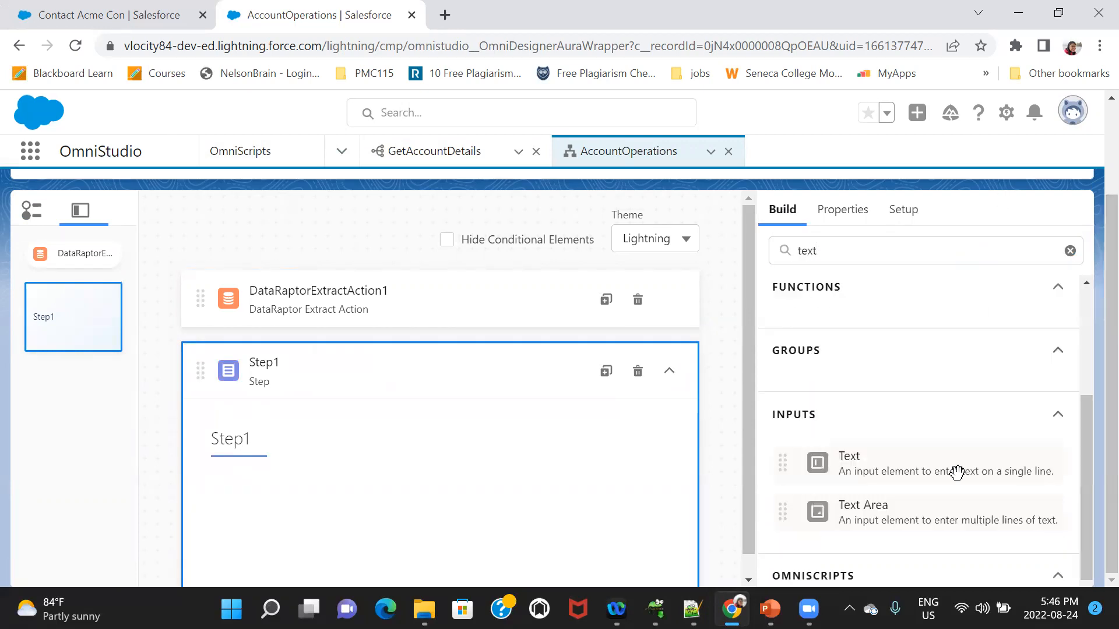
pyautogui.moveTo(427, 515); pyautogui.dragTo(268, 477)
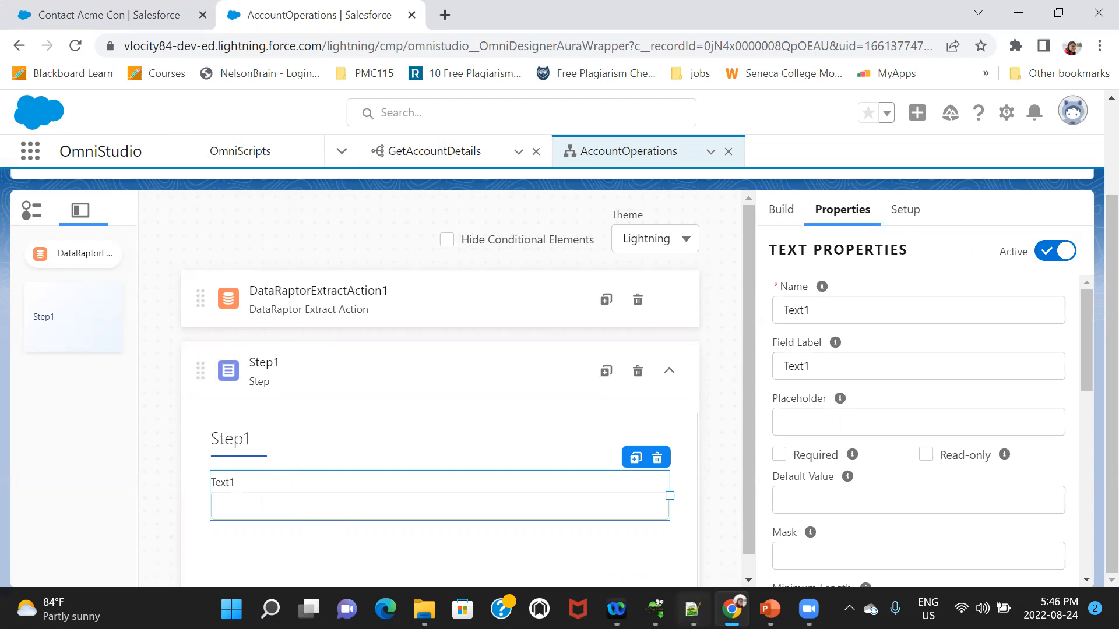
# Step: Check the output field names in the Notepad++ notes and the output mappings of GetAccountDetails, returning to the AccountOperations OmniScript
pyautogui.click(692, 609)
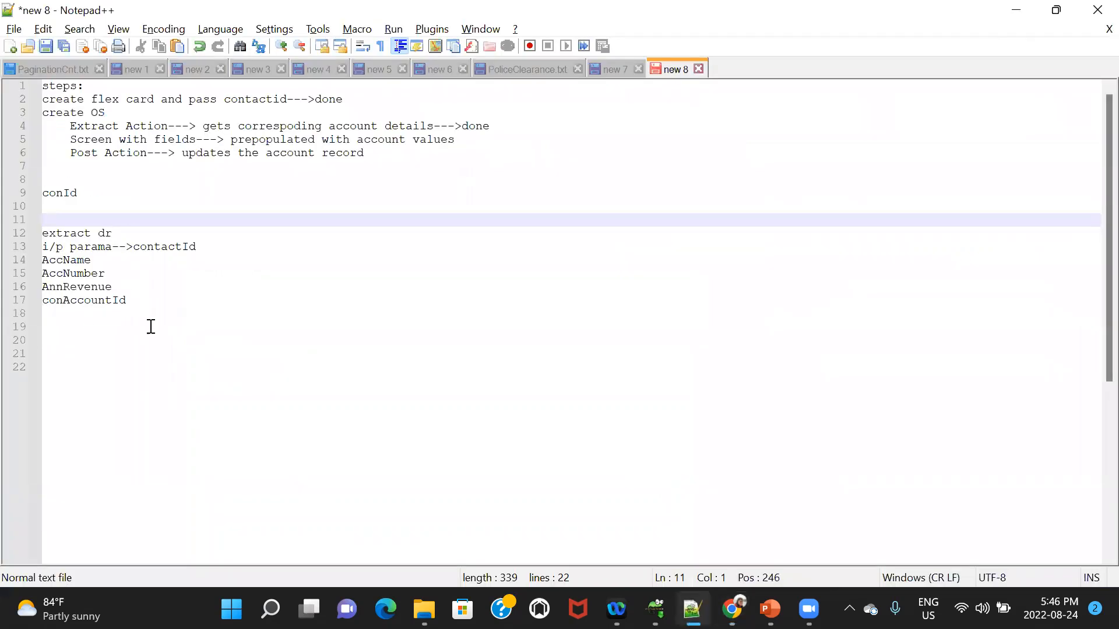
pyautogui.hotkey('alt', 'Tab')
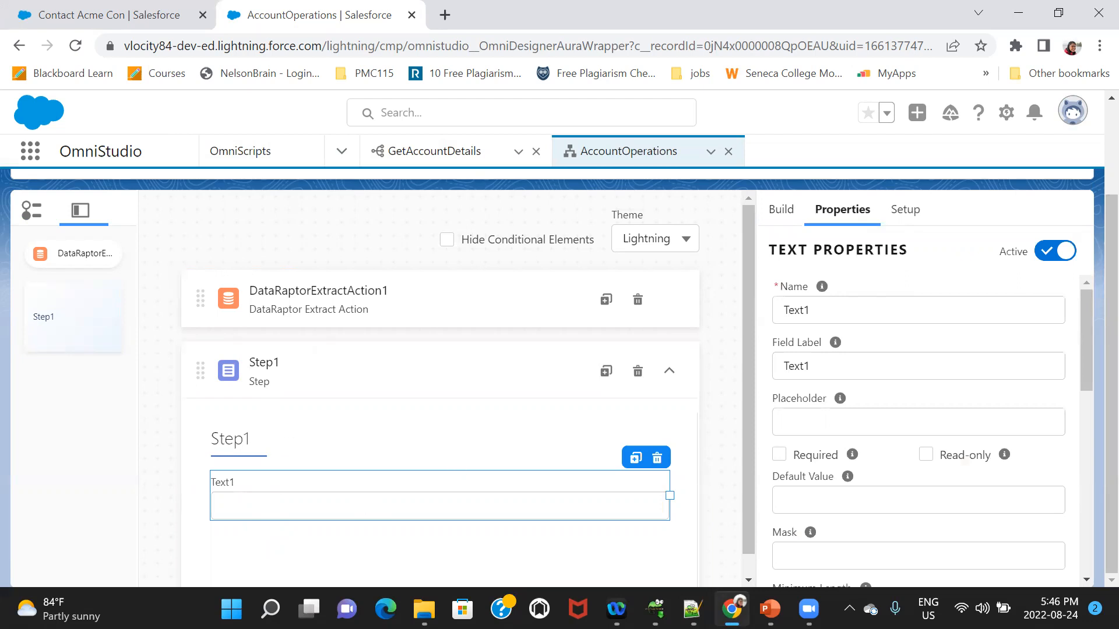
pyautogui.click(462, 151)
pyautogui.click(193, 300)
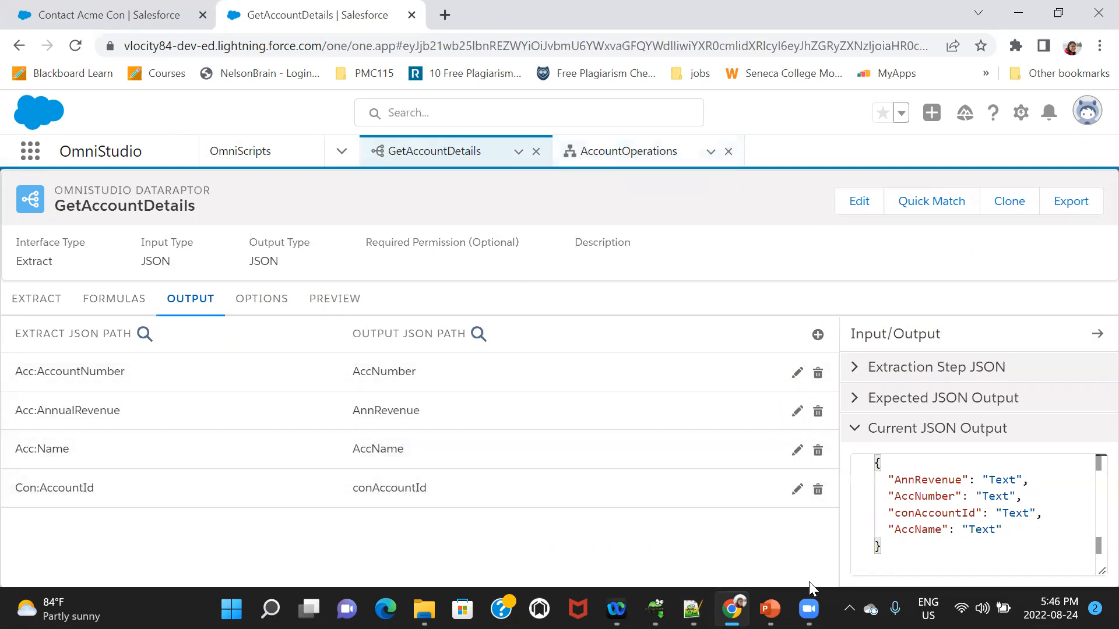
pyautogui.moveTo(770, 609)
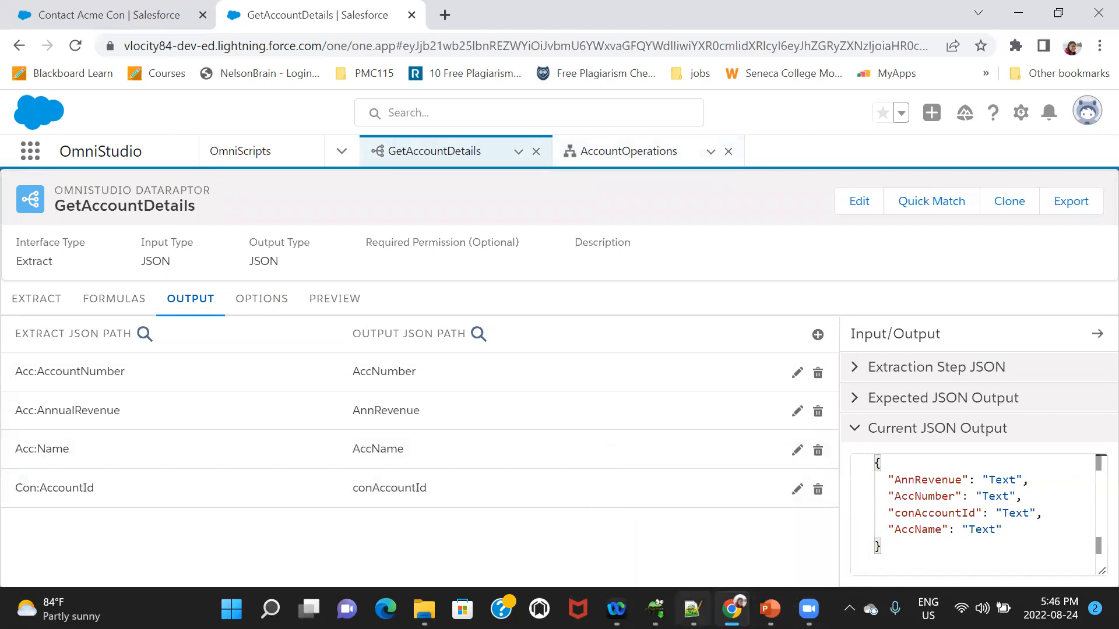
pyautogui.click(692, 609)
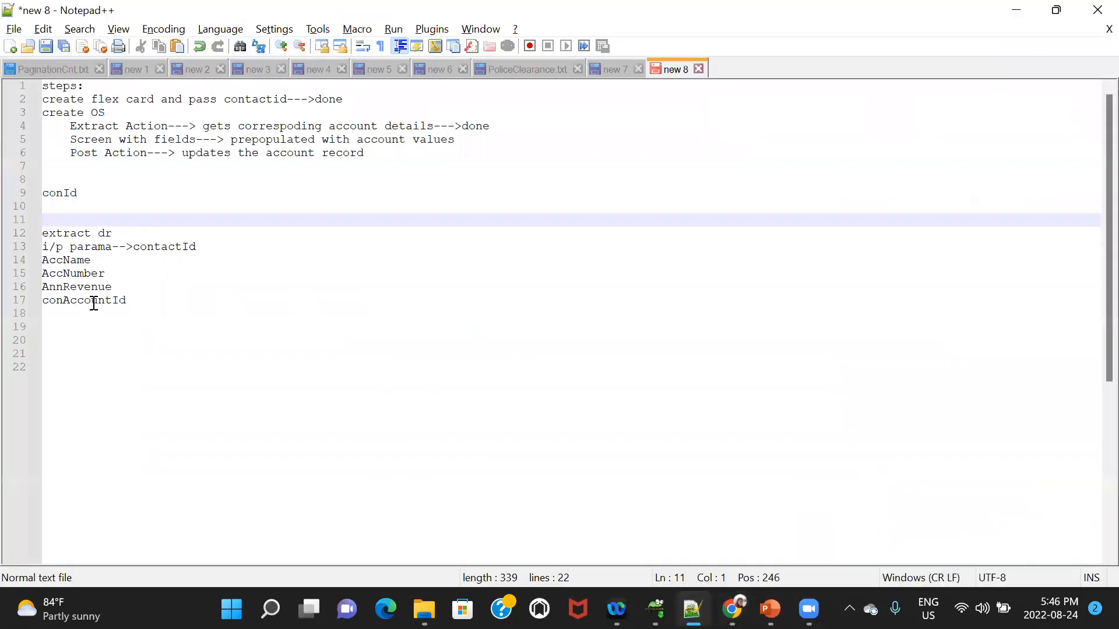
pyautogui.hotkey('alt', 'Tab')
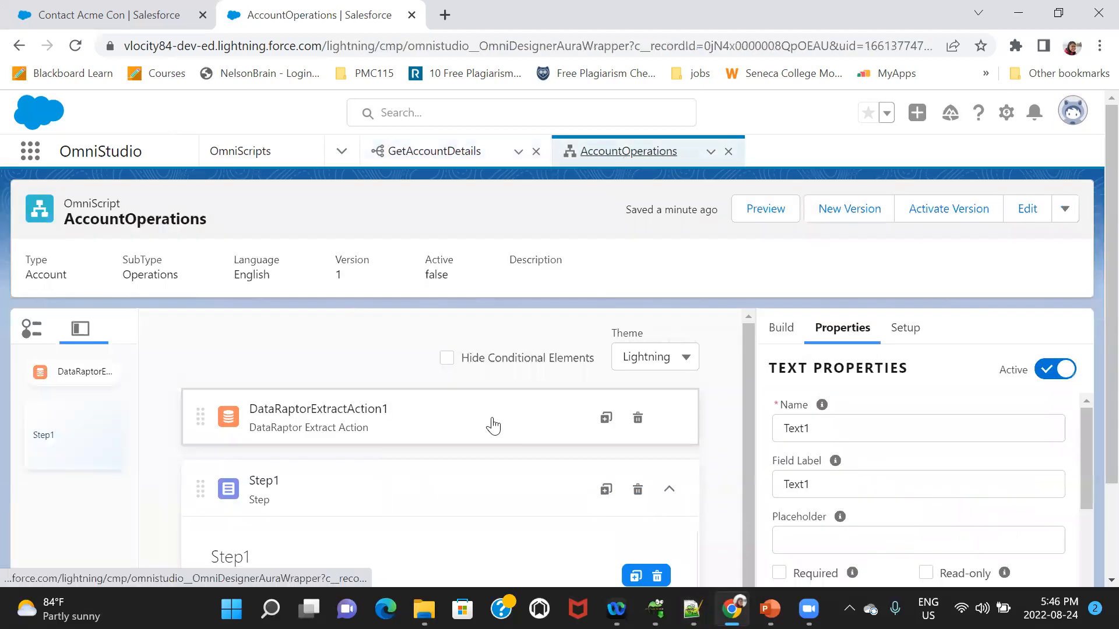
pyautogui.moveTo(1111, 320); pyautogui.dragTo(1110, 413)
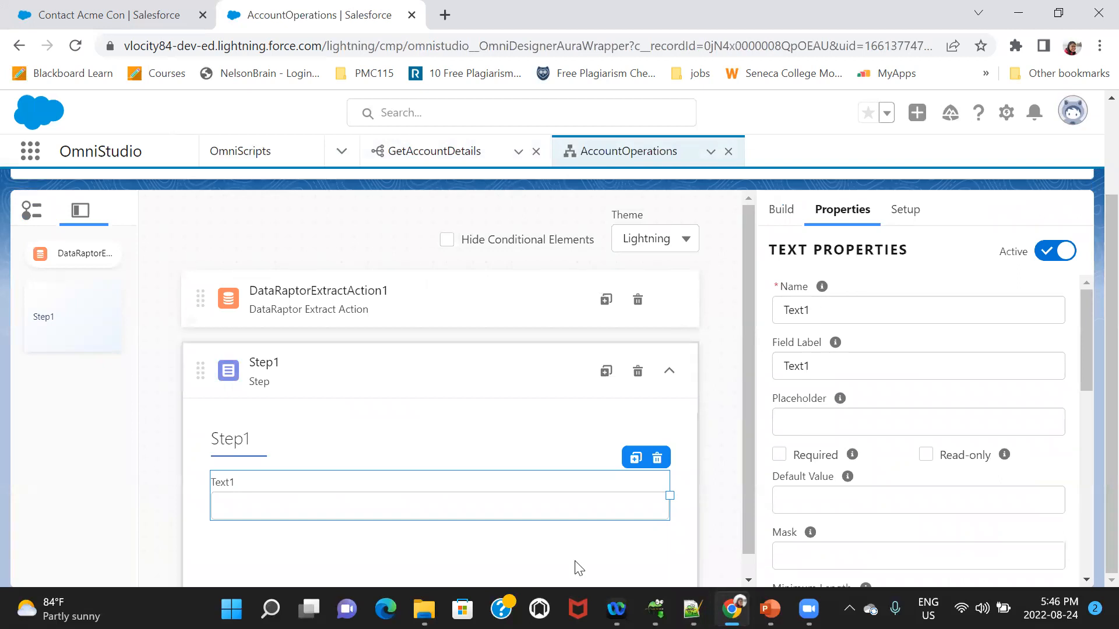
# Step: Copy AccName from the Notepad++ notes as the new text element's name and set its field label to Account Name
pyautogui.click(691, 609)
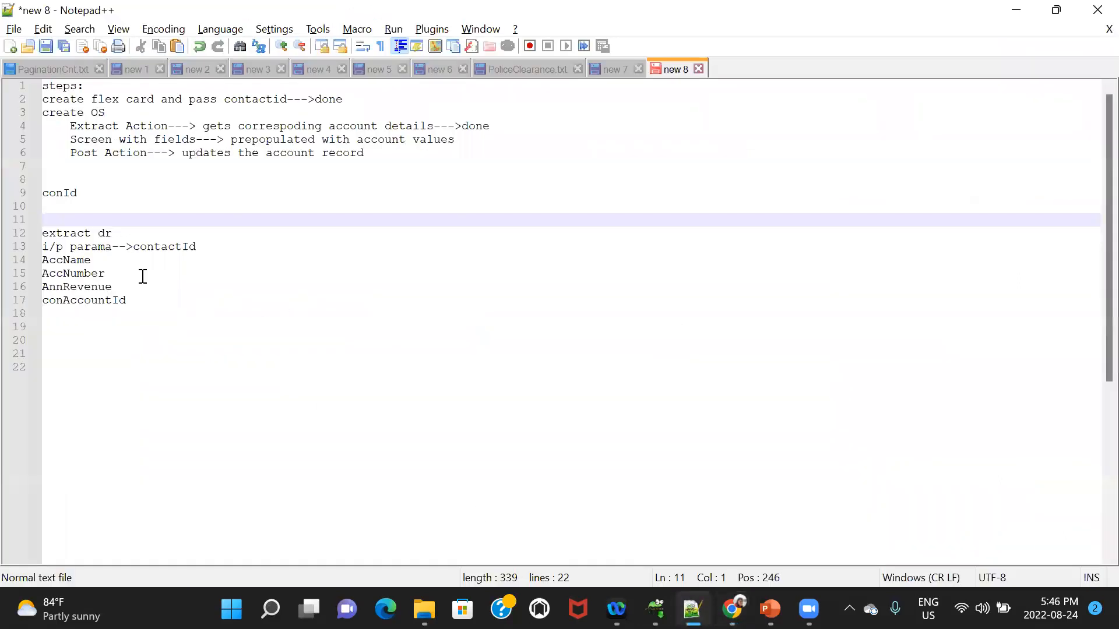
pyautogui.doubleClick(77, 261)
pyautogui.hotkey('ctrl', 'c')
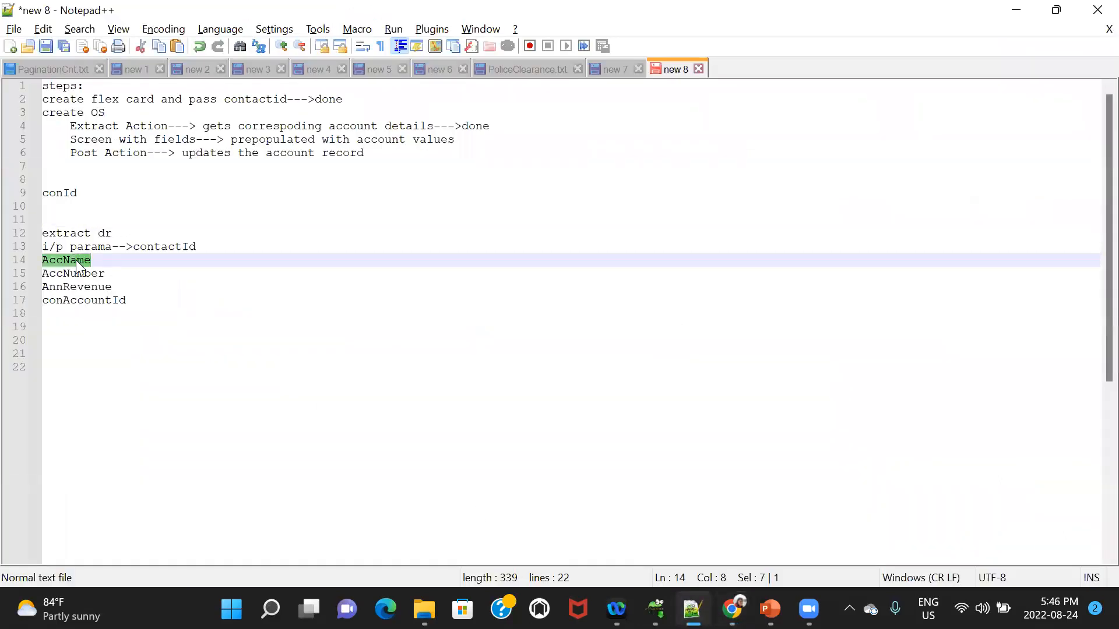
pyautogui.hotkey('alt', 'Tab')
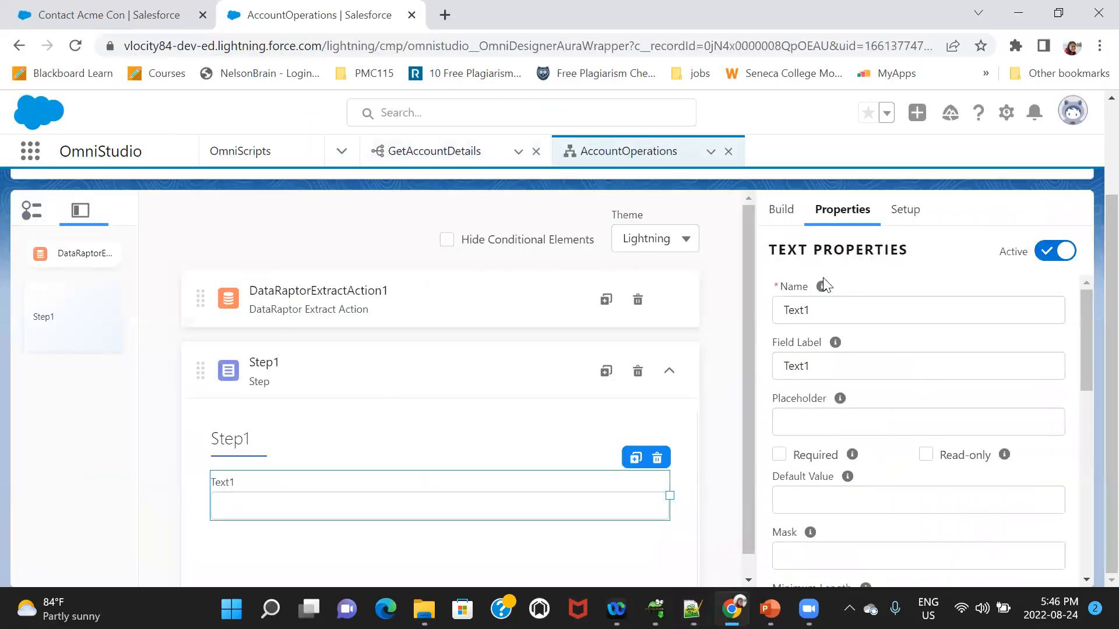
pyautogui.doubleClick(820, 312)
pyautogui.hotkey('ctrl', 'v')
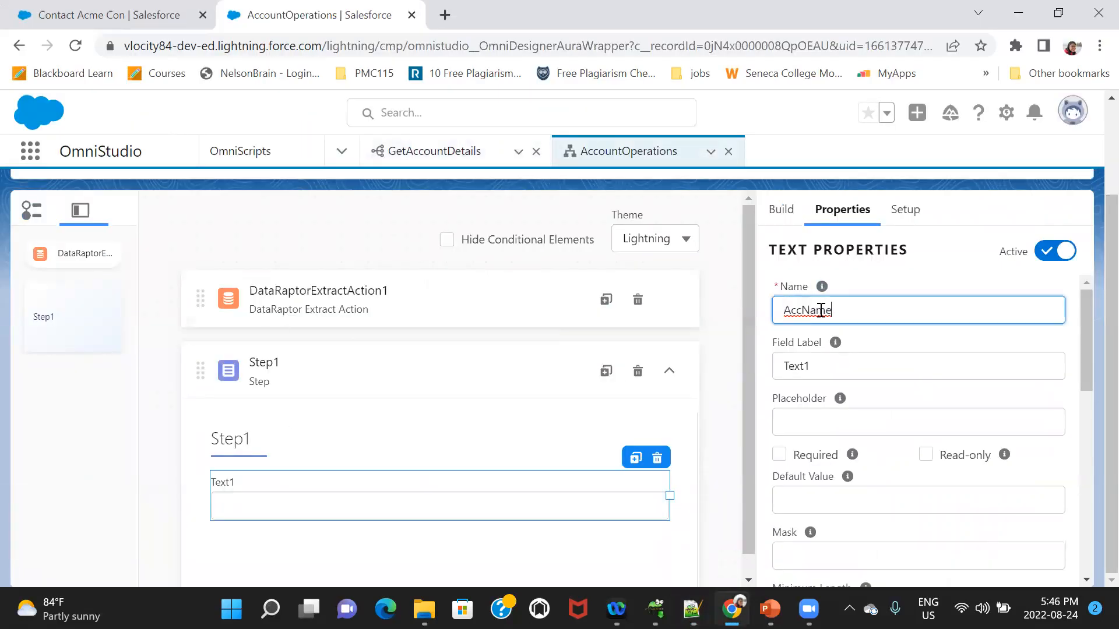
pyautogui.doubleClick(819, 368)
pyautogui.write('Account Name')
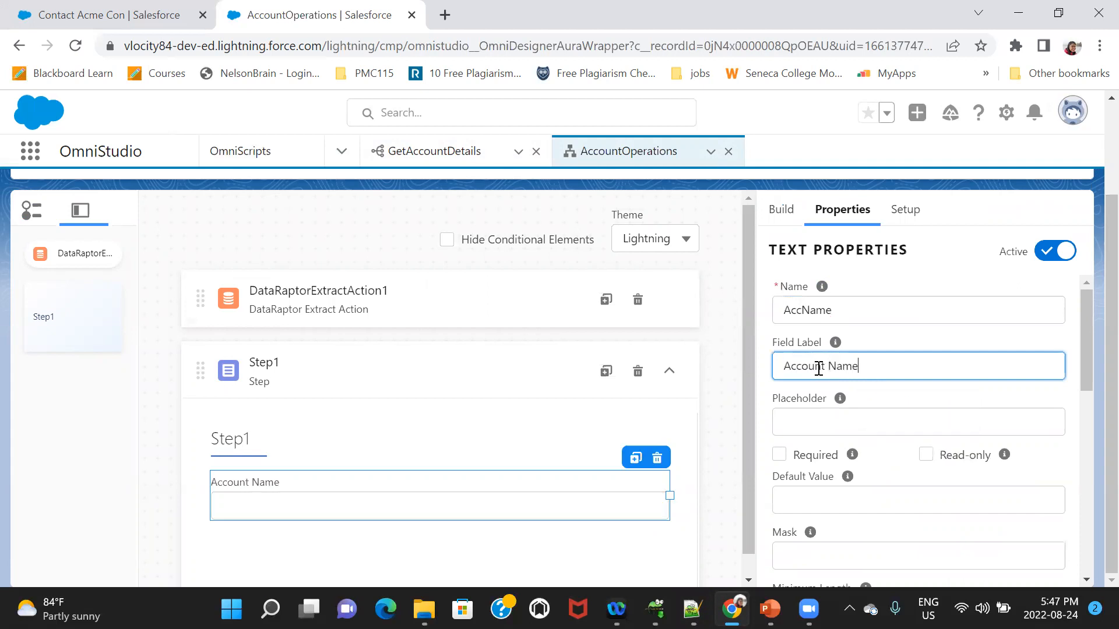
pyautogui.click(542, 543)
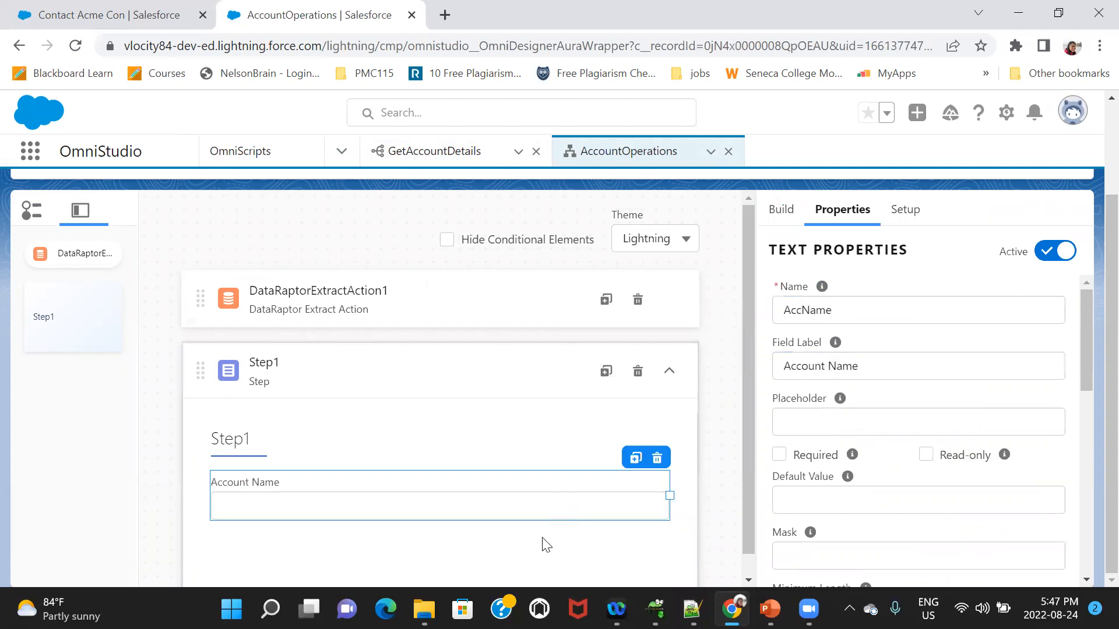
# Step: Add a second Text input to Step1 below the Account Name field
pyautogui.click(781, 211)
pyautogui.click(824, 250)
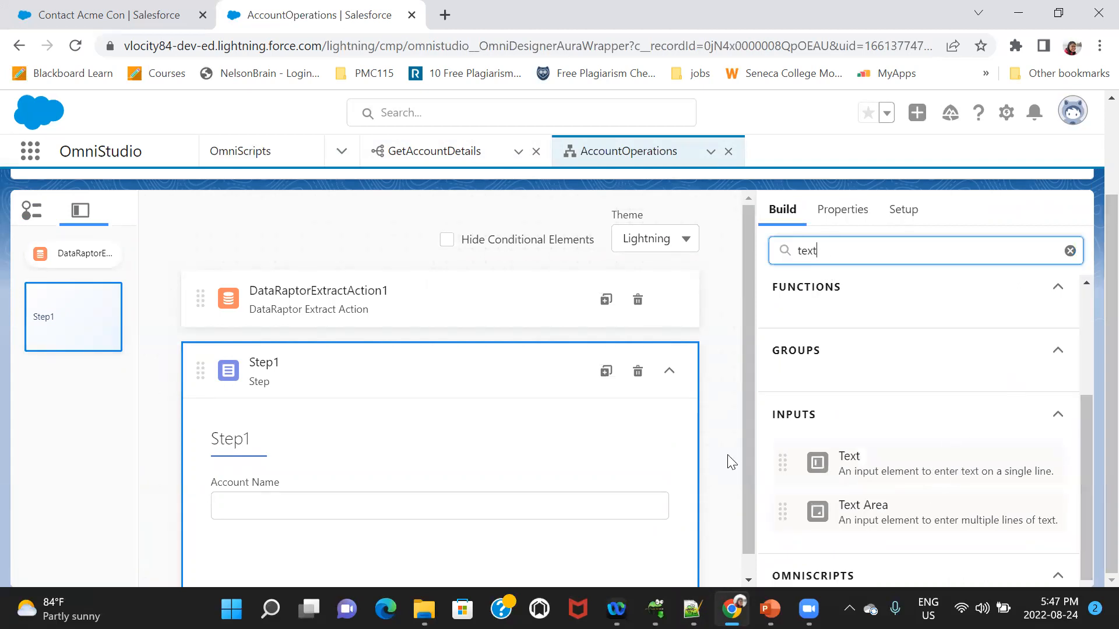
pyautogui.scroll(-1, 732, 565)
pyautogui.moveTo(849, 456); pyautogui.dragTo(365, 519)
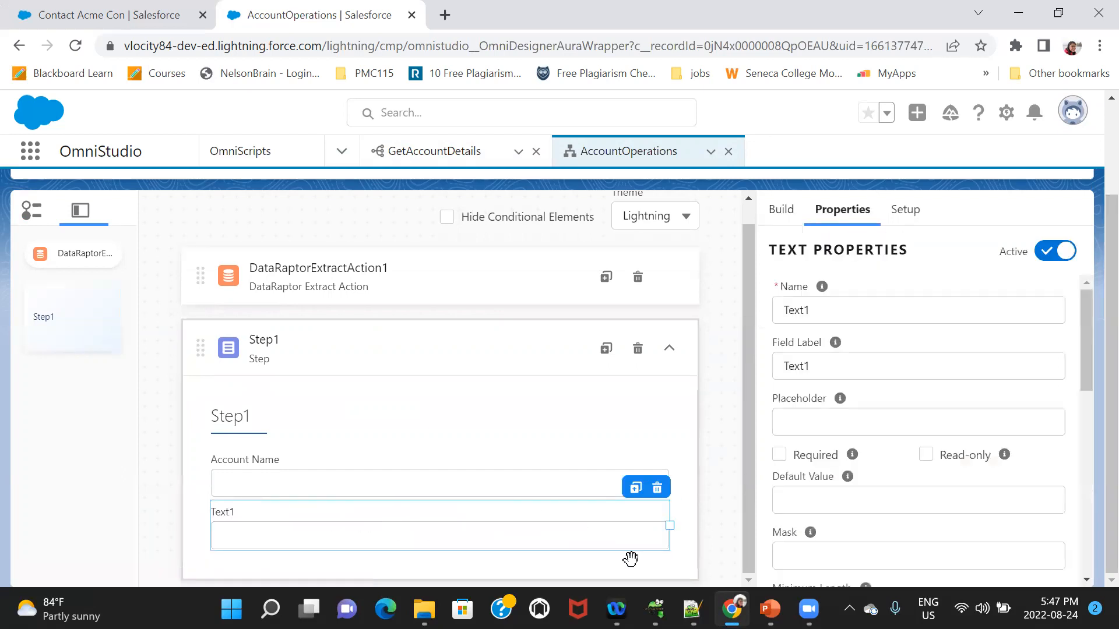
# Step: Copy AccNumber from the Notepad++ notes as the second text element's name and set its field label to Account Number
pyautogui.click(692, 609)
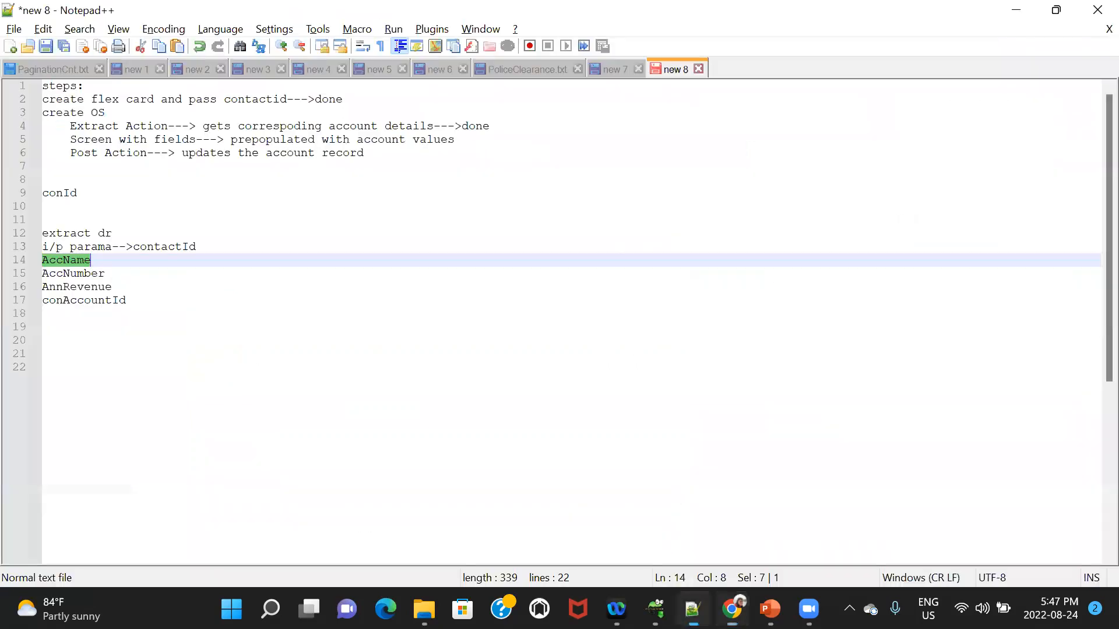
pyautogui.doubleClick(88, 273)
pyautogui.hotkey('ctrl', 'c')
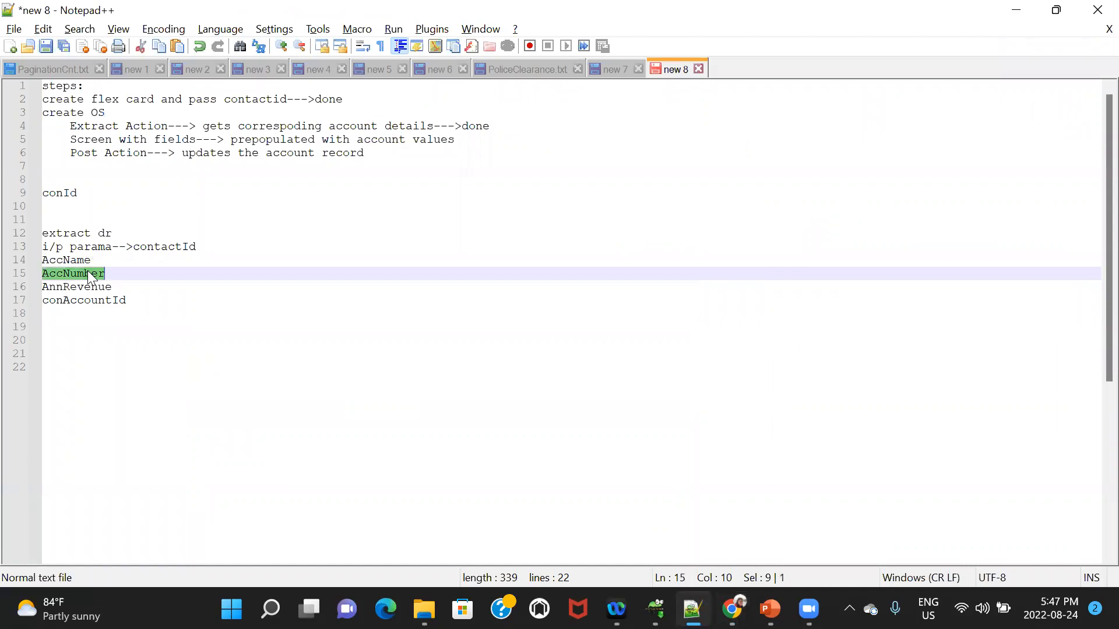
pyautogui.hotkey('alt', 'Tab')
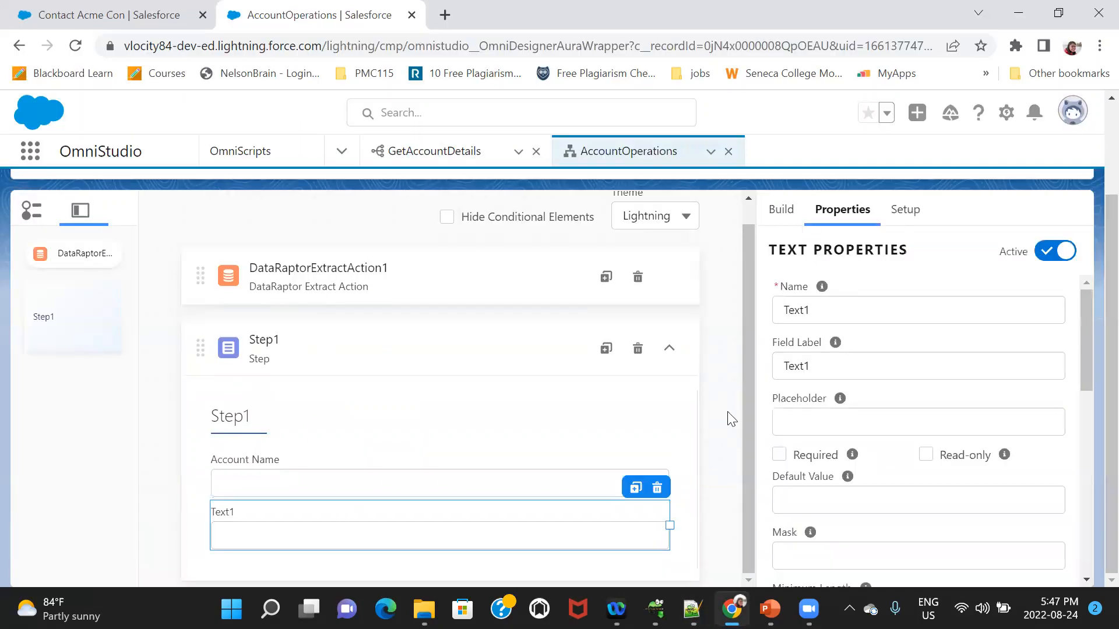
pyautogui.click(818, 312)
pyautogui.hotkey('ctrl', 'a')
pyautogui.hotkey('ctrl', 'v')
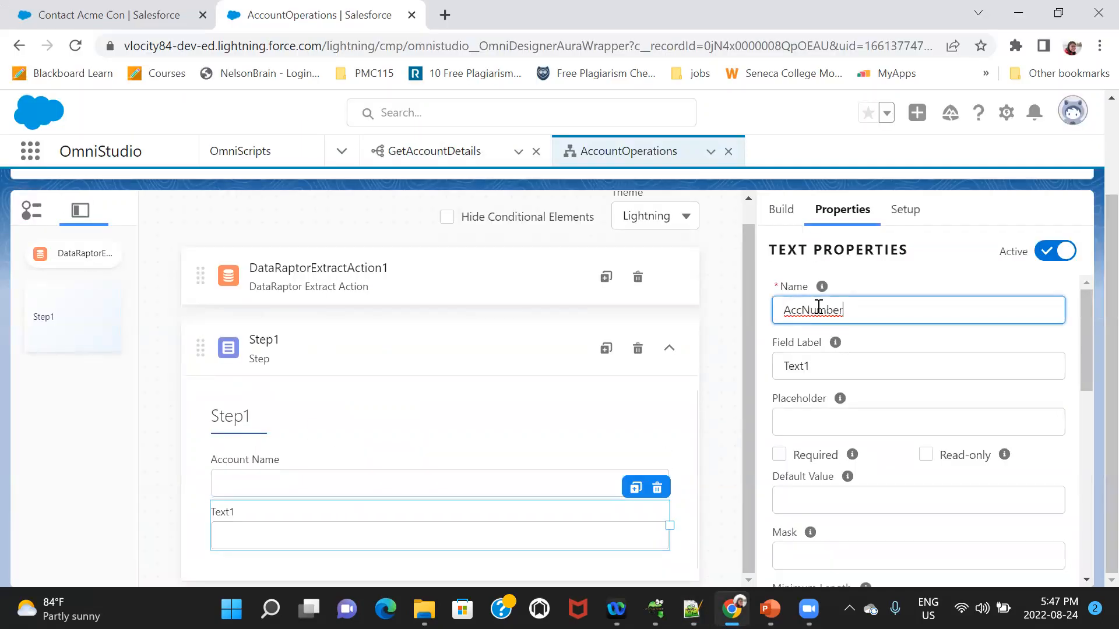
pyautogui.click(833, 367)
pyautogui.hotkey('ctrl', 'a')
pyautogui.write('Ac')
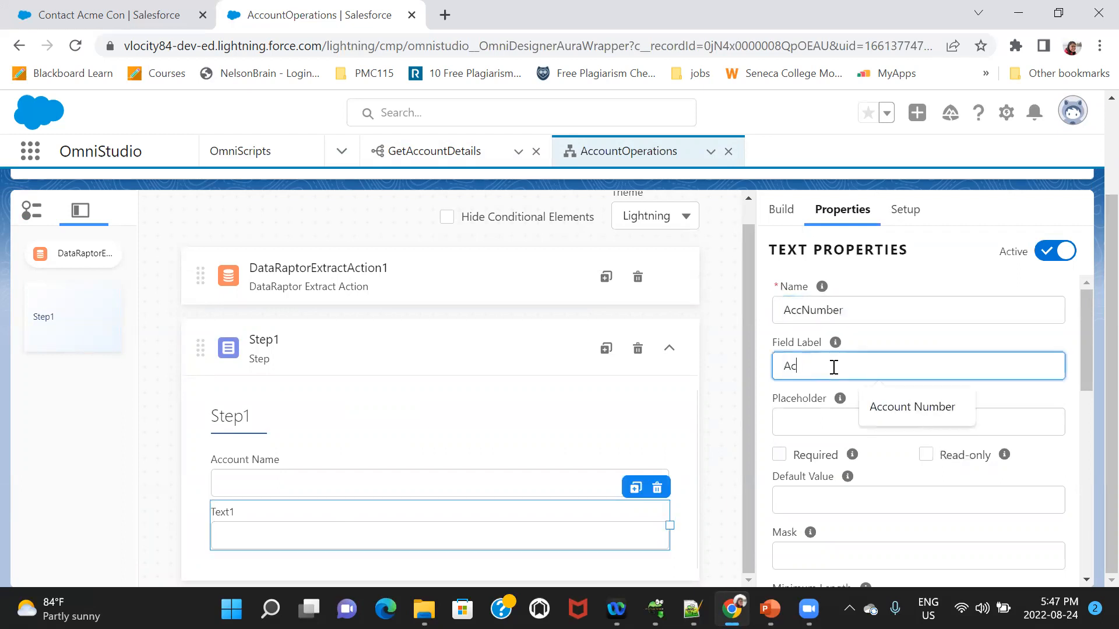
pyautogui.write('count Number')
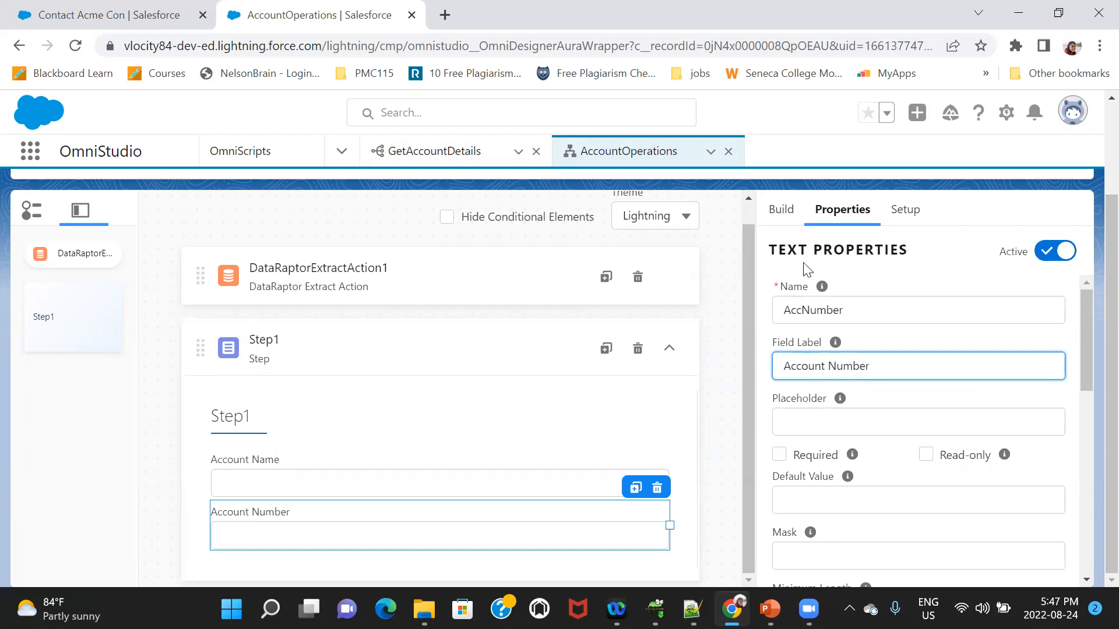
# Step: Find the Currency input by searching for "curre" and add it to Step1 below the Account Number field
pyautogui.click(781, 215)
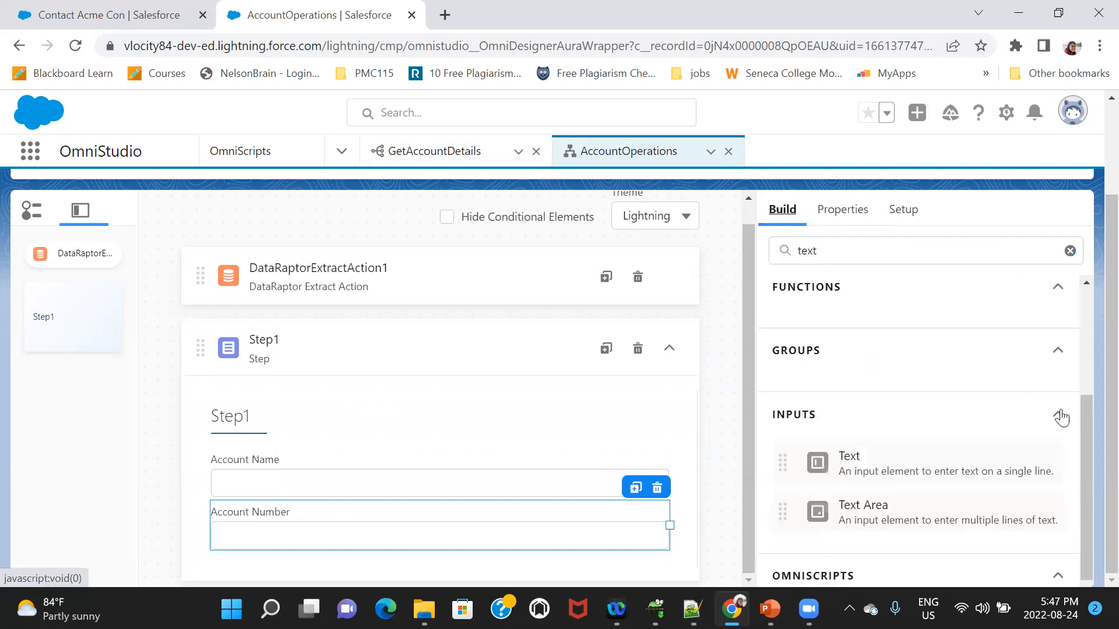
pyautogui.doubleClick(841, 248)
pyautogui.press('BackSpace')
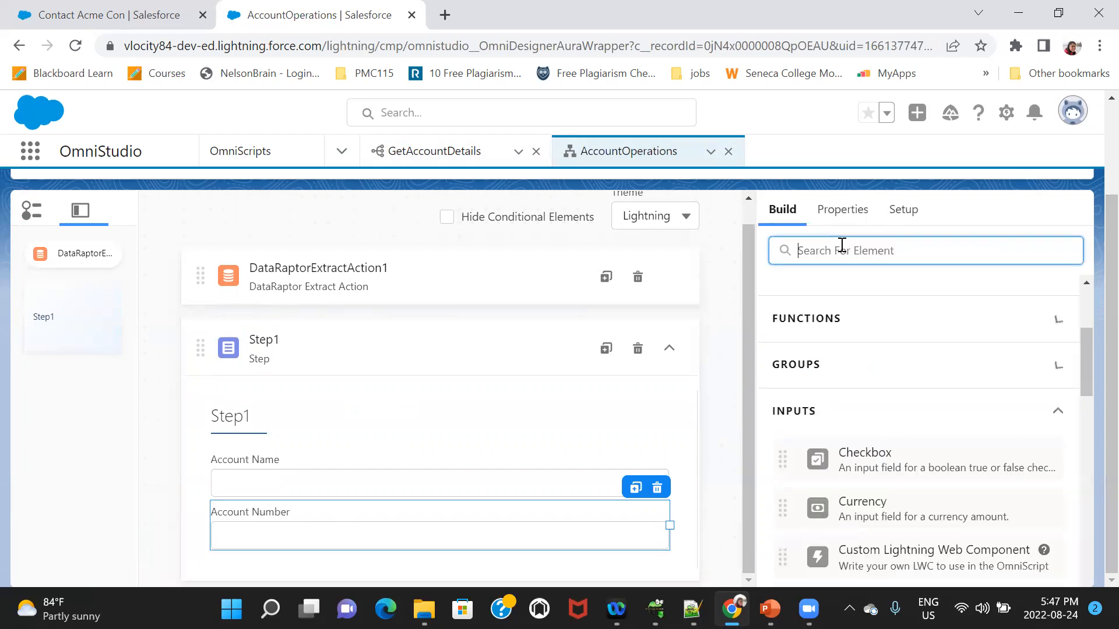
pyautogui.write('curre')
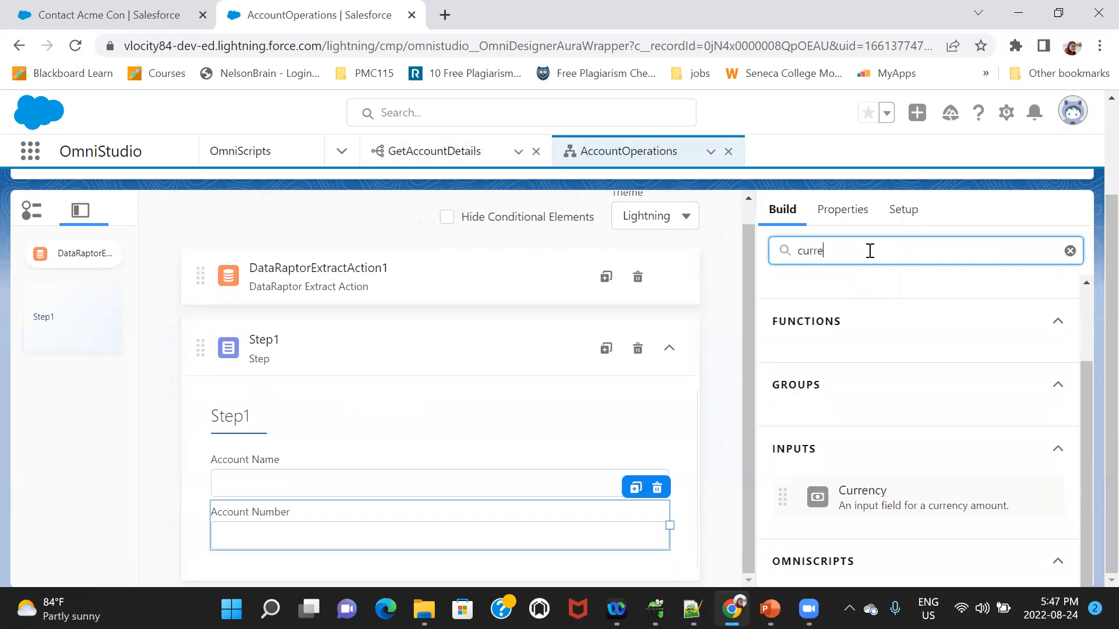
pyautogui.moveTo(880, 492); pyautogui.dragTo(414, 568)
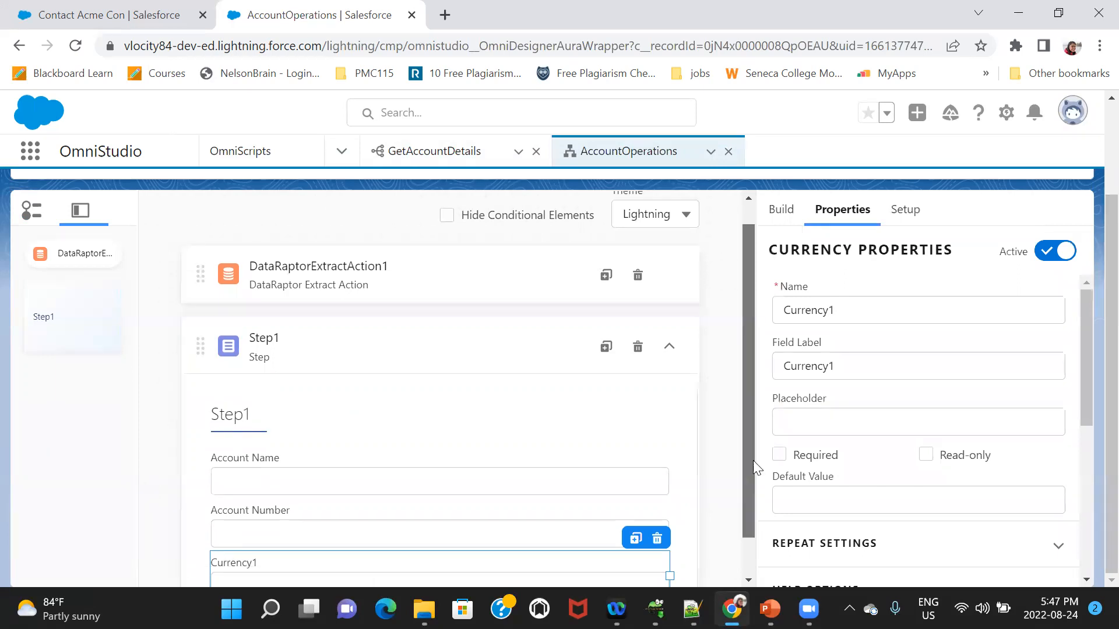
pyautogui.scroll(-1, 382, 502)
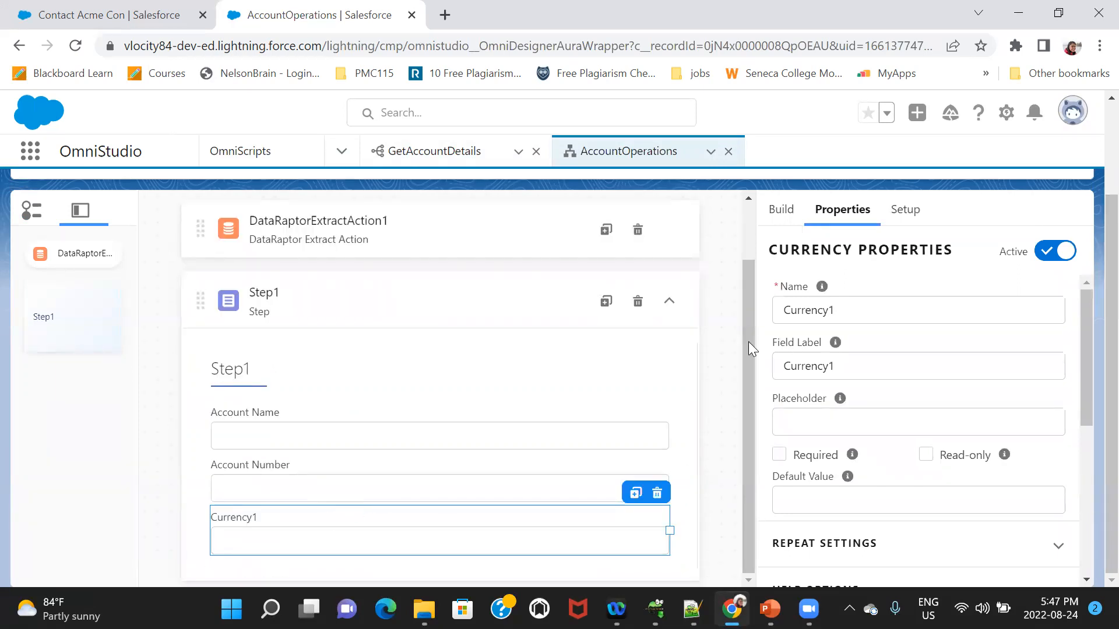
# Step: Copy AnnRevenue from the Notepad++ notes as the currency element's name and set its field label to Annual Revenue
pyautogui.hotkey('alt', 'Tab')
pyautogui.doubleClick(100, 287)
pyautogui.hotkey('ctrl', 'c')
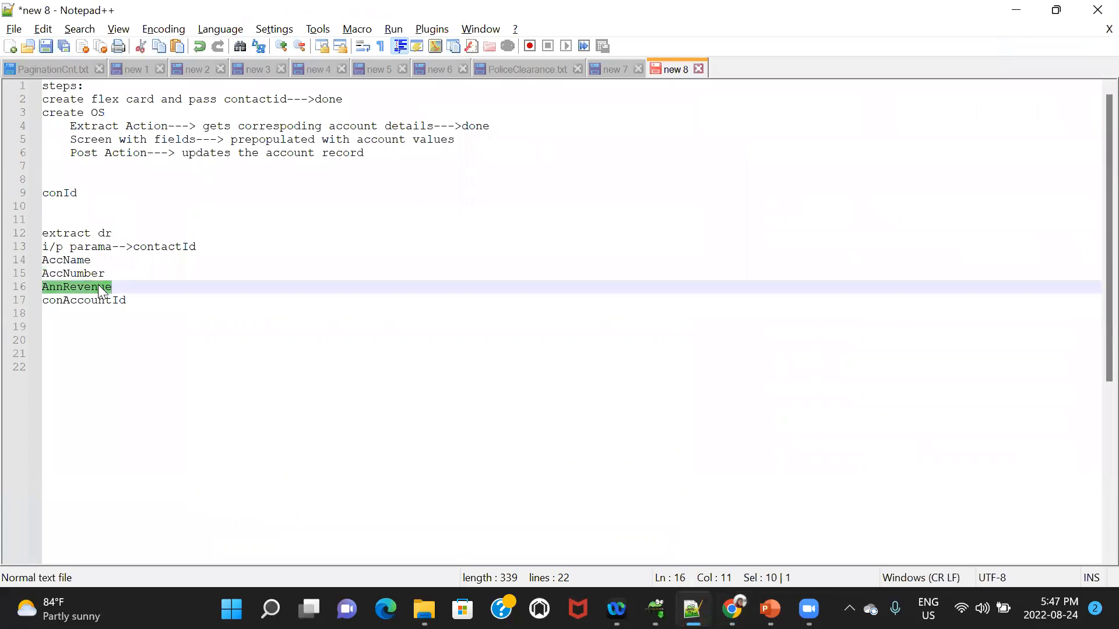
pyautogui.hotkey('alt', 'Tab')
pyautogui.click(847, 302)
pyautogui.hotkey('ctrl', 'a')
pyautogui.hotkey('ctrl', 'v')
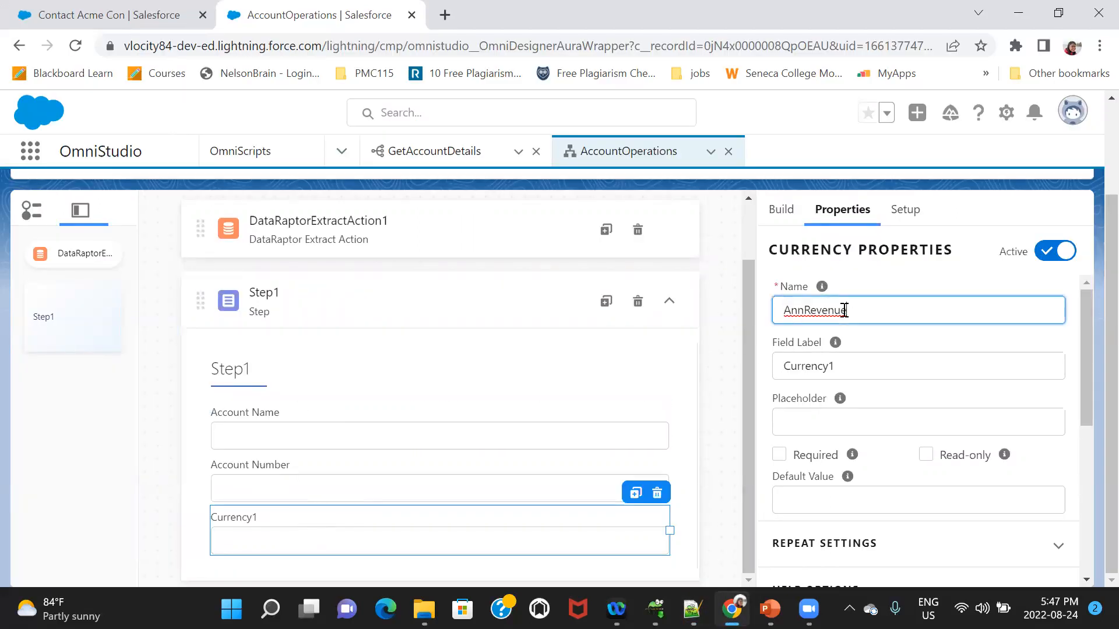
pyautogui.click(846, 374)
pyautogui.hotkey('ctrl', 'a')
pyautogui.write('Annual Revenu')
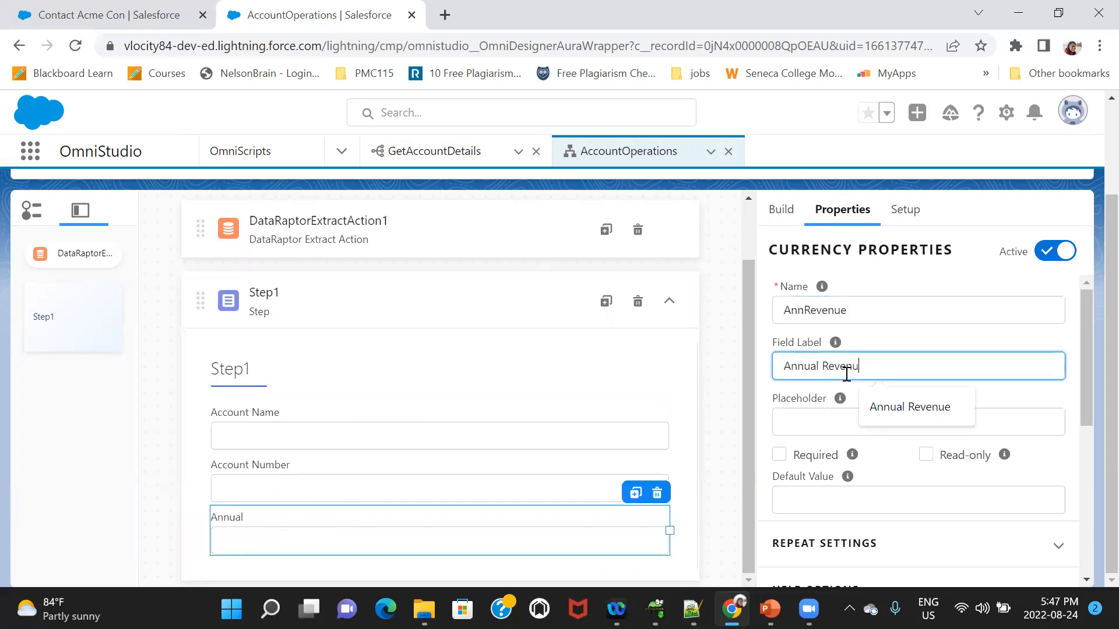
pyautogui.write('e')
pyautogui.click(729, 400)
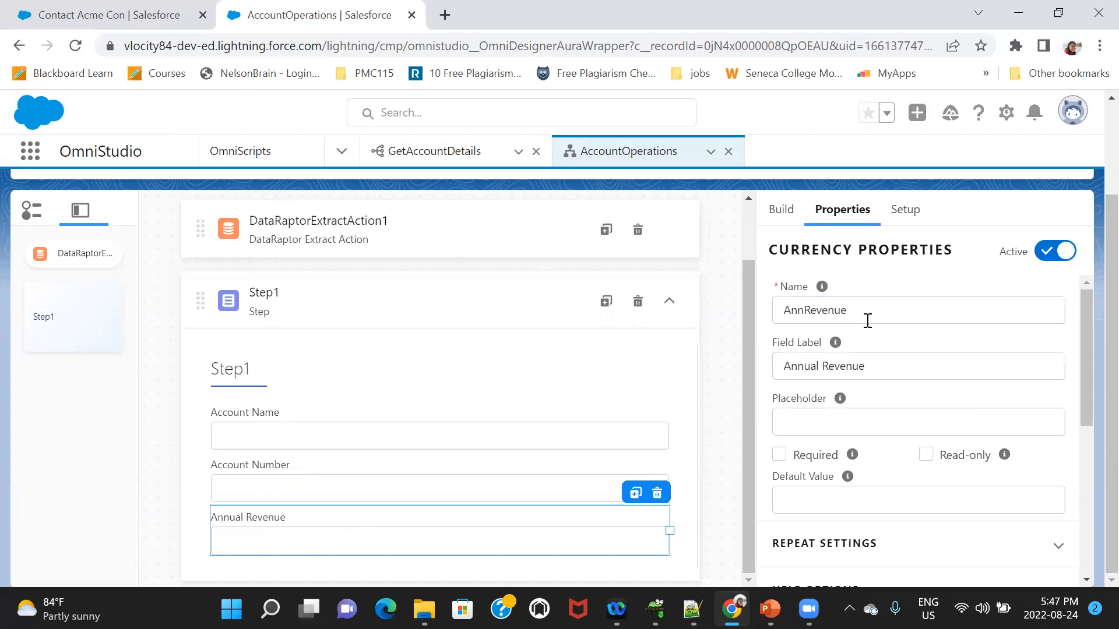
# Step: Activate the AccountOperations version and append "--->done" to the screen-with-fields line in the Notepad++ notes
pyautogui.scroll(2, 1094, 129)
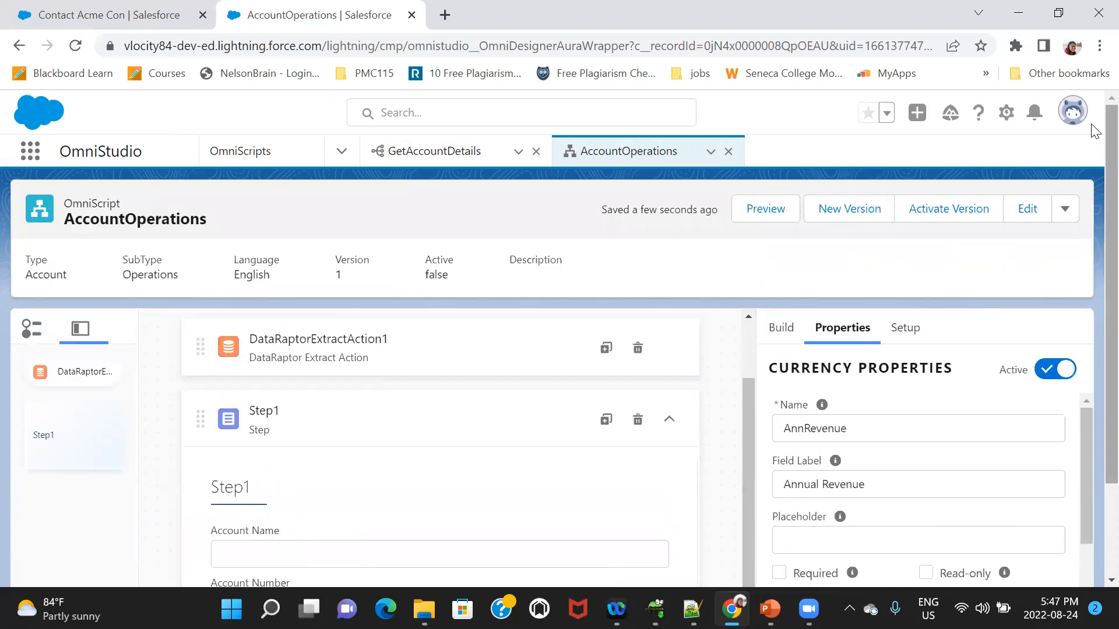
pyautogui.click(930, 193)
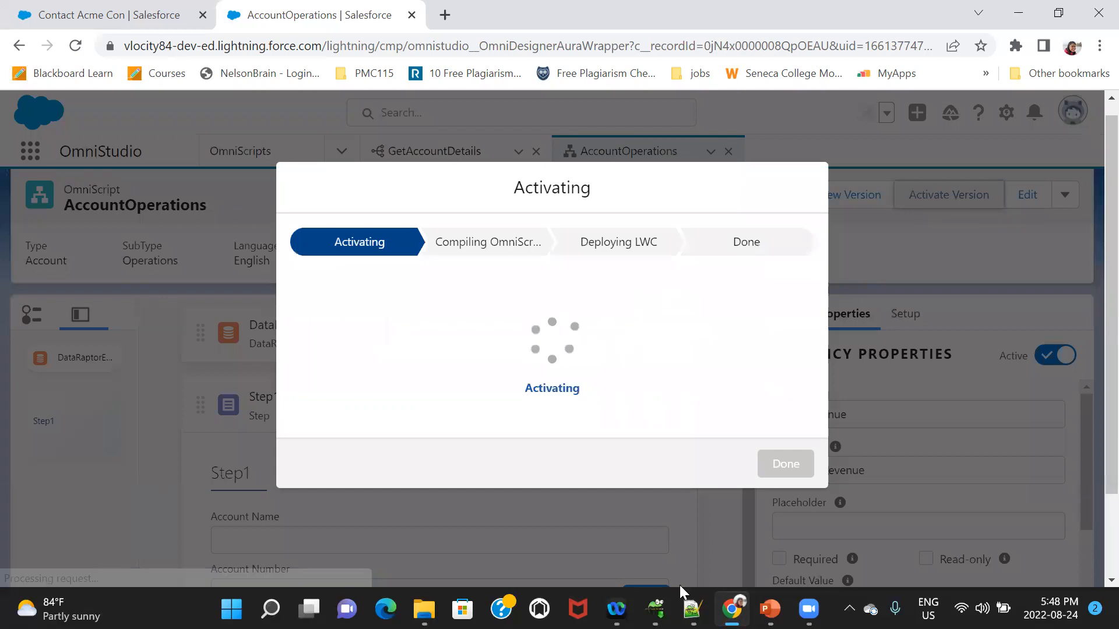
pyautogui.click(692, 608)
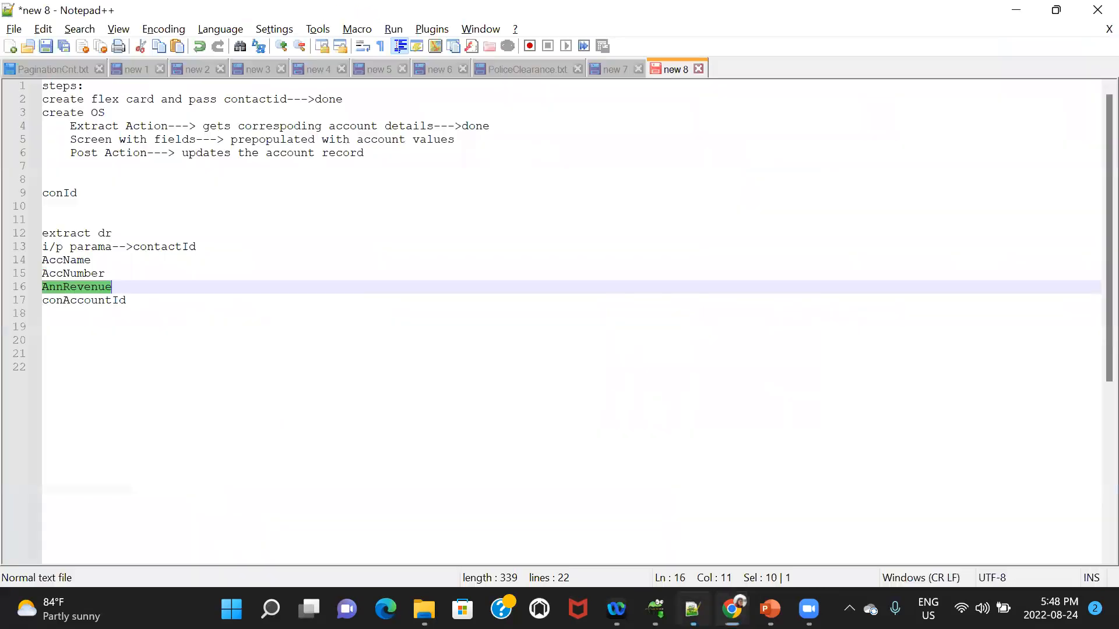
pyautogui.click(460, 139)
pyautogui.write('--->')
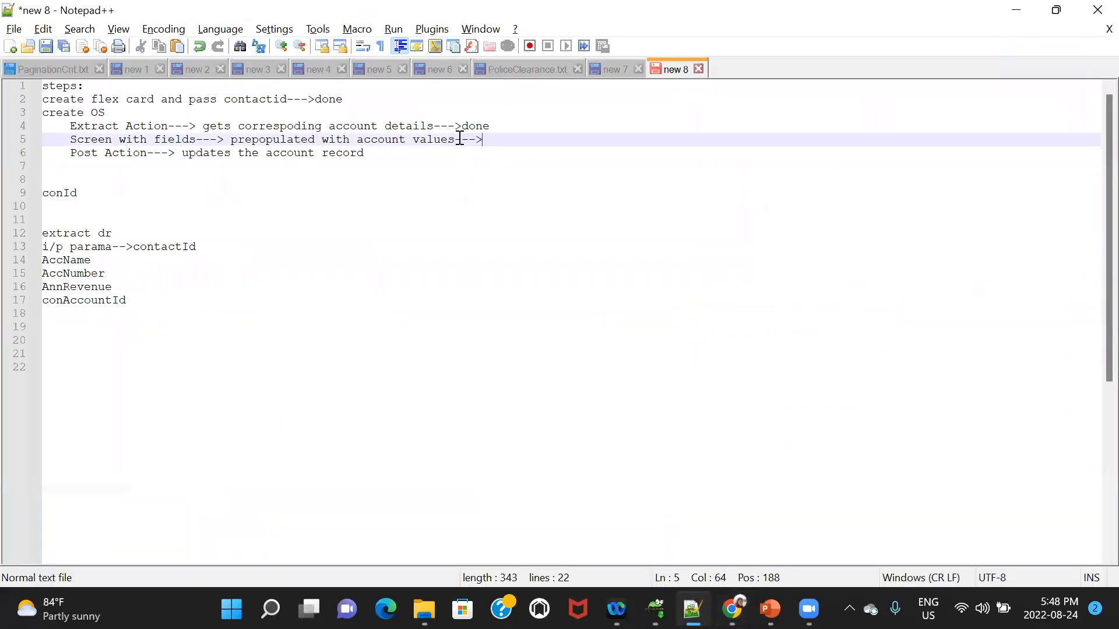
pyautogui.write('done')
pyautogui.hotkey('alt', 'Tab')
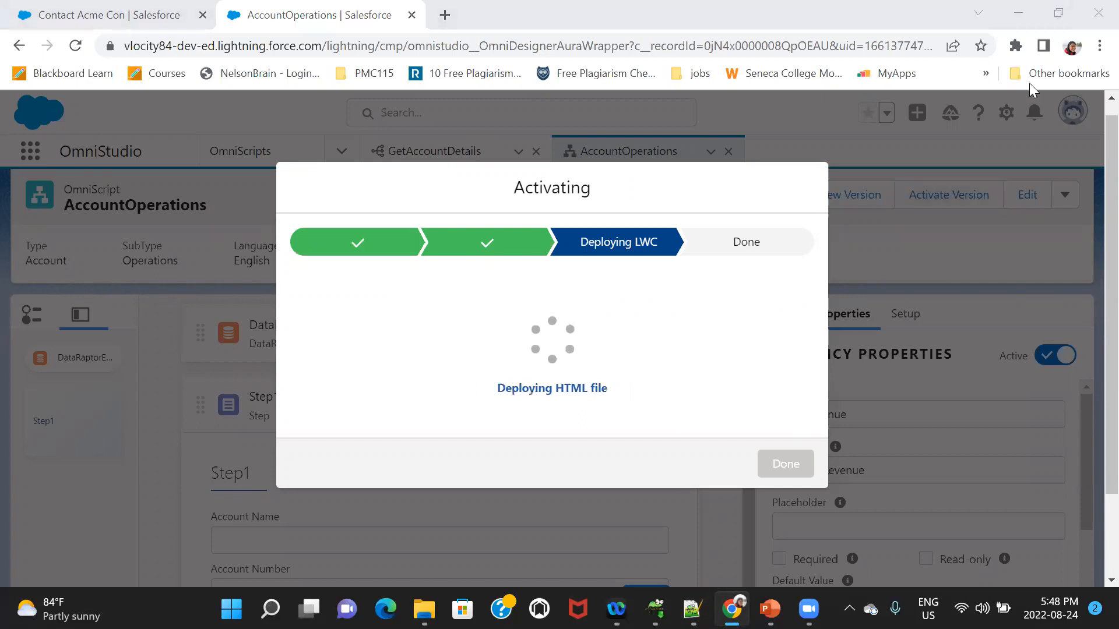
pyautogui.click(788, 481)
# Step: Reload the contact record page and close the leftover AccountOperations and GetAccountDetails workspace tabs beside it
pyautogui.click(112, 13)
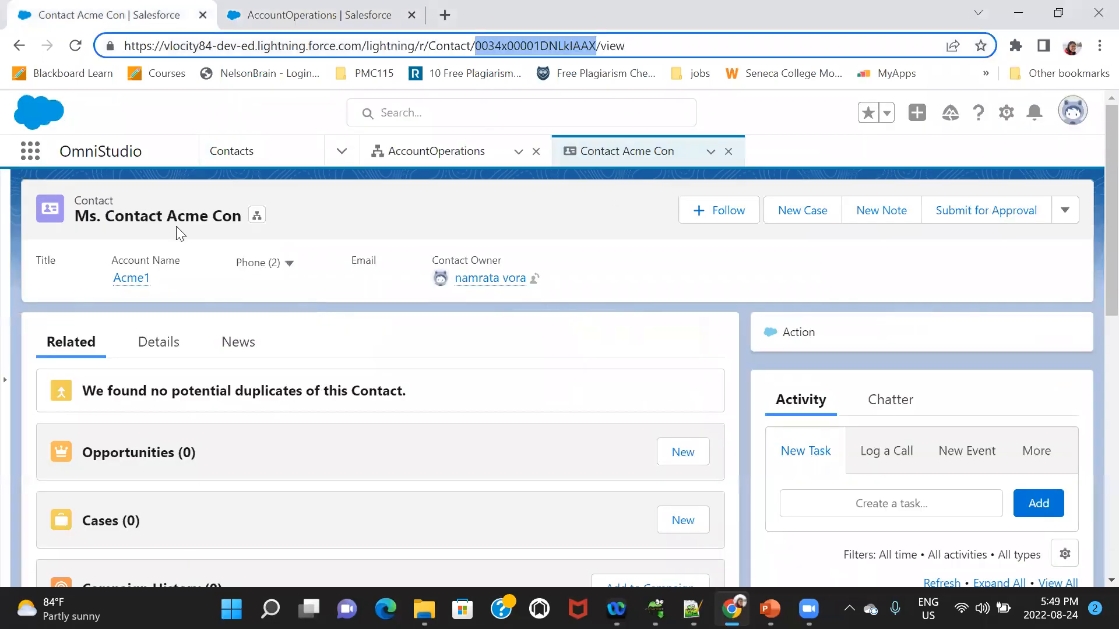
pyautogui.click(75, 45)
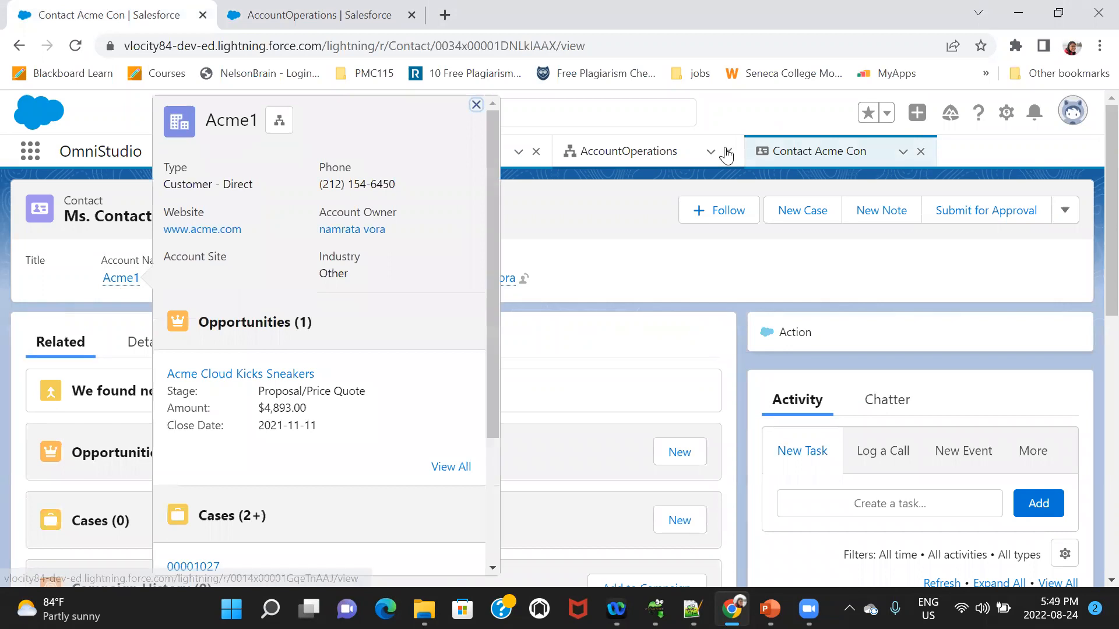
pyautogui.click(728, 151)
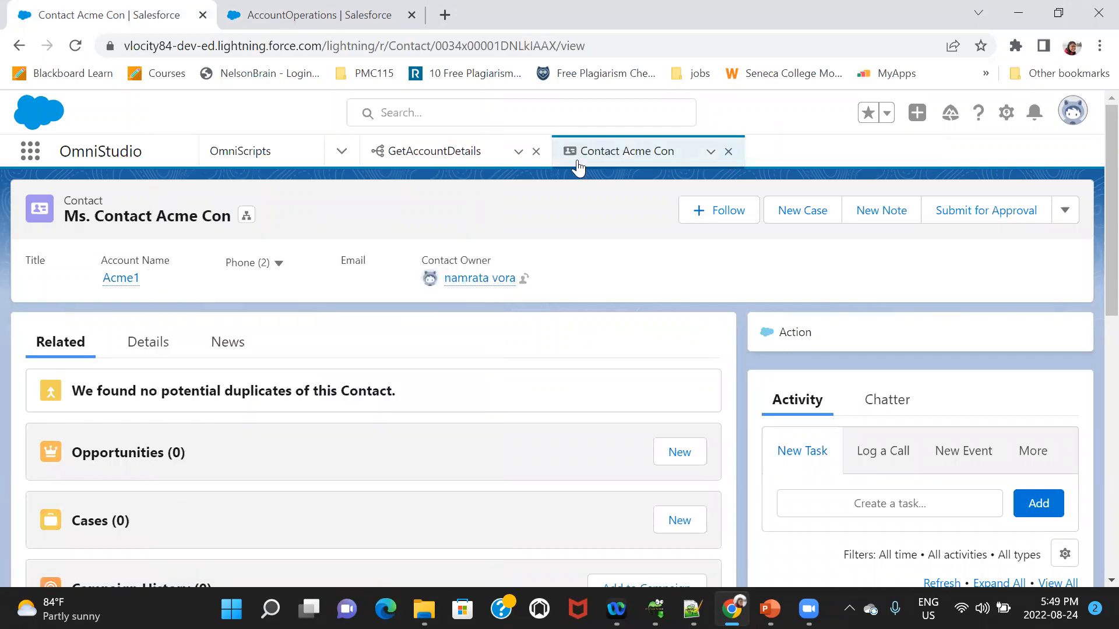
pyautogui.click(536, 151)
# Step: Open the contact's Acme1 account and examine its account name, account number and annual revenue details
pyautogui.click(128, 279)
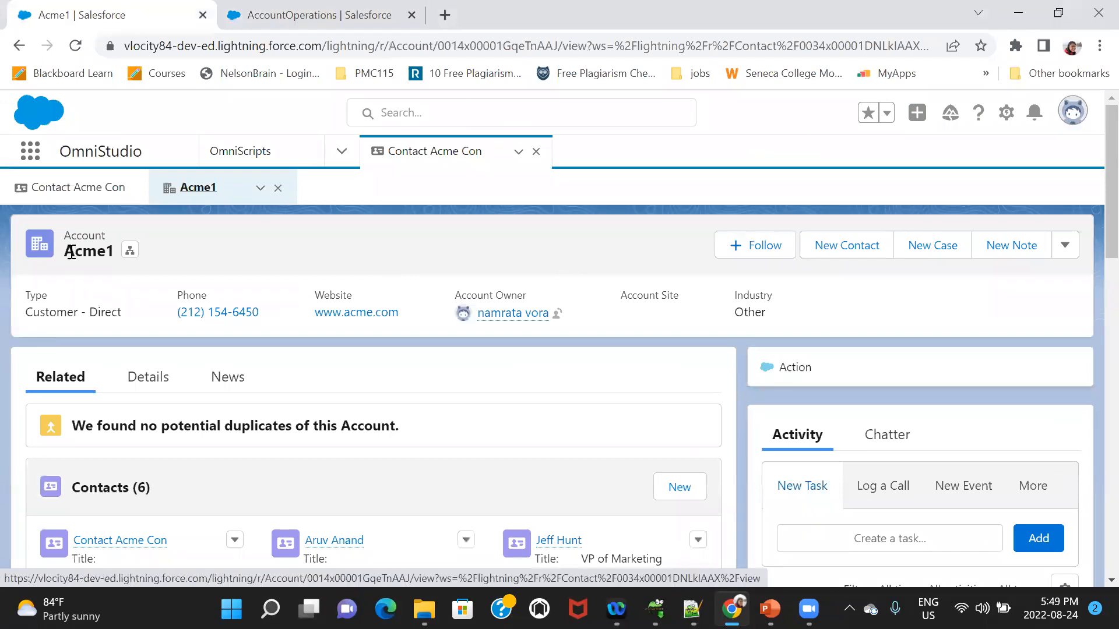
pyautogui.moveTo(1110, 221)
pyautogui.mouseDown()
pyautogui.moveTo(1093, 367)
pyautogui.moveTo(1093, 217)
pyautogui.mouseUp()
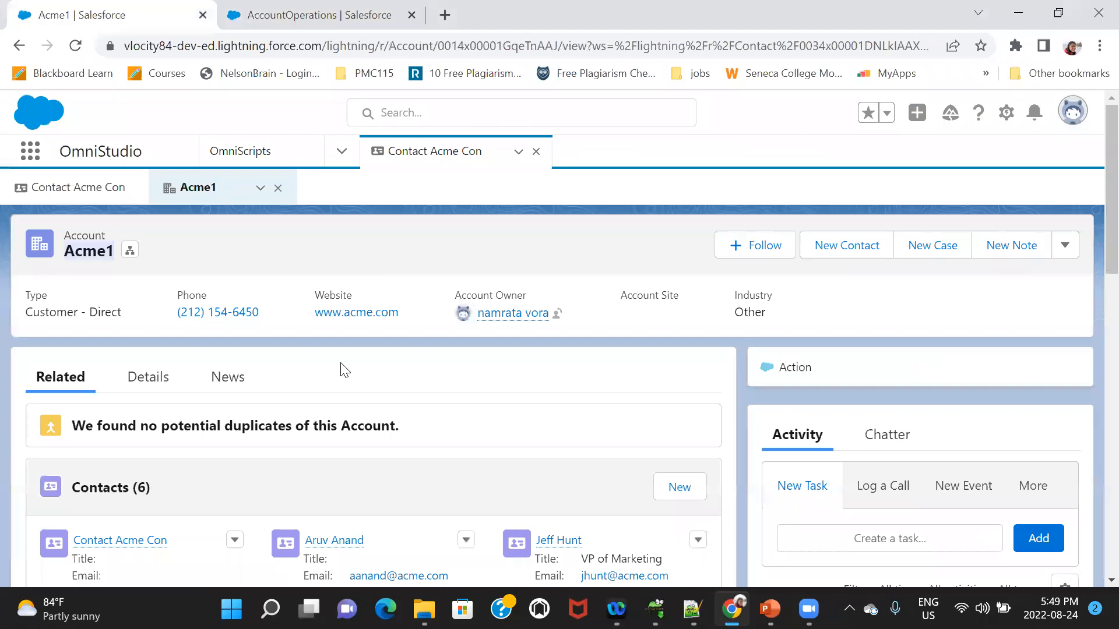
pyautogui.click(135, 377)
pyautogui.moveTo(1091, 145); pyautogui.dragTo(1092, 228)
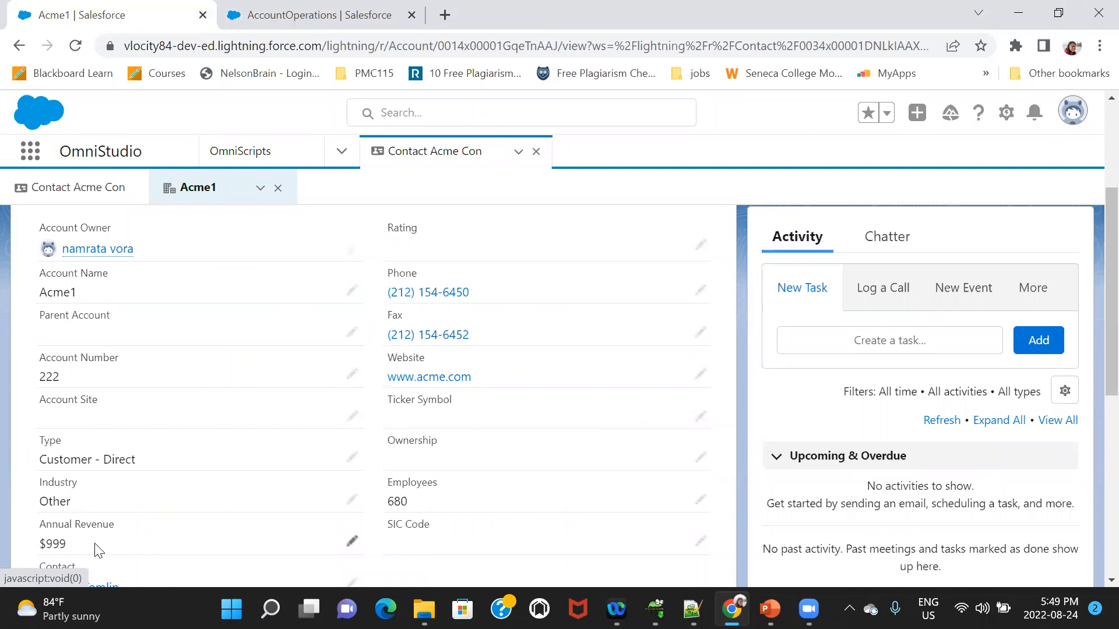
# Step: Launch the OmniScript from the contact's Action card, check its prepopulated Step1 fields, and close it
pyautogui.click(82, 190)
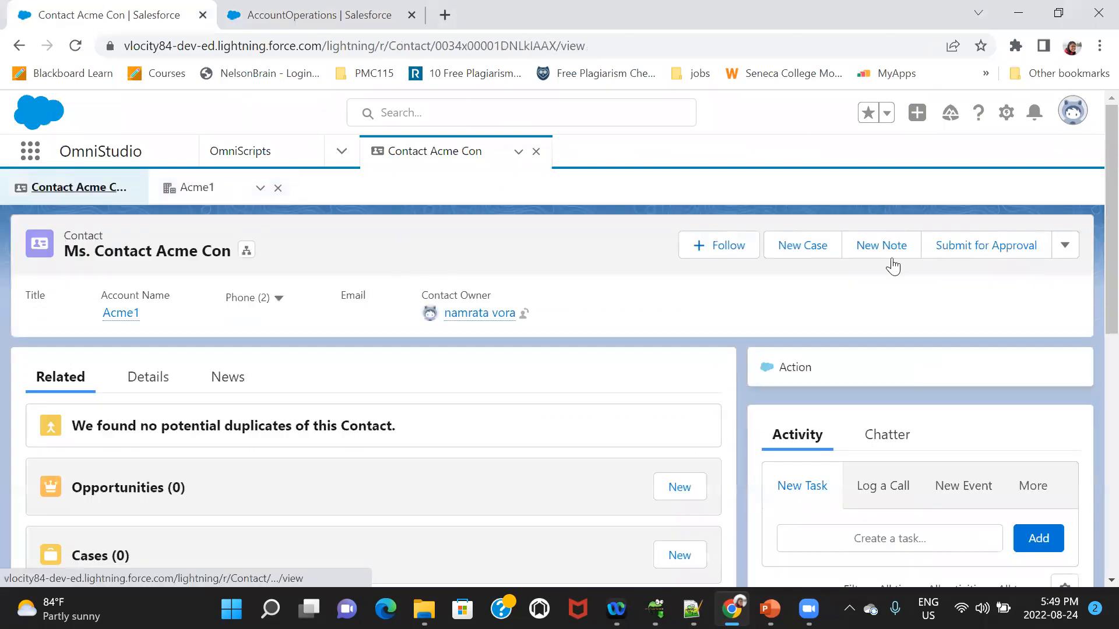
pyautogui.click(806, 372)
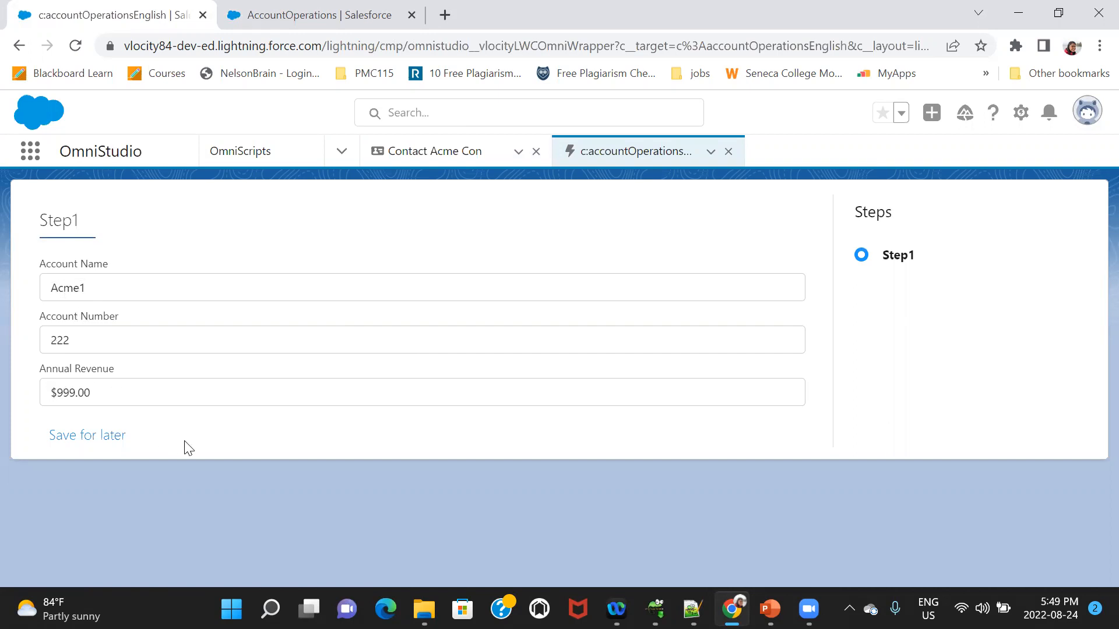
pyautogui.click(117, 283)
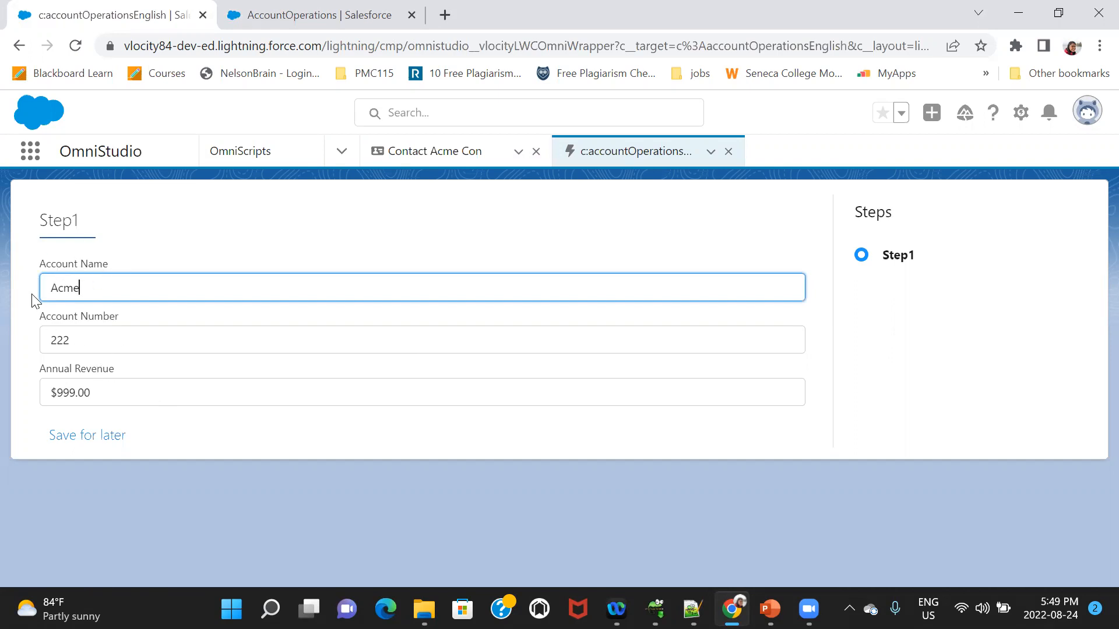
pyautogui.click(728, 153)
# Step: Return to the AccountOperations OmniScript designer and deactivate the version
pyautogui.click(304, 13)
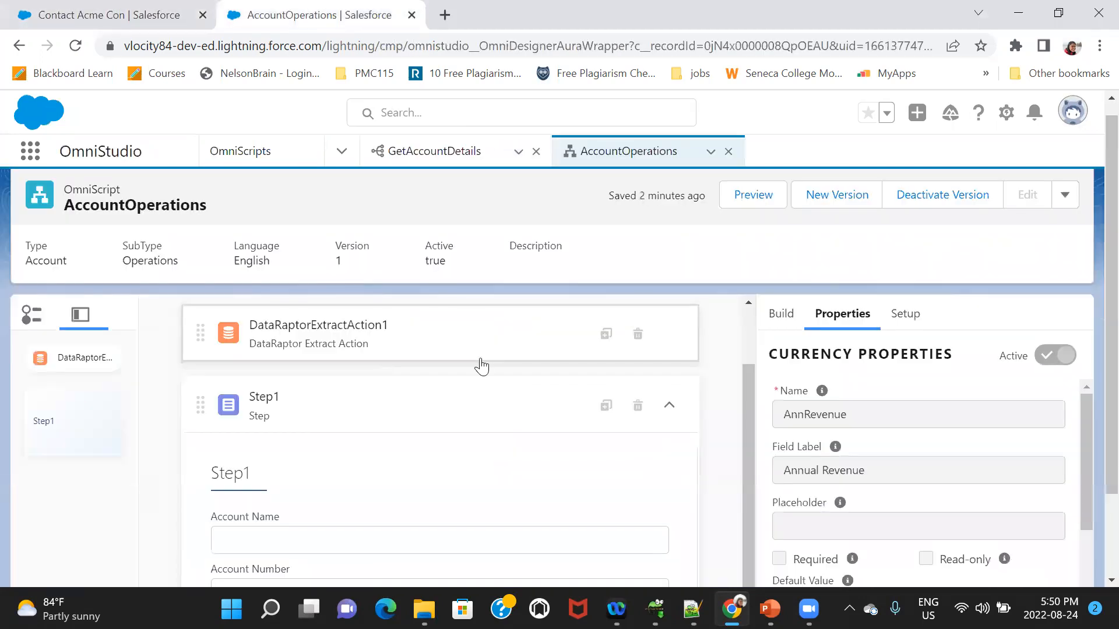
pyautogui.click(923, 205)
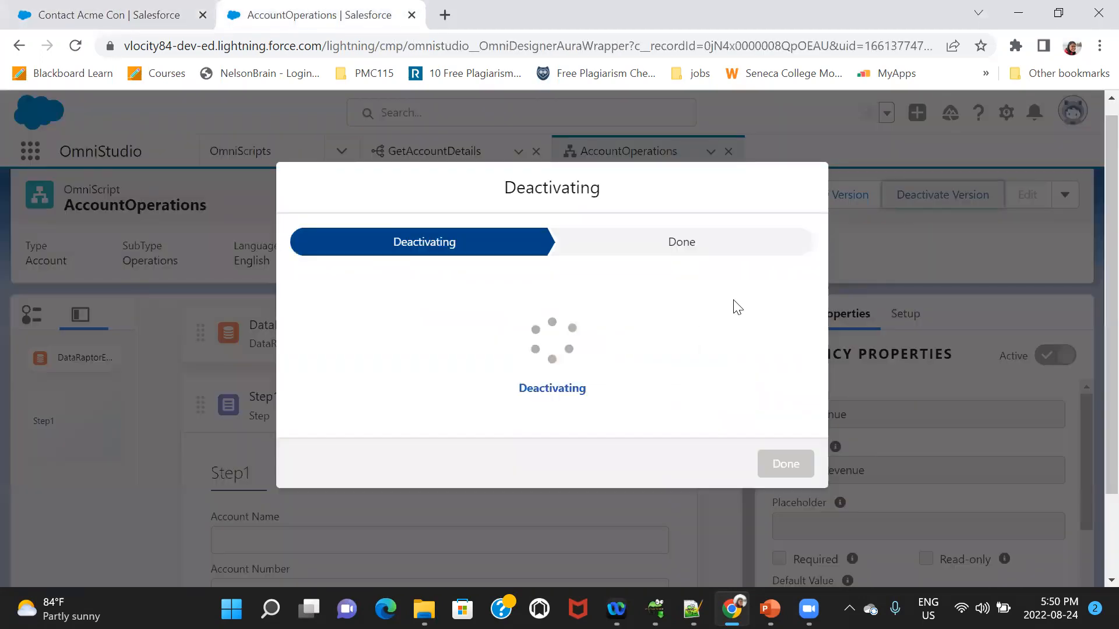
pyautogui.click(785, 484)
# Step: Find the DataRaptor Post Action by searching for "data" and add it to the OmniScript below Step1
pyautogui.scroll(-2, 846, 239)
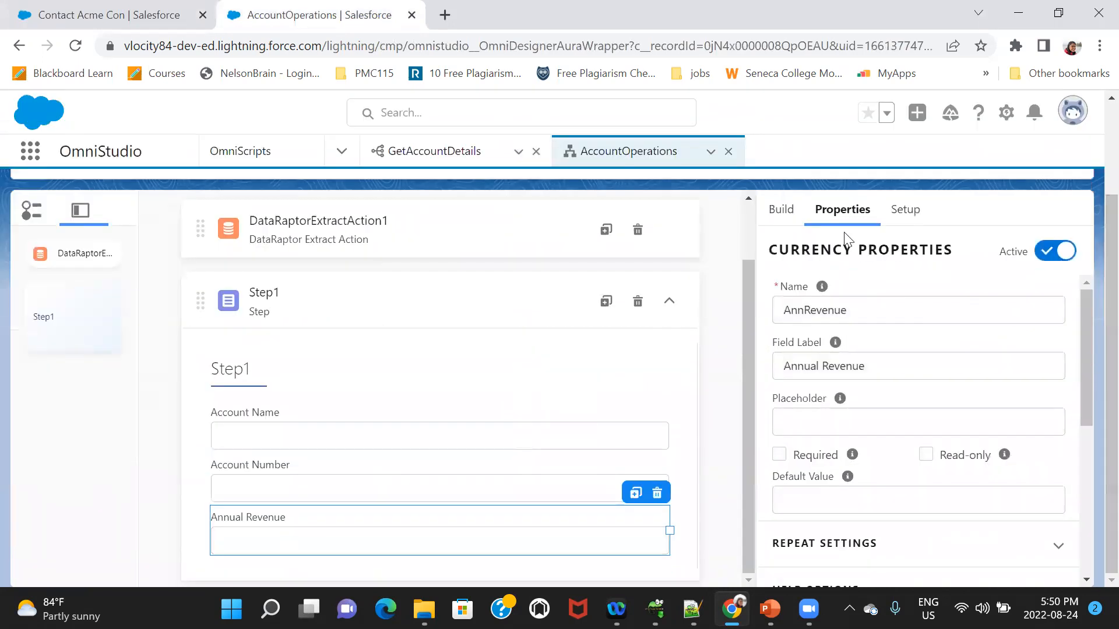
pyautogui.click(784, 211)
pyautogui.doubleClick(824, 251)
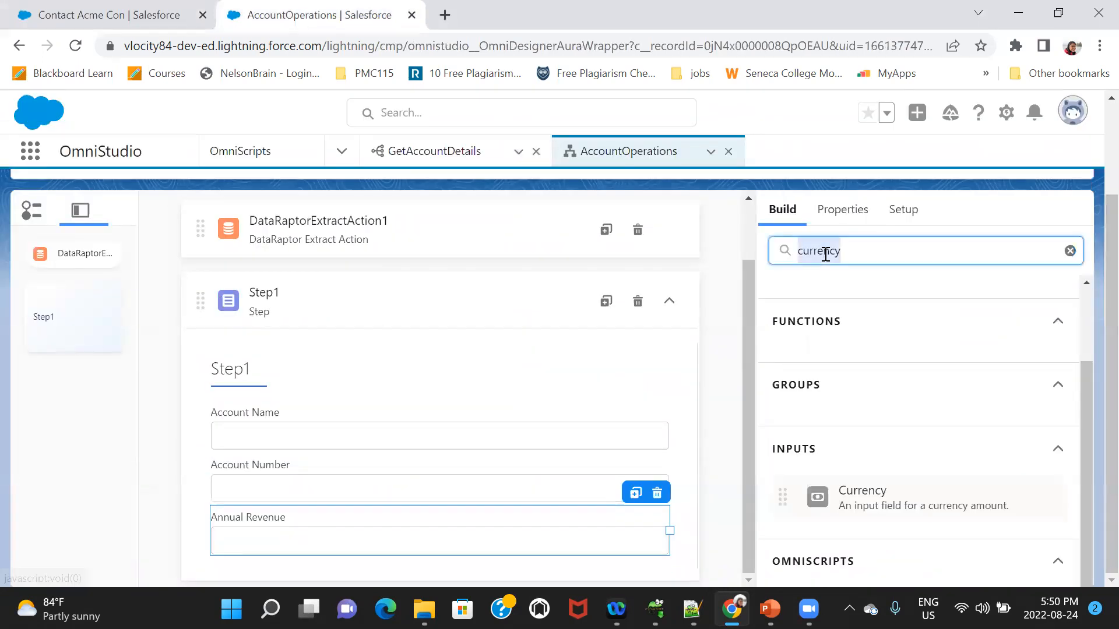
pyautogui.press('BackSpace')
pyautogui.write('data')
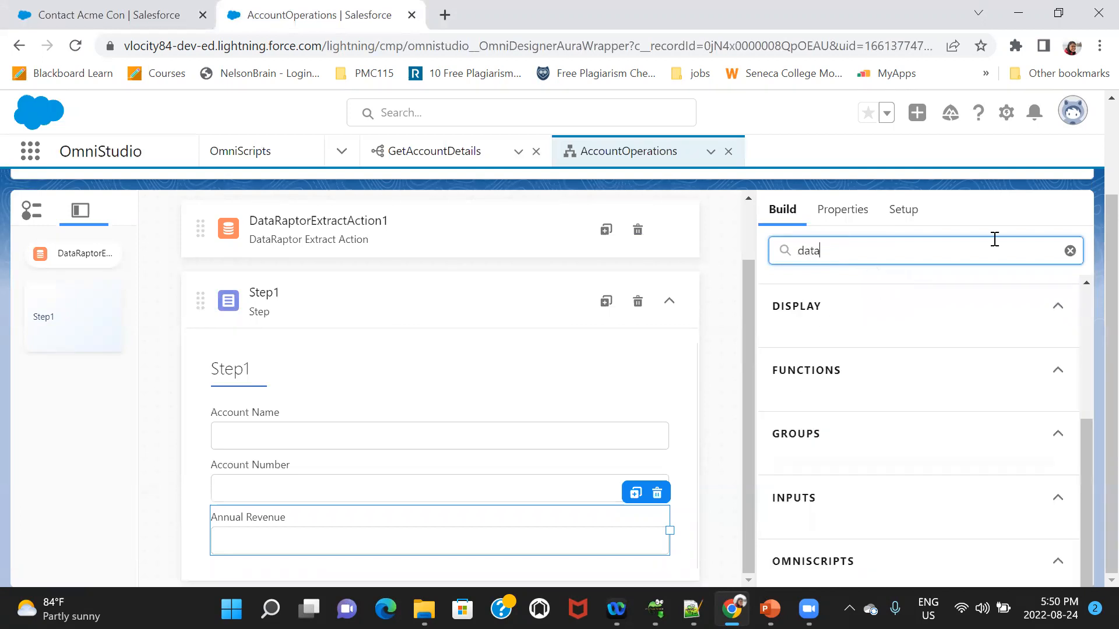
pyautogui.click(1088, 297)
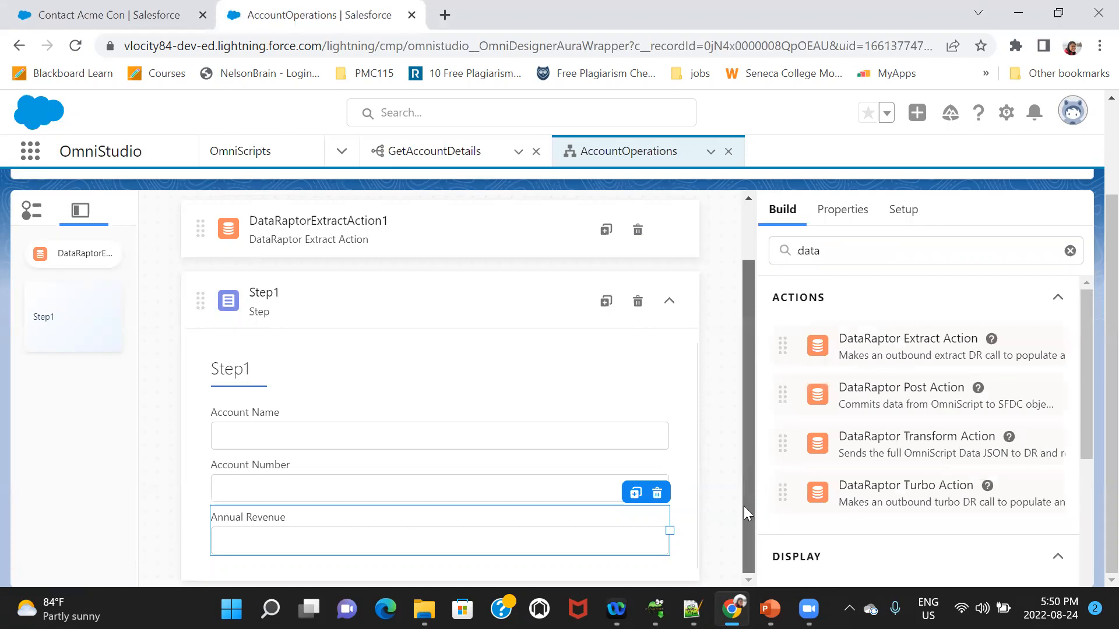
pyautogui.moveTo(885, 402); pyautogui.dragTo(491, 576)
pyautogui.moveTo(748, 371); pyautogui.dragTo(746, 471)
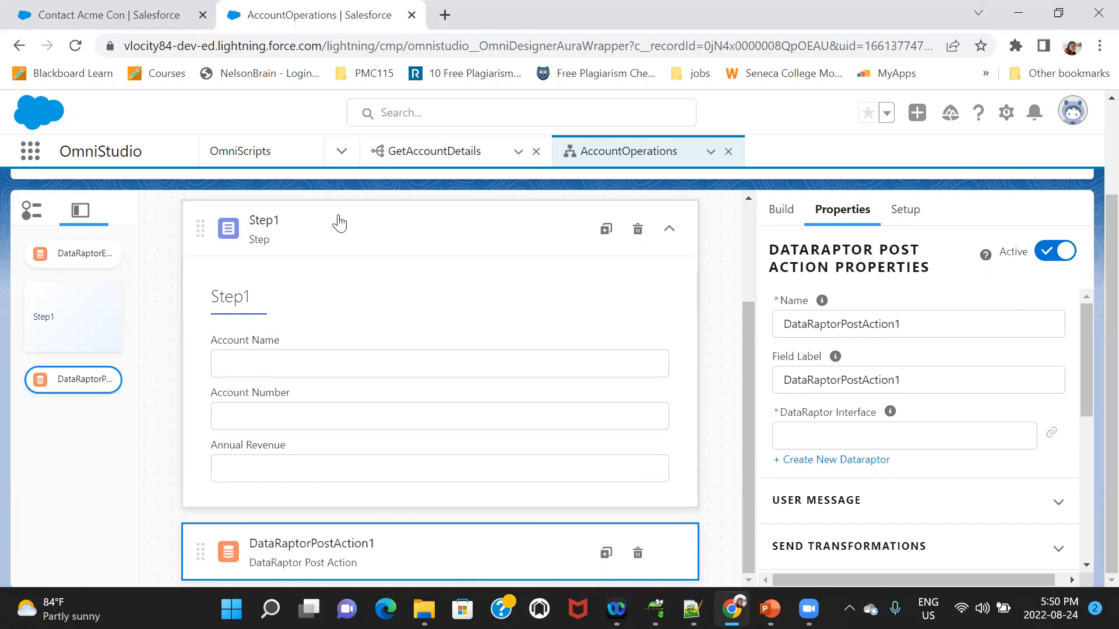
# Step: Open the OmniStudio DataRaptors list and start creating a new DataRaptor
pyautogui.scroll(3, 1094, 127)
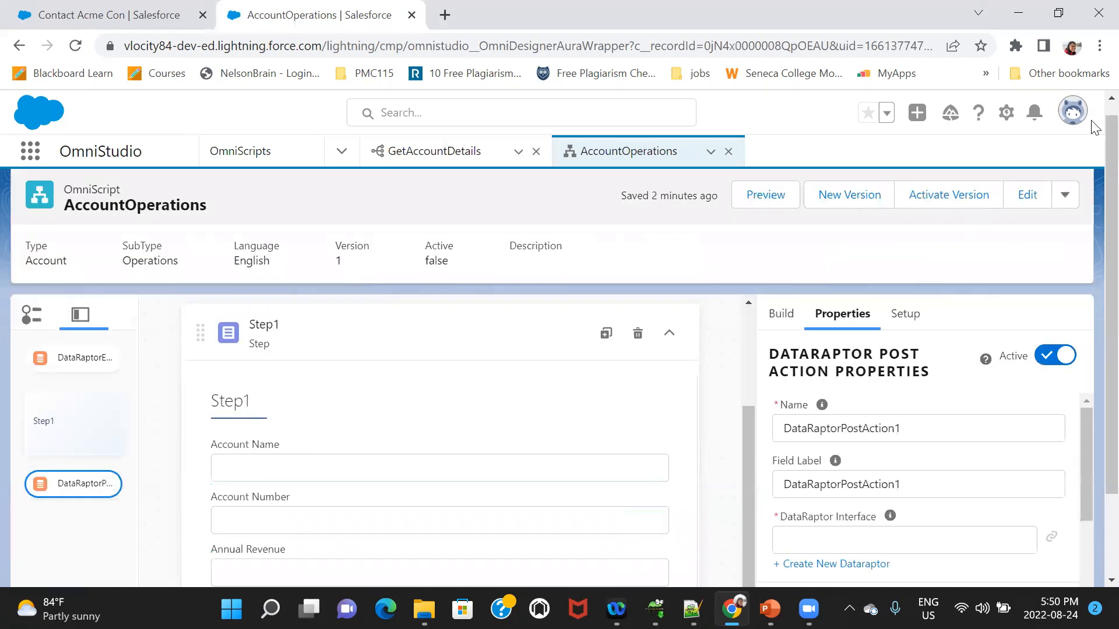
pyautogui.click(341, 152)
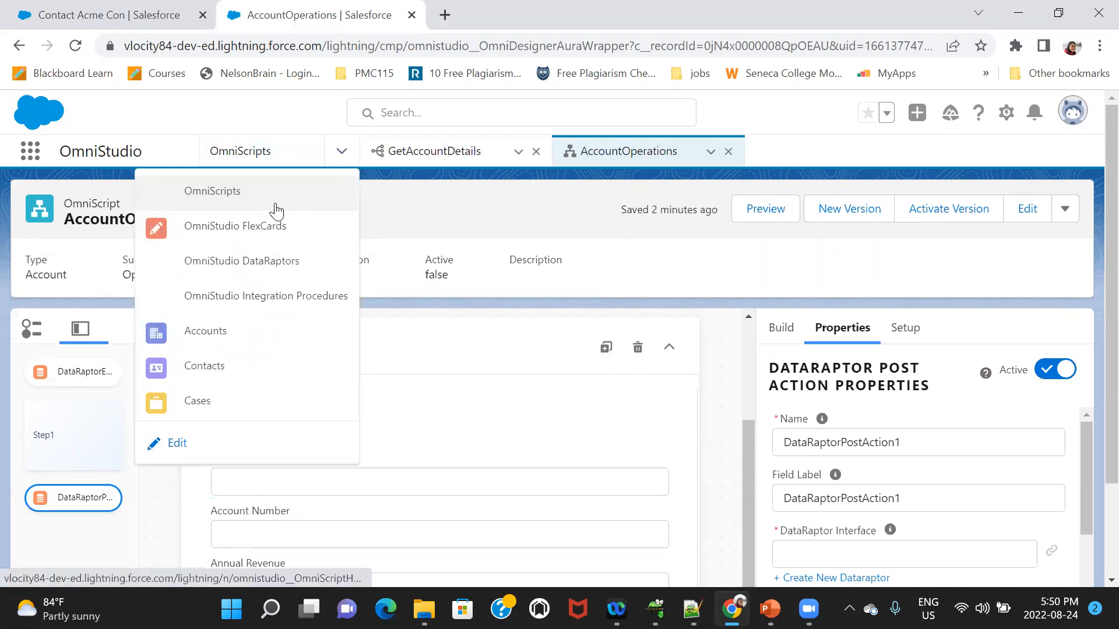
pyautogui.click(252, 262)
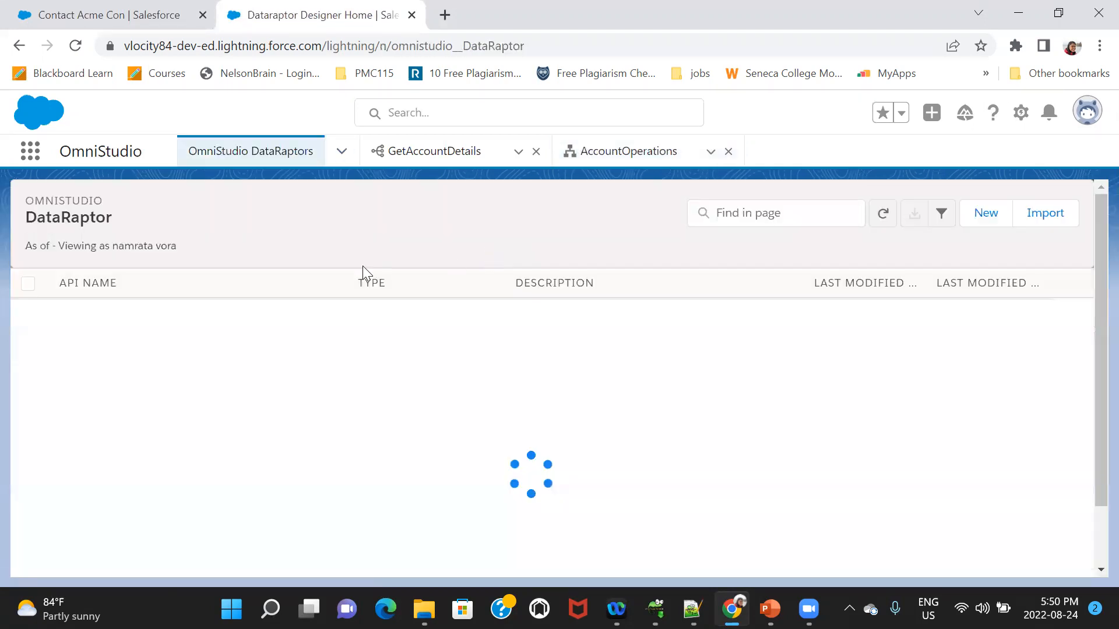
pyautogui.click(733, 213)
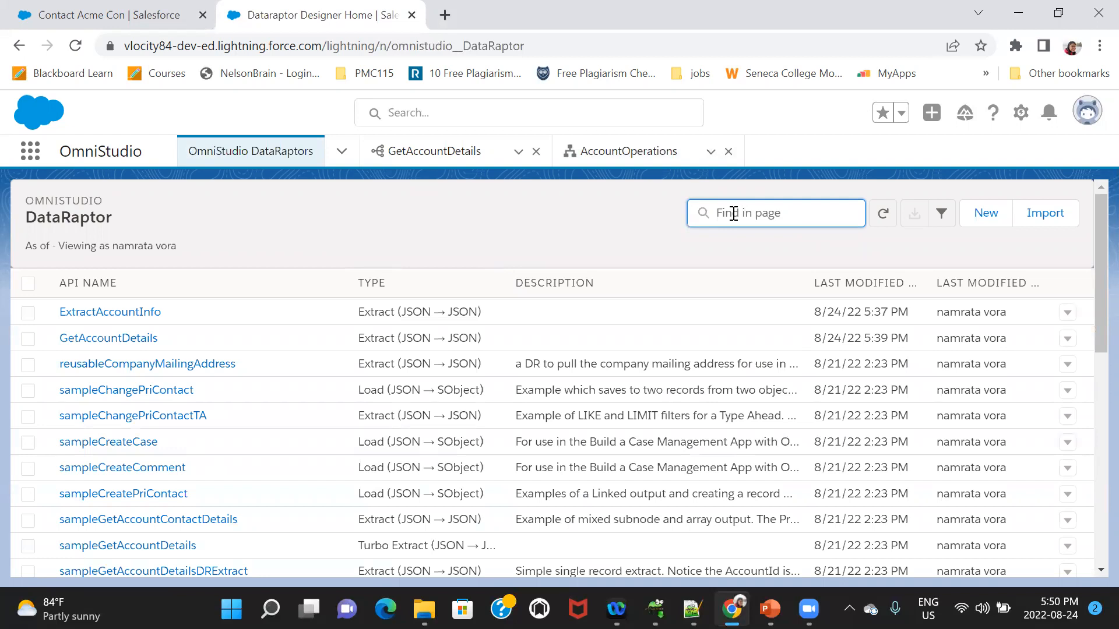
pyautogui.click(986, 212)
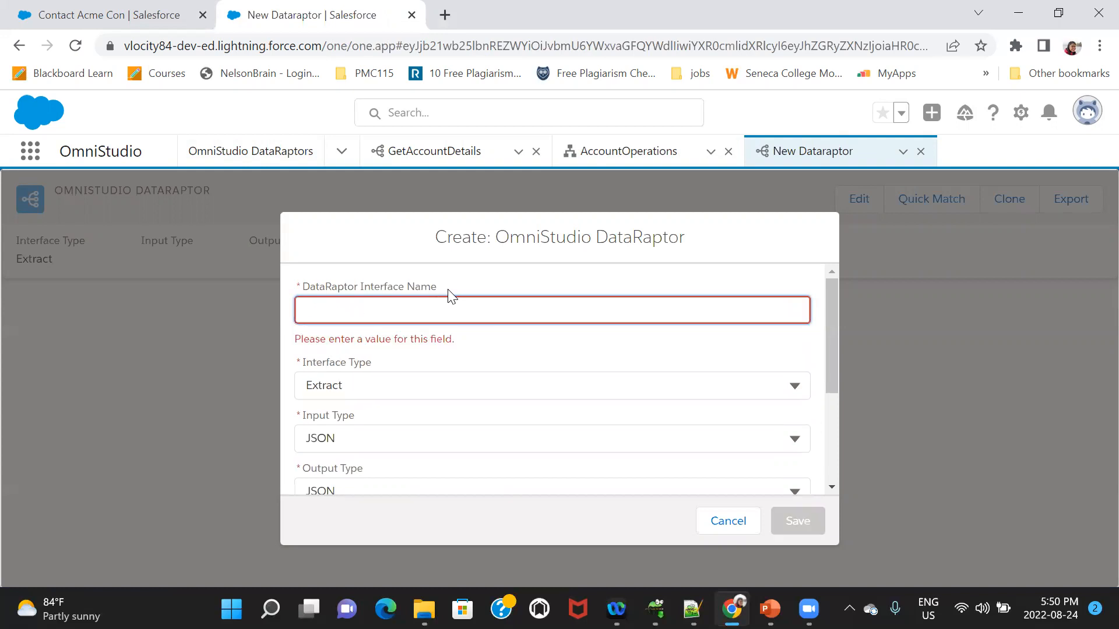
# Step: Name the DataRaptor updateAccountDetails, set its interface type to Load with JSON input and SObject output, and save it
pyautogui.write('eAccountDet')
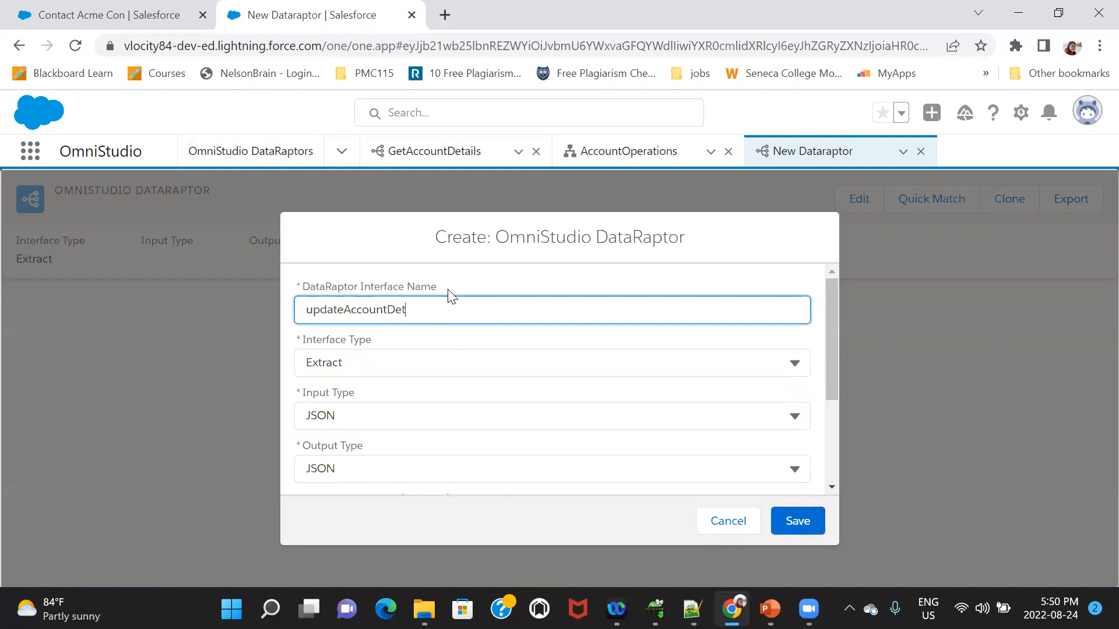
pyautogui.press('BackSpace')
pyautogui.press('BackSpace')
pyautogui.write('ails')
pyautogui.click(399, 373)
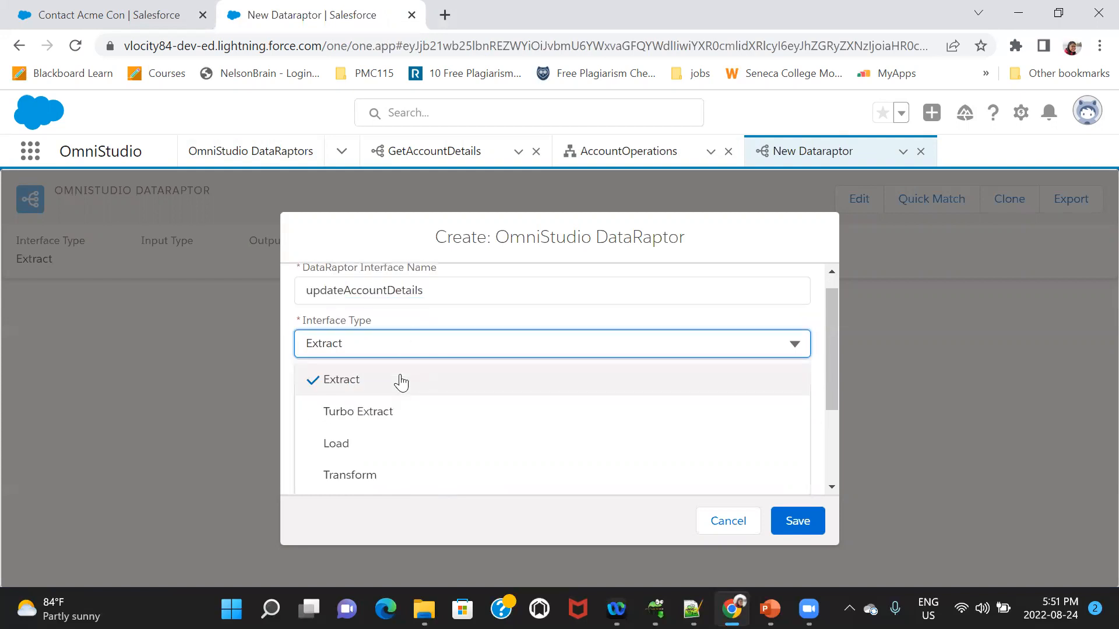
pyautogui.click(382, 457)
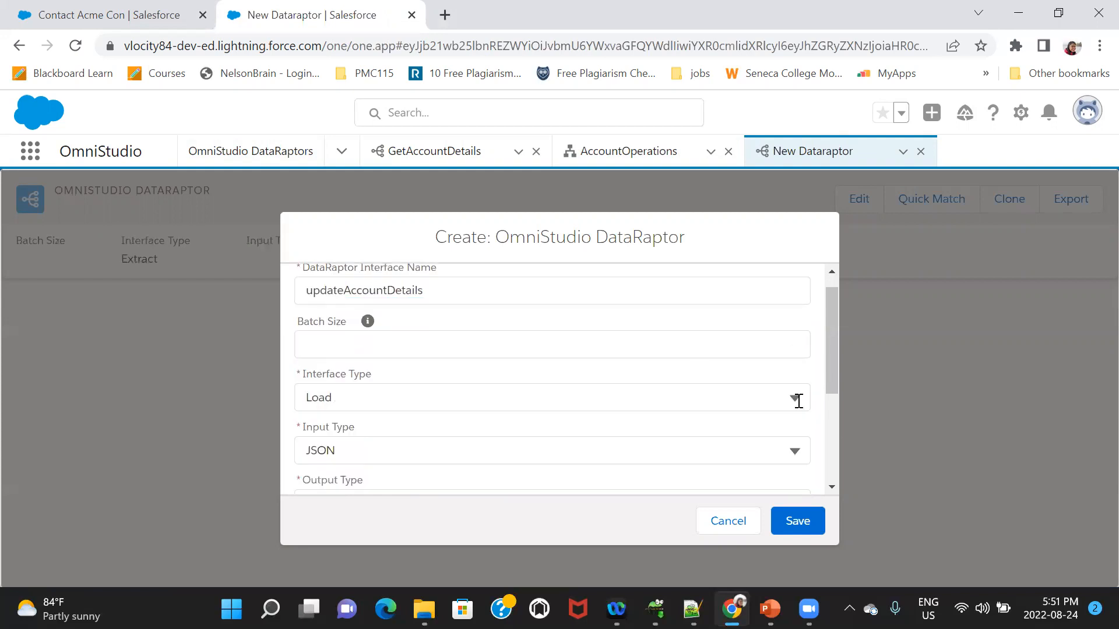
pyautogui.scroll(-3, 830, 466)
pyautogui.click(807, 522)
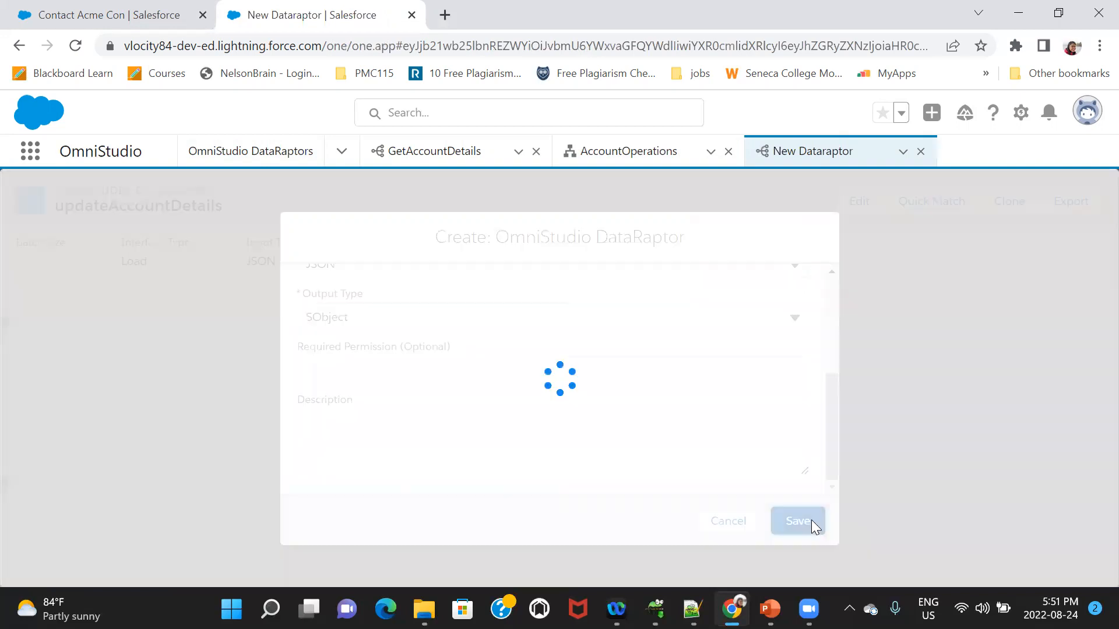
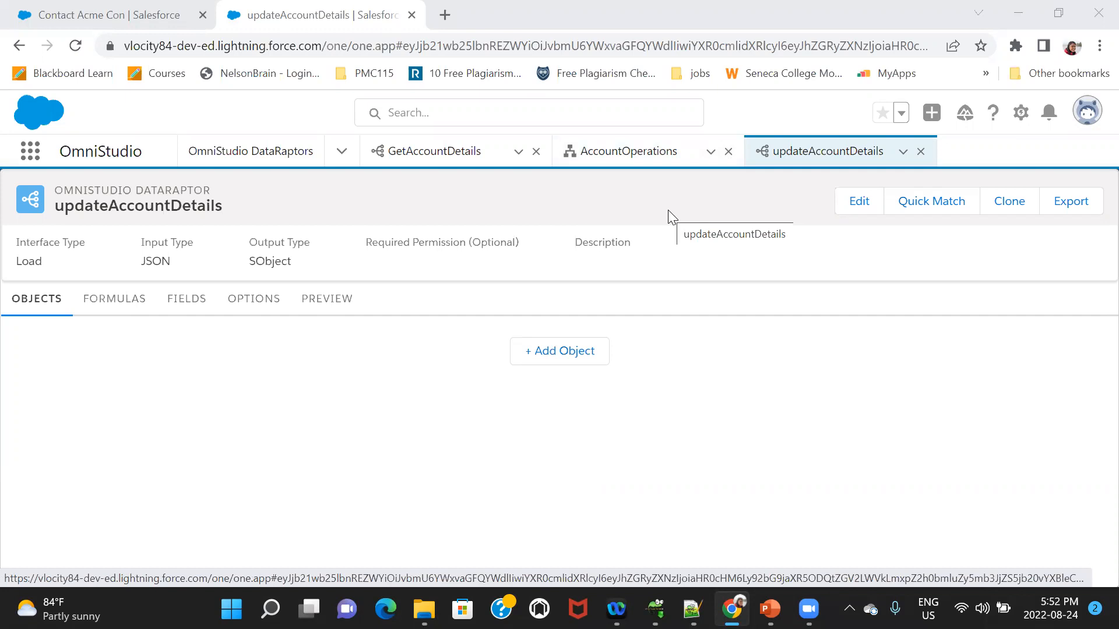
# Step: Add the Account object to the updateAccountDetails DataRaptor and open its field mappings
pyautogui.click(543, 351)
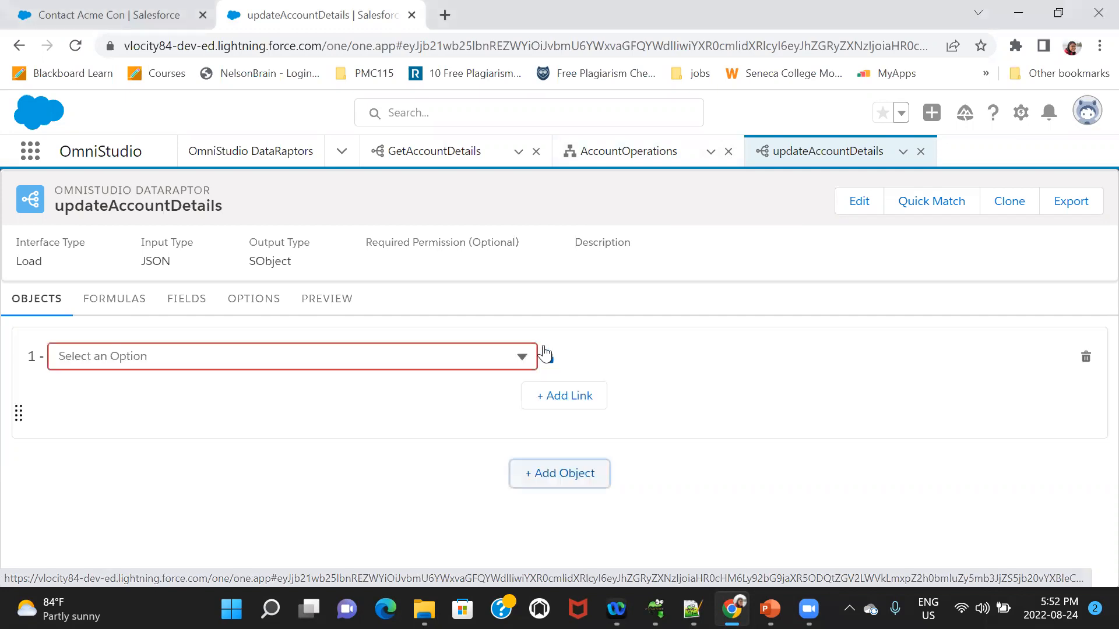
pyautogui.click(322, 353)
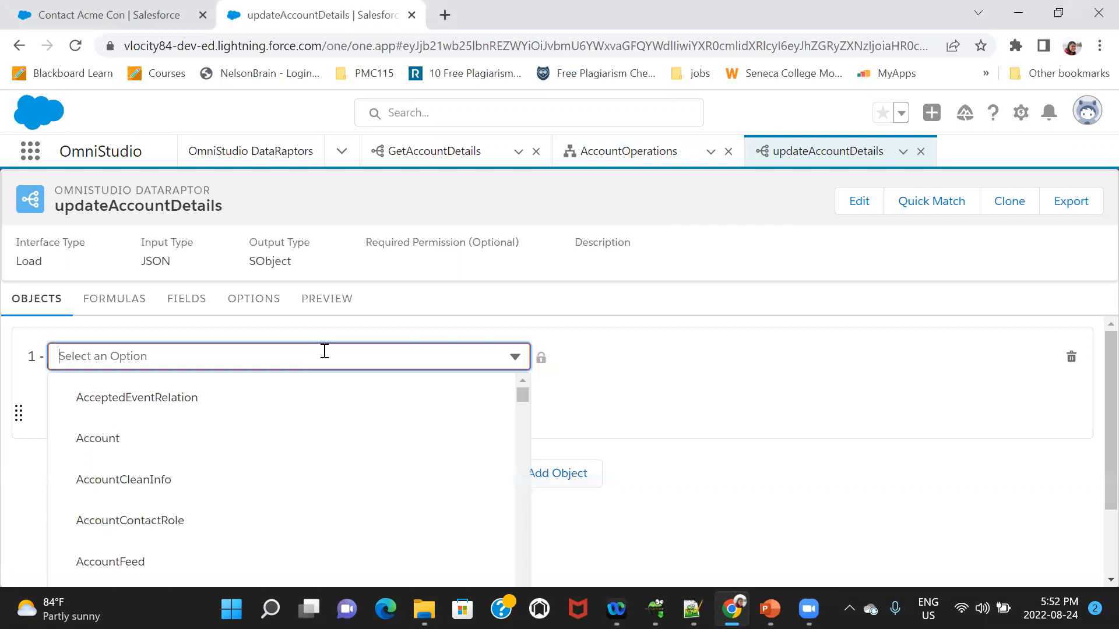
pyautogui.click(168, 436)
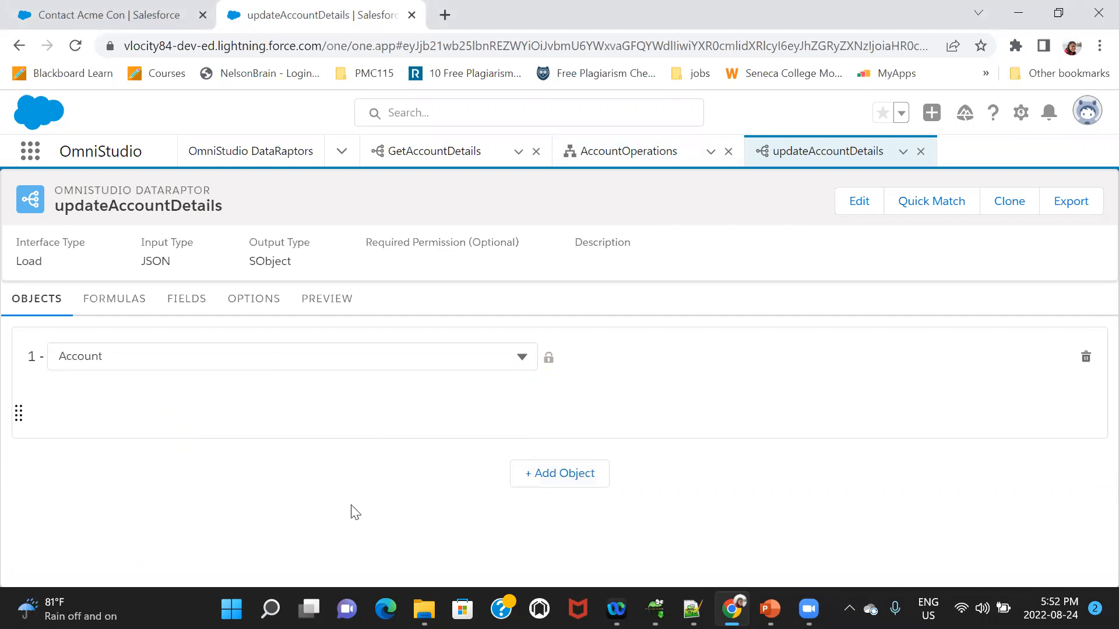
pyautogui.click(198, 309)
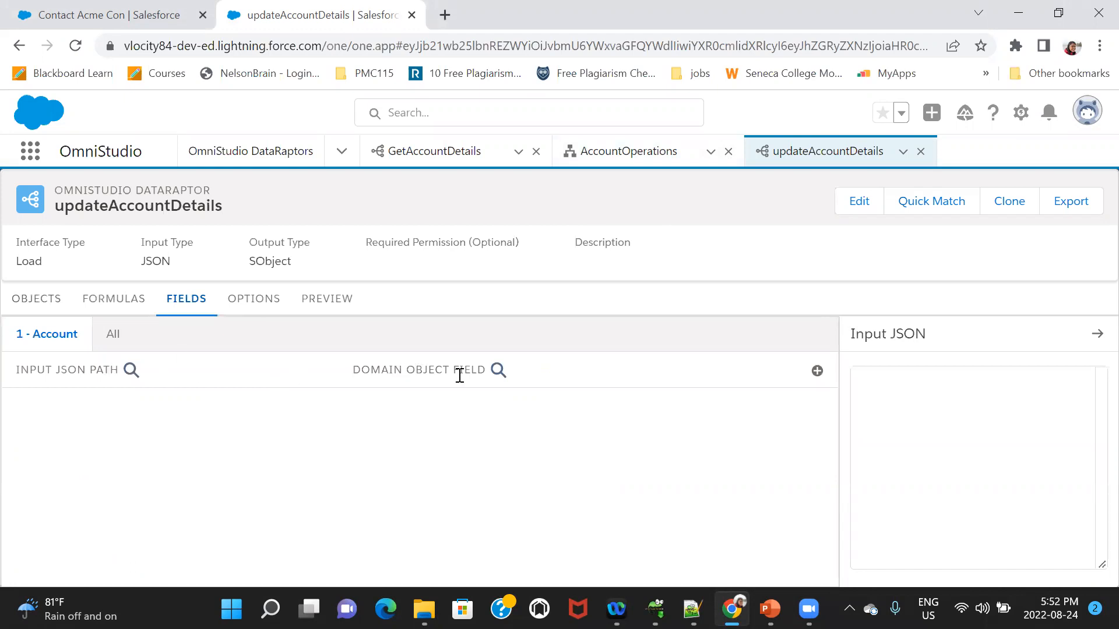
# Step: Start a new field mapping for the Account object and copy the name AccName from the notes in Notepad++
pyautogui.click(817, 372)
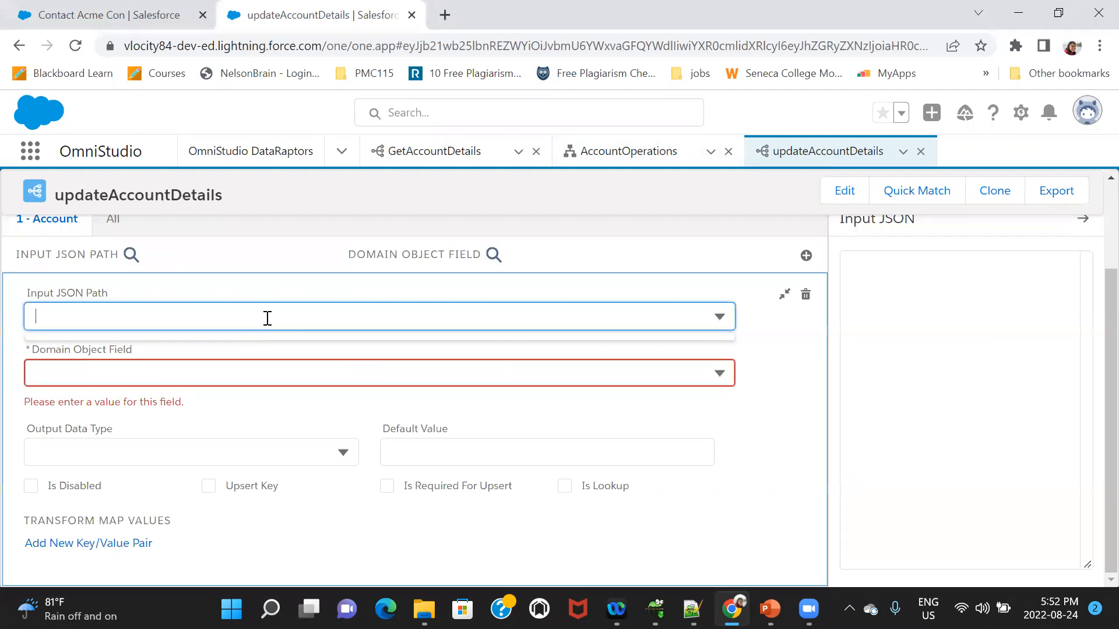
pyautogui.click(191, 371)
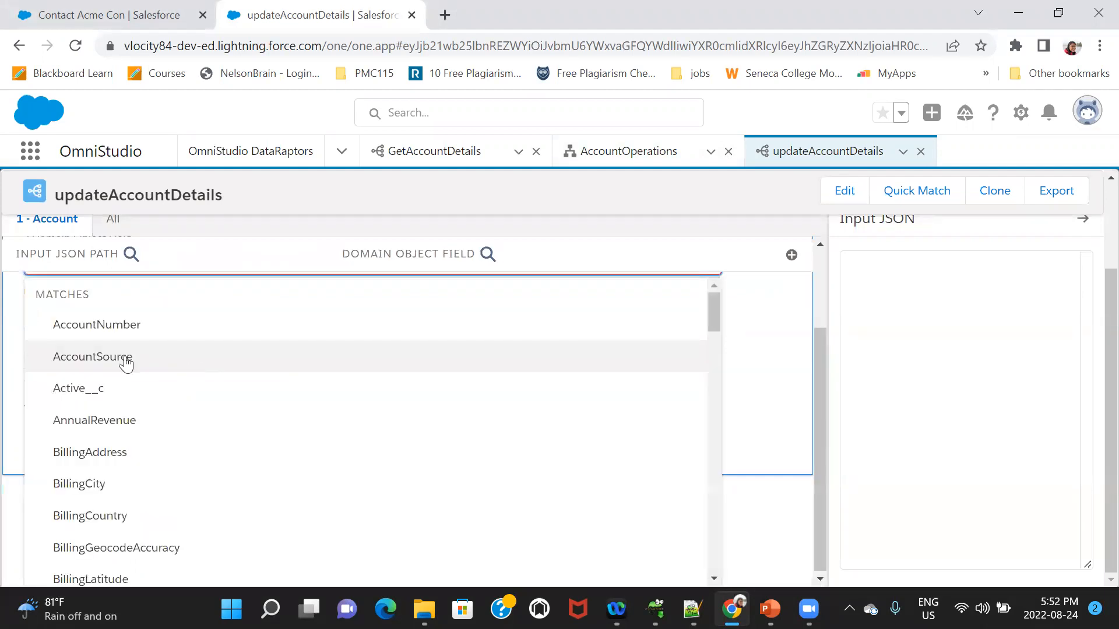
pyautogui.click(823, 280)
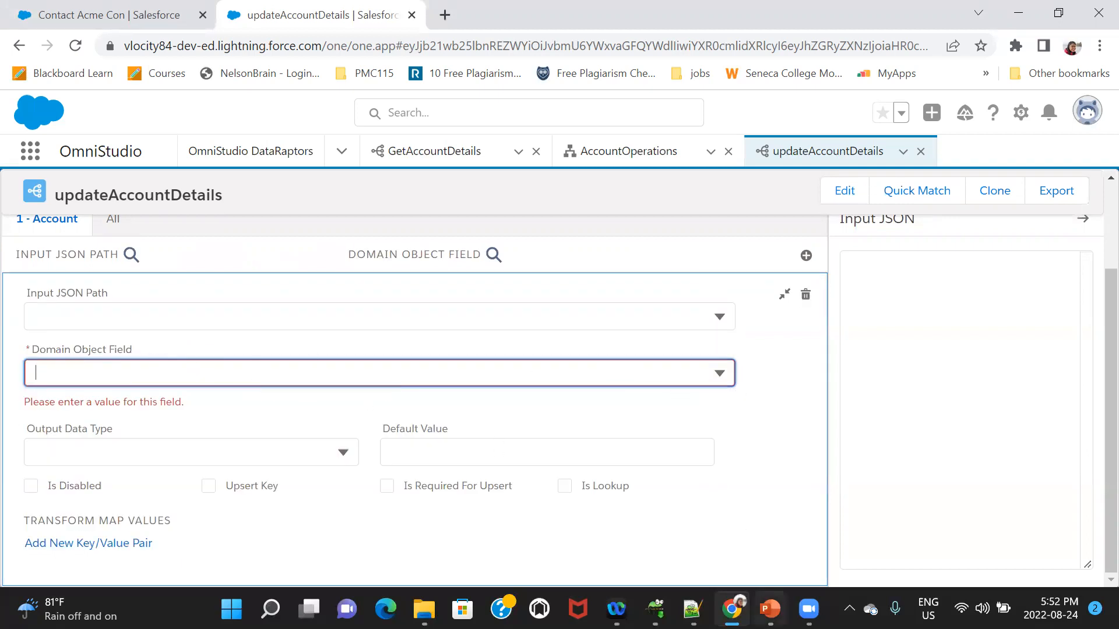
pyautogui.click(692, 608)
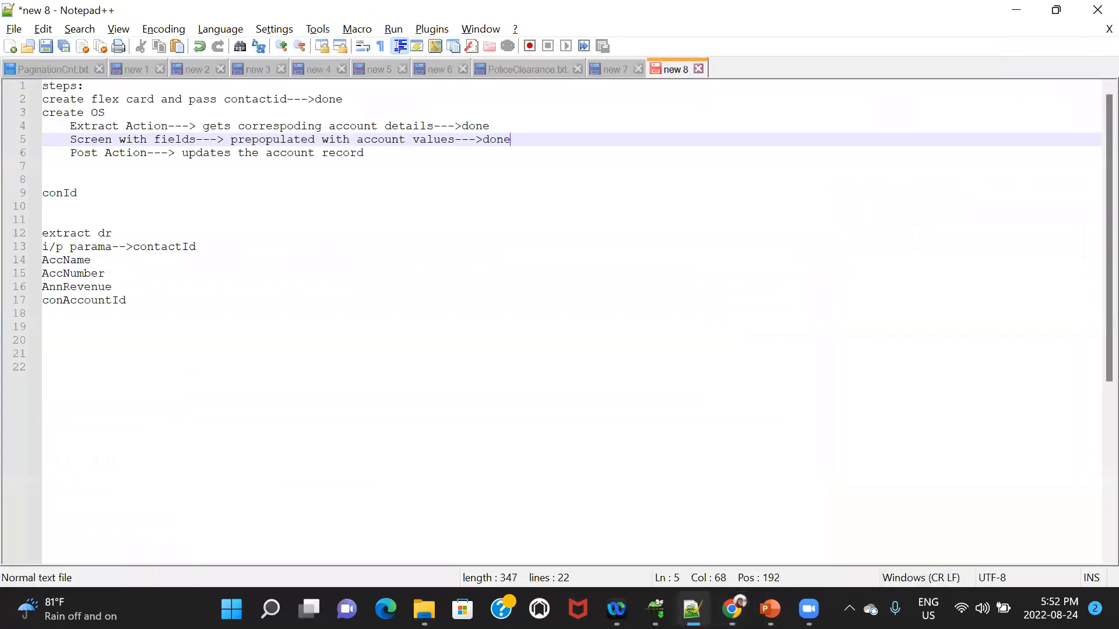
pyautogui.doubleClick(63, 261)
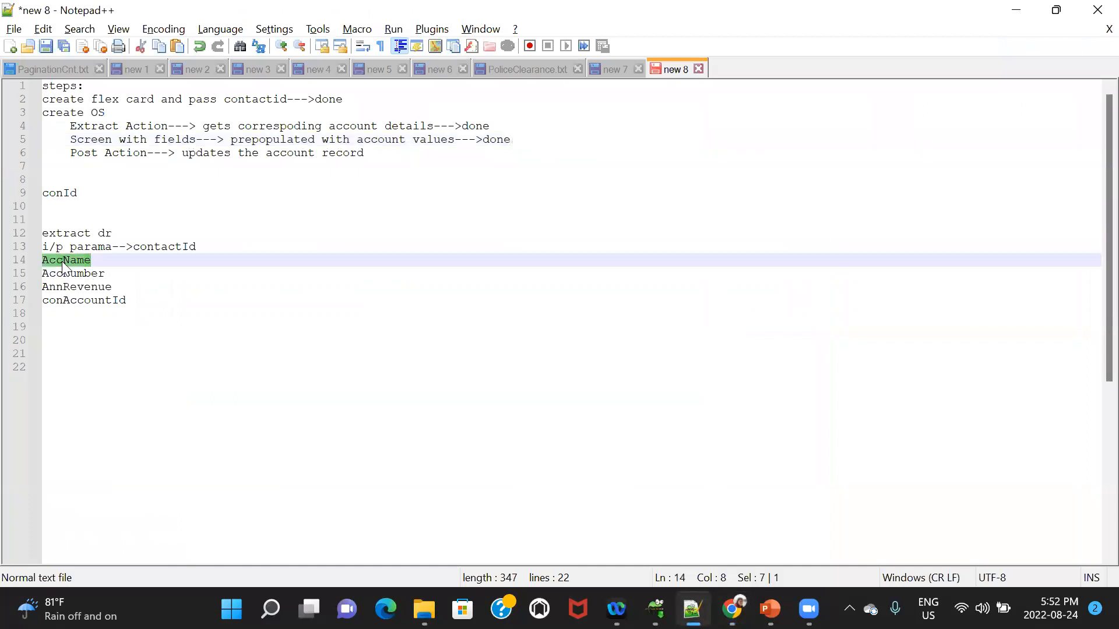
pyautogui.hotkey('alt', 'Tab')
pyautogui.hotkey('alt', 'Tab')
pyautogui.hotkey('alt', 'Tab')
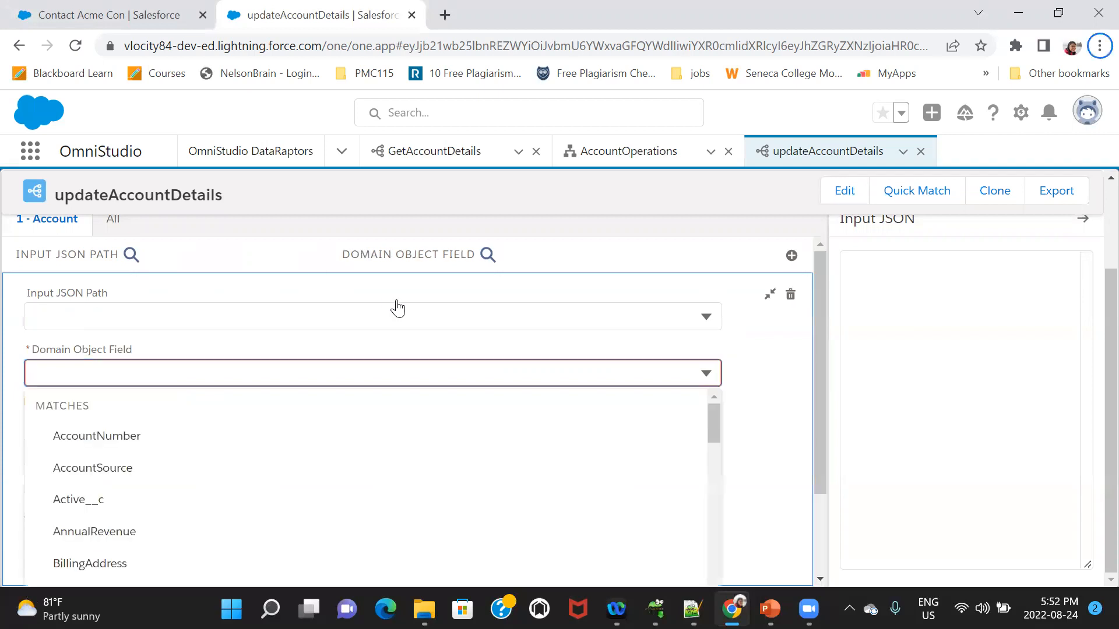
pyautogui.hotkey('alt', 'Tab')
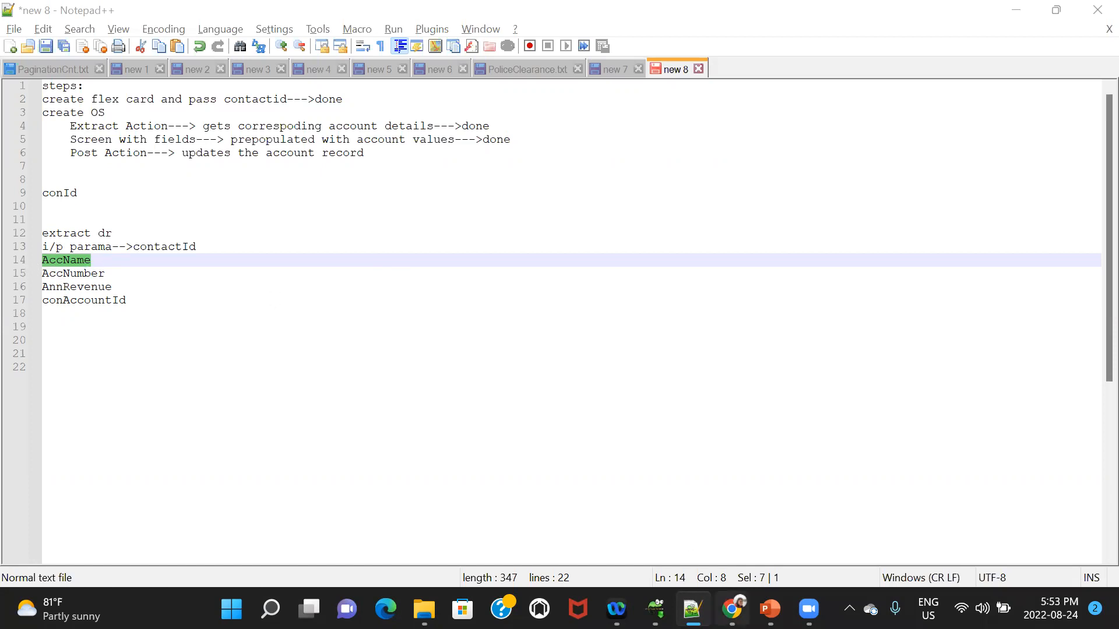
pyautogui.click(732, 609)
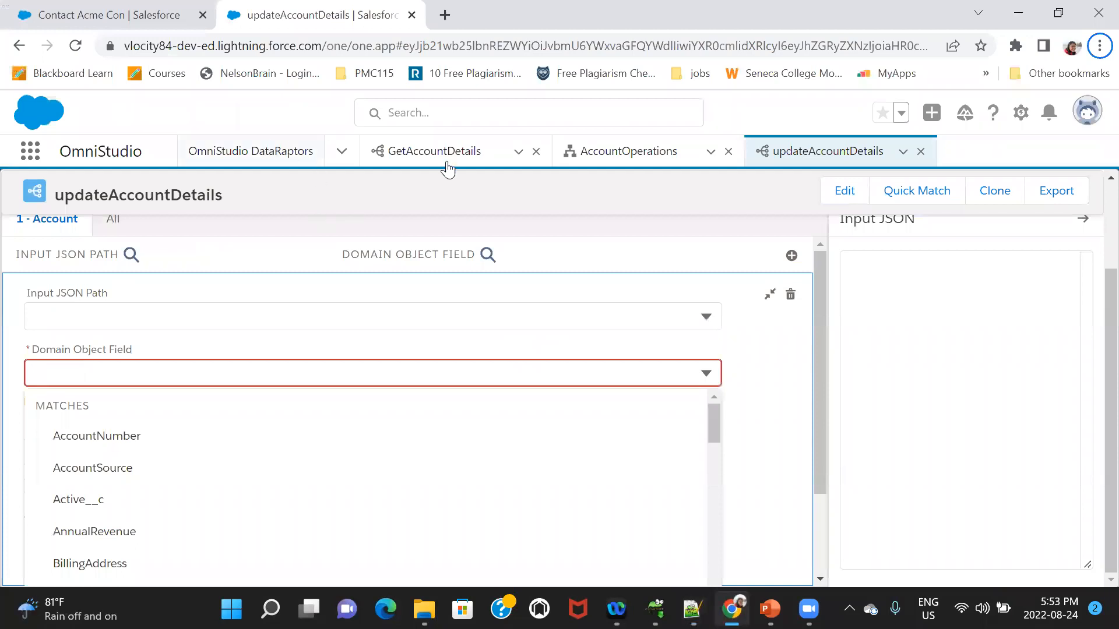
# Step: Check the element name of the Account Name field in Step1 of the AccountOperations OmniScript
pyautogui.click(606, 168)
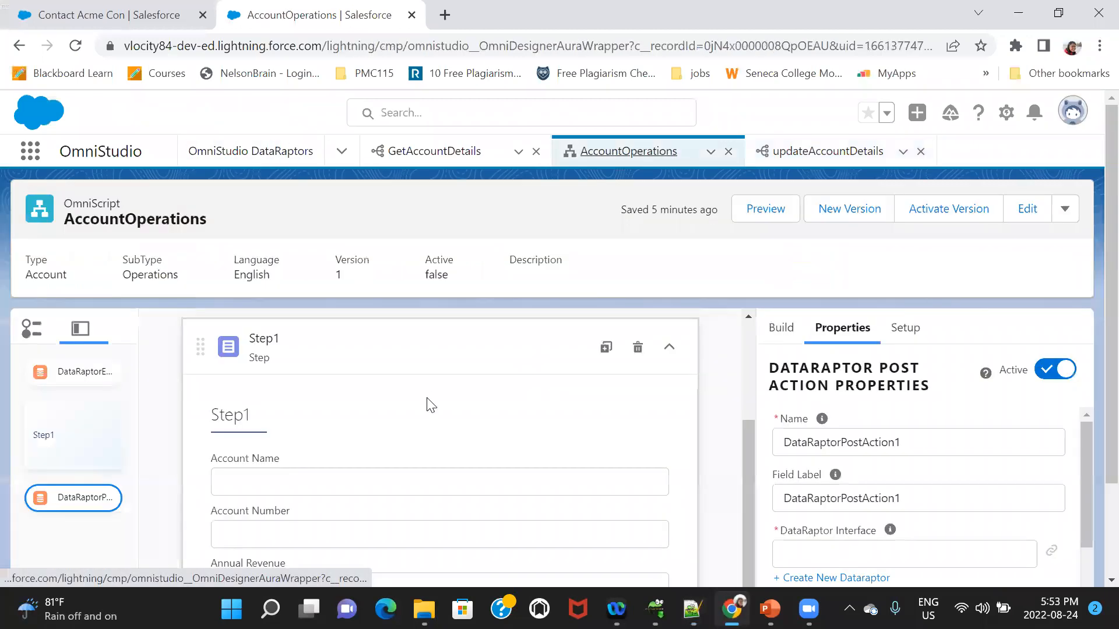
pyautogui.click(332, 467)
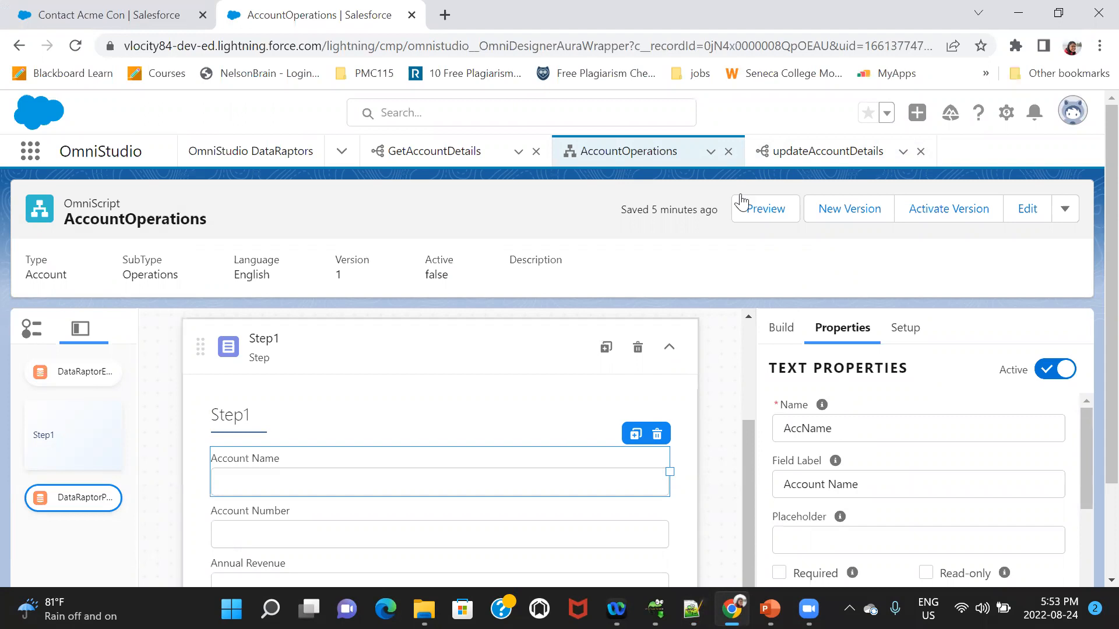
pyautogui.click(809, 151)
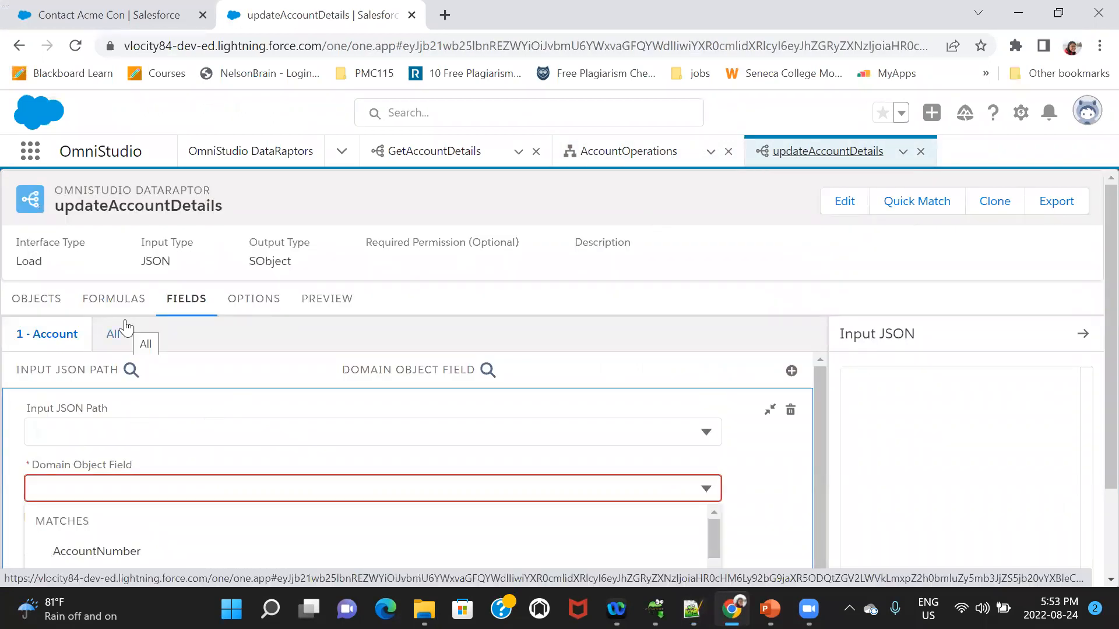
# Step: Map the input JSON path AccName to the Account's Name field in updateAccountDetails and collapse the mapping
pyautogui.click(100, 426)
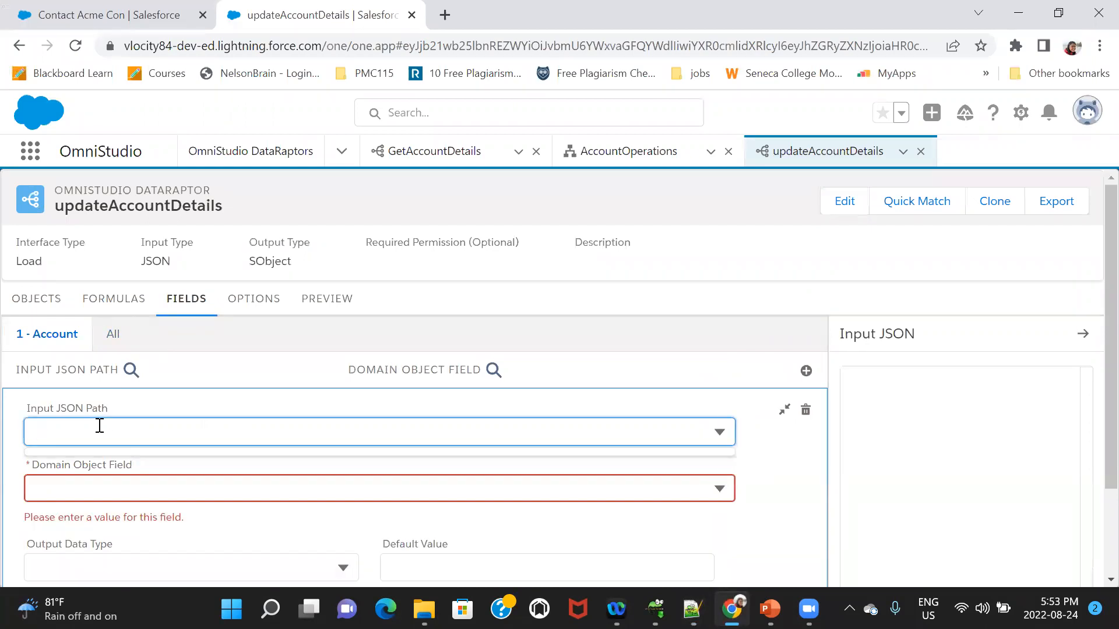
pyautogui.write('AccName')
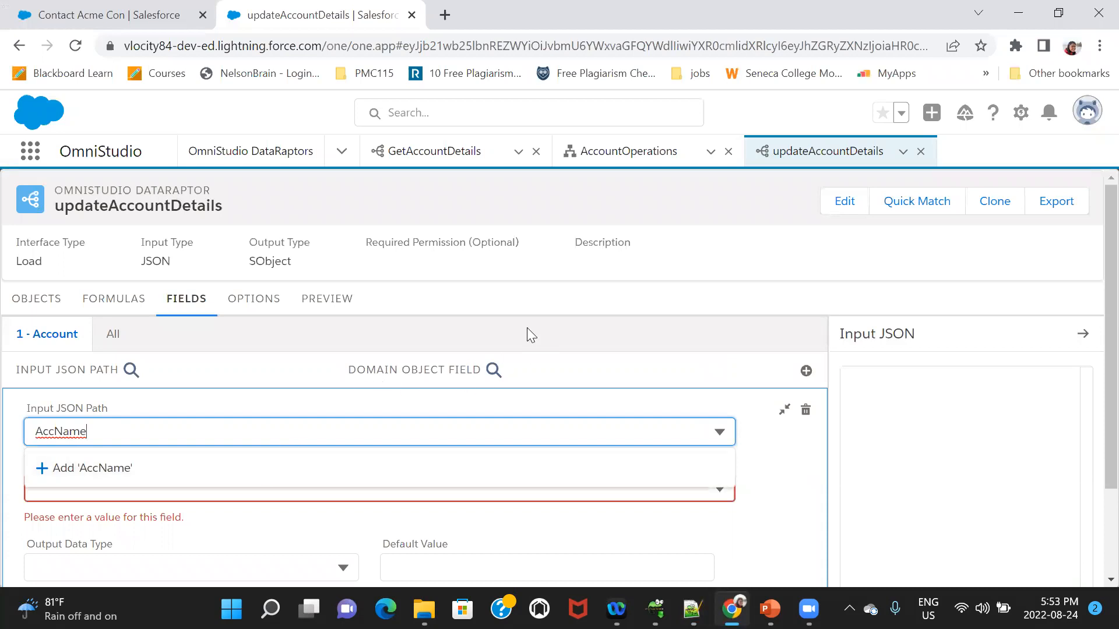
pyautogui.click(221, 476)
pyautogui.click(213, 486)
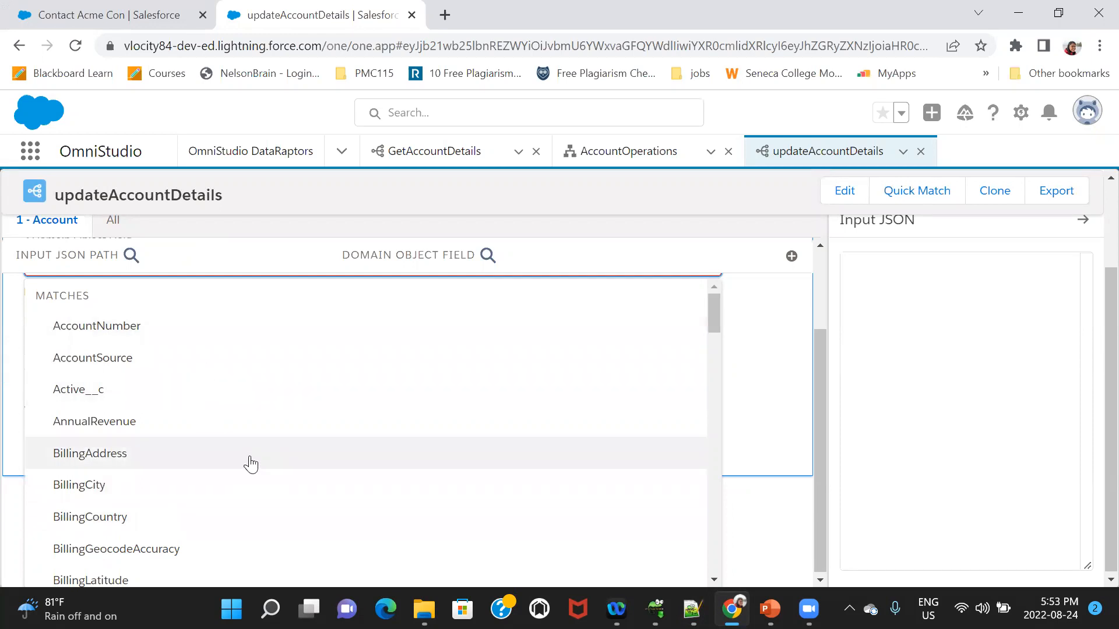
pyautogui.write('name')
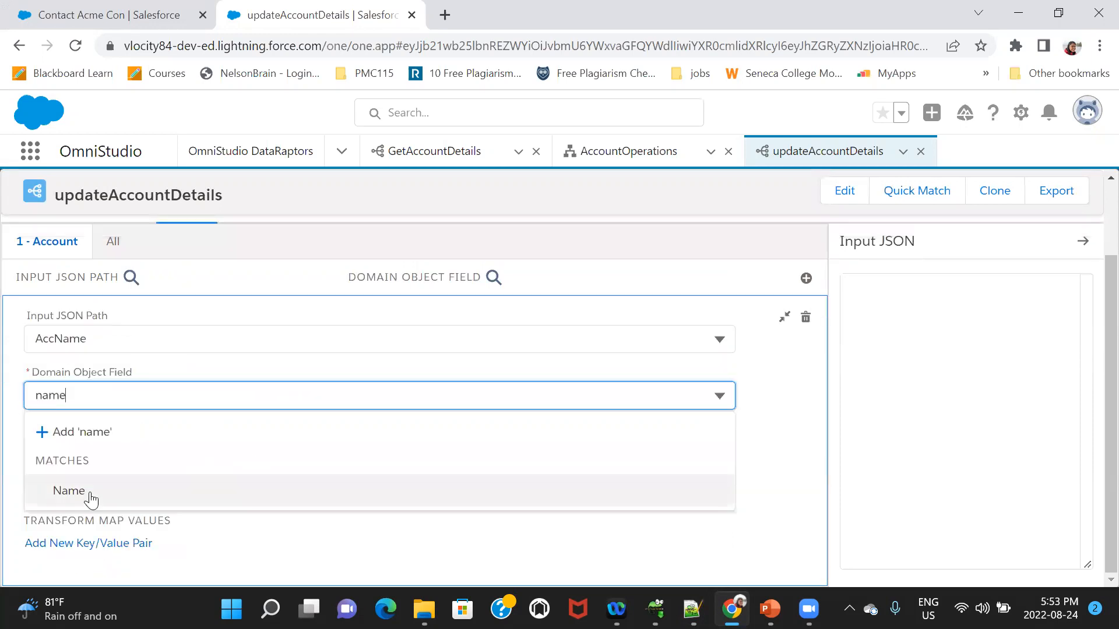
pyautogui.click(88, 494)
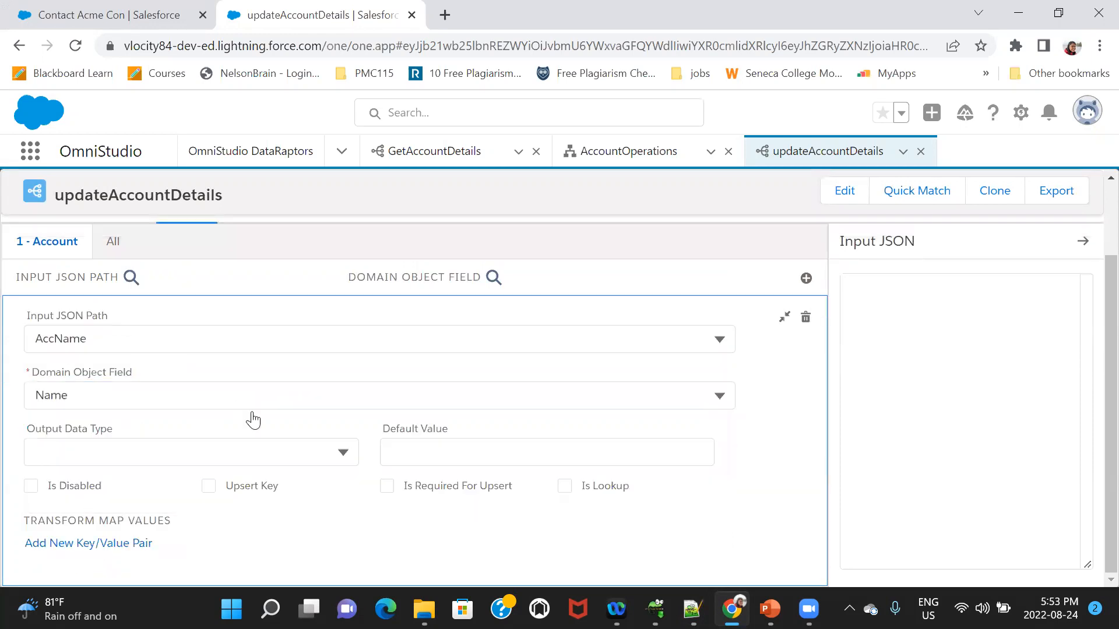
pyautogui.click(784, 317)
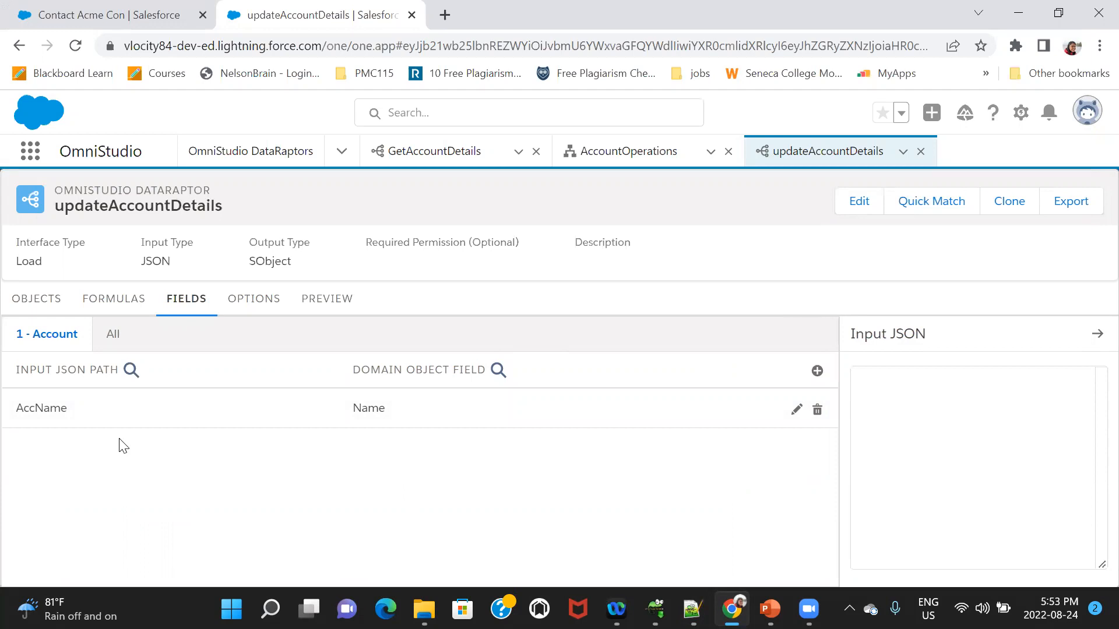
# Step: Preview the AccountOperations OmniScript and enter a sample account name to examine where AccName sits in the Data JSON
pyautogui.click(580, 153)
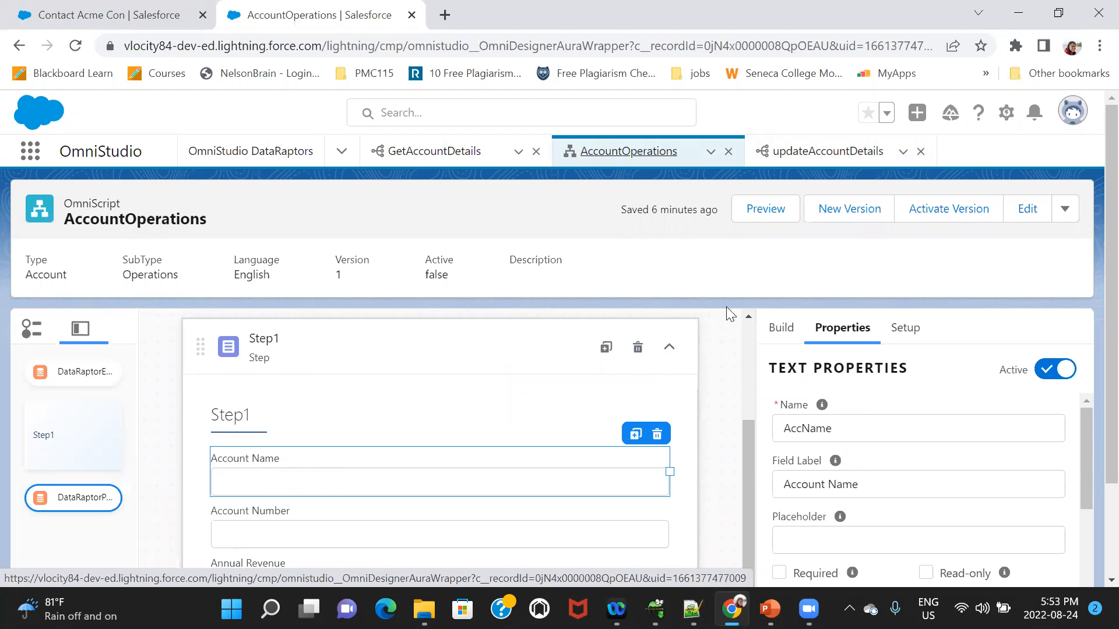
pyautogui.click(747, 328)
pyautogui.moveTo(749, 387); pyautogui.dragTo(282, 435)
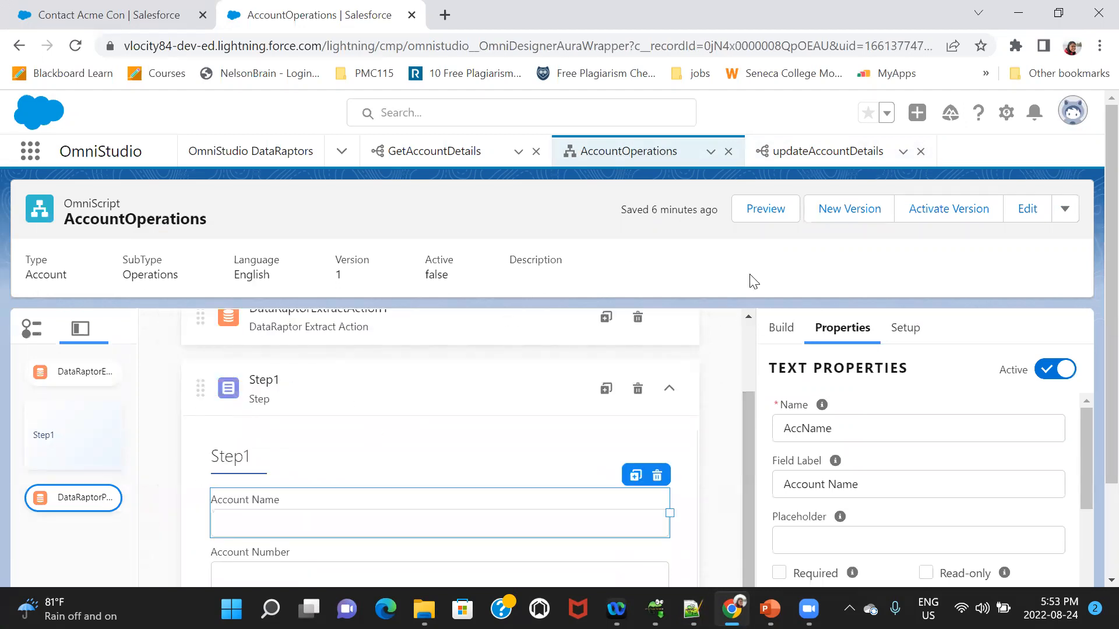
pyautogui.click(763, 210)
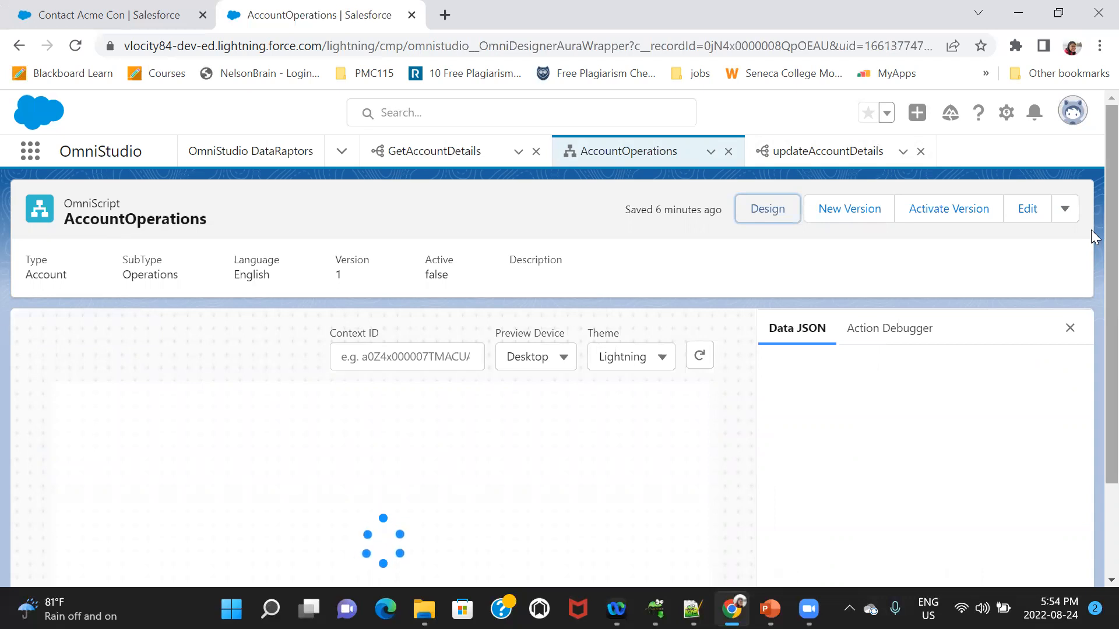
pyautogui.scroll(-2, 1090, 230)
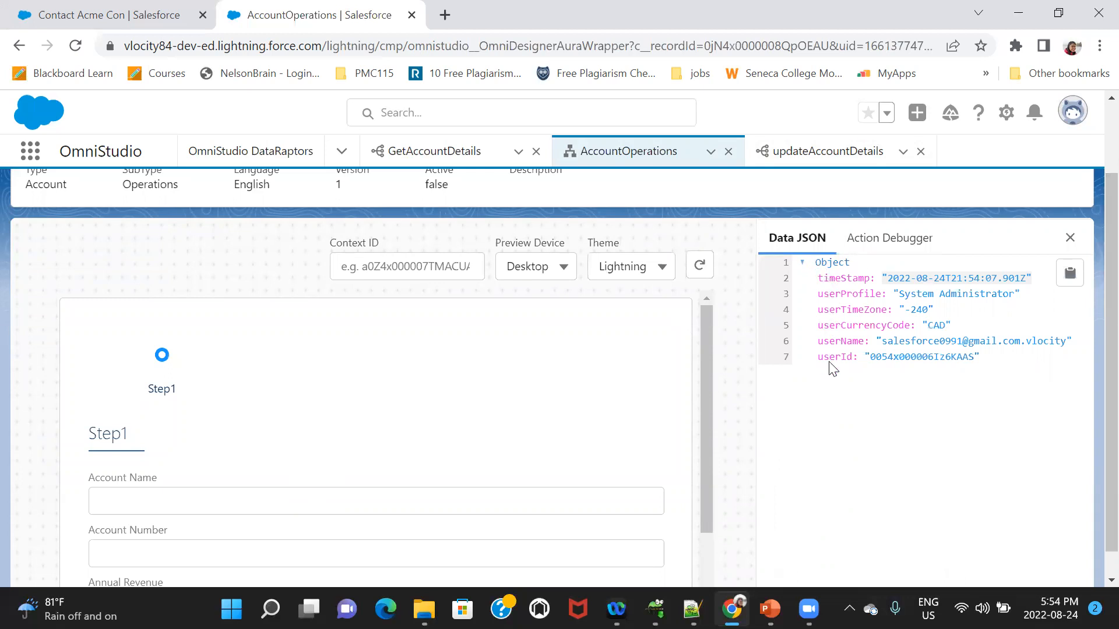
pyautogui.click(245, 512)
pyautogui.write('namrata')
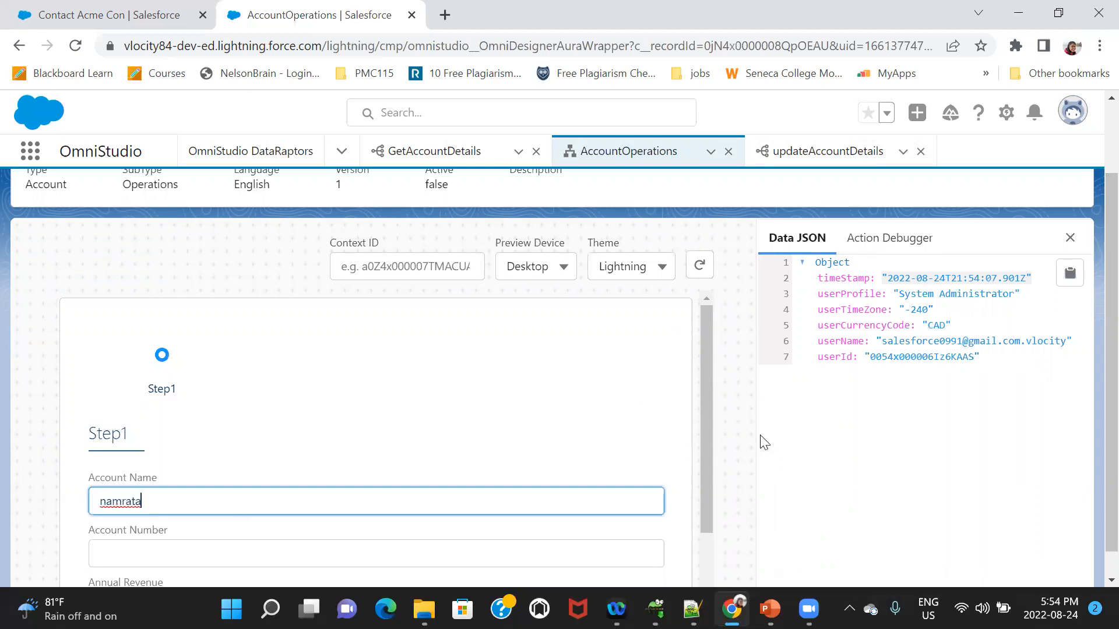
pyautogui.click(810, 462)
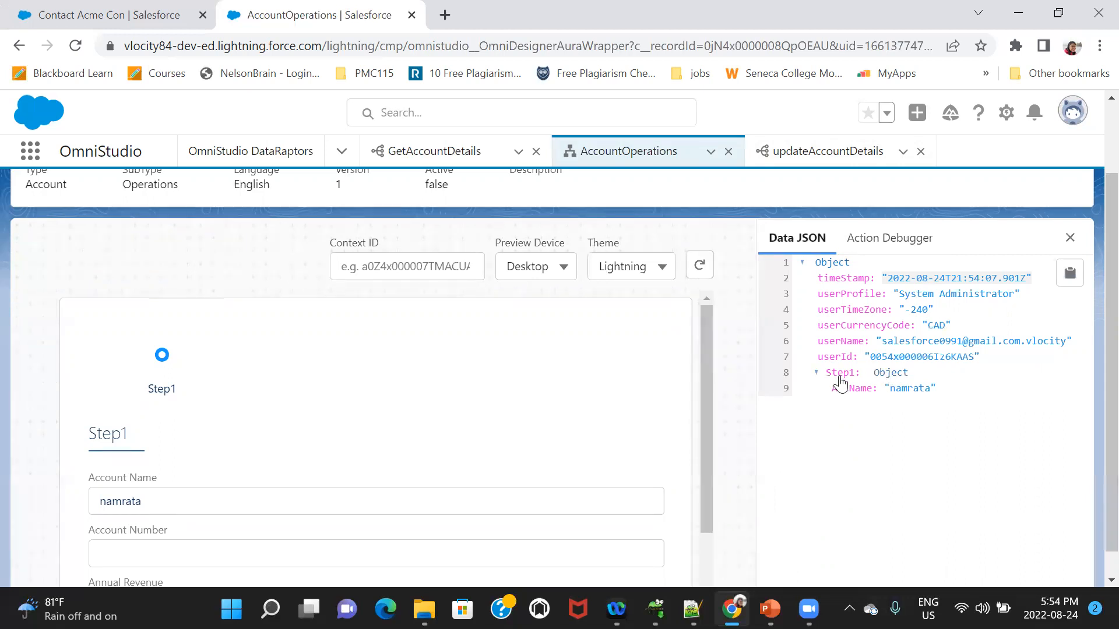
# Step: Change the Name mapping's input JSON path in updateAccountDetails to Step1:AccName, checking it against the OmniScript's Data JSON
pyautogui.click(830, 154)
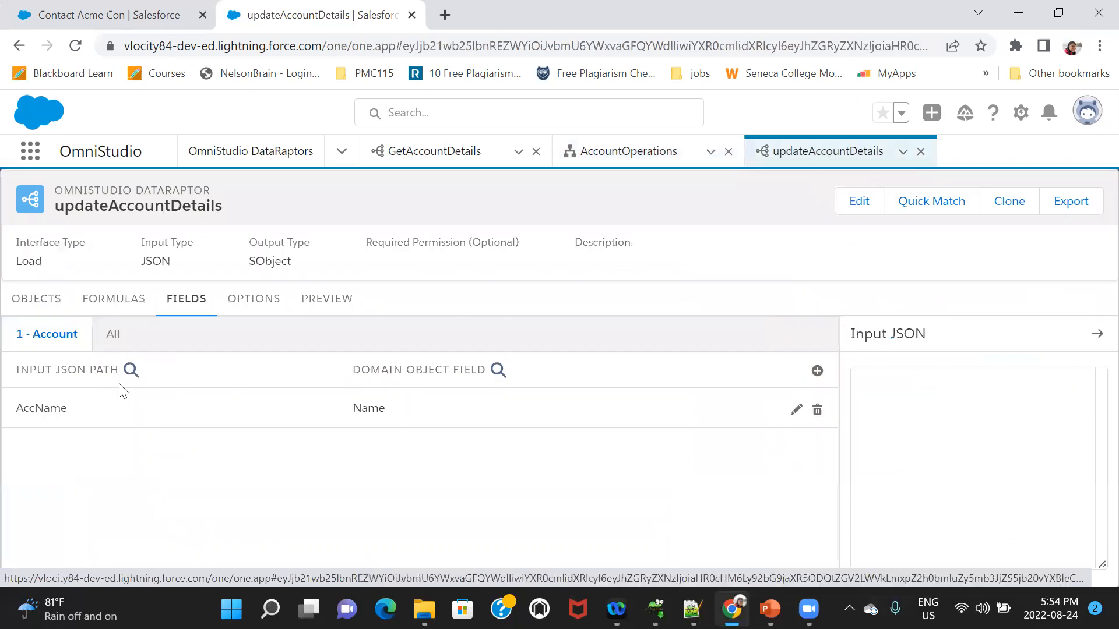
pyautogui.click(60, 407)
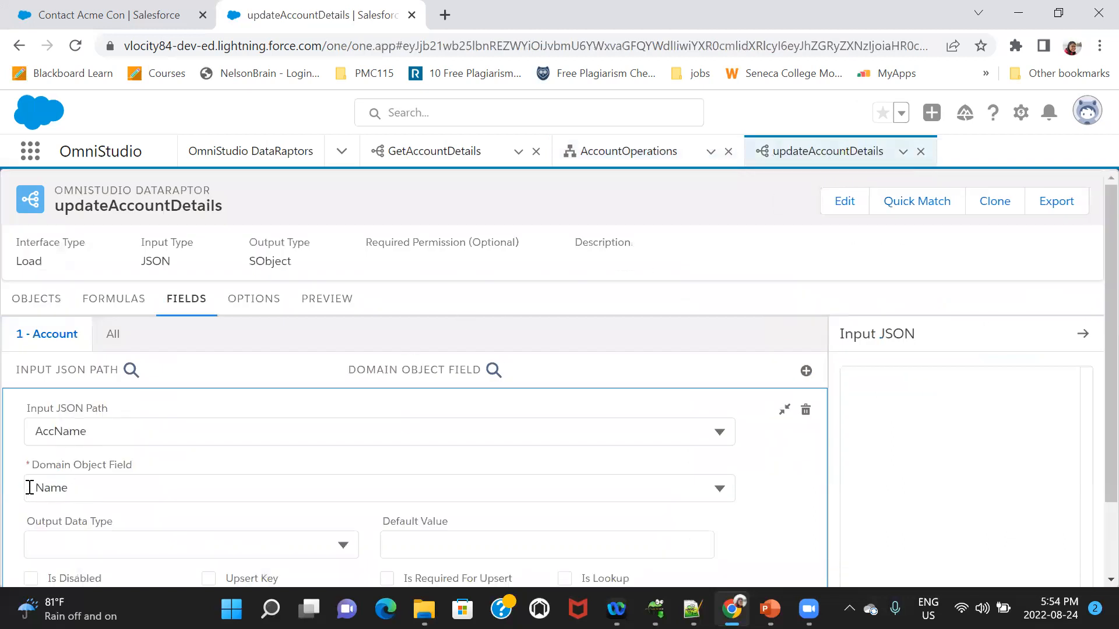
pyautogui.click(37, 431)
pyautogui.write('Step')
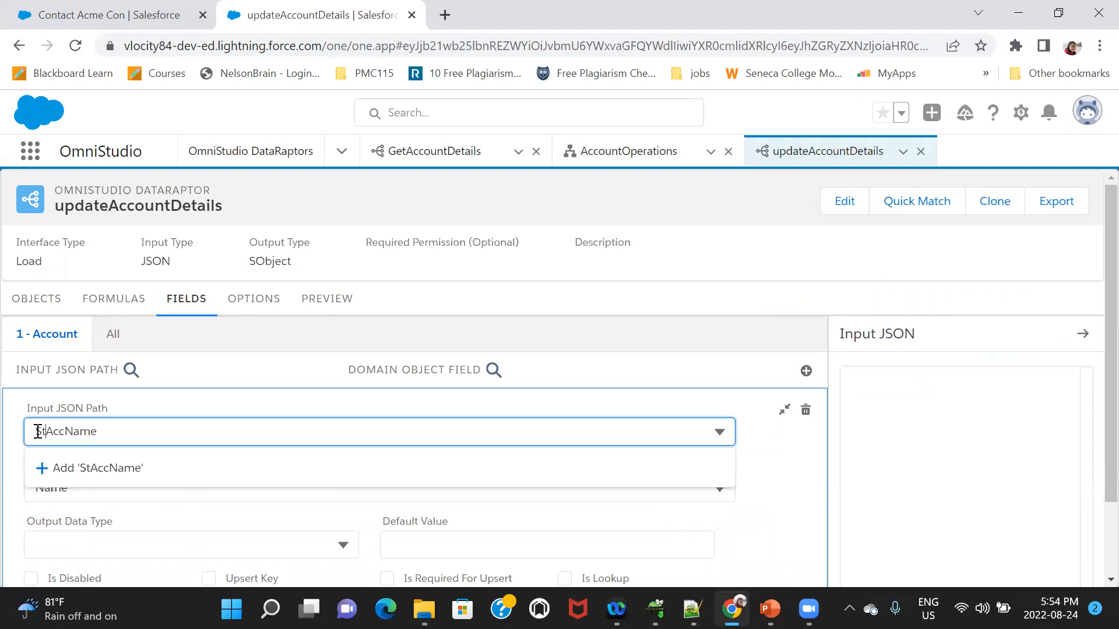
pyautogui.write('1:')
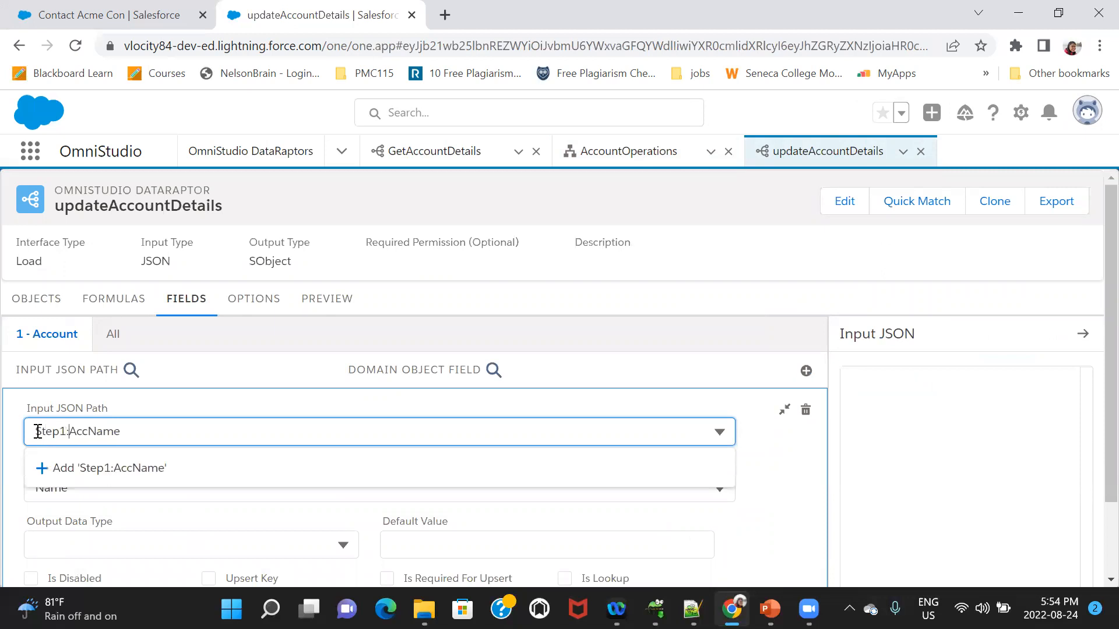
pyautogui.click(153, 467)
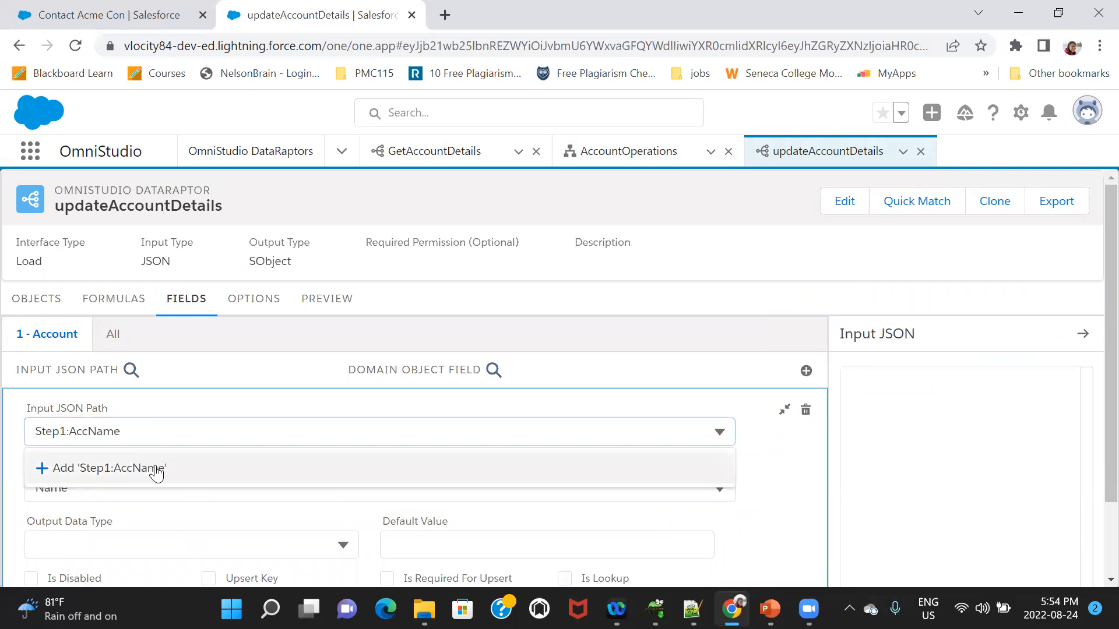
pyautogui.click(602, 155)
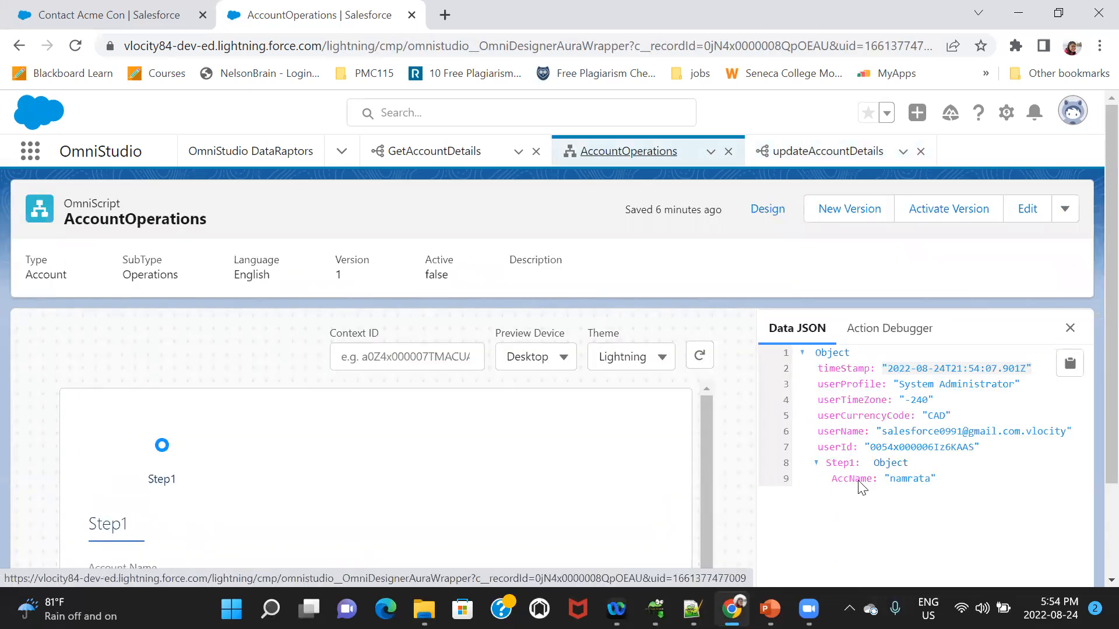
pyautogui.click(847, 151)
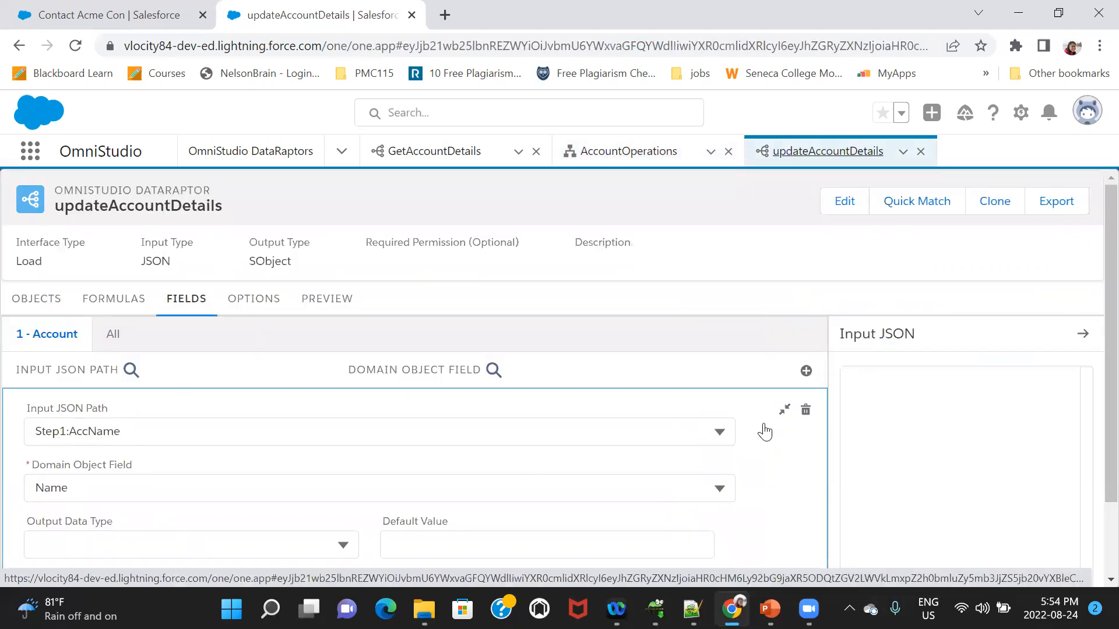
pyautogui.click(781, 415)
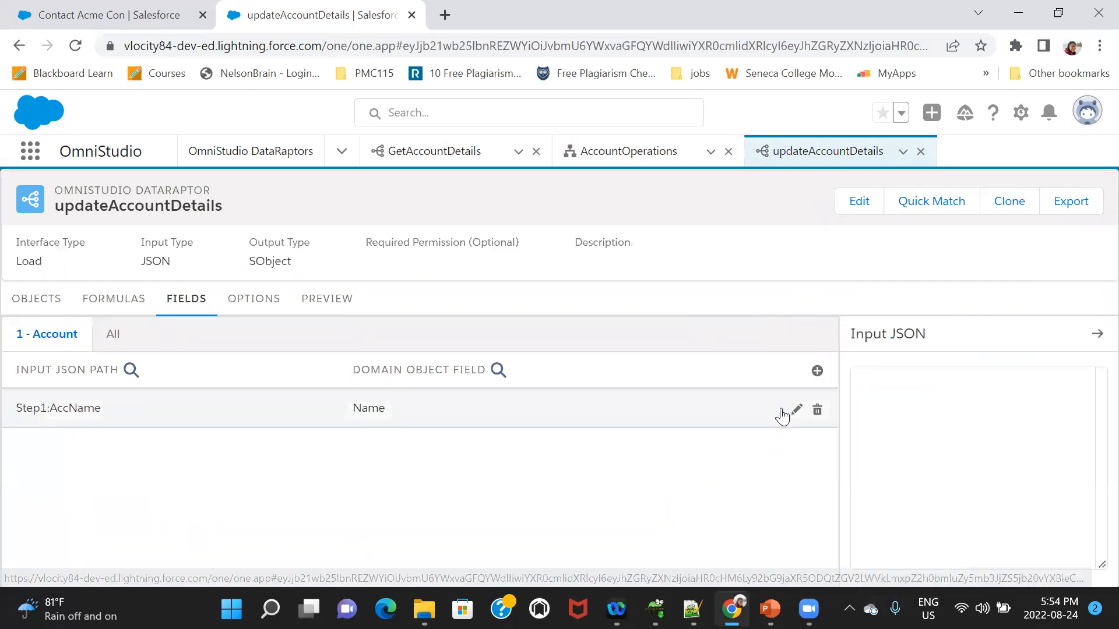
# Step: Map the input JSON path Step1:AccNumber to the Account's AccountNumber field in updateAccountDetails, checking the element name in the Notepad++ notes
pyautogui.click(817, 371)
pyautogui.write('Step1:')
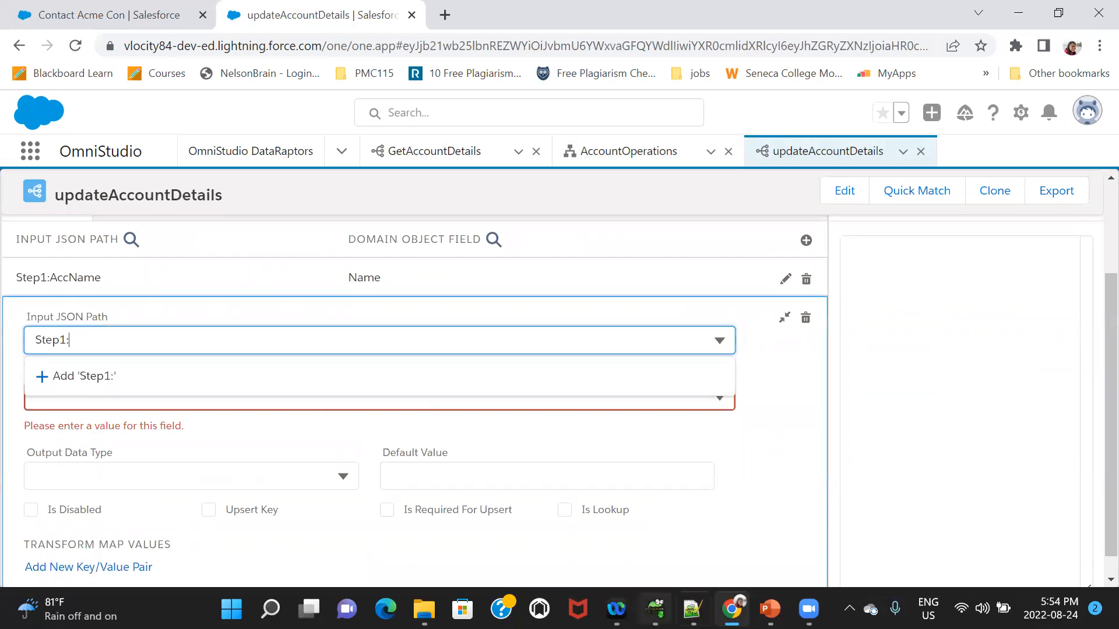
pyautogui.click(693, 609)
pyautogui.click(62, 269)
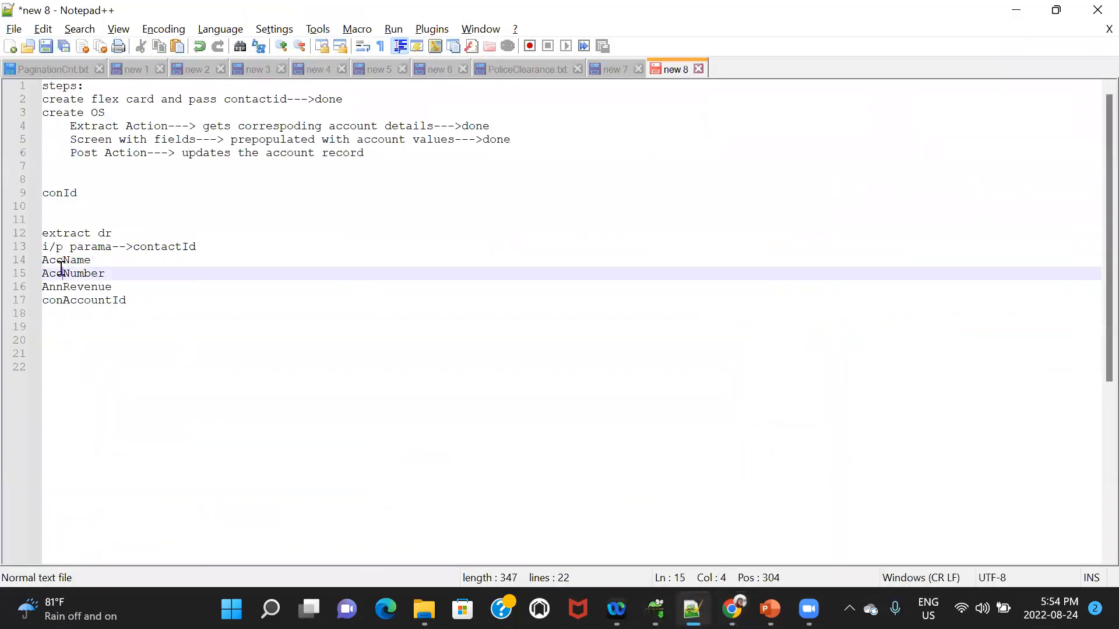
pyautogui.doubleClick(61, 271)
pyautogui.hotkey('alt', 'Tab')
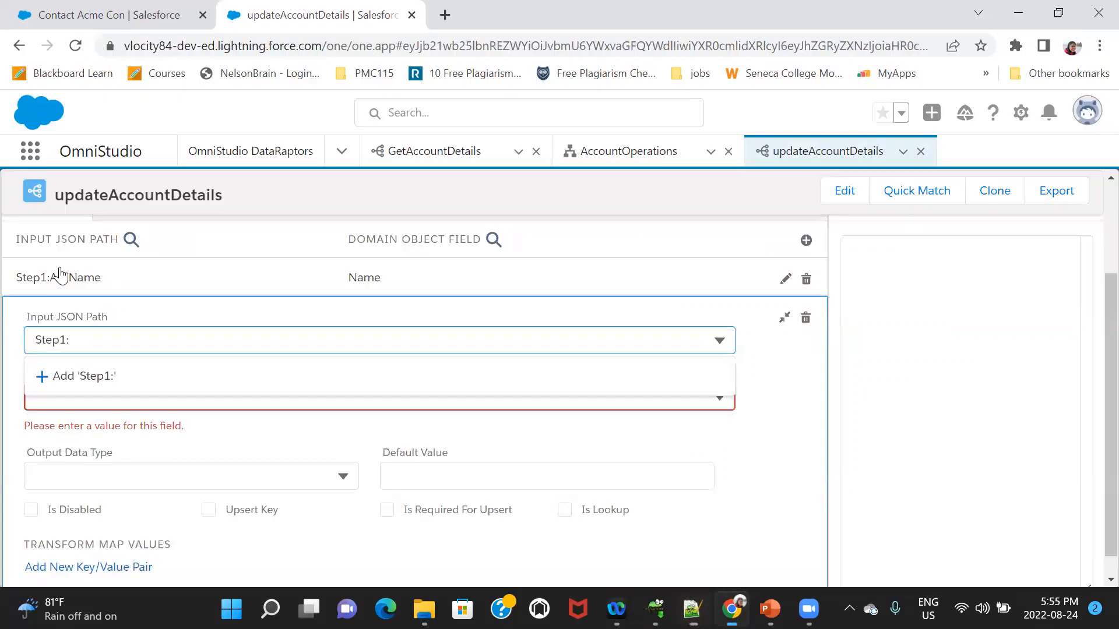
pyautogui.write('AccNumber')
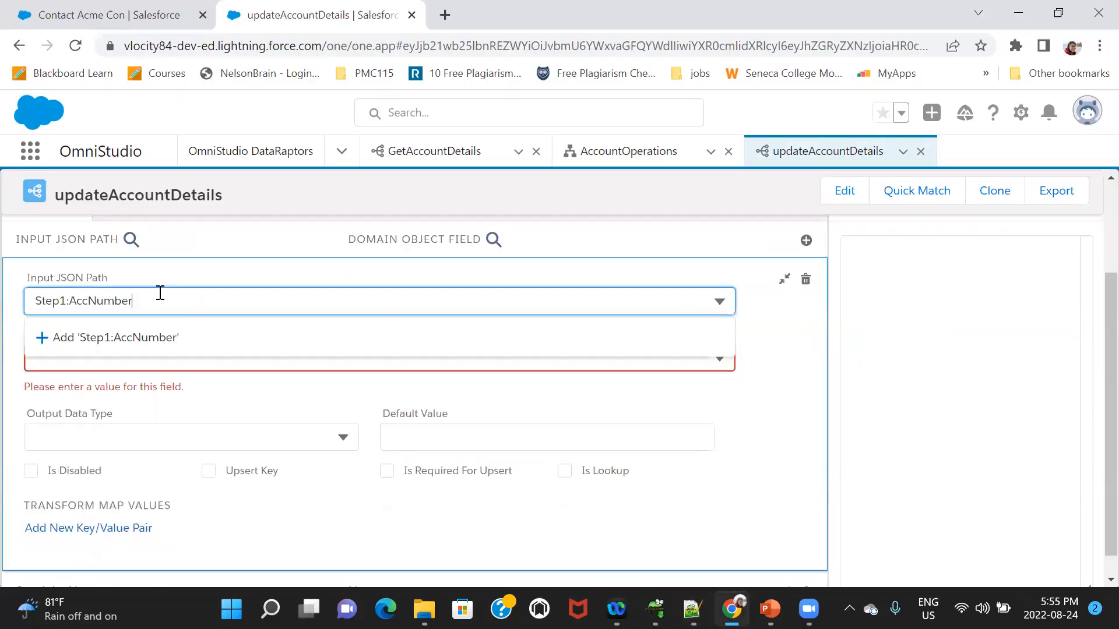
pyautogui.click(155, 337)
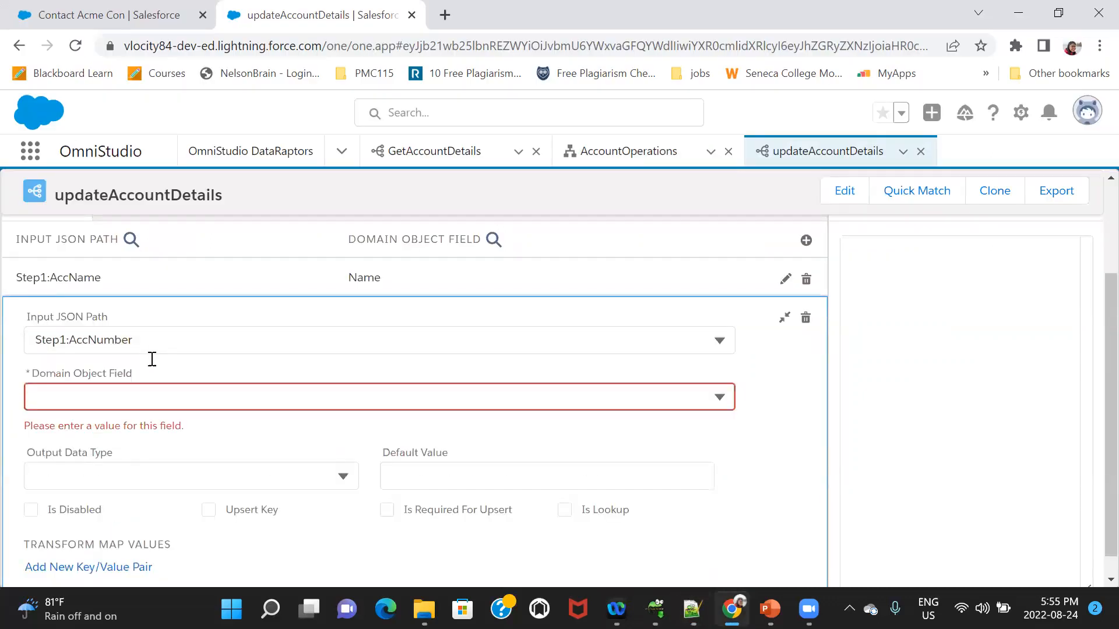
pyautogui.click(144, 396)
pyautogui.write('account')
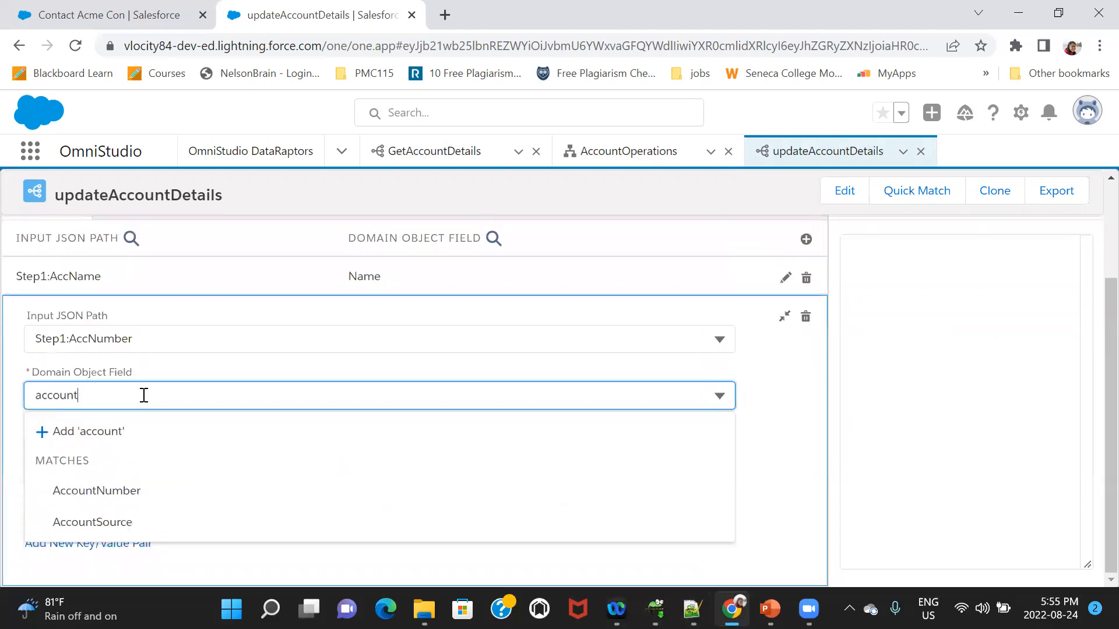
pyautogui.click(133, 494)
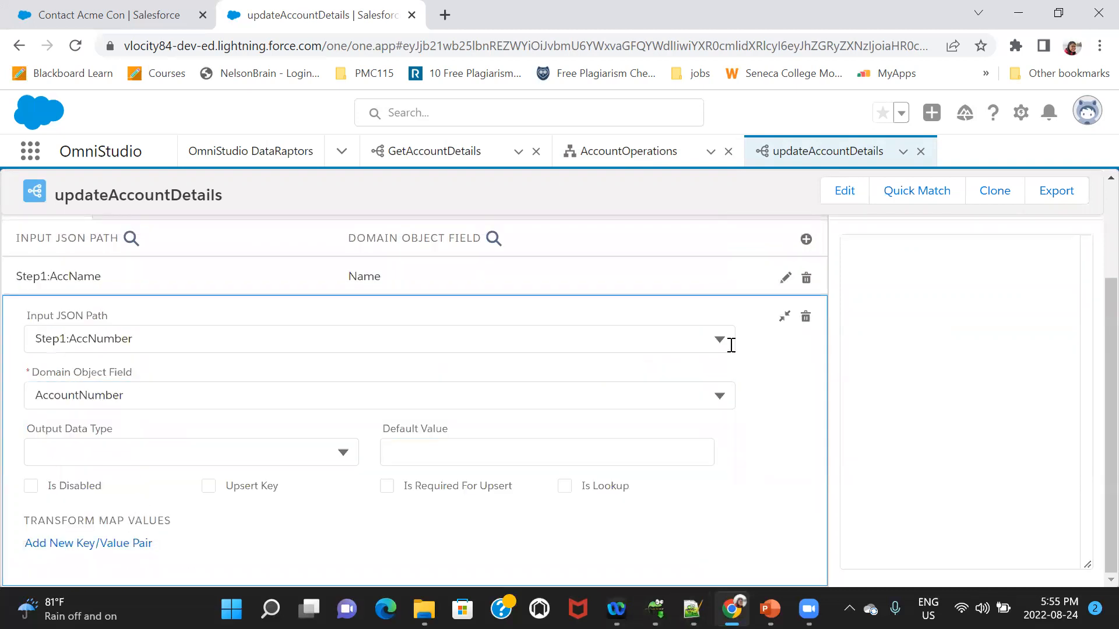
pyautogui.click(785, 317)
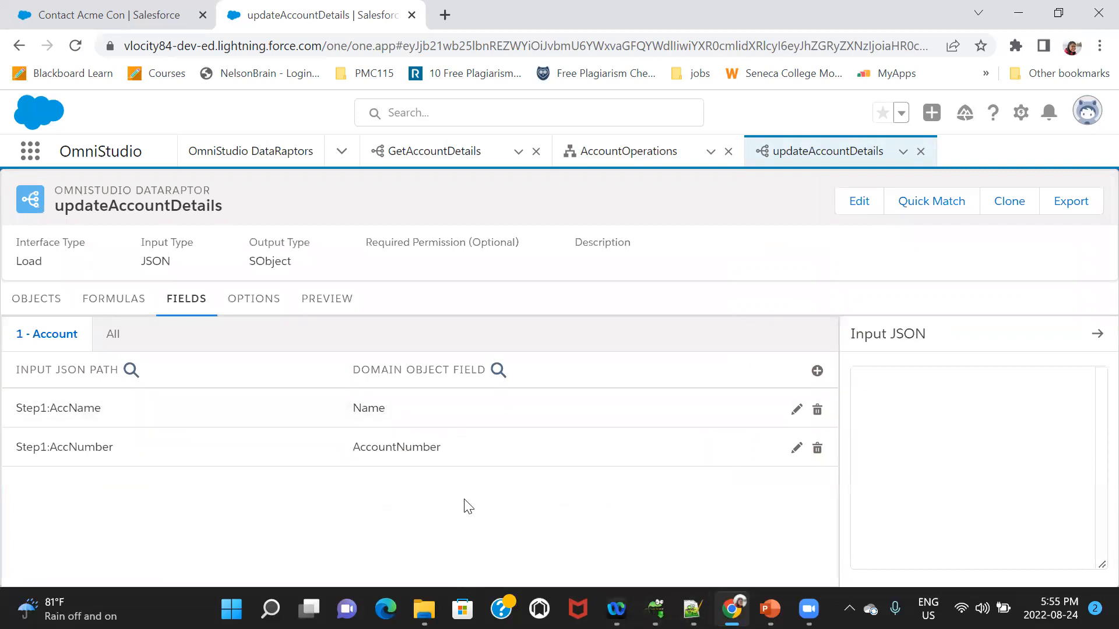
# Step: Delete the AccountNumber and Name field mappings from updateAccountDetails
pyautogui.click(816, 448)
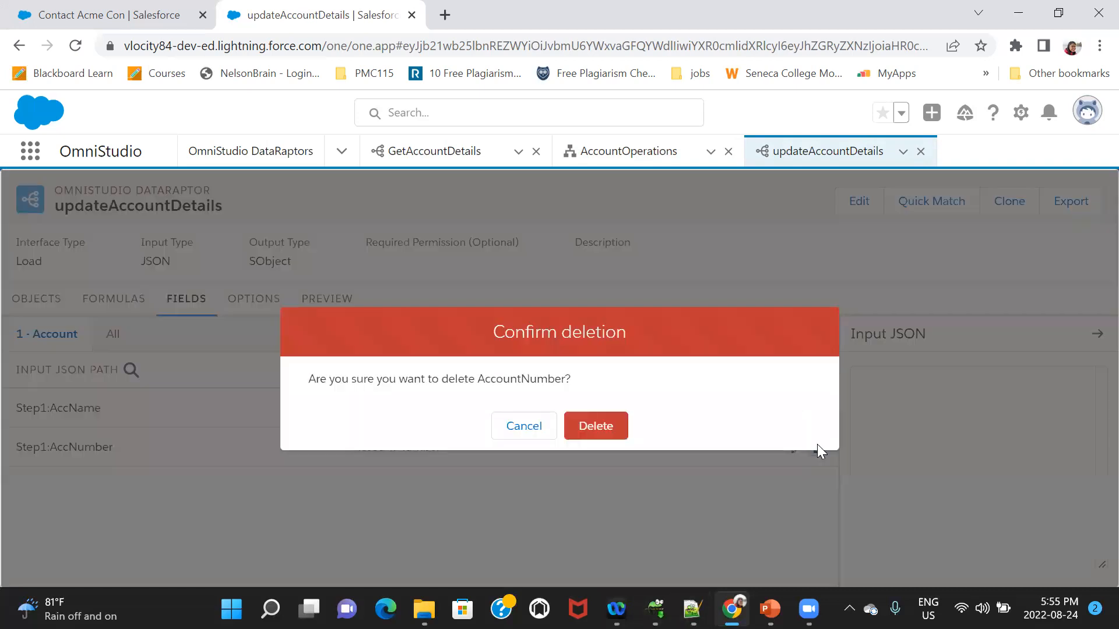
pyautogui.click(615, 430)
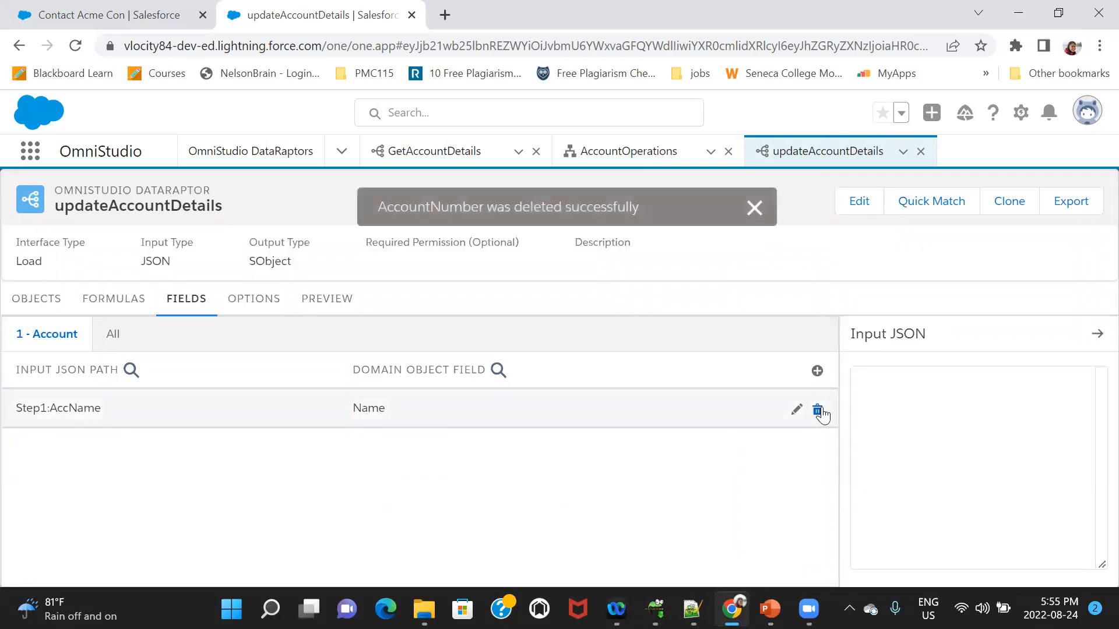
pyautogui.click(817, 412)
pyautogui.click(600, 425)
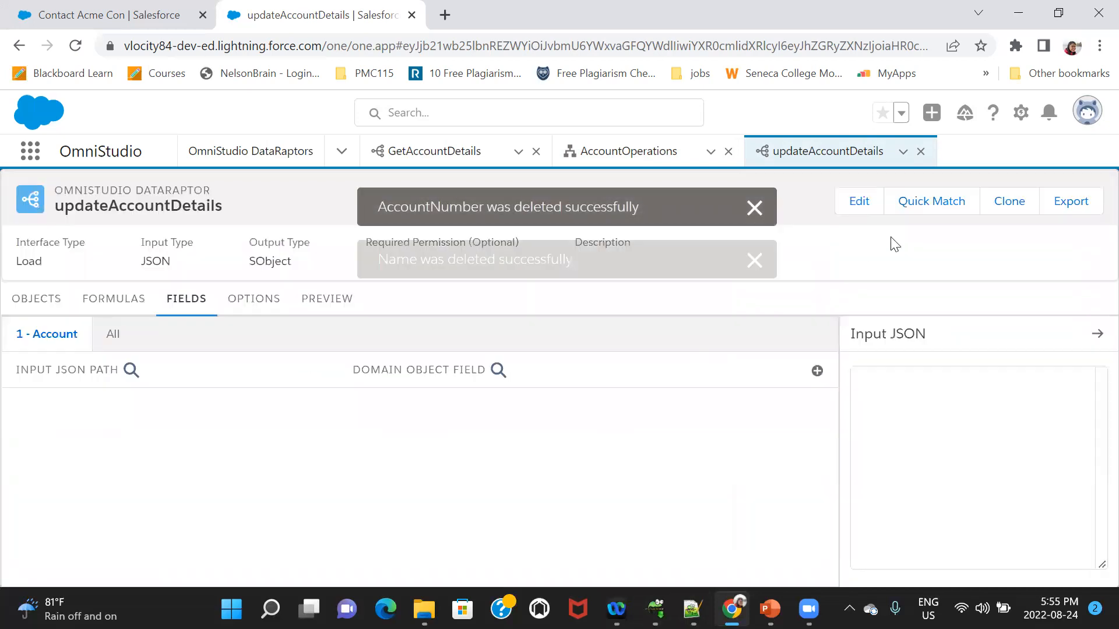
# Step: Return to the AccountOperations OmniScript and restart its preview from the design view
pyautogui.click(650, 163)
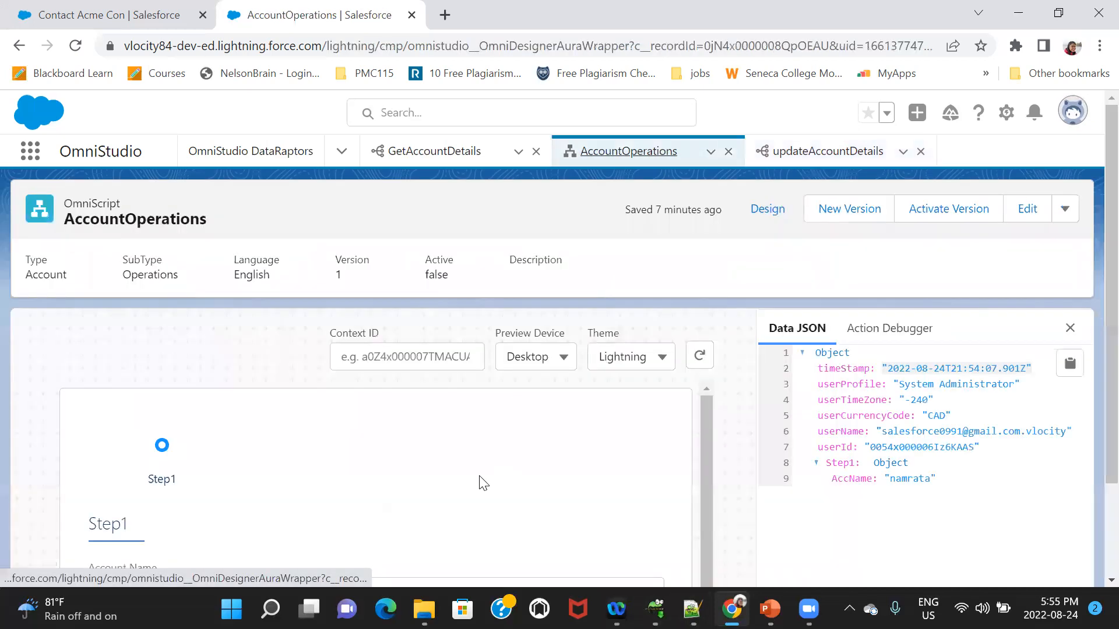
pyautogui.scroll(-2, 1091, 268)
pyautogui.scroll(1, 1091, 219)
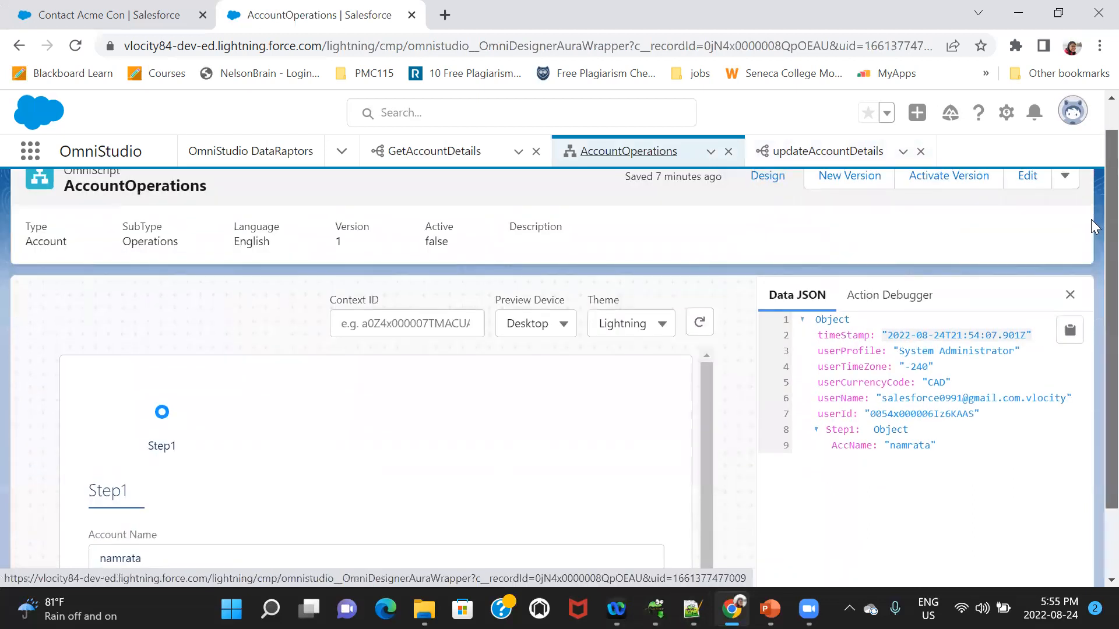
pyautogui.click(768, 176)
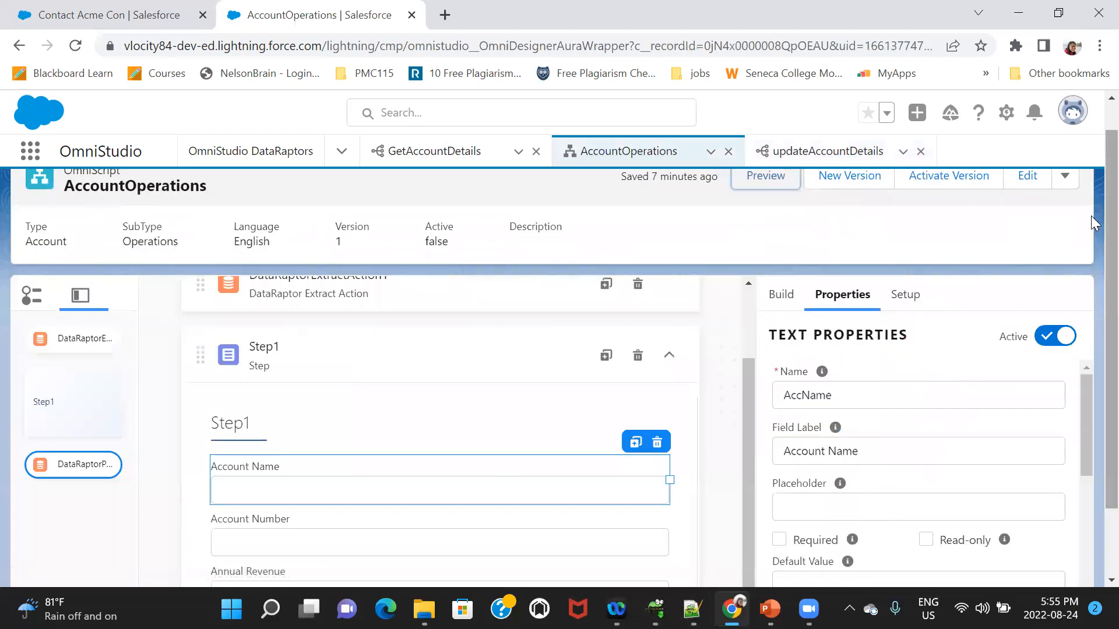
pyautogui.scroll(-2, 1093, 223)
pyautogui.scroll(2, 1091, 191)
pyautogui.click(768, 208)
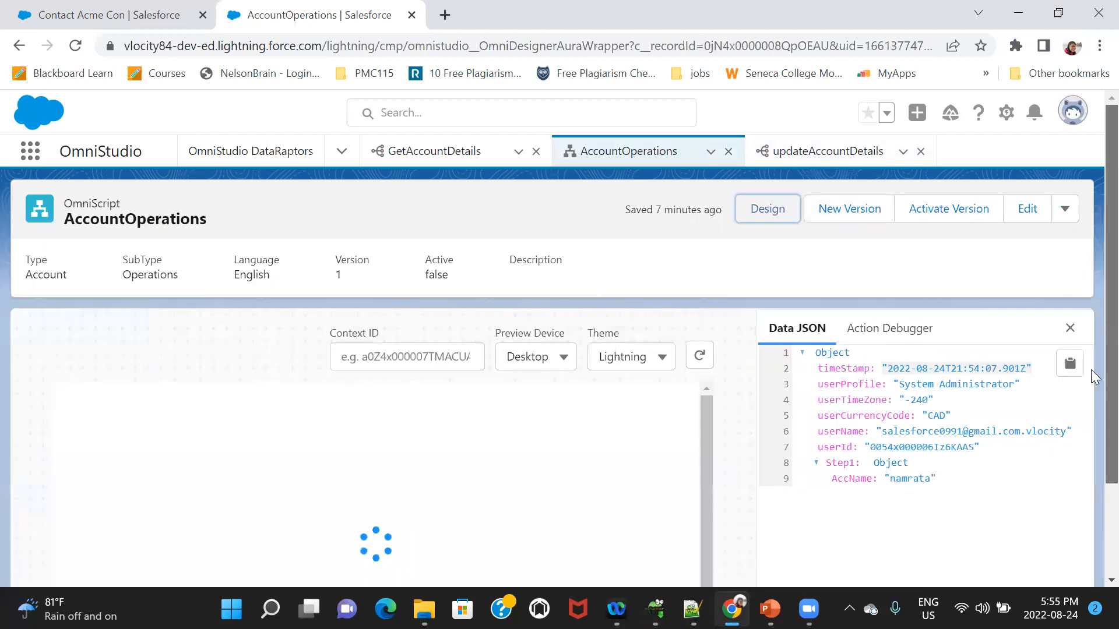
# Step: Fill the Step1 preview with Account Name sdfsd, Account Number esfse and Annual Revenue 546
pyautogui.scroll(-2, 1092, 376)
pyautogui.click(330, 460)
pyautogui.write('sdfsd')
pyautogui.click(301, 525)
pyautogui.write('esfse')
pyautogui.click(307, 577)
pyautogui.write('546')
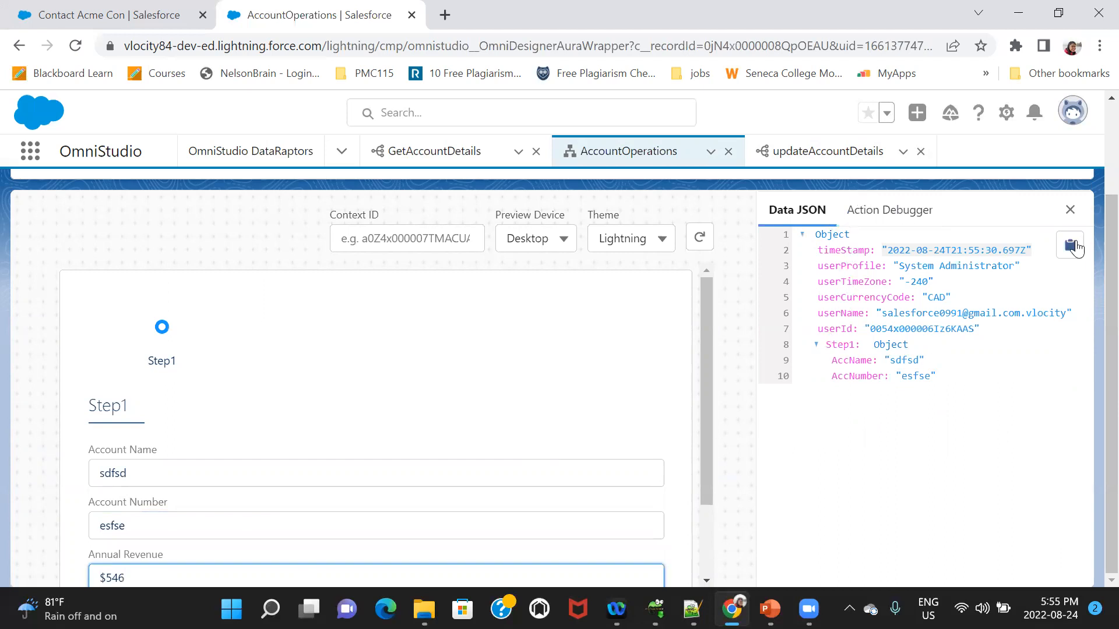
# Step: Copy the OmniScript preview's Data JSON and paste it as the Input JSON of updateAccountDetails
pyautogui.click(1072, 249)
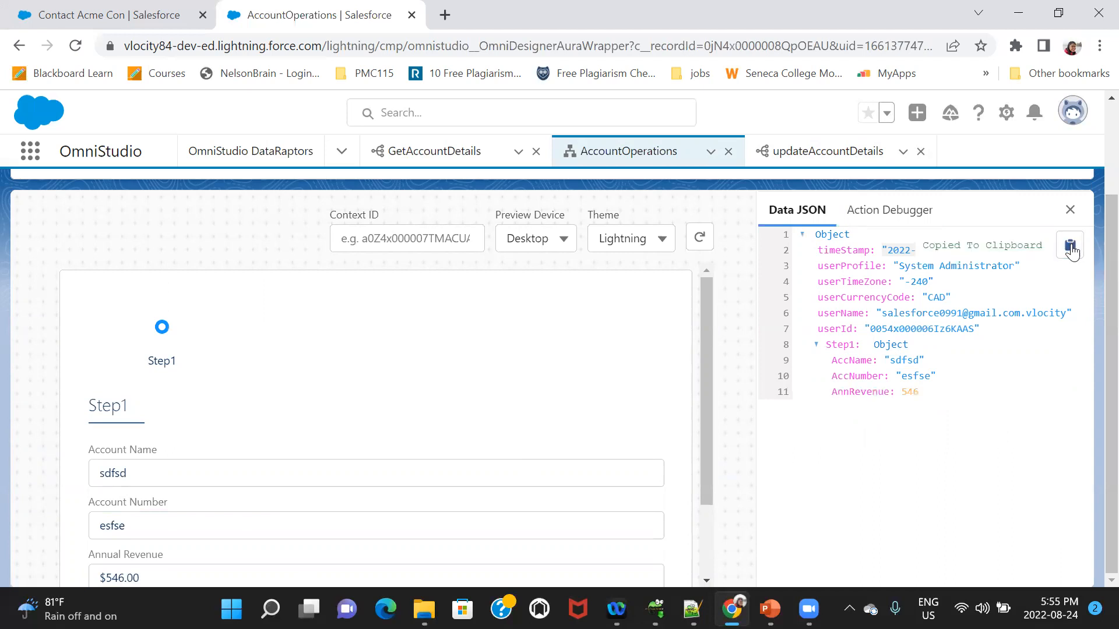
pyautogui.click(1071, 250)
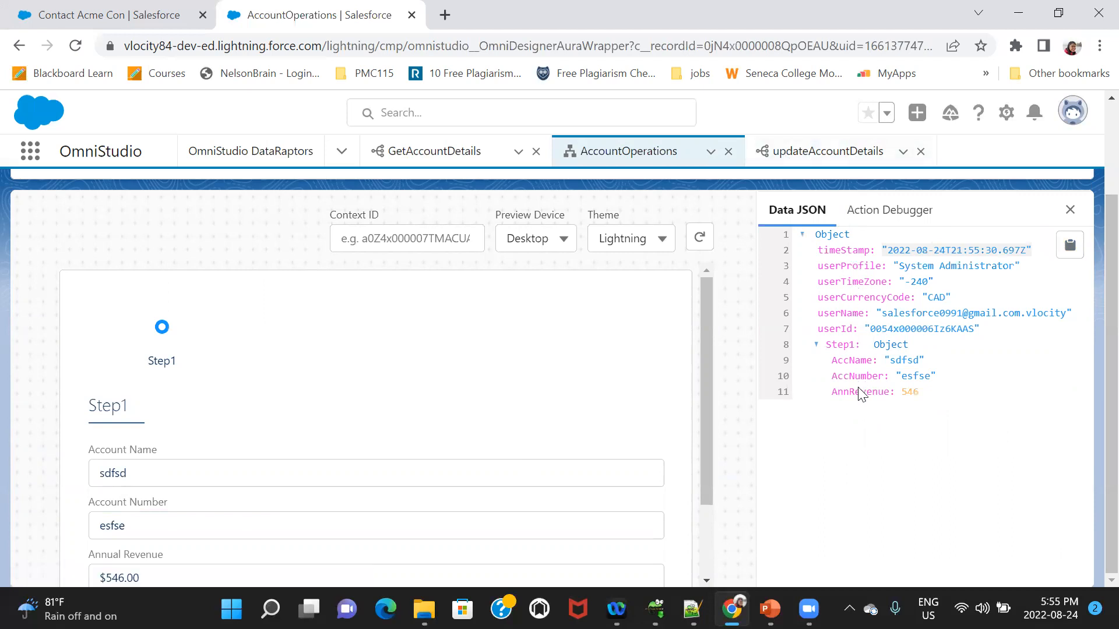
pyautogui.click(1069, 244)
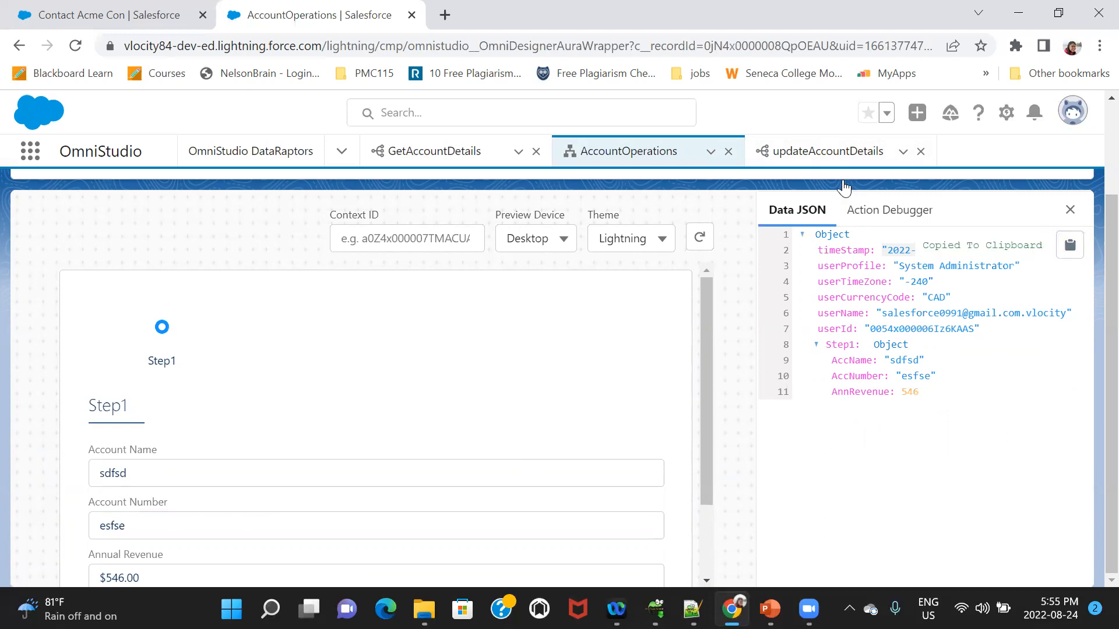
pyautogui.click(816, 151)
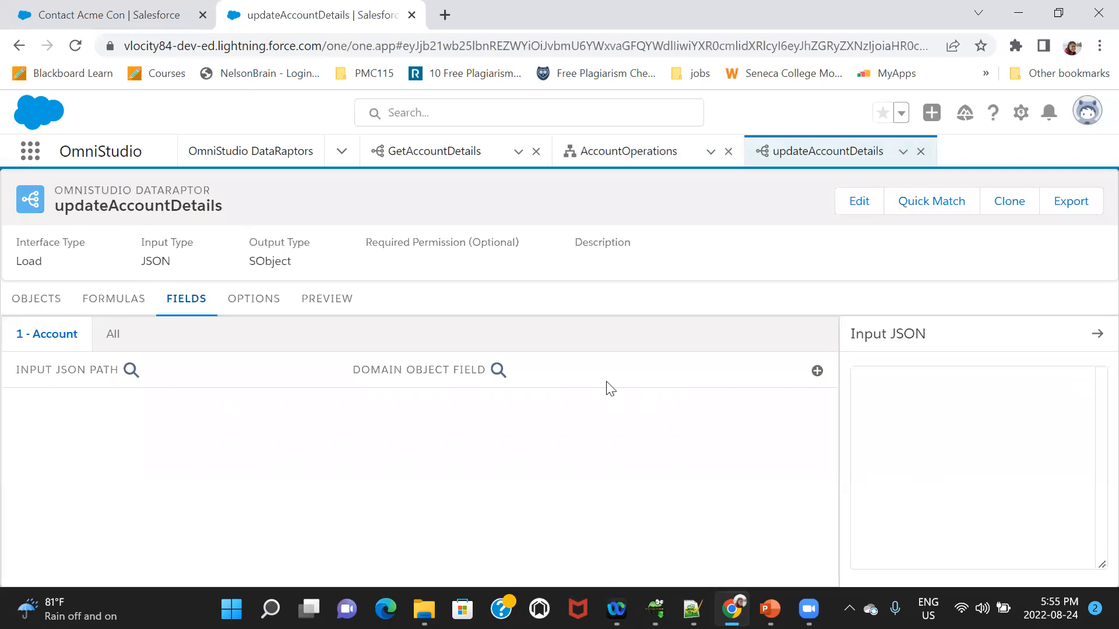
pyautogui.click(881, 381)
pyautogui.hotkey('ctrl', 'v')
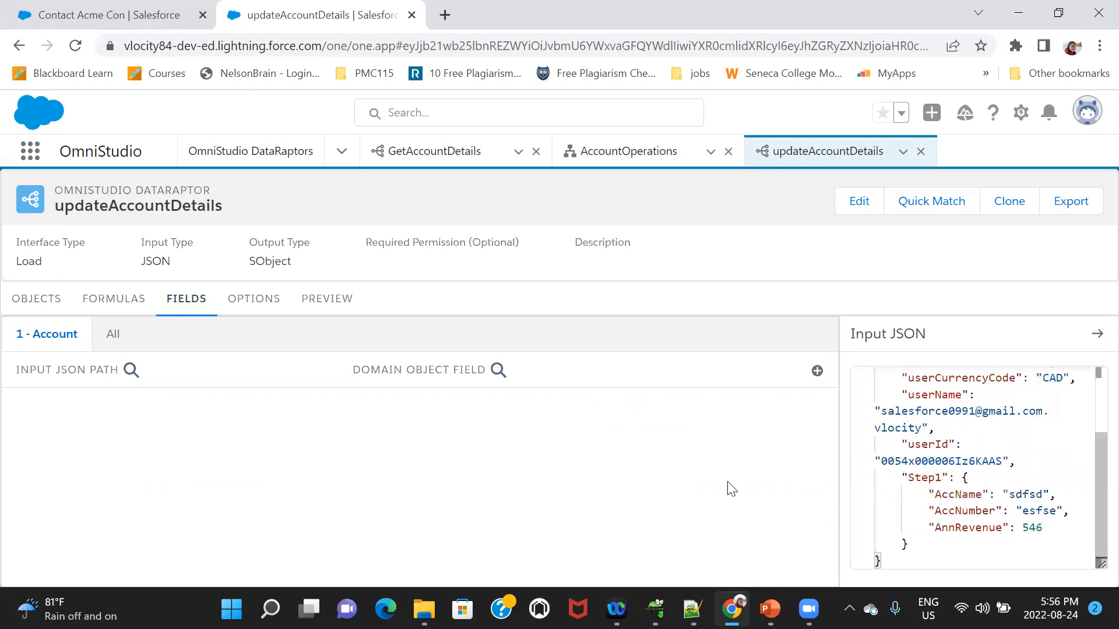
# Step: Add a mapping from the input JSON path Step1:AccName to the Account's Name field and collapse it
pyautogui.click(817, 371)
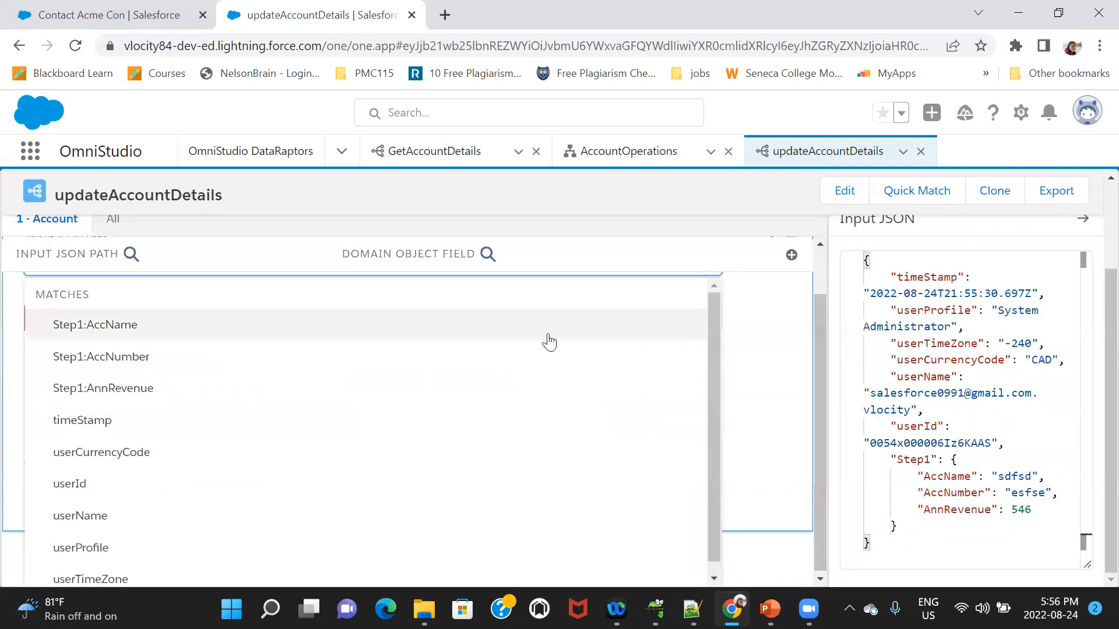
pyautogui.moveTo(820, 322); pyautogui.dragTo(829, 262)
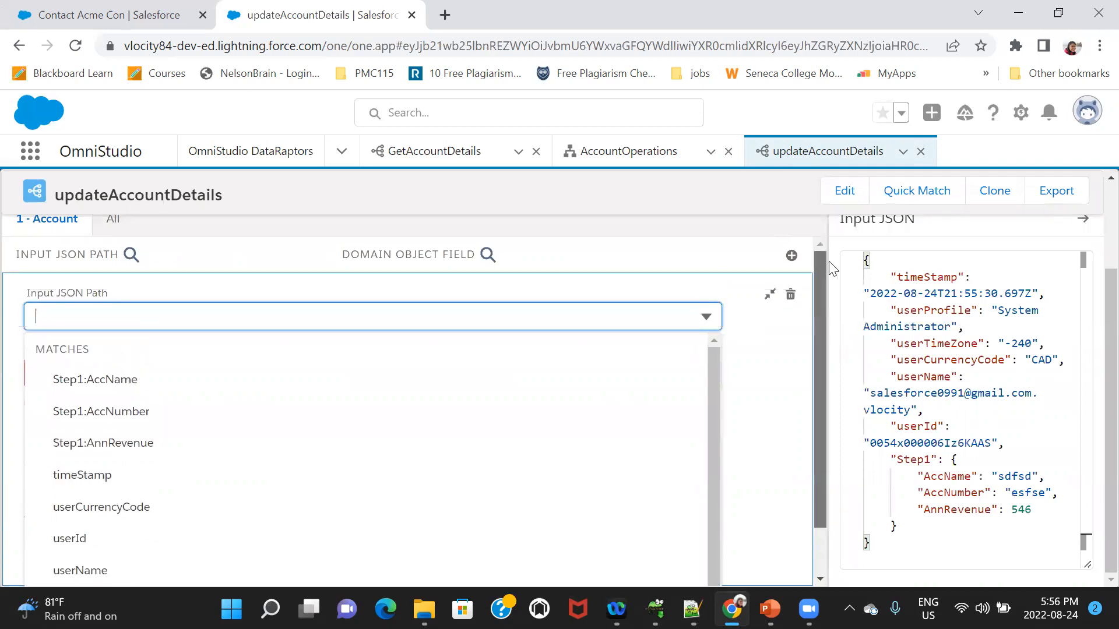
pyautogui.click(300, 322)
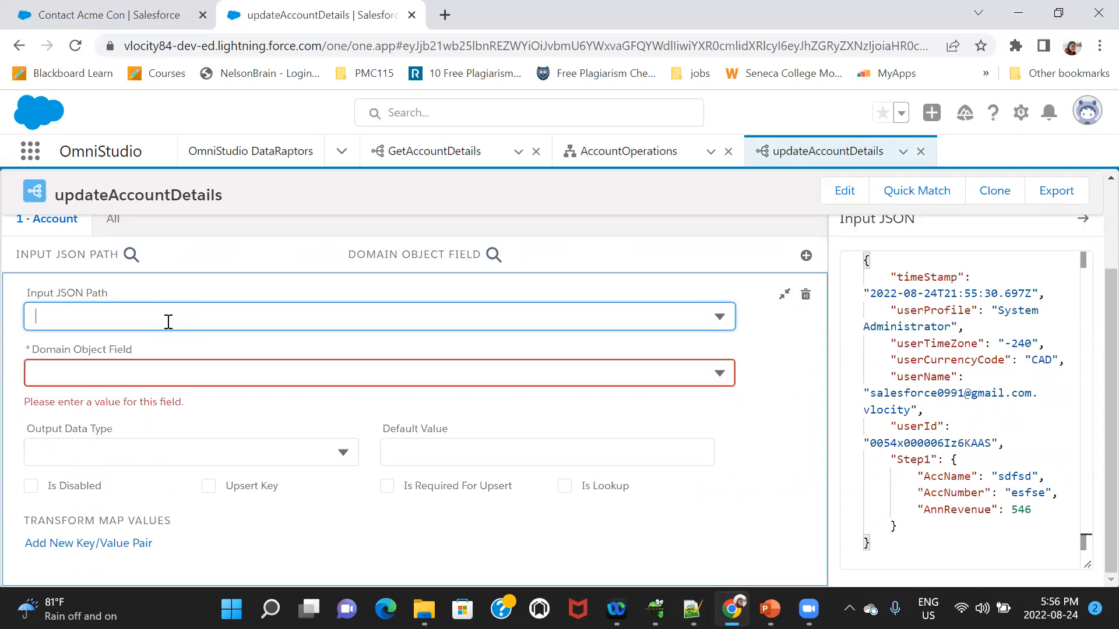
pyautogui.write('nam')
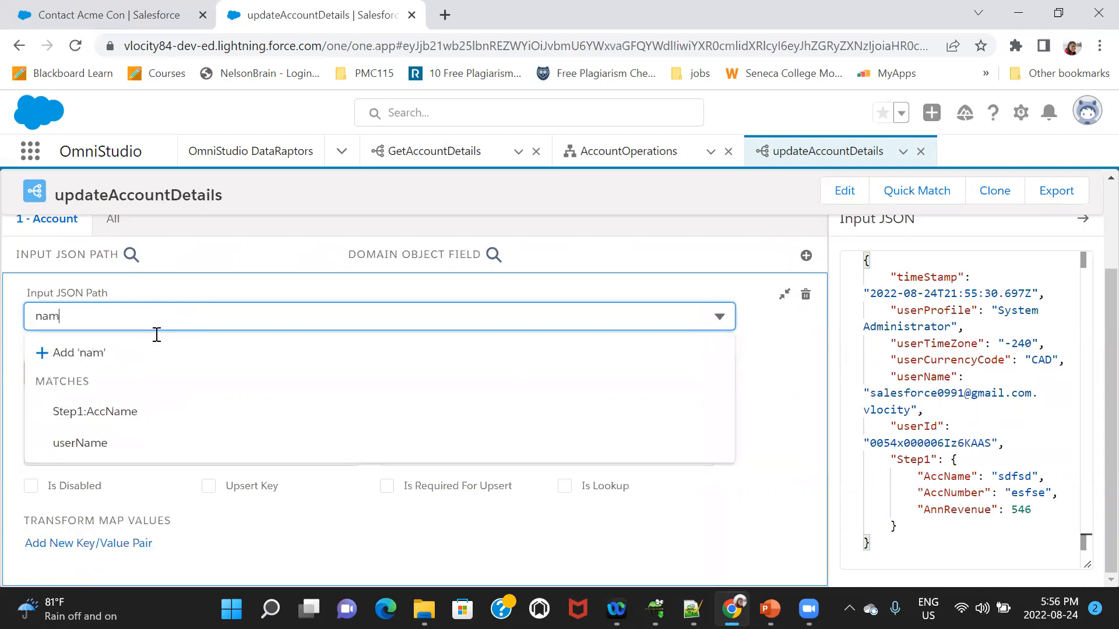
pyautogui.click(111, 415)
pyautogui.click(115, 382)
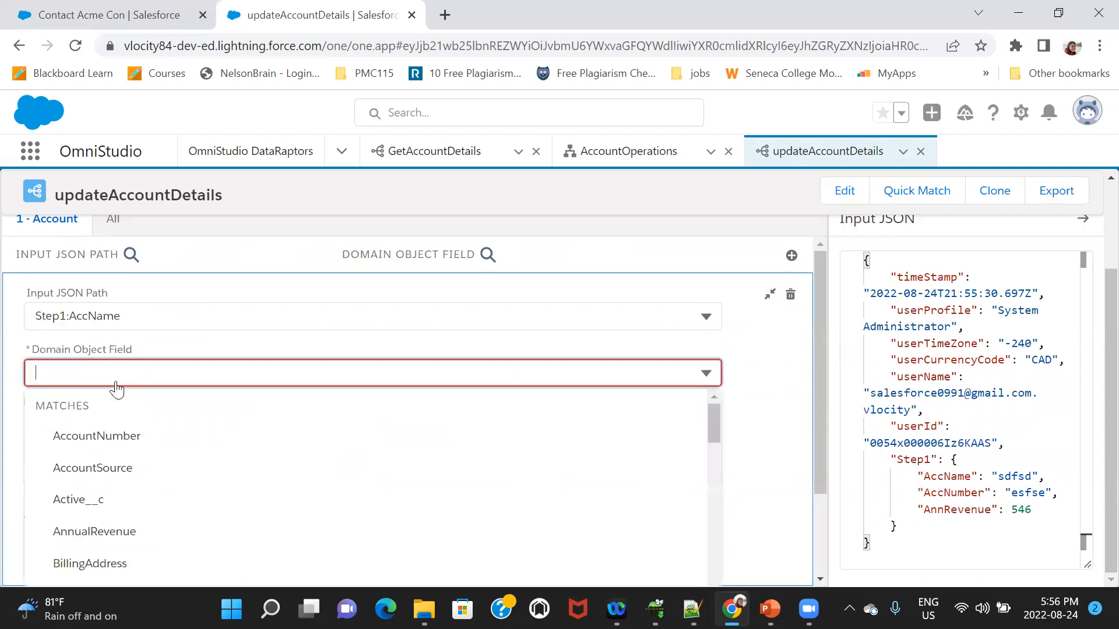
pyautogui.write('n')
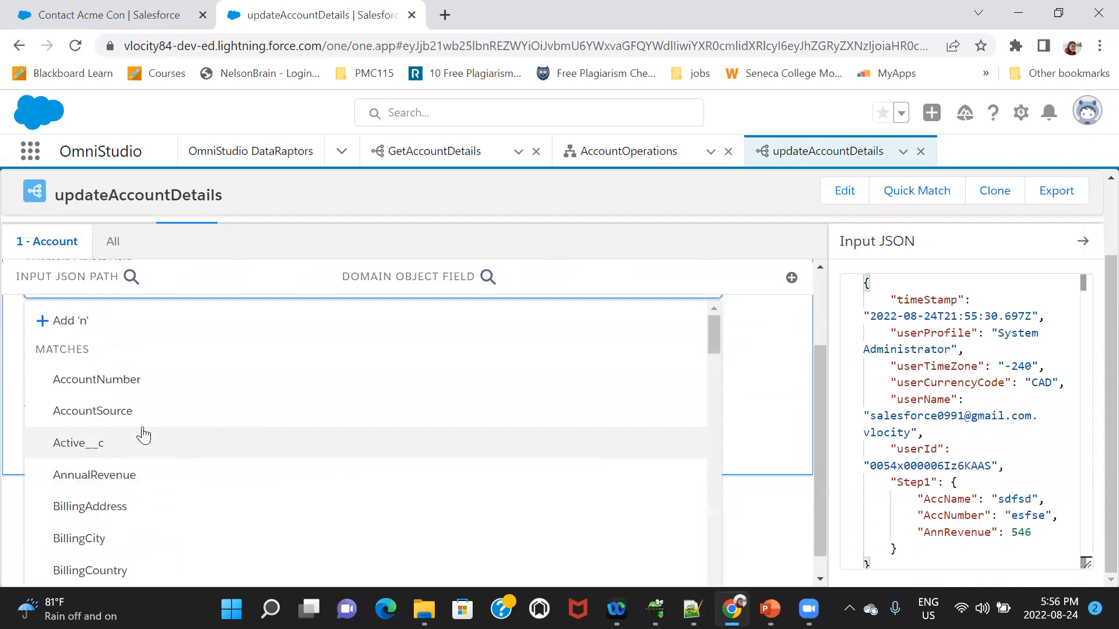
pyautogui.write('ame')
pyautogui.click(96, 501)
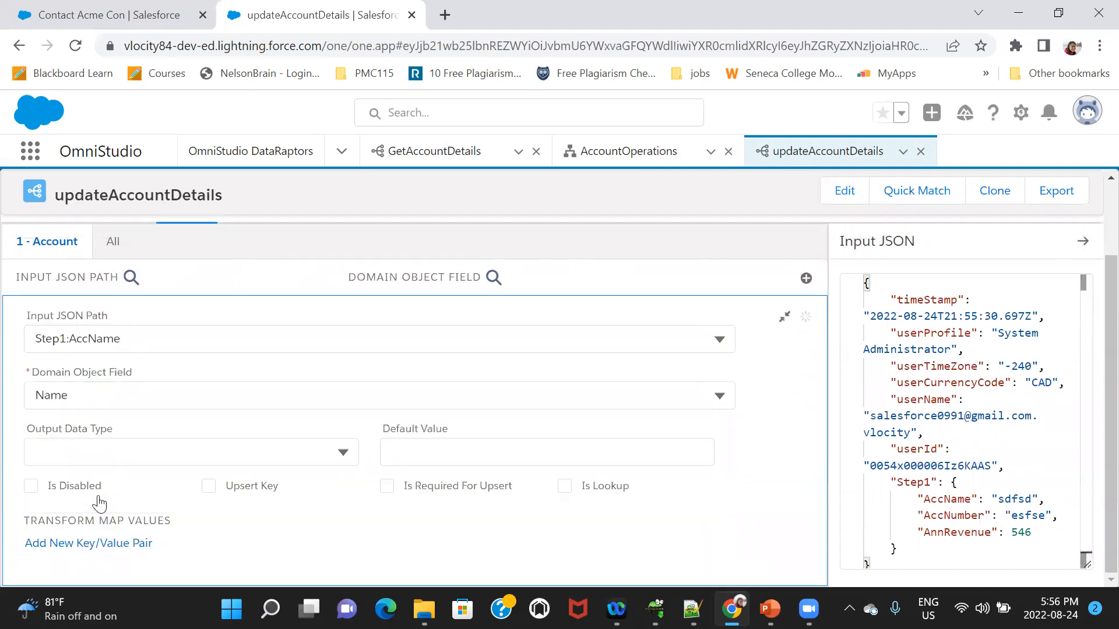
pyautogui.click(784, 318)
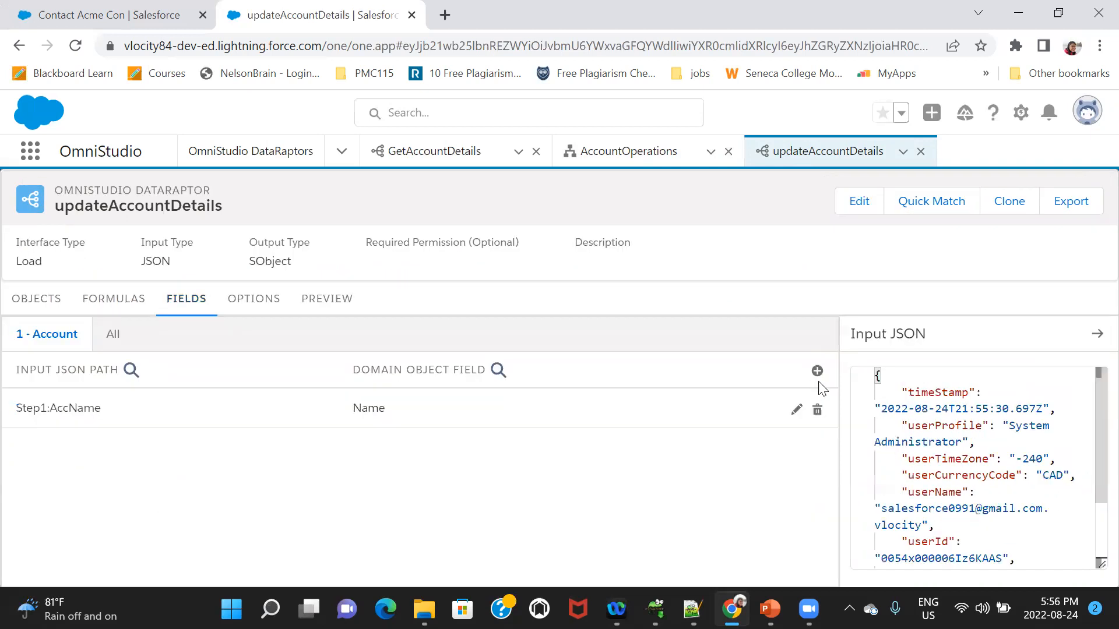
# Step: Add a mapping from Step1:AccNumber to the Account's AccountNumber field and collapse it
pyautogui.click(817, 371)
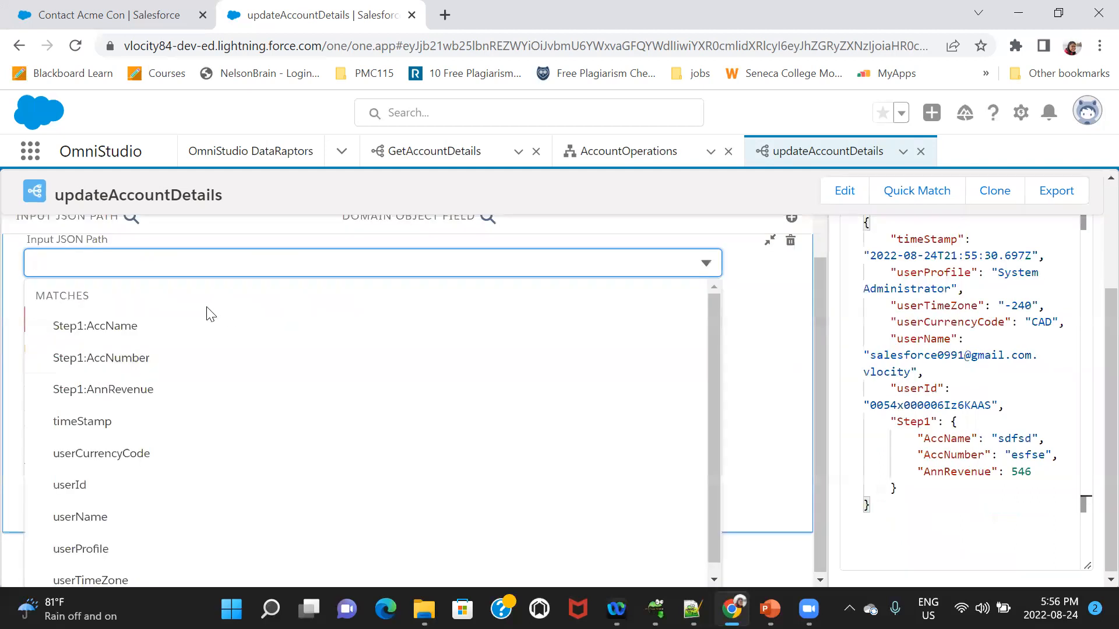
pyautogui.click(140, 359)
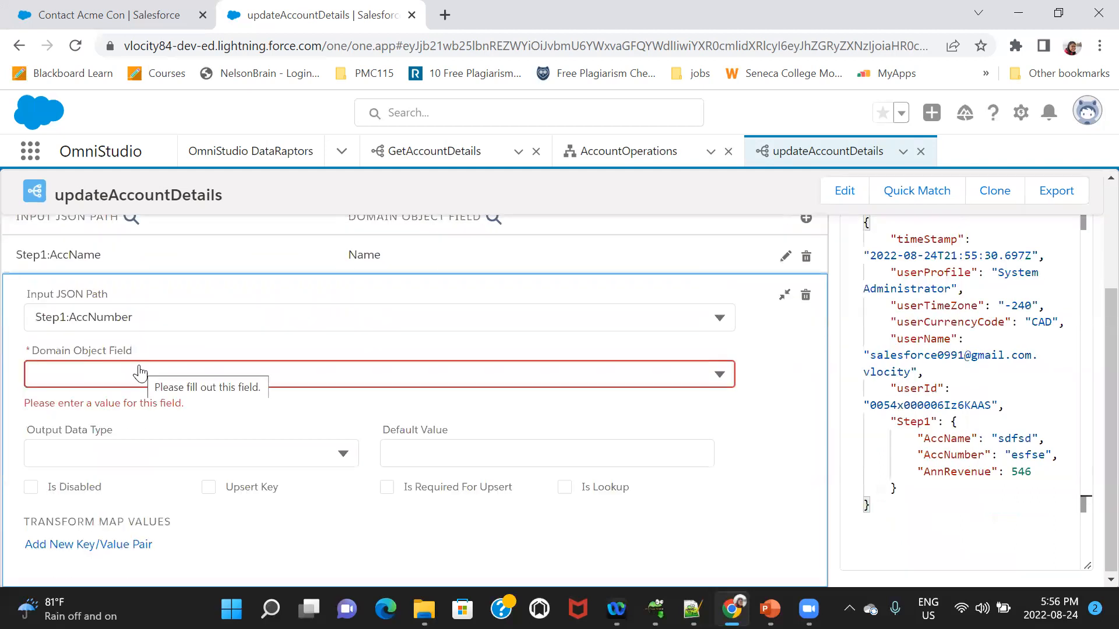
pyautogui.click(140, 372)
pyautogui.write('num')
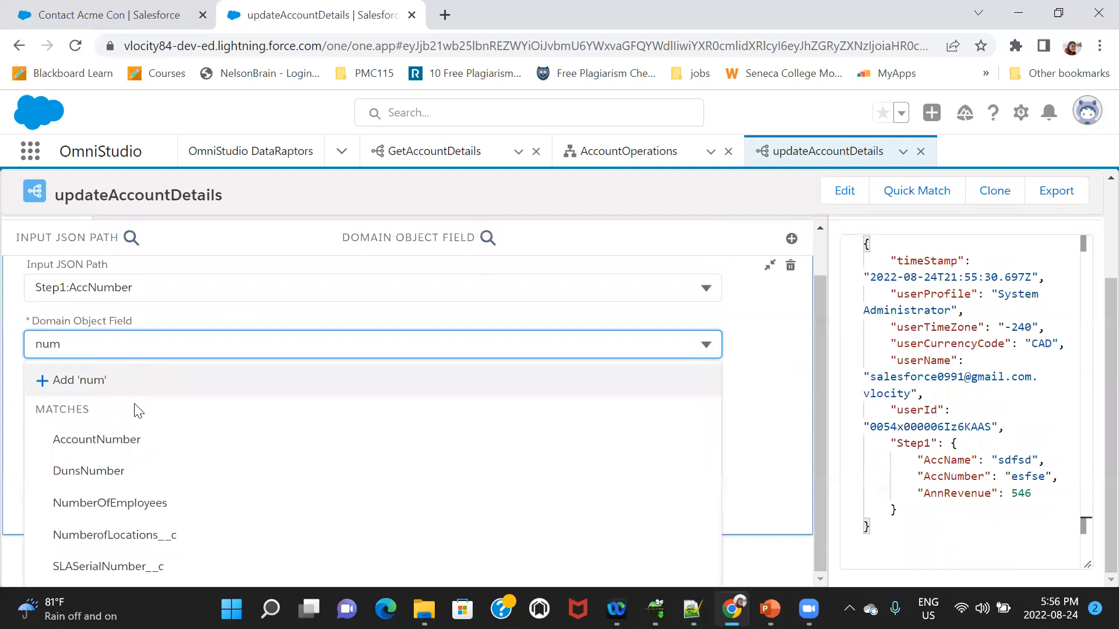
pyautogui.click(133, 438)
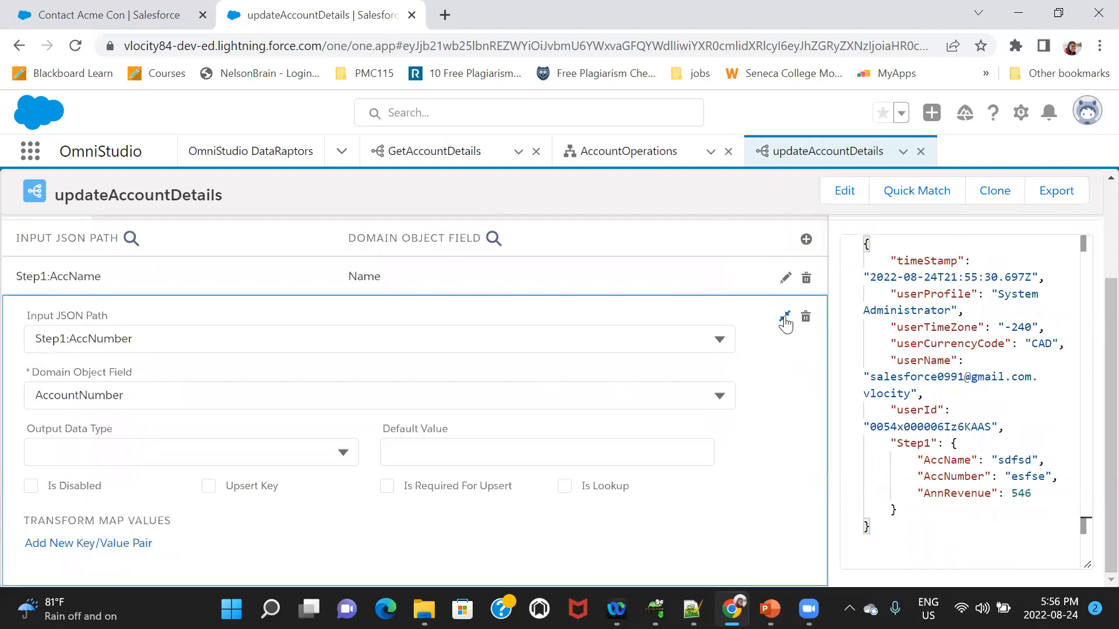
pyautogui.click(785, 317)
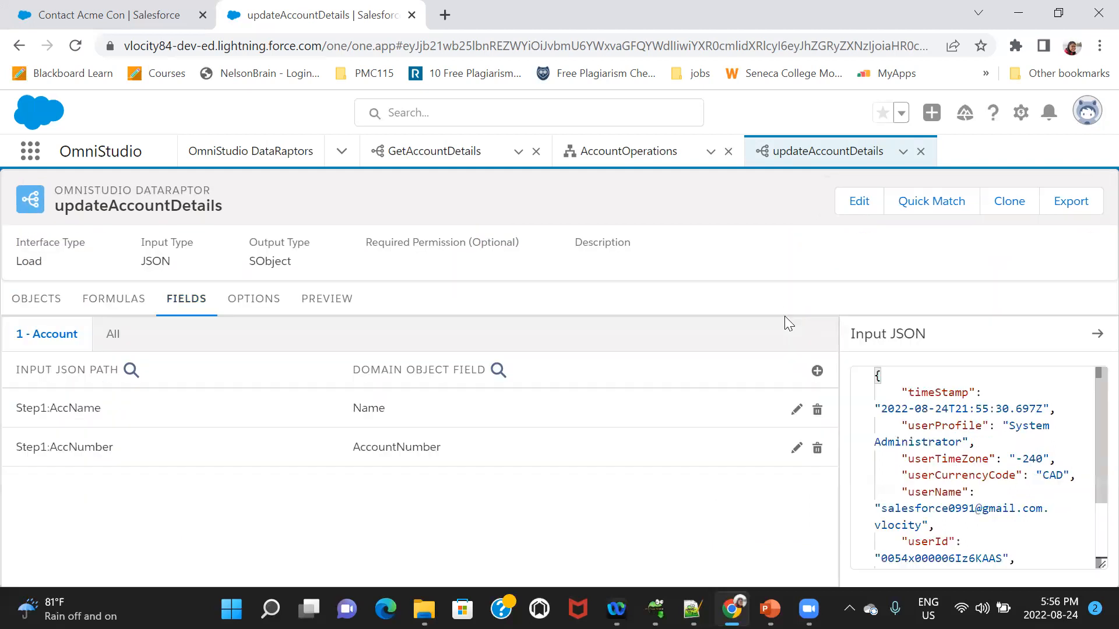
# Step: Add a mapping from Step1:AnnRevenue to the Account's AnnualRevenue field and collapse it
pyautogui.click(816, 371)
pyautogui.write('rev')
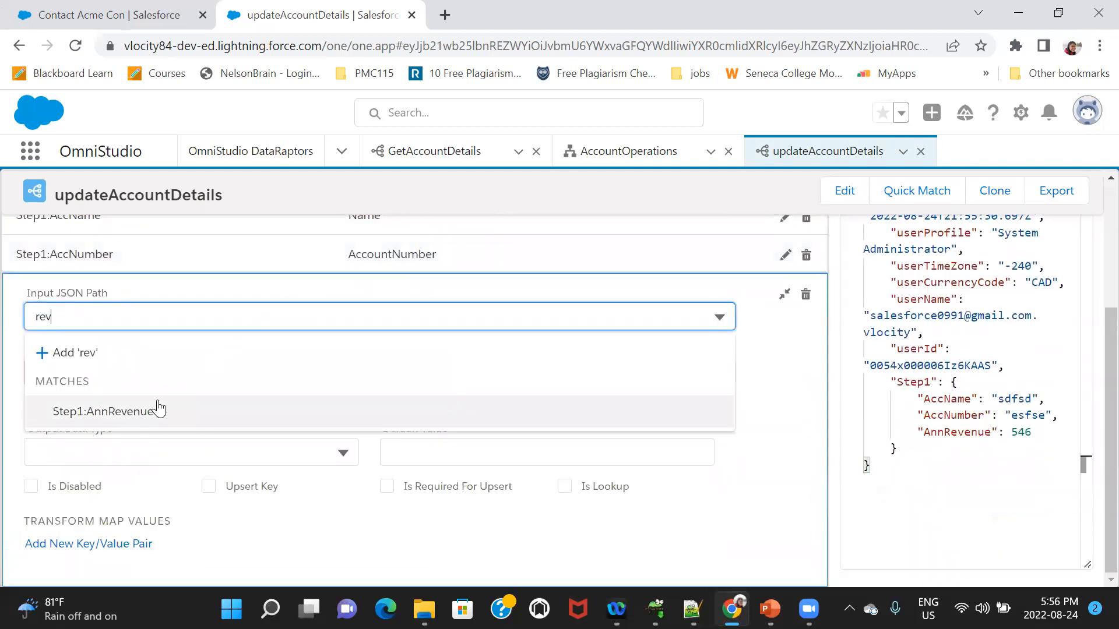
pyautogui.click(159, 409)
pyautogui.click(146, 380)
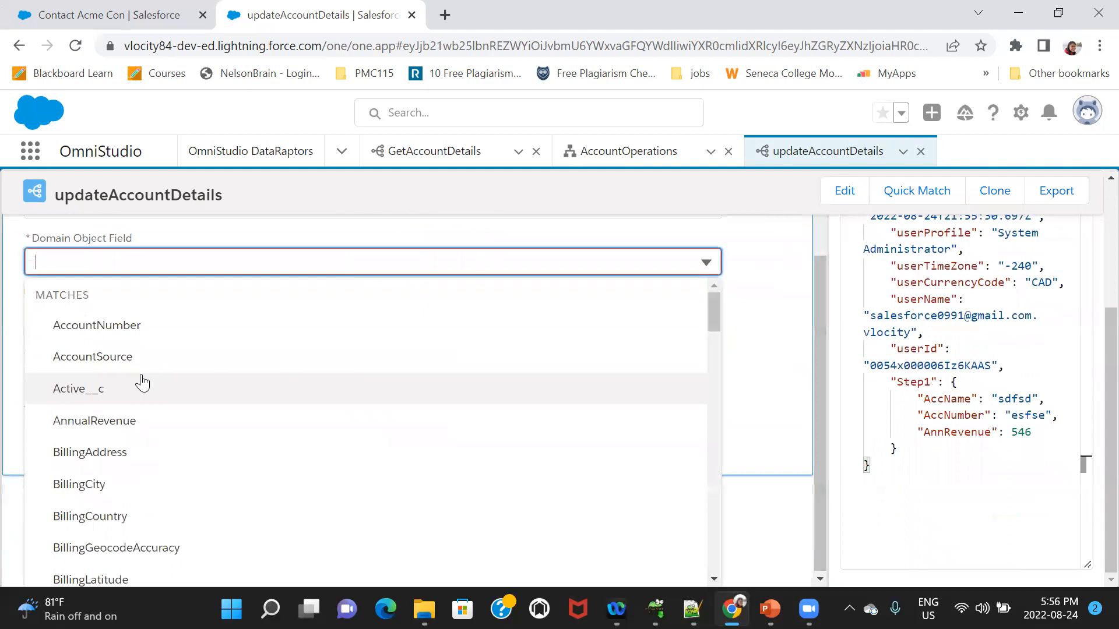
pyautogui.write('ann')
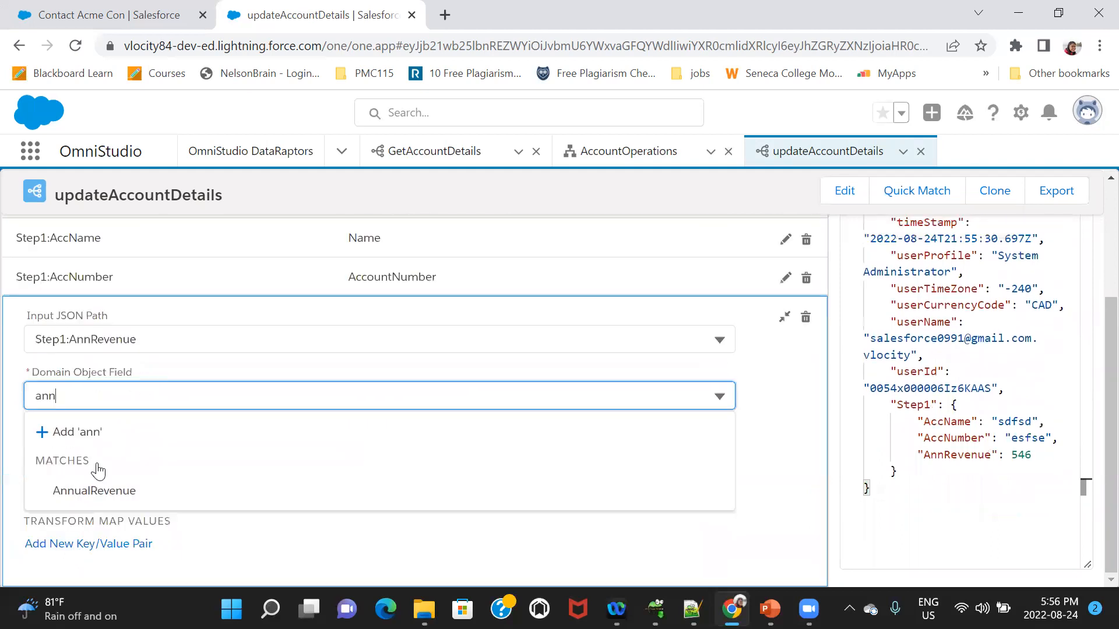
pyautogui.click(99, 503)
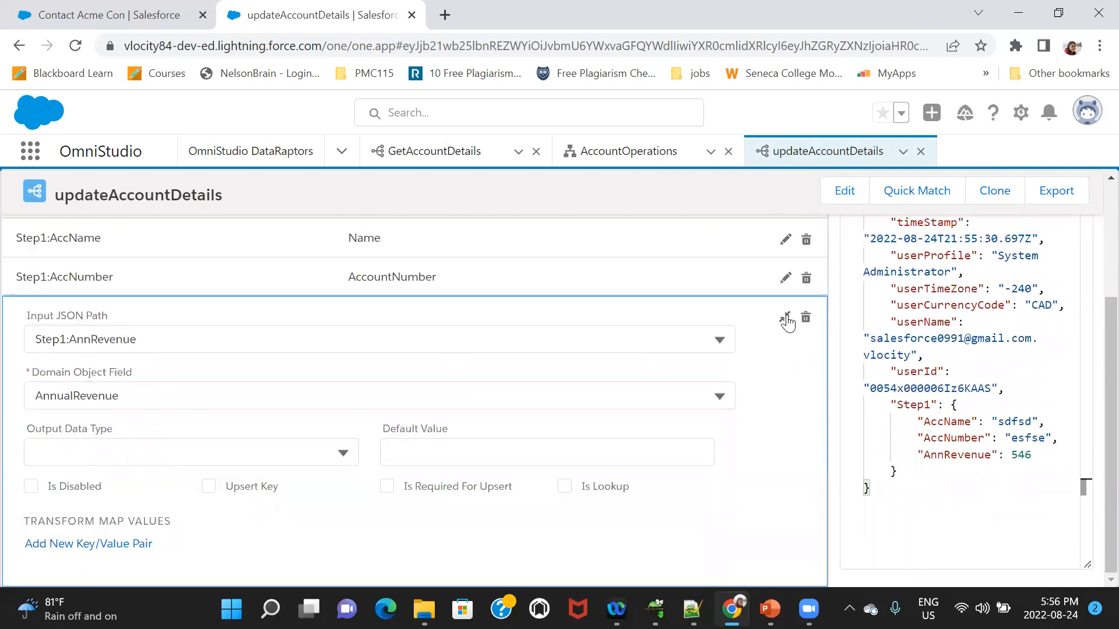
pyautogui.click(783, 316)
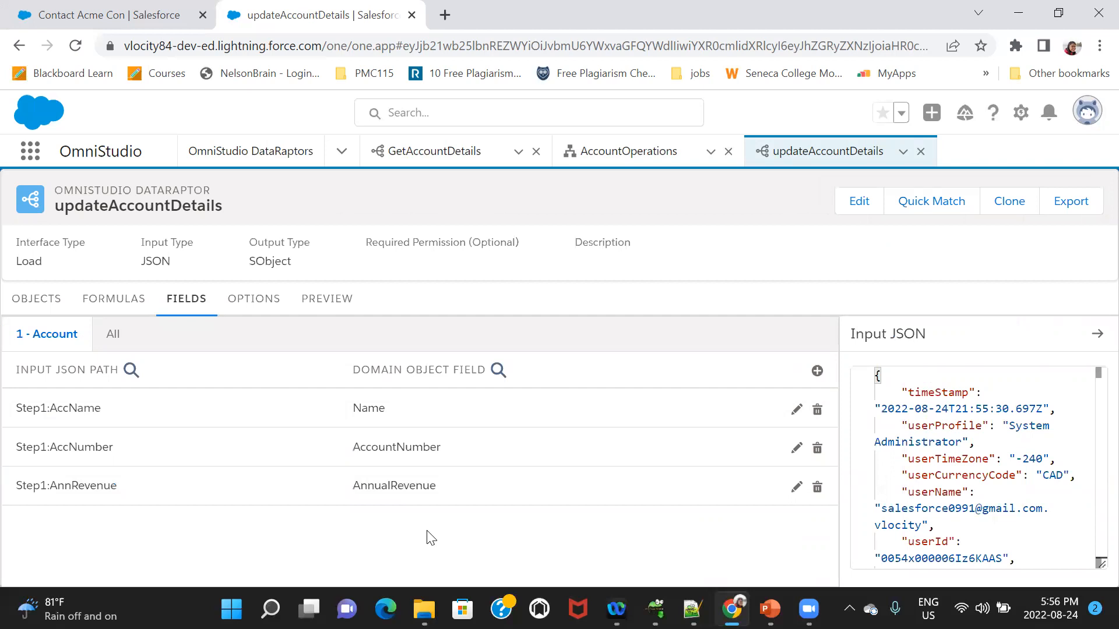
# Step: Start another Account field mapping in updateAccountDetails and copy the conAccountId output path from the GetAccountDetails DataRaptor
pyautogui.click(818, 371)
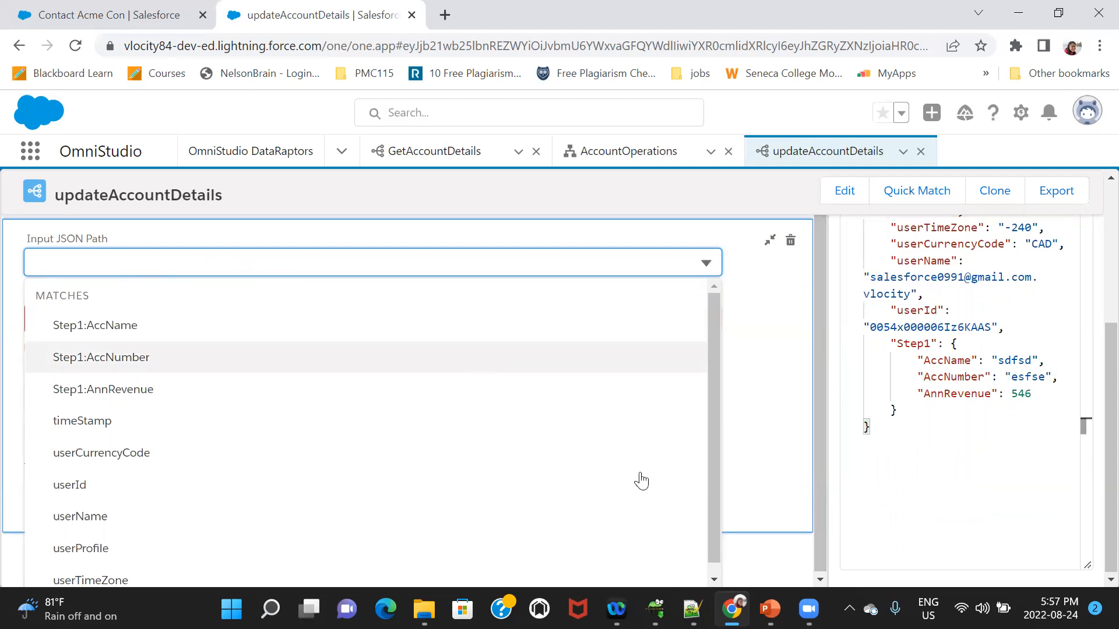
pyautogui.scroll(-1, 712, 564)
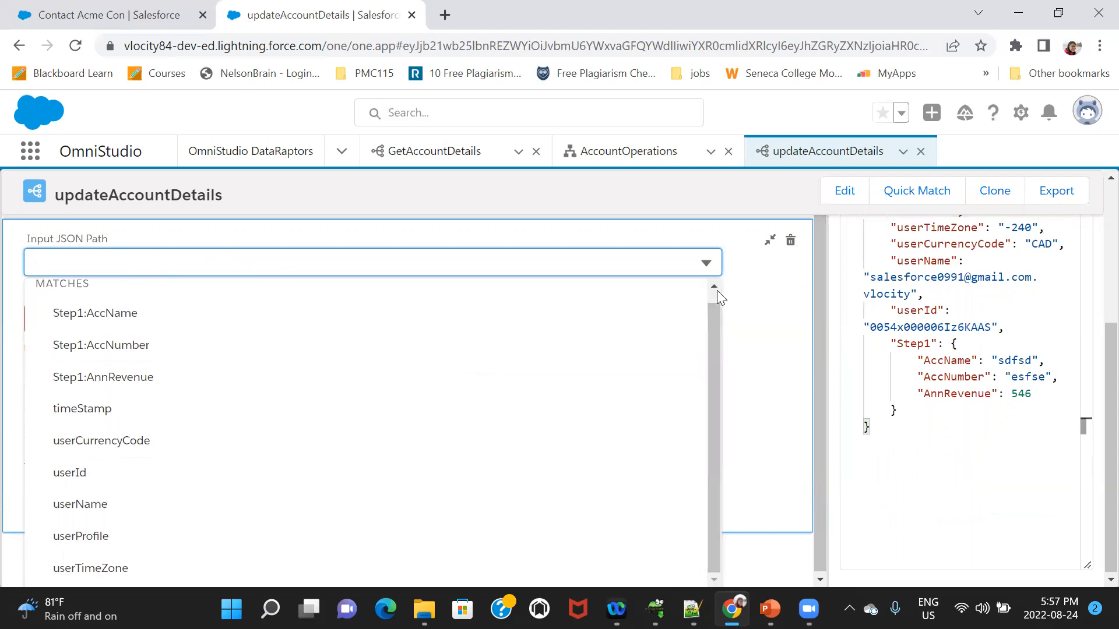
pyautogui.click(406, 154)
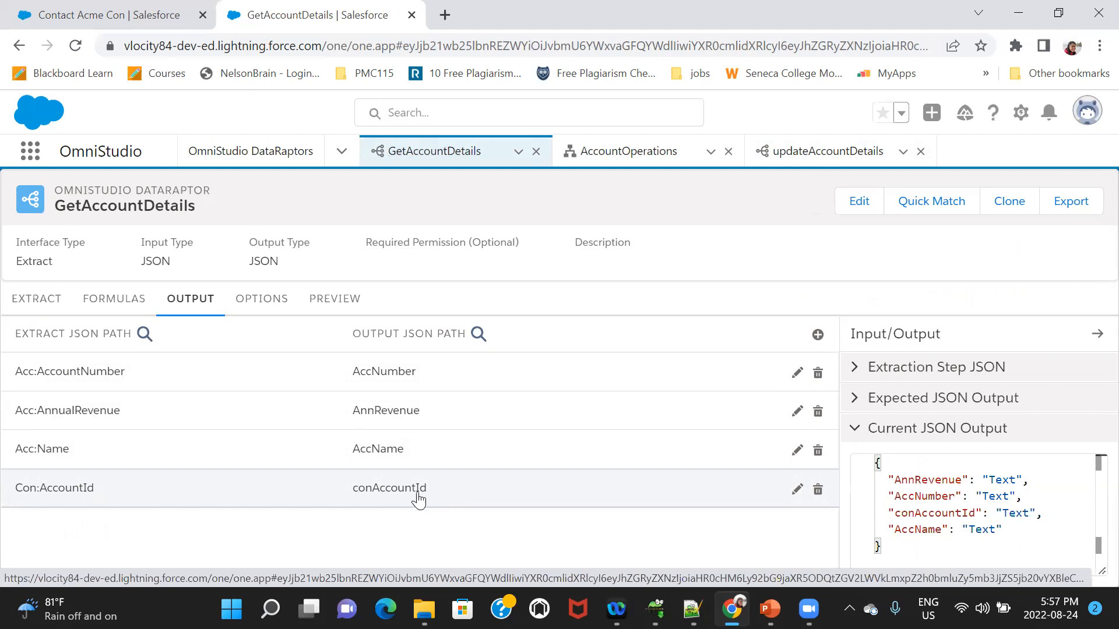
pyautogui.click(350, 497)
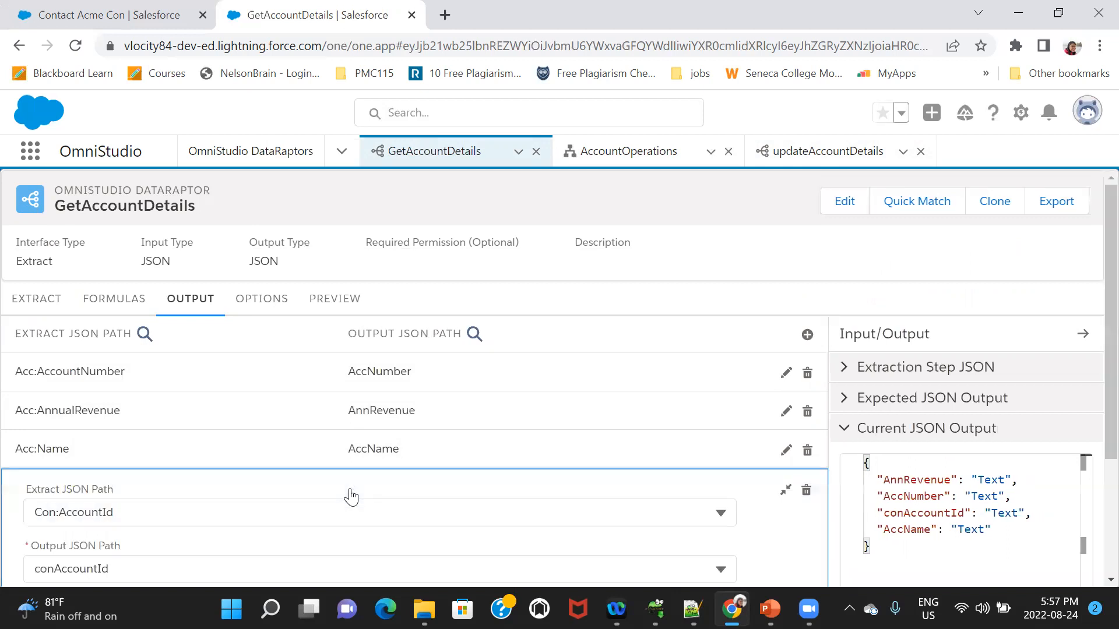
pyautogui.click(126, 568)
pyautogui.press('BackSpace')
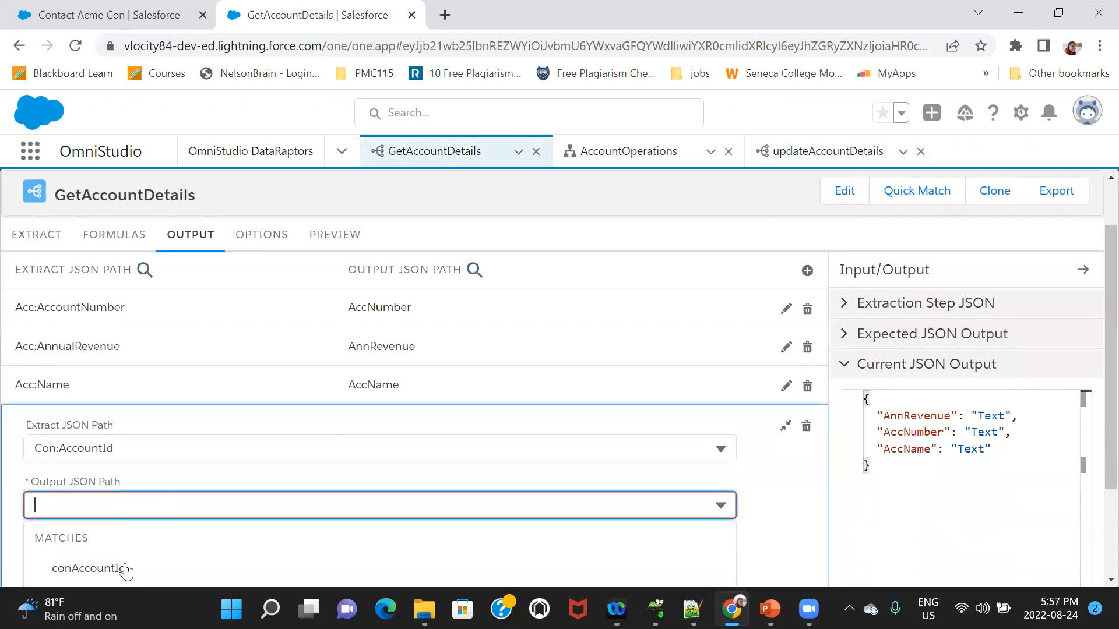
pyautogui.click(121, 569)
pyautogui.click(135, 512)
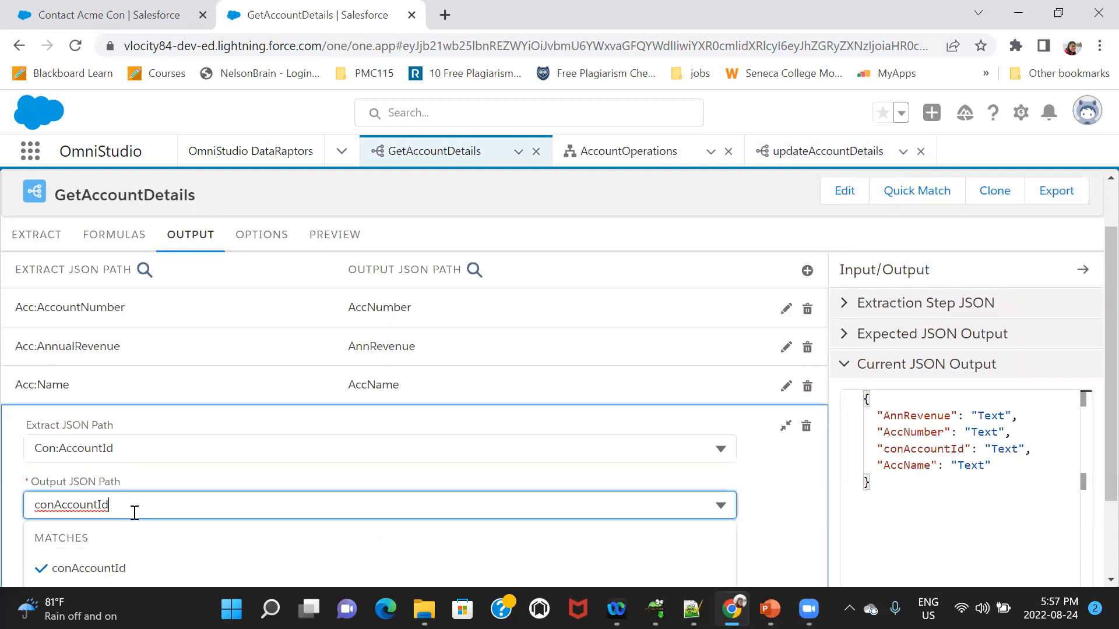
pyautogui.hotkey('ctrl', 'a')
pyautogui.hotkey('ctrl', 'c')
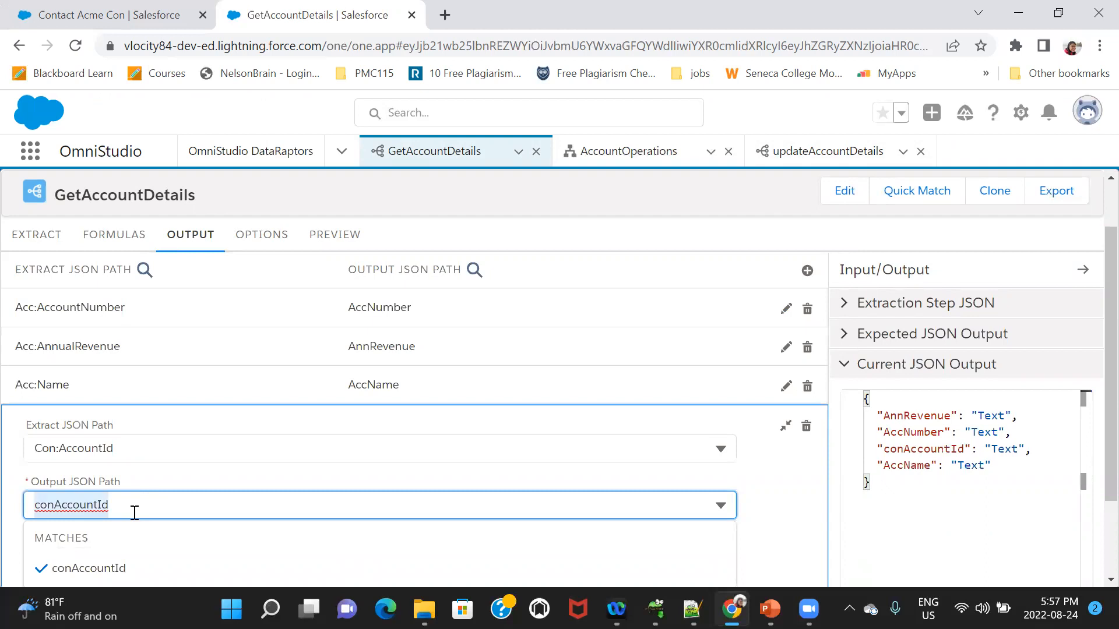
pyautogui.click(785, 426)
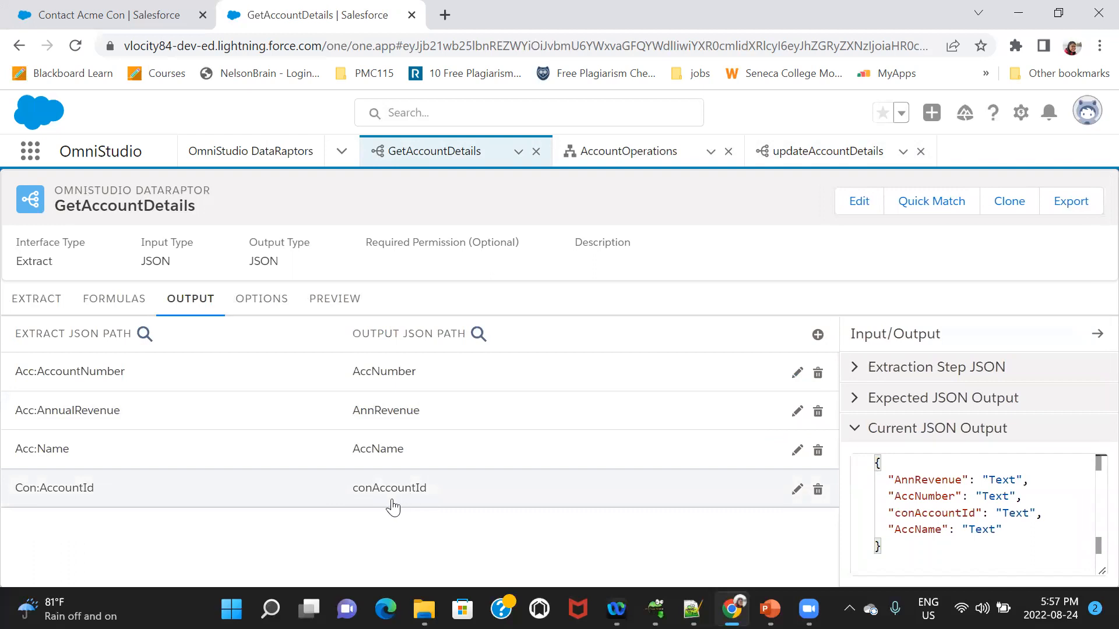
# Step: Map the copied conAccountId path to the Account's Id field in updateAccountDetails and collapse the mapping
pyautogui.click(652, 155)
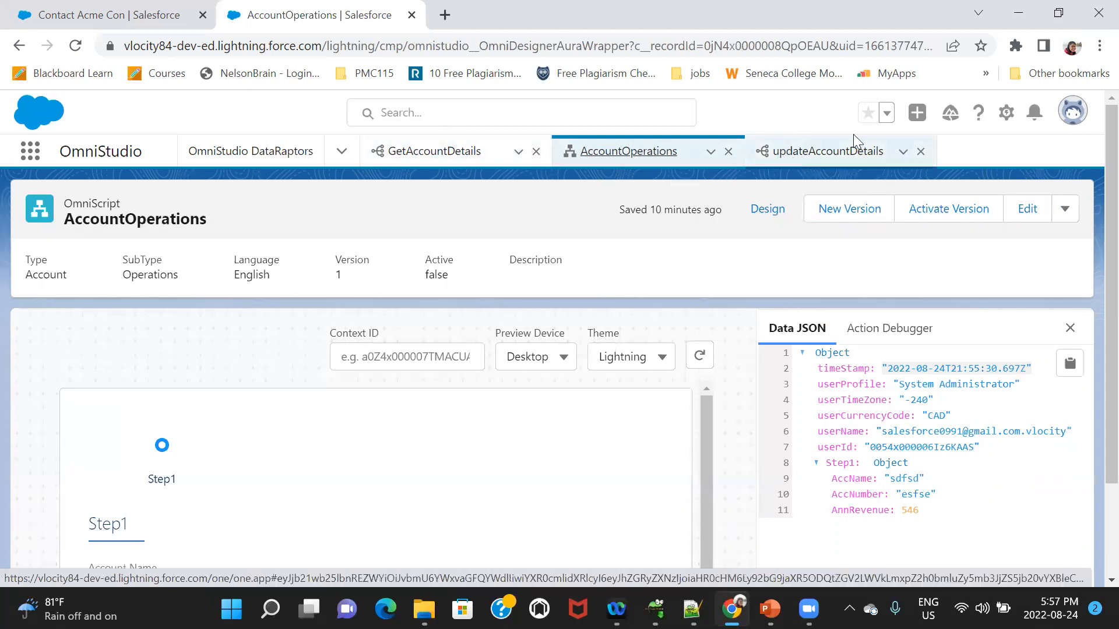
pyautogui.click(821, 157)
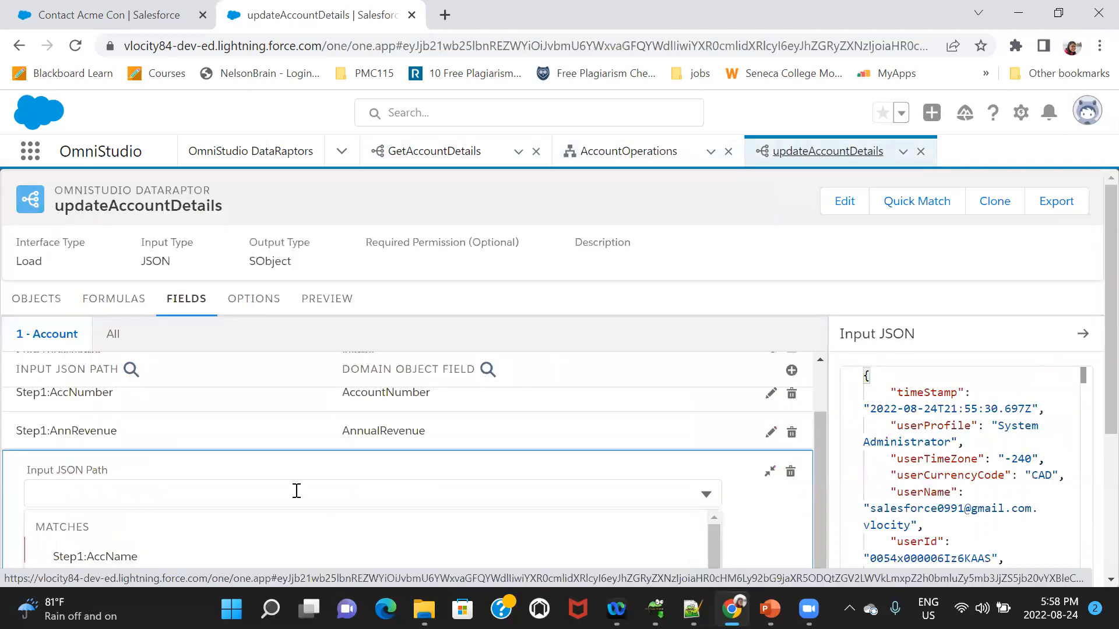
pyautogui.click(296, 491)
pyautogui.hotkey('ctrl', 'v')
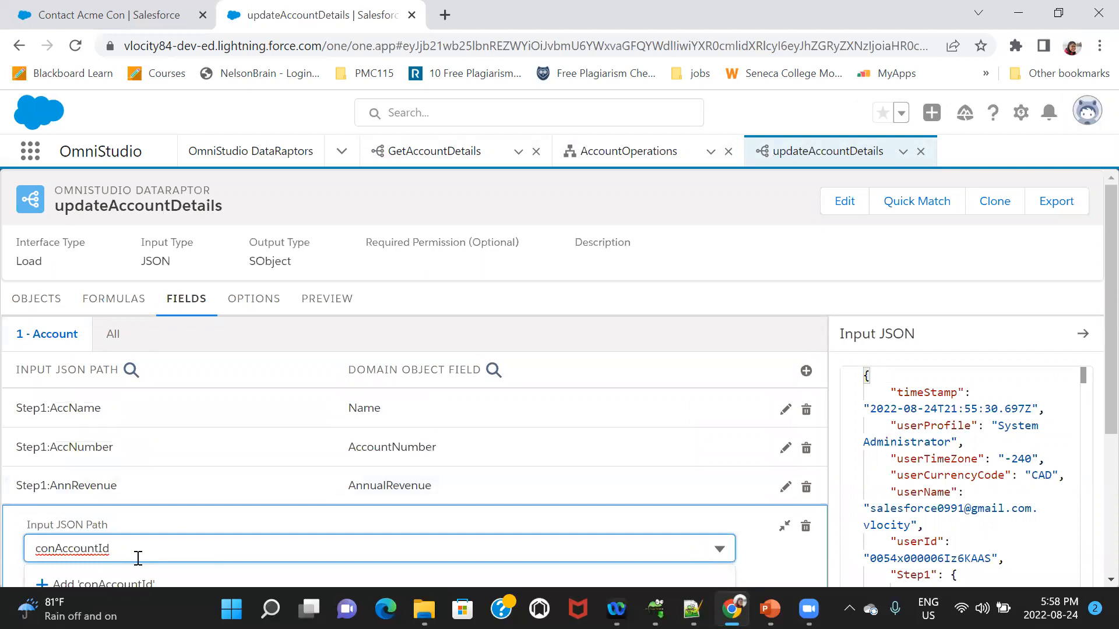
pyautogui.click(222, 585)
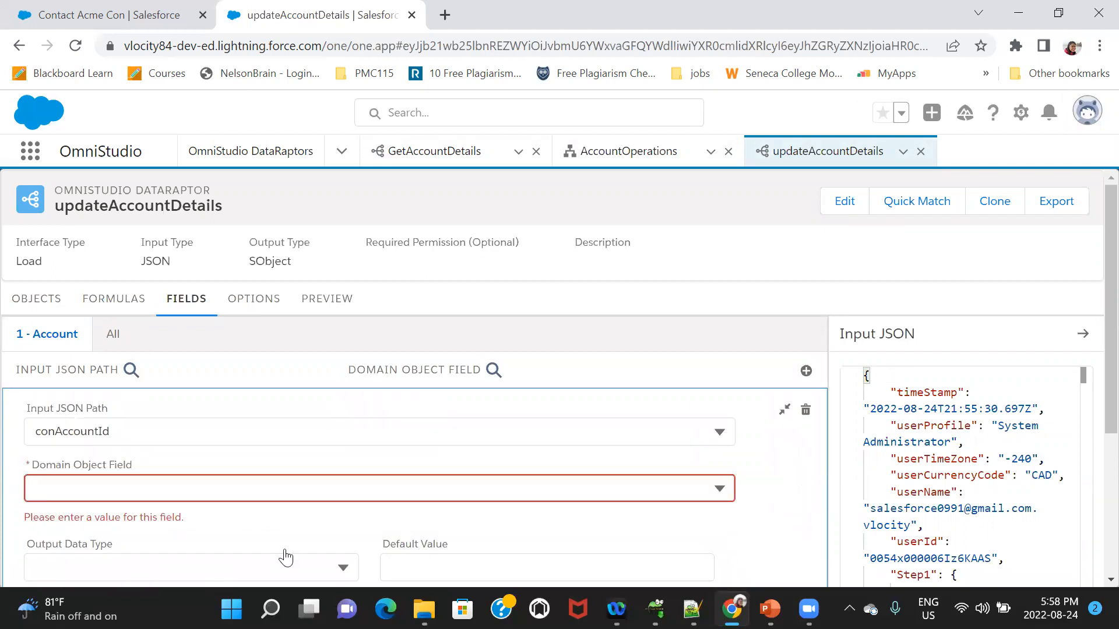
pyautogui.click(240, 488)
pyautogui.write('id')
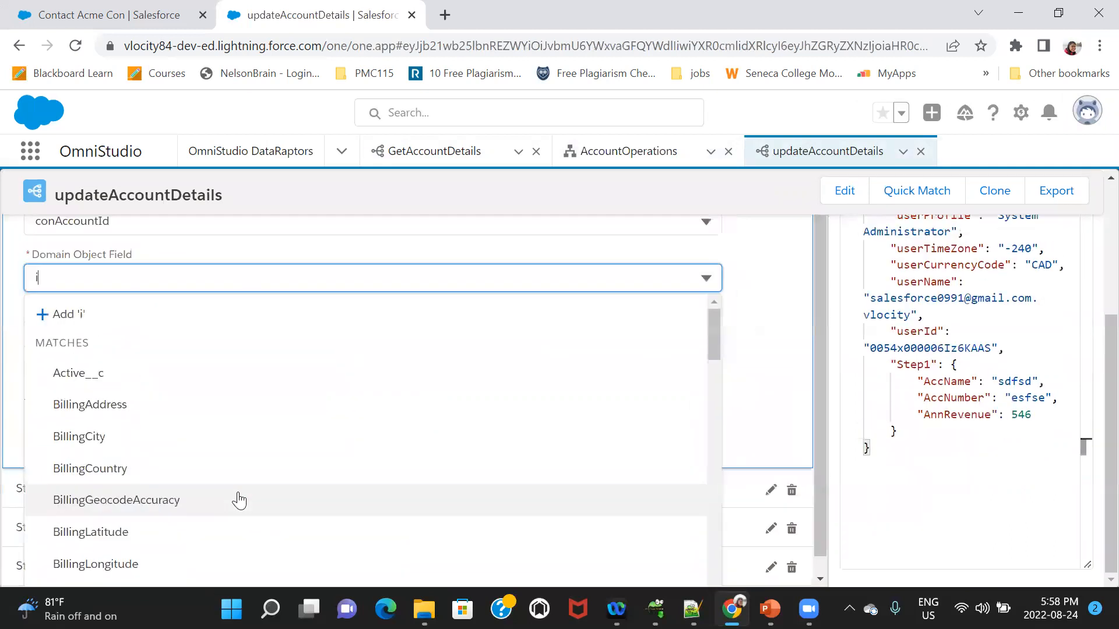
pyautogui.click(199, 446)
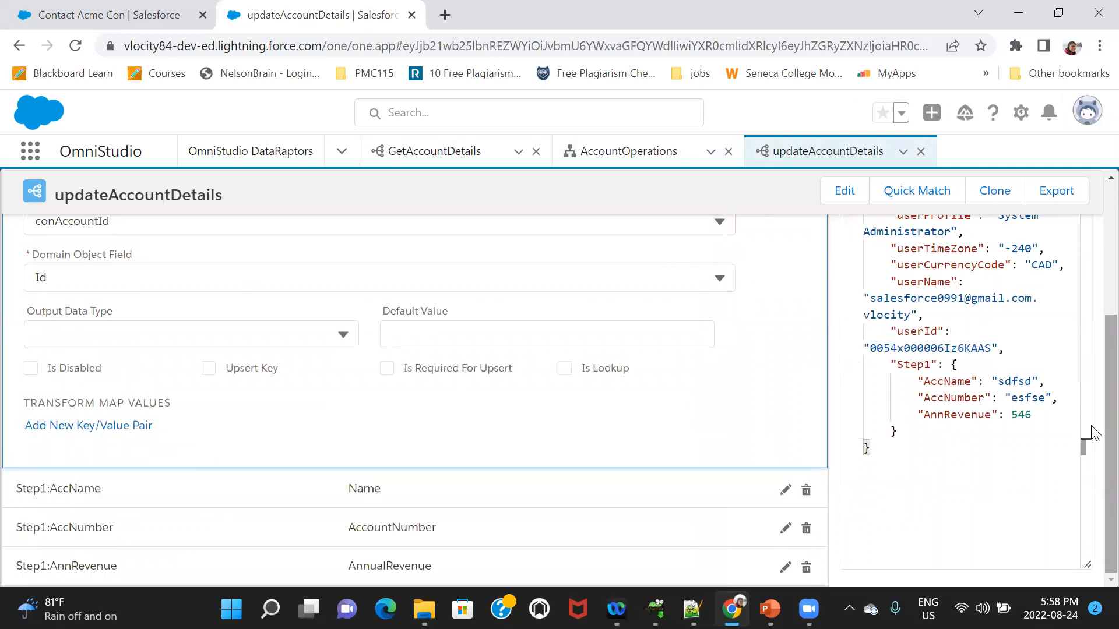
pyautogui.scroll(5, 1092, 434)
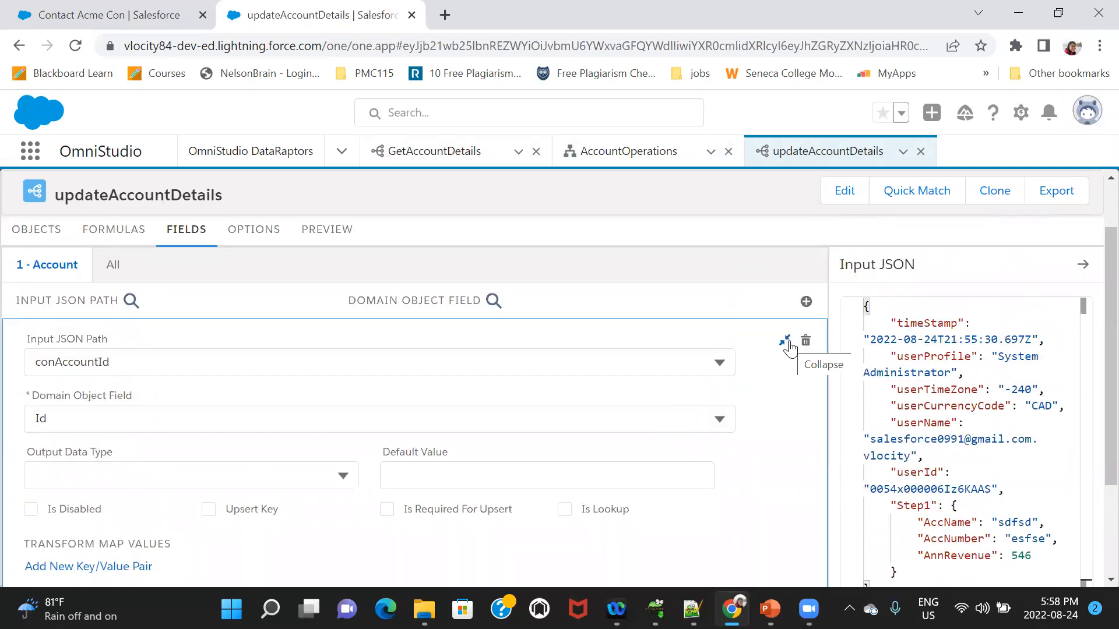
pyautogui.click(787, 342)
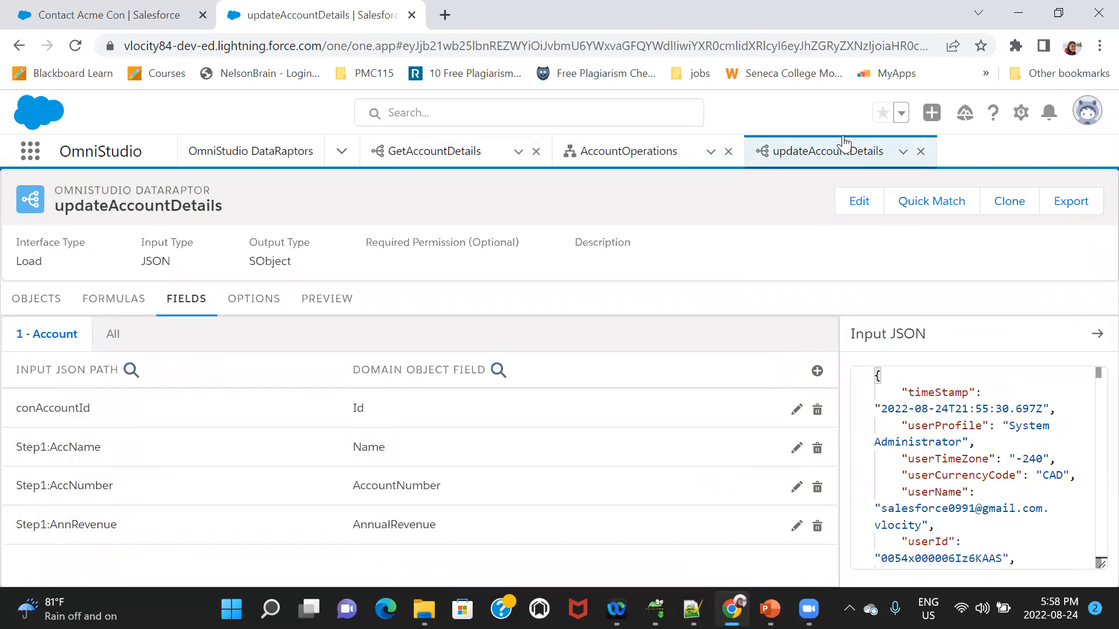
# Step: Set DataRaptorPostAction1's DataRaptor Interface to updateAccountDetails in the AccountOperations design and activate the OmniScript version
pyautogui.click(615, 161)
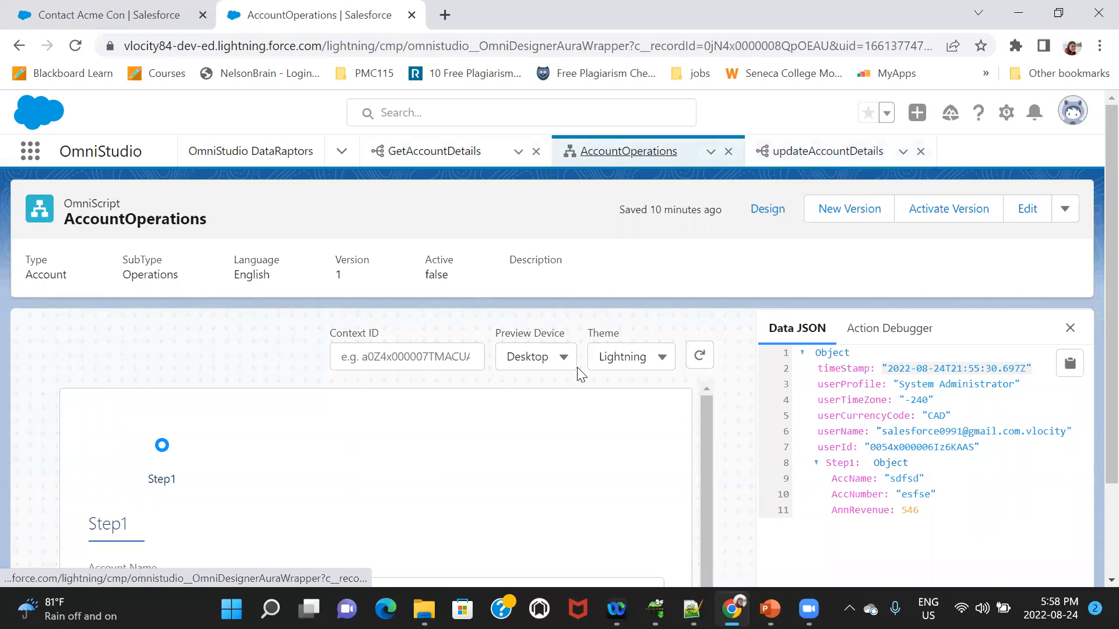
pyautogui.click(765, 211)
pyautogui.scroll(-2, 1091, 266)
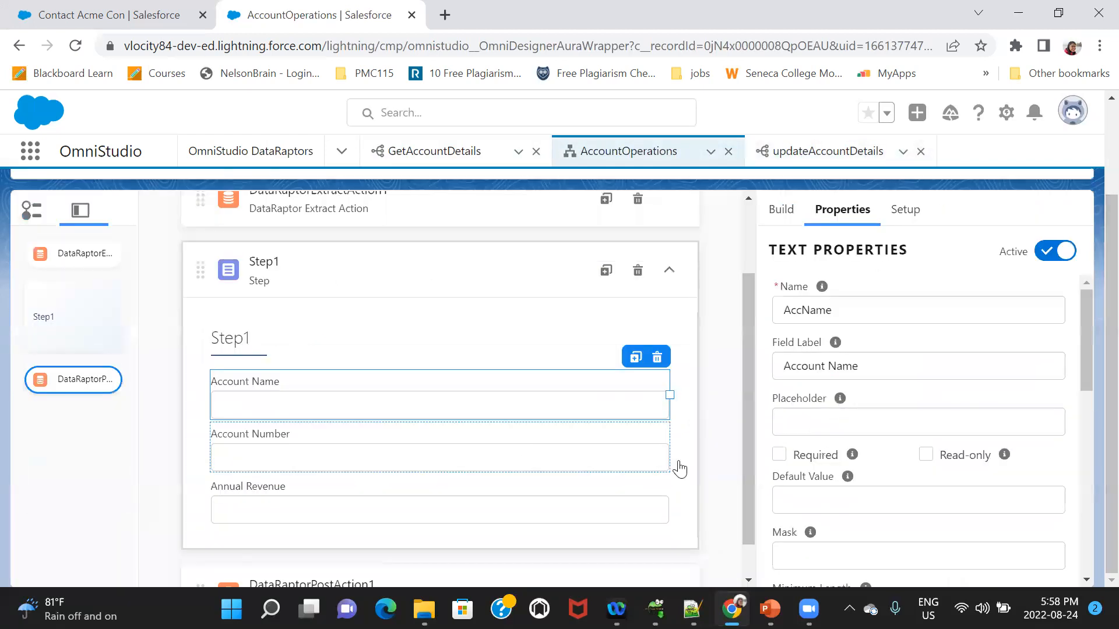
pyautogui.scroll(-1, 741, 562)
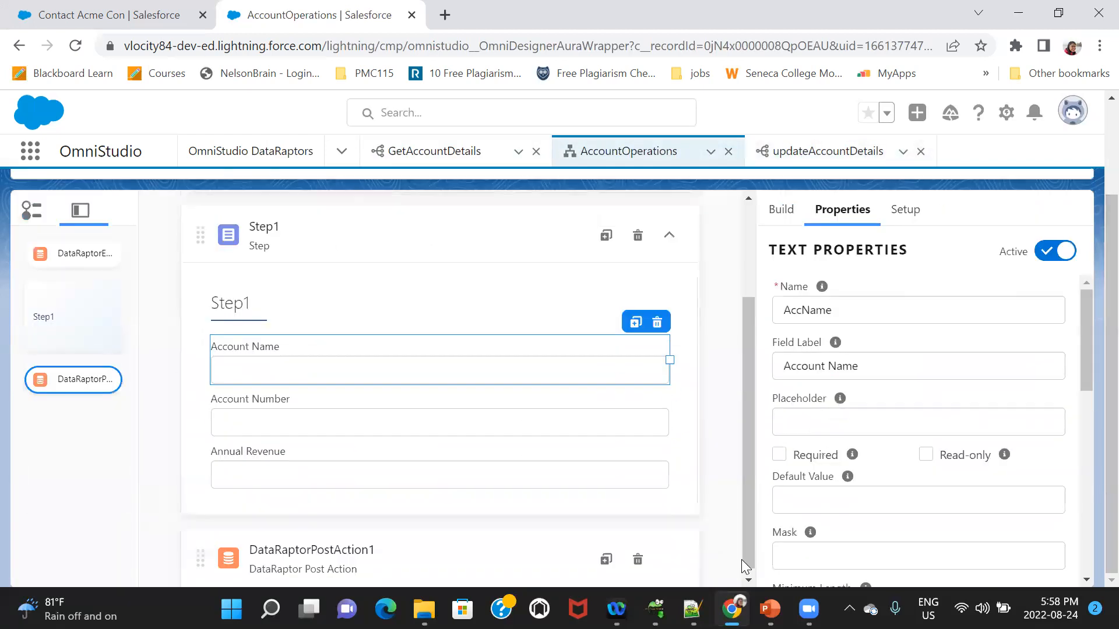
pyautogui.click(488, 565)
pyautogui.click(827, 435)
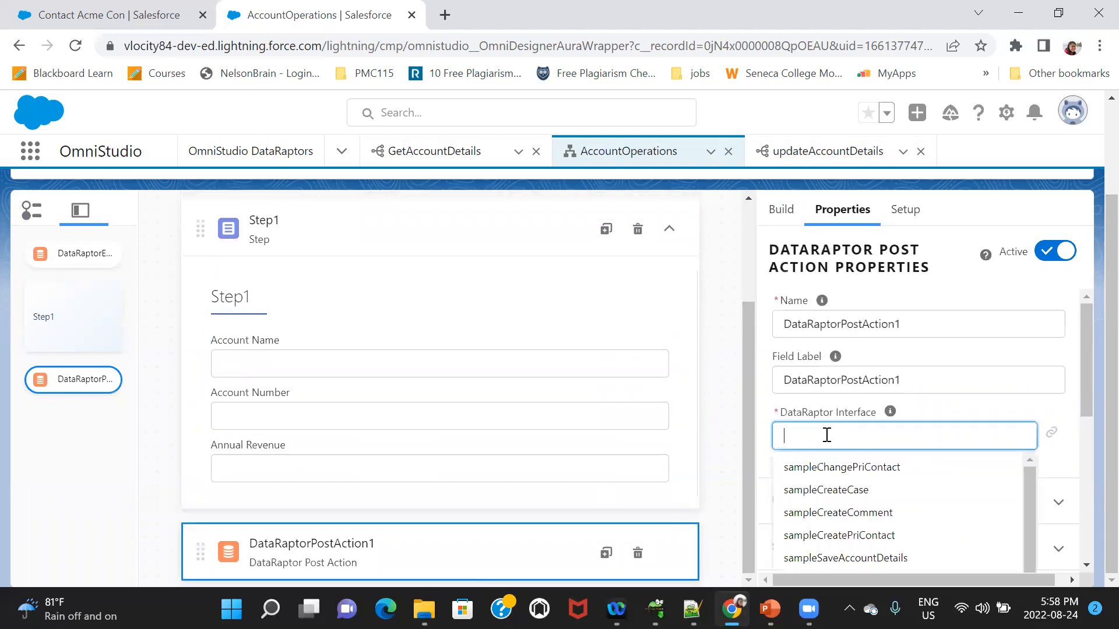
pyautogui.write('update')
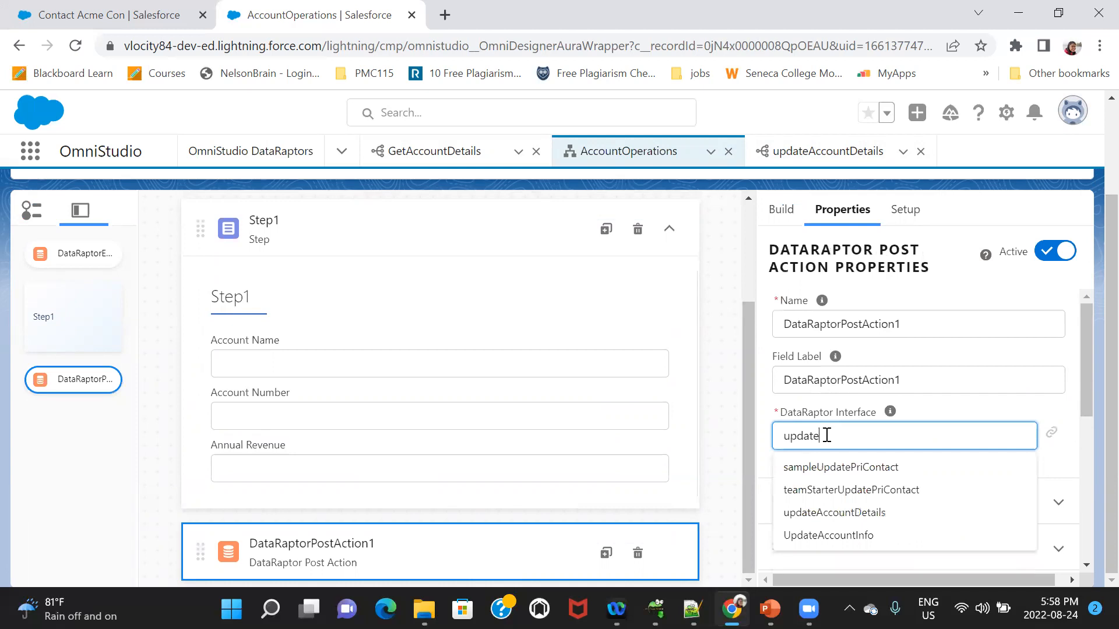
pyautogui.click(839, 512)
pyautogui.scroll(2, 1093, 204)
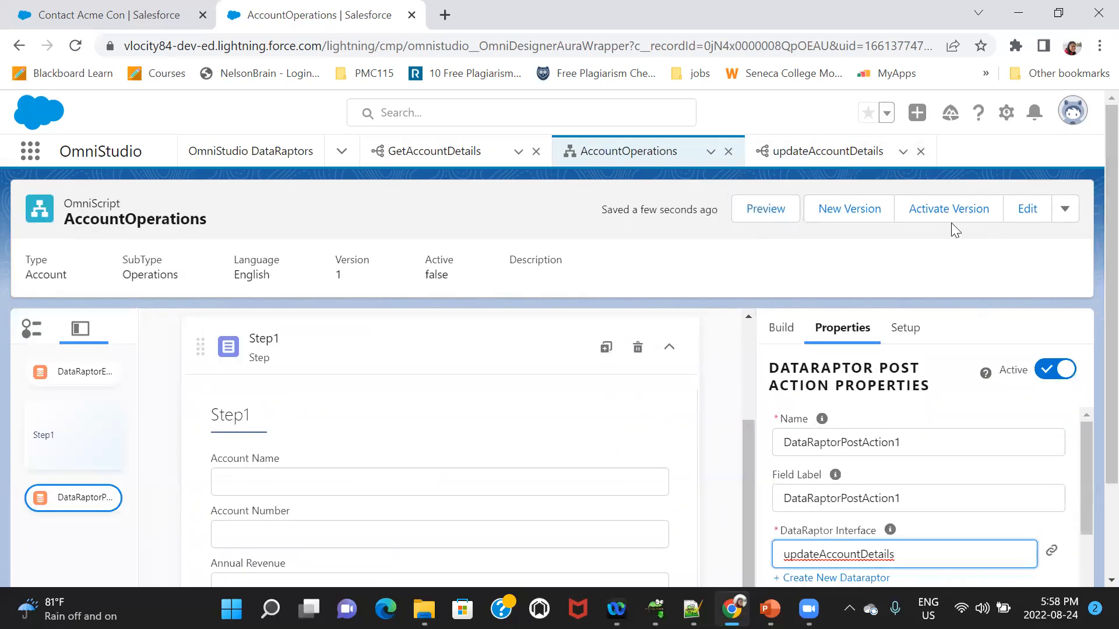
pyautogui.click(946, 210)
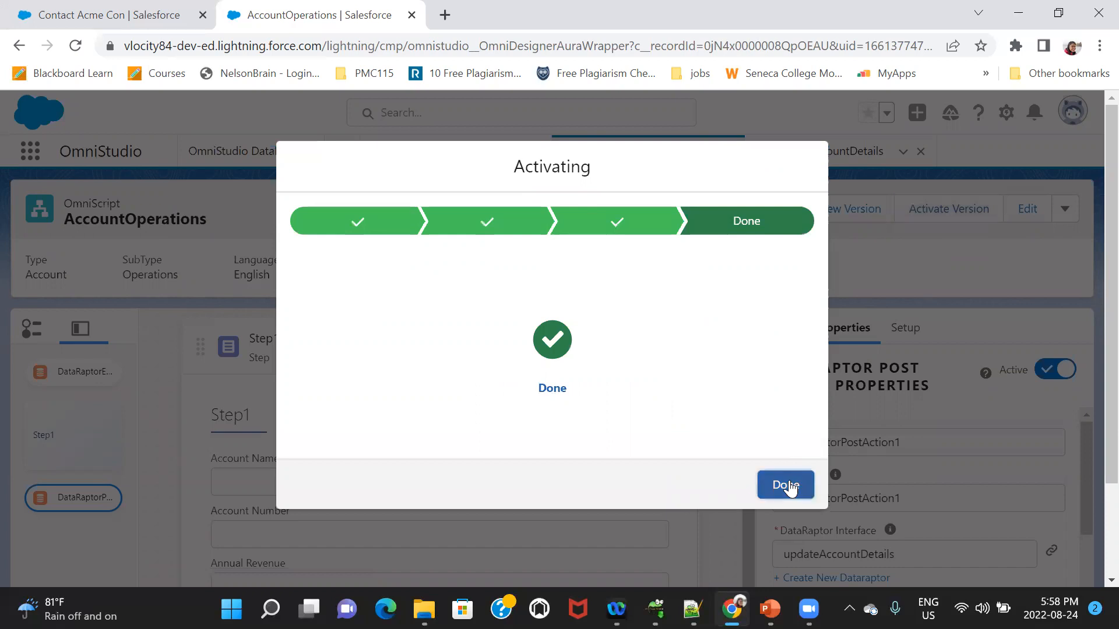
pyautogui.click(785, 485)
# Step: Go to the contact record, close its Acme1 subtab, reload the page and launch the OmniScript through its Action link
pyautogui.click(111, 13)
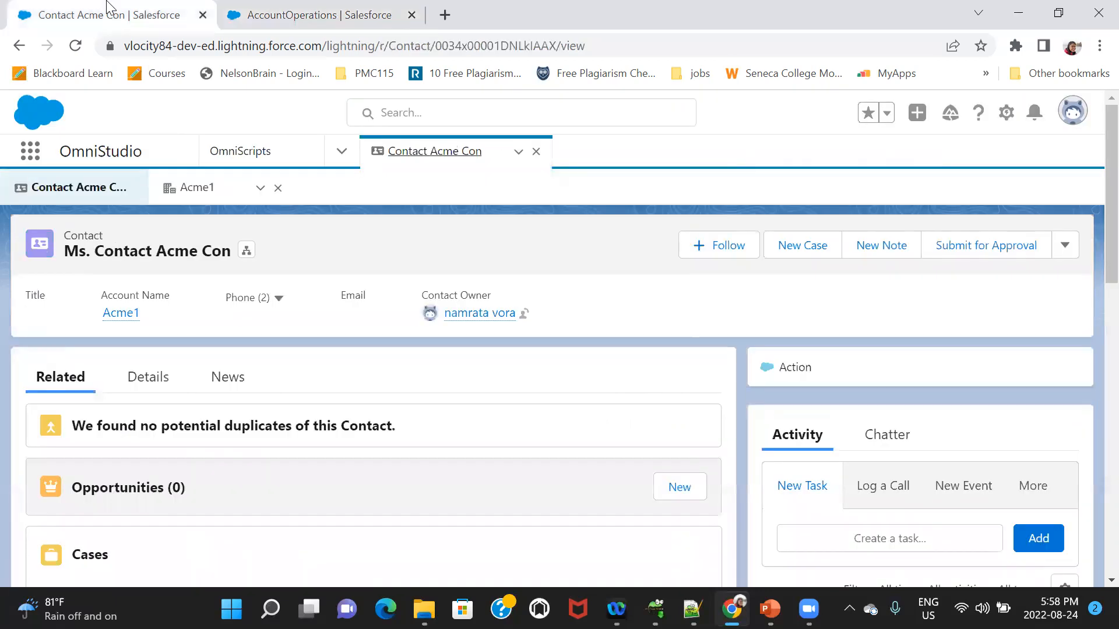
pyautogui.click(279, 188)
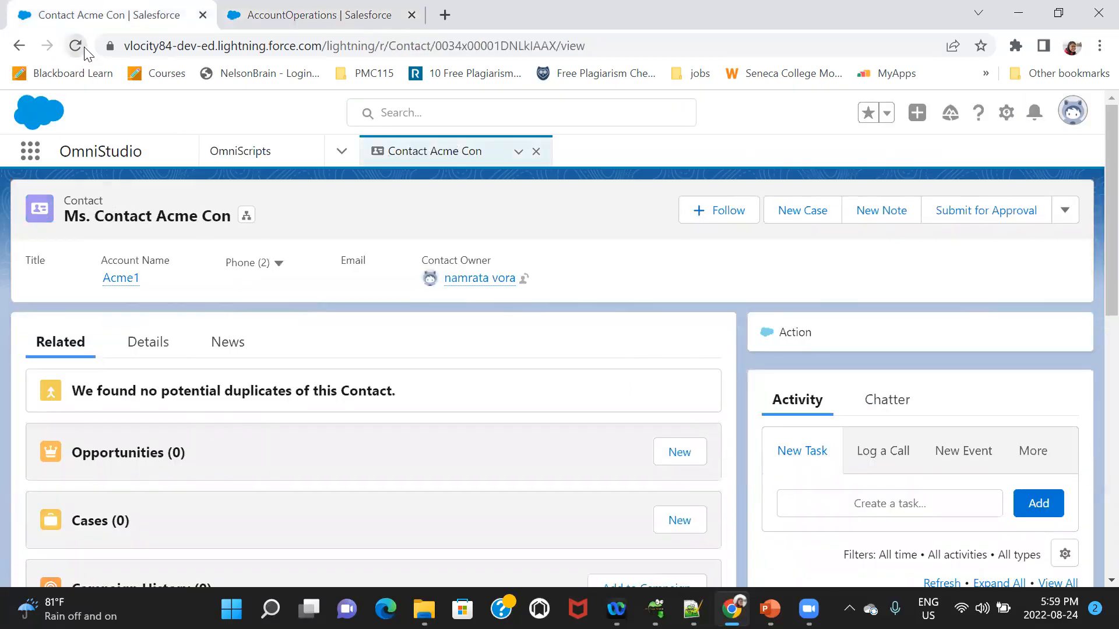
pyautogui.click(76, 45)
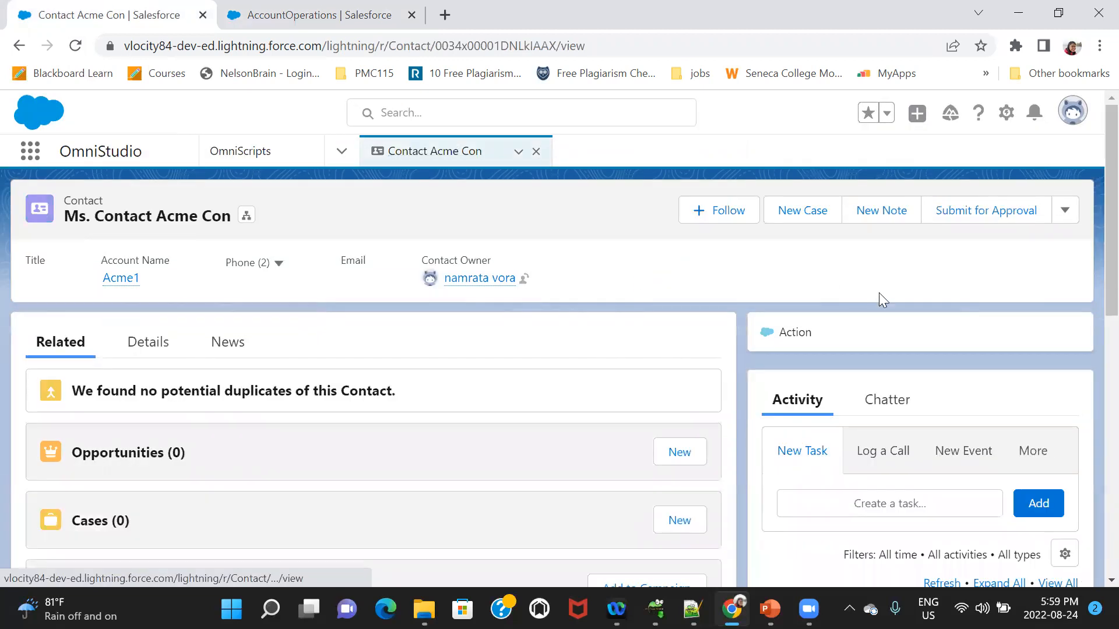
pyautogui.click(798, 332)
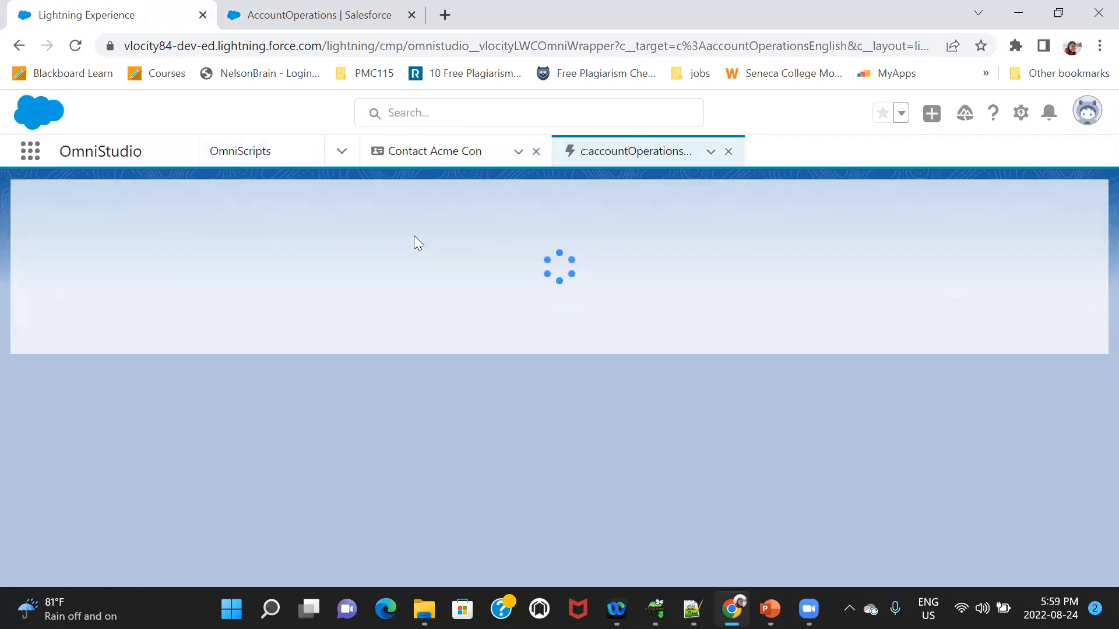
# Step: Fill in Step1 with Account Name Acme2, a new account number and Annual Revenue $9,000
pyautogui.click(160, 288)
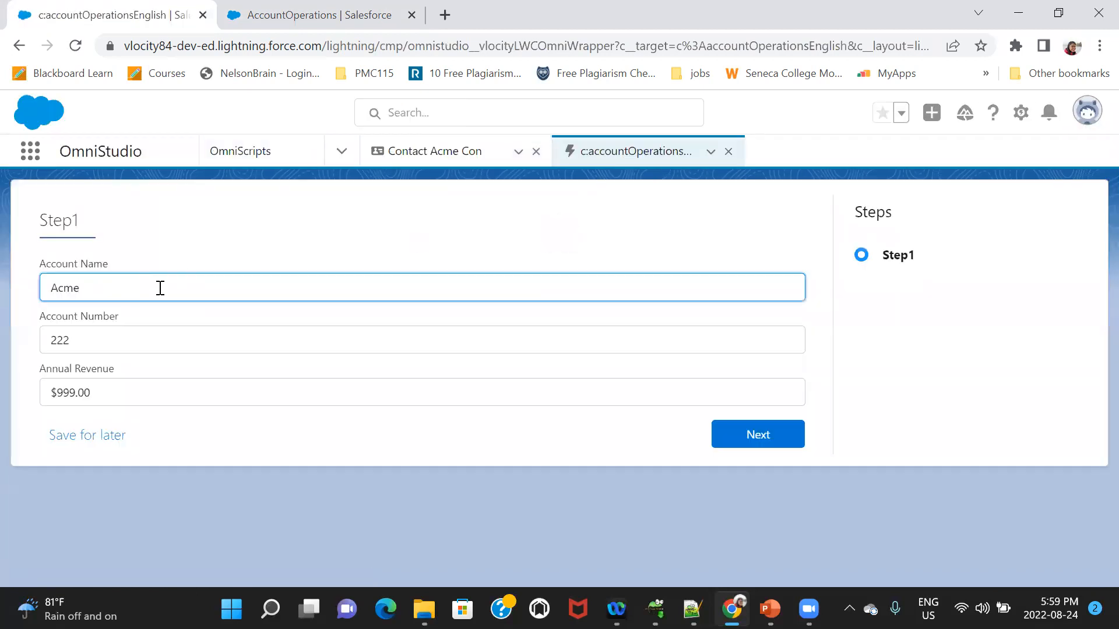
pyautogui.click(131, 348)
pyautogui.press('BackSpace')
pyautogui.press('BackSpace')
pyautogui.press('BackSpace')
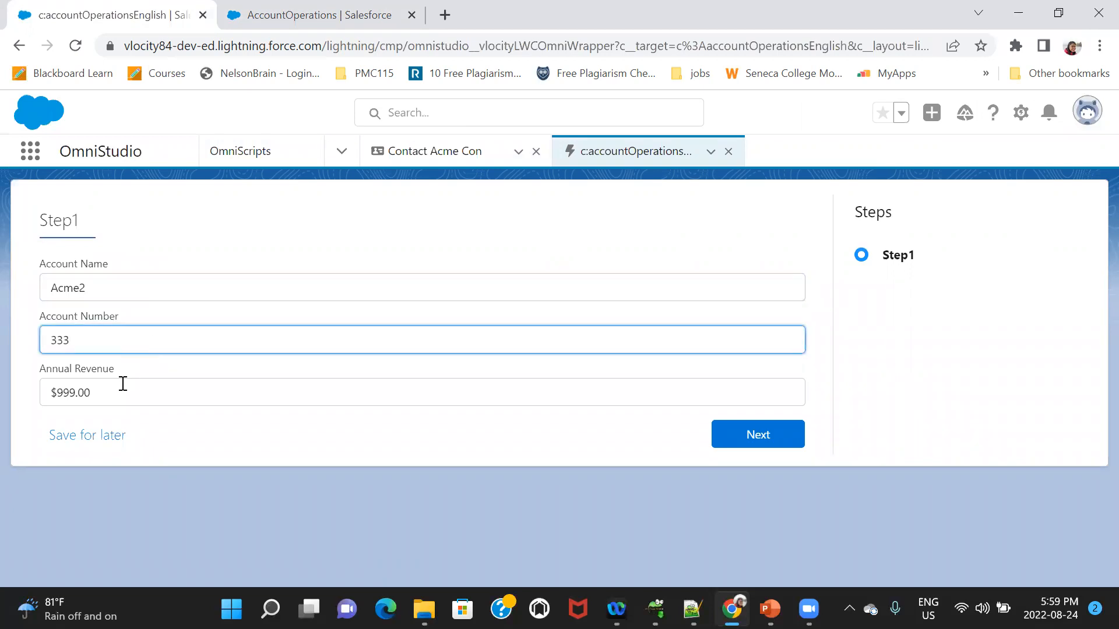
pyautogui.doubleClick(123, 384)
pyautogui.write('9')
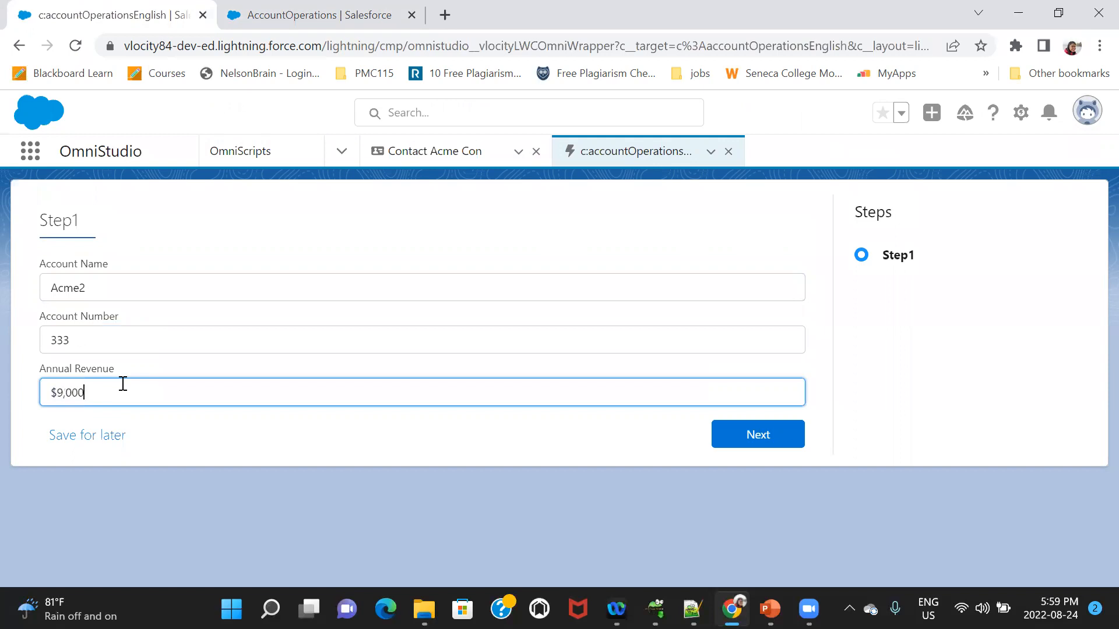
# Step: Submit the completed Step1 of the OmniScript, and return to the contact record with a page reload
pyautogui.click(239, 451)
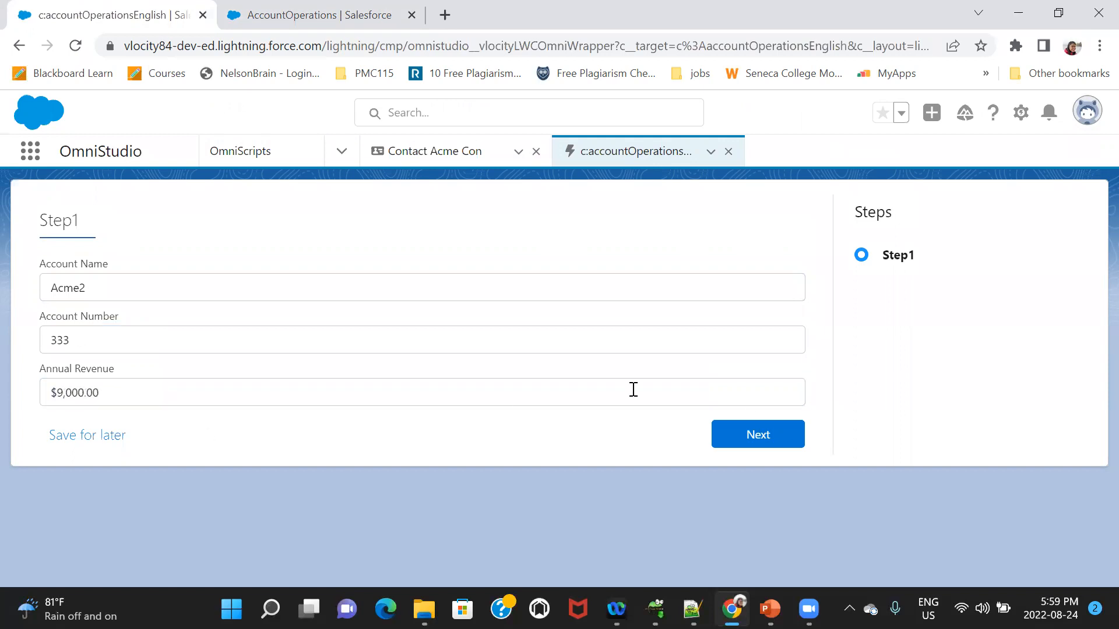
pyautogui.click(757, 434)
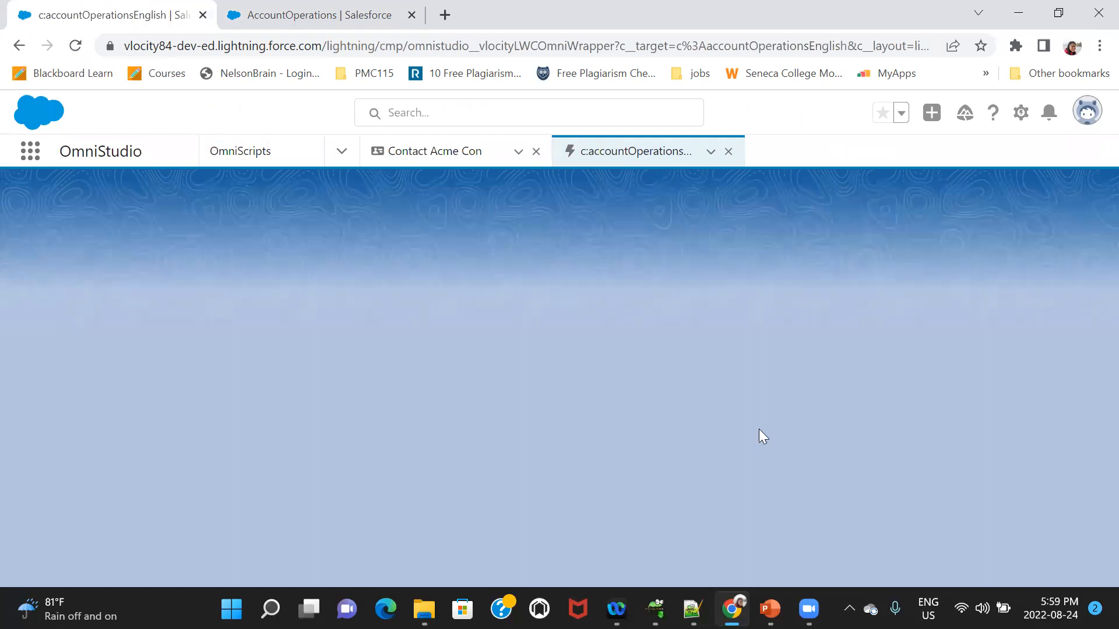
pyautogui.click(449, 152)
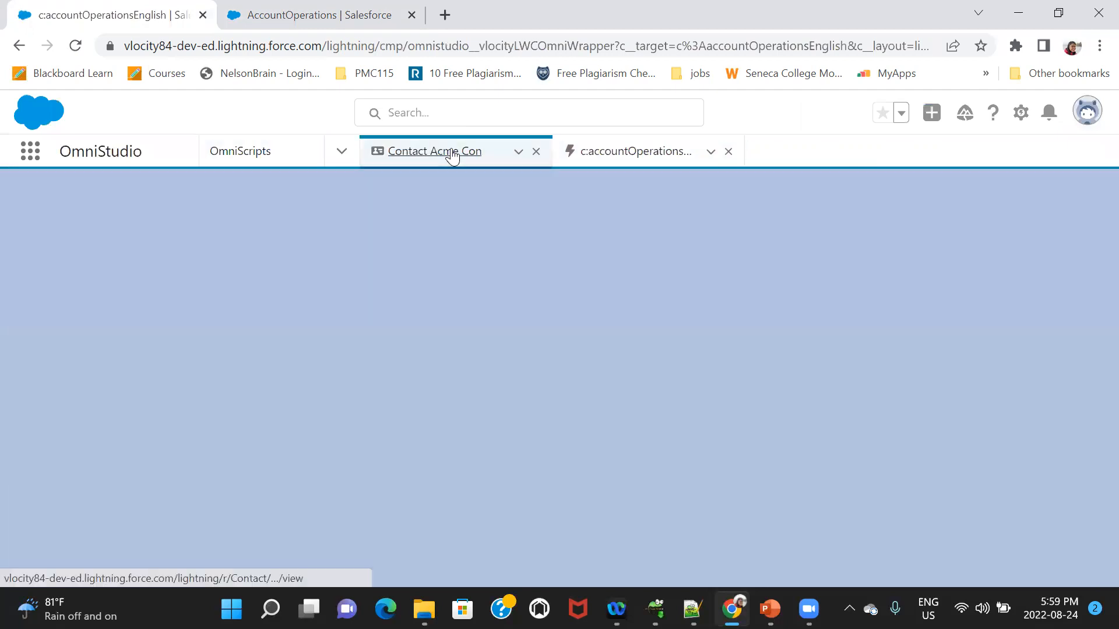
pyautogui.click(74, 45)
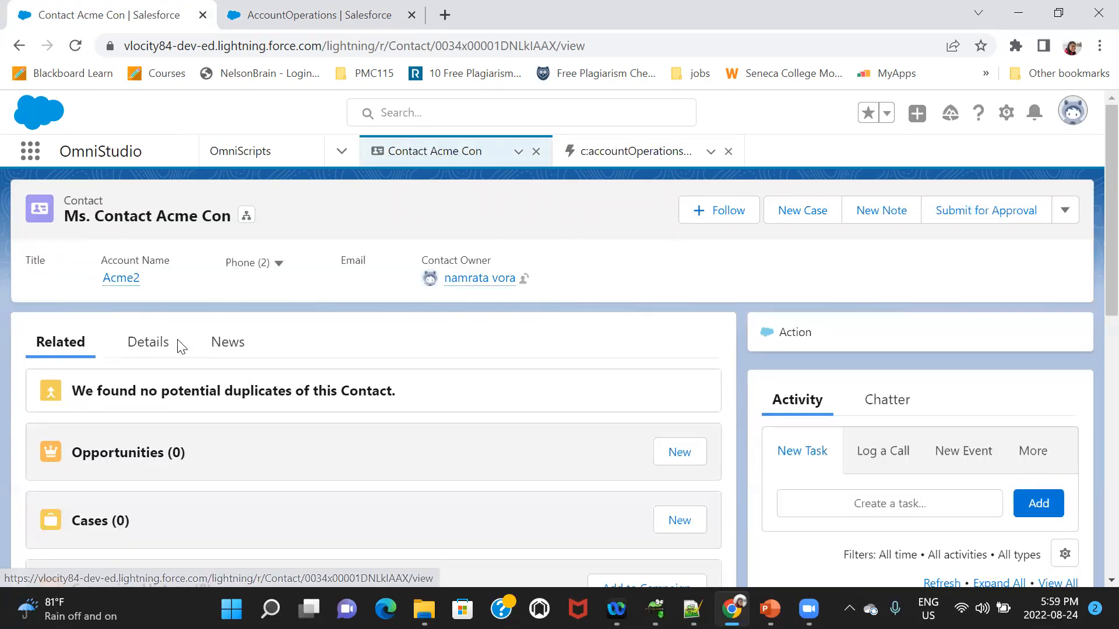
# Step: Open the contact's linked account and check the account name, account number and annual revenue in its details
pyautogui.click(121, 279)
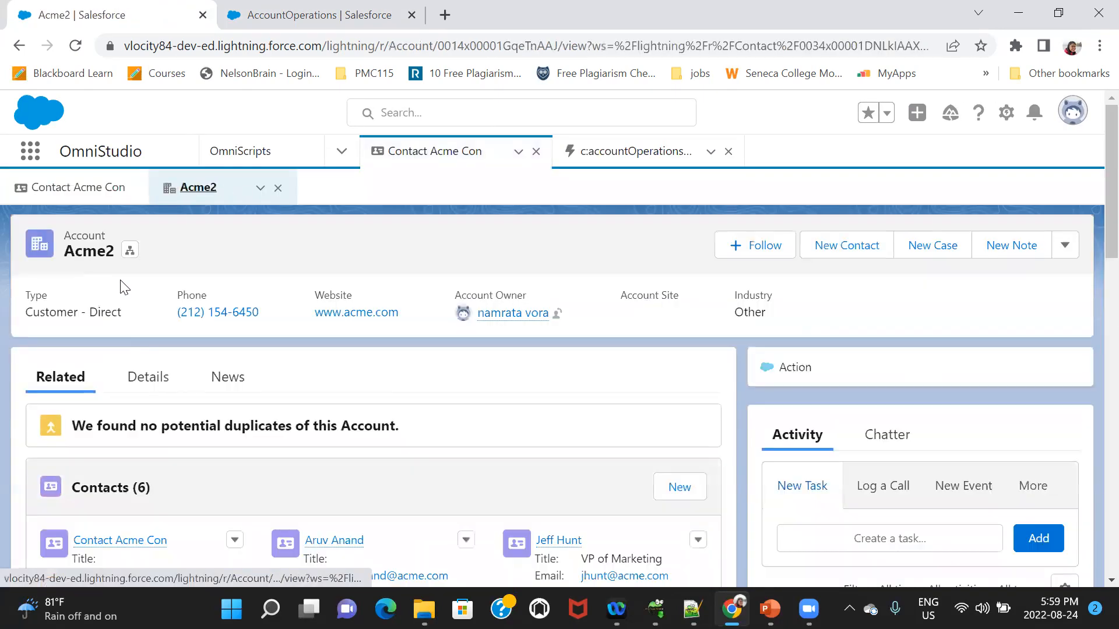
pyautogui.click(155, 382)
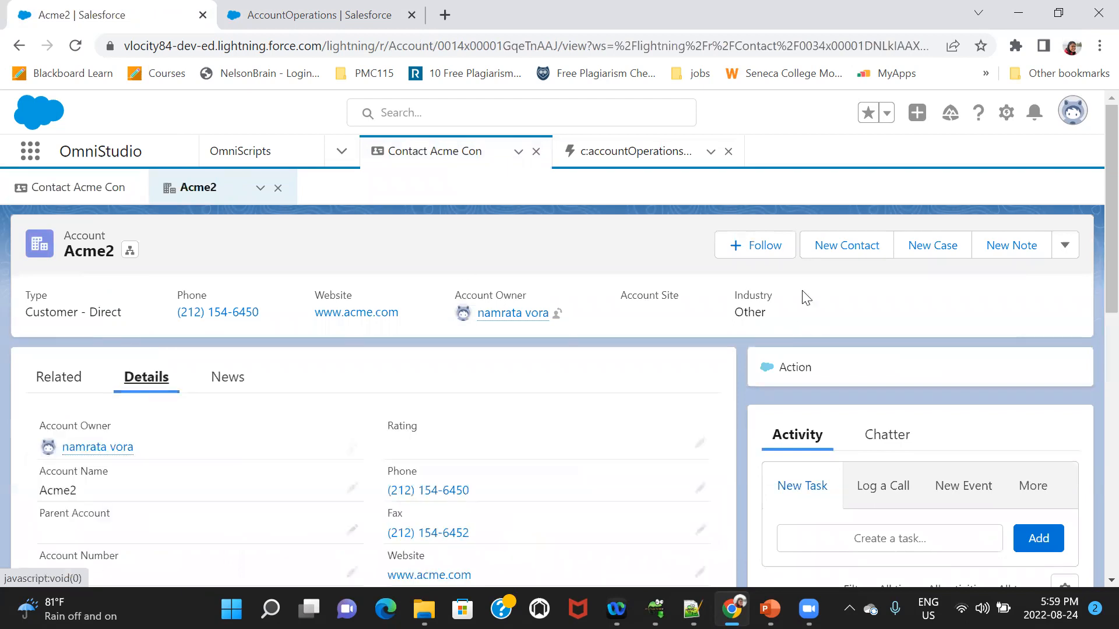
pyautogui.scroll(-4, 1090, 257)
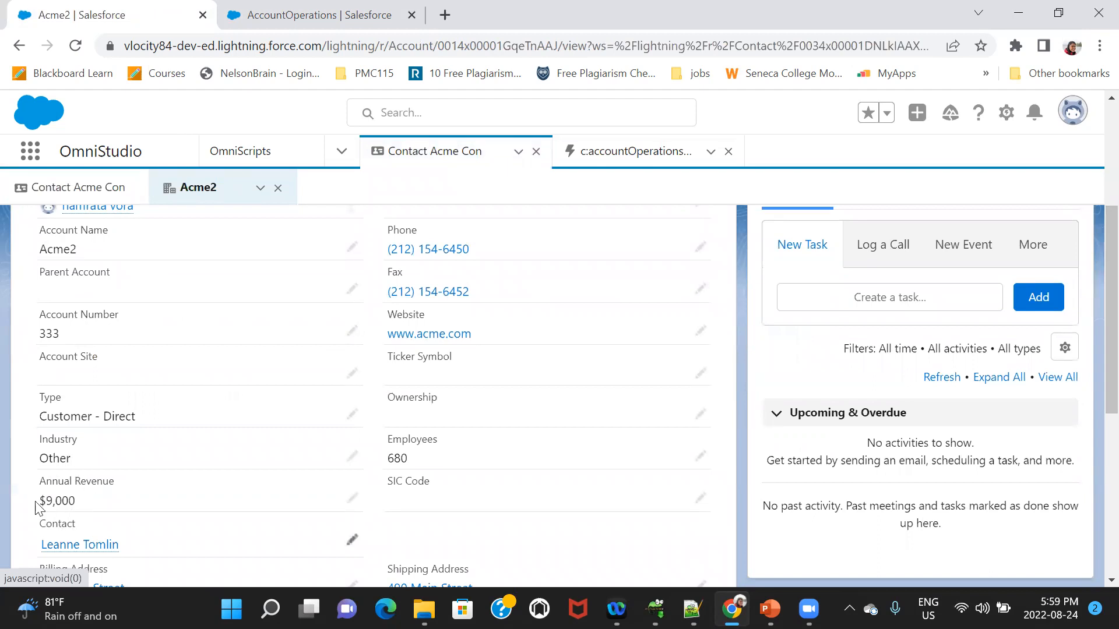
# Step: Switch to the steps list in Notepad++ and append "--->done" to the Post Action line
pyautogui.click(692, 609)
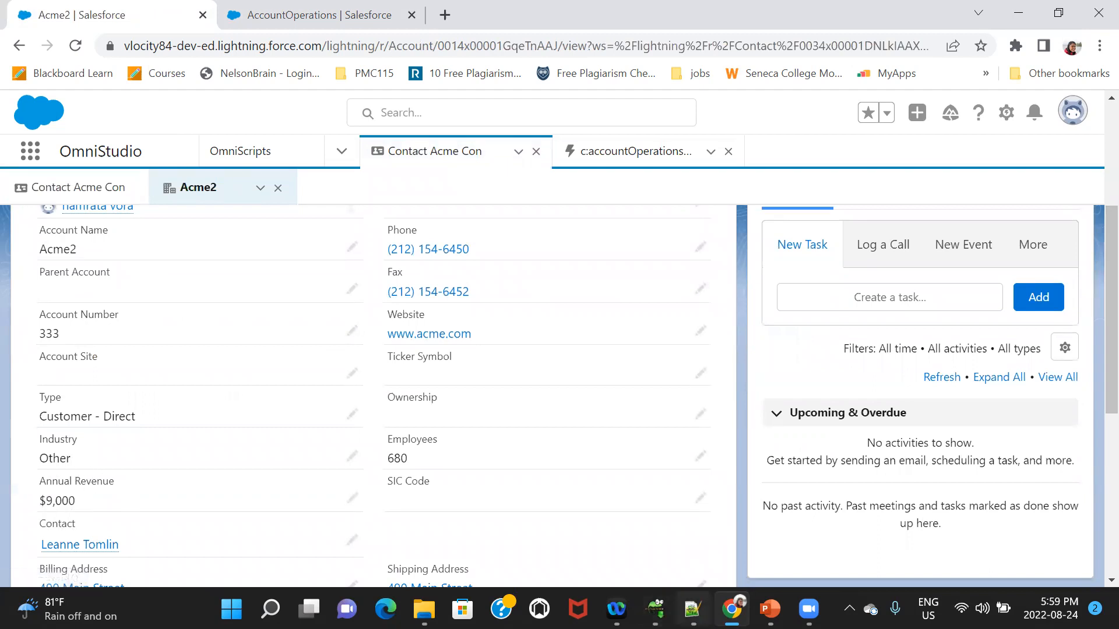
pyautogui.click(413, 151)
pyautogui.write('--->done')
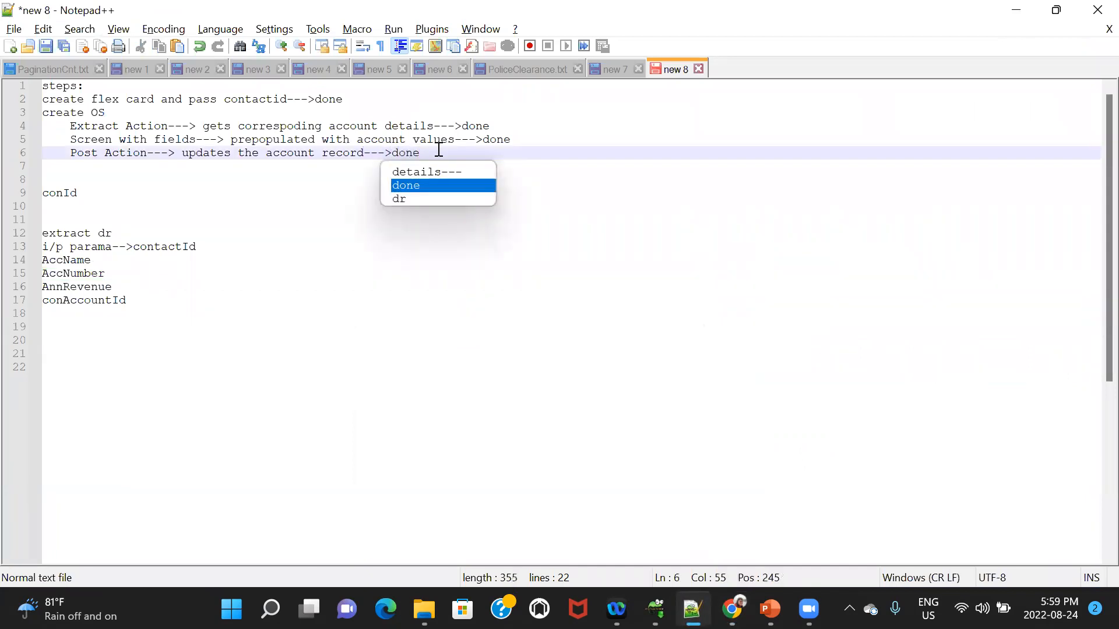
pyautogui.press('Escape')
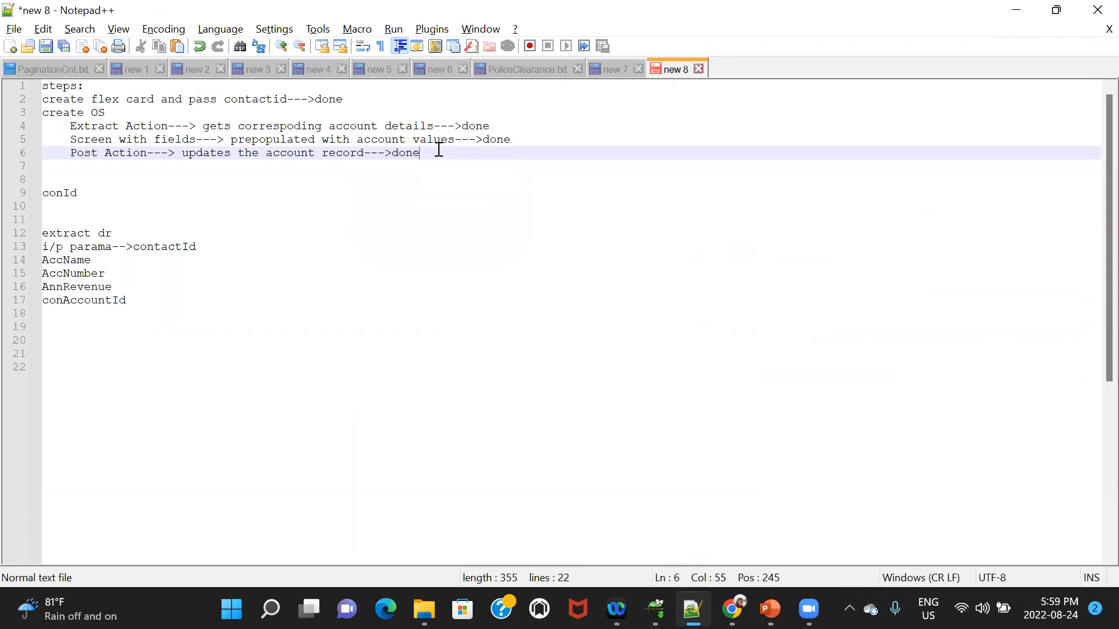
pyautogui.moveTo(771, 603)
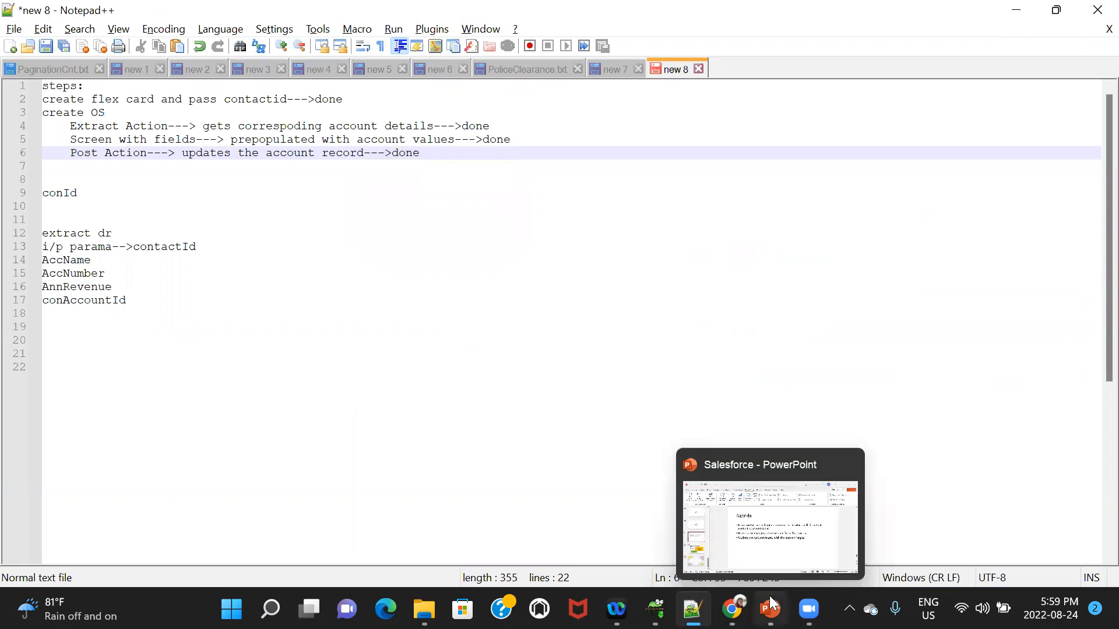
pyautogui.click(768, 350)
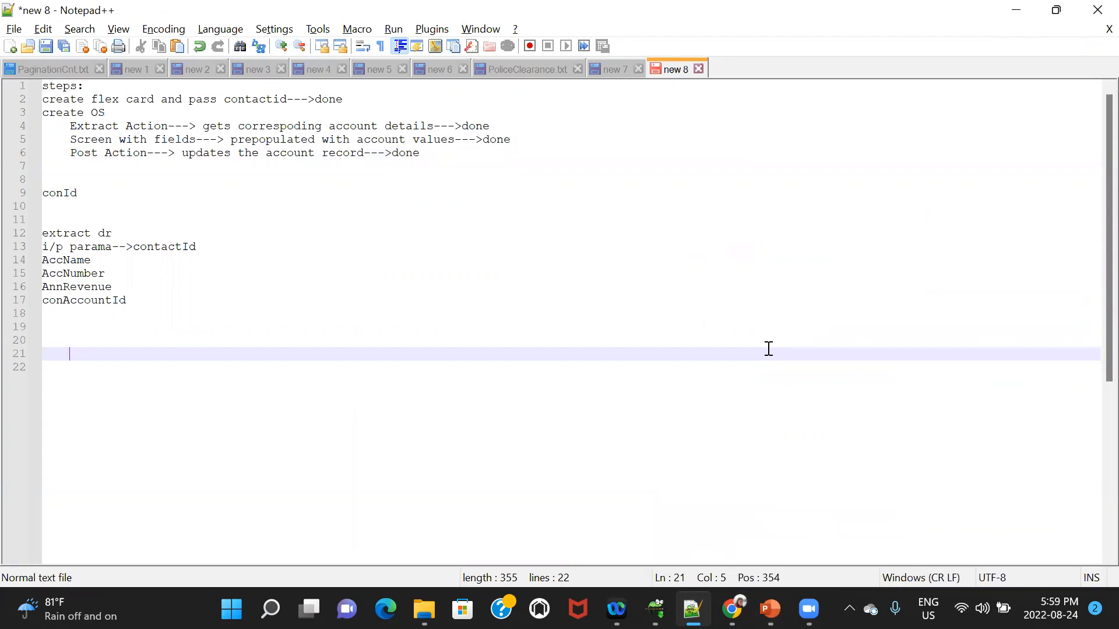